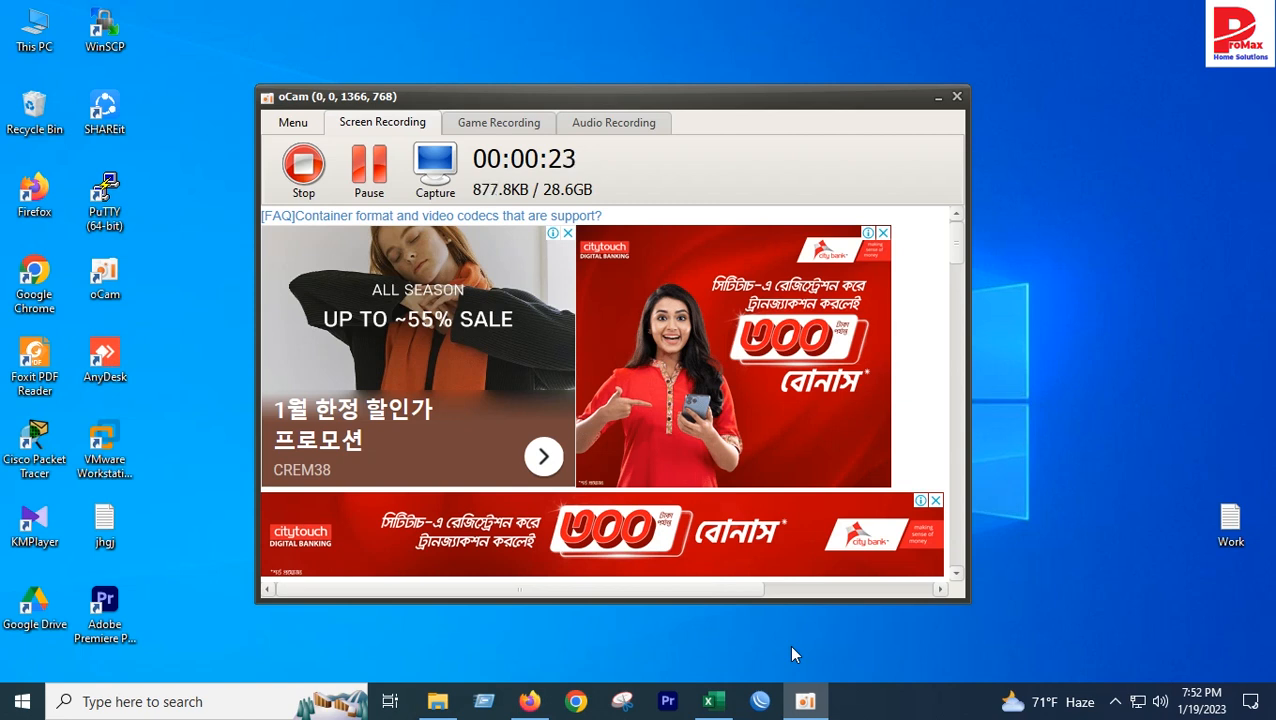
# Minimize the oCam recorder, bring the Book1 workbook in Excel to the front and zoom Sheet1 to 115%
pyautogui.click(938, 97)
pyautogui.rightClick(544, 321)
pyautogui.click(611, 377)
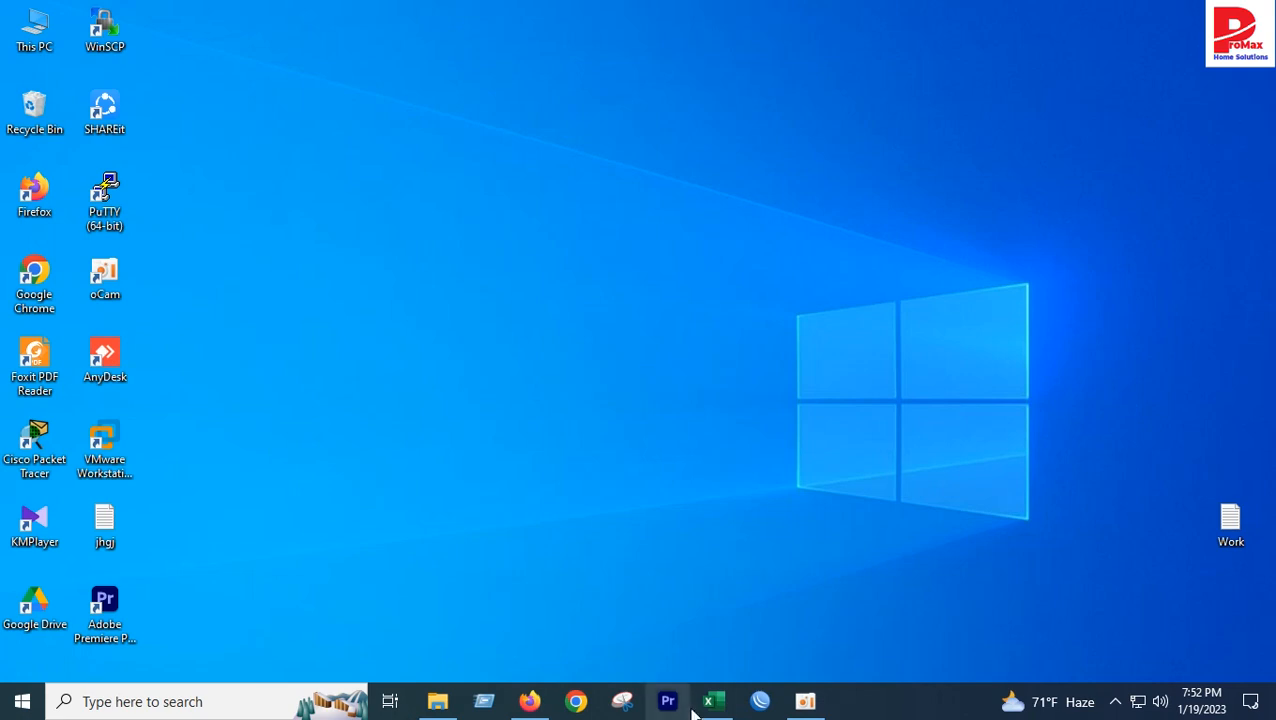
pyautogui.click(722, 706)
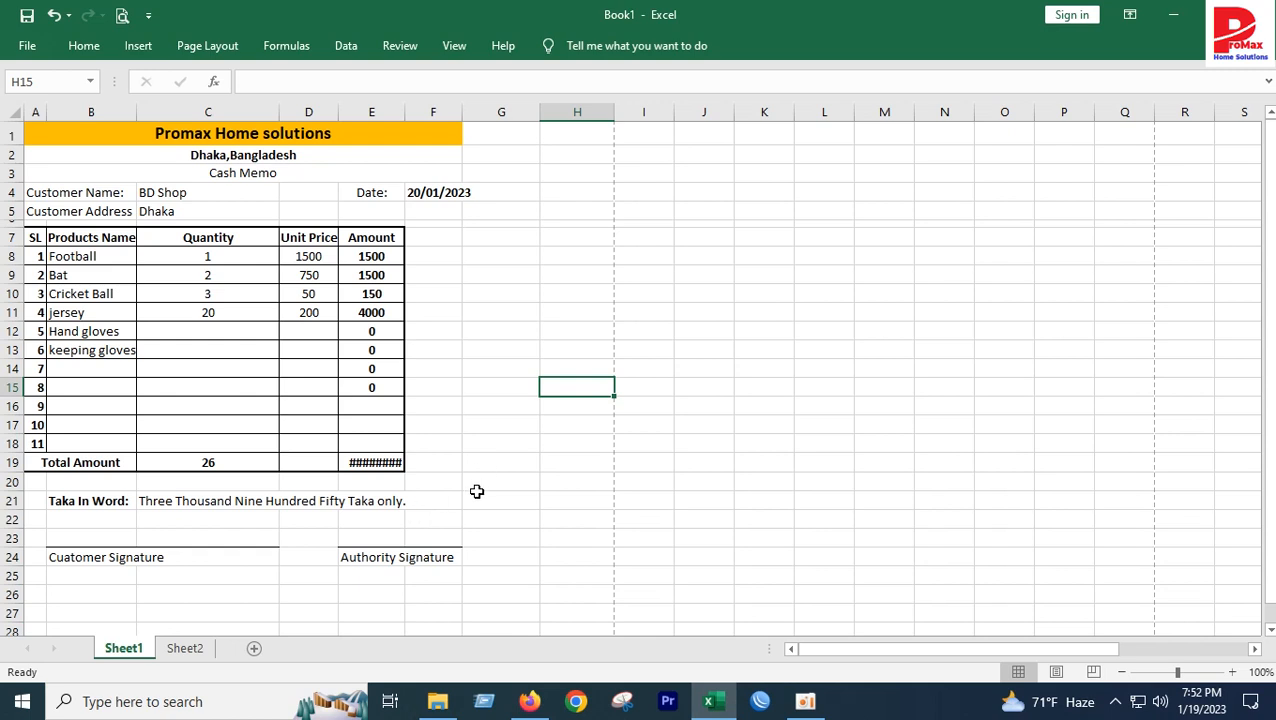
pyautogui.keyDown('ctrl'); pyautogui.scroll(1, 477, 491); pyautogui.keyUp('ctrl')
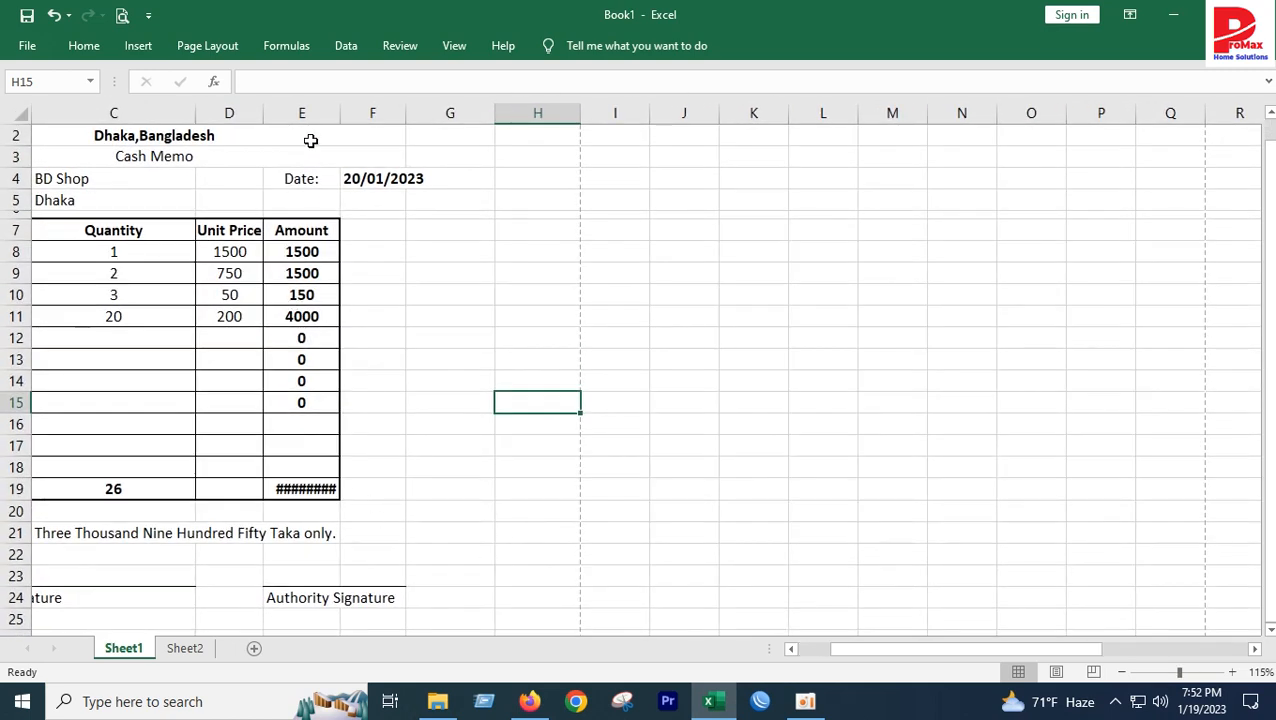
# Widen the Amount column E slightly in the cash memo
pyautogui.moveTo(341, 114)
pyautogui.mouseDown()
pyautogui.moveTo(403, 114)
pyautogui.moveTo(349, 104)
pyautogui.mouseUp()
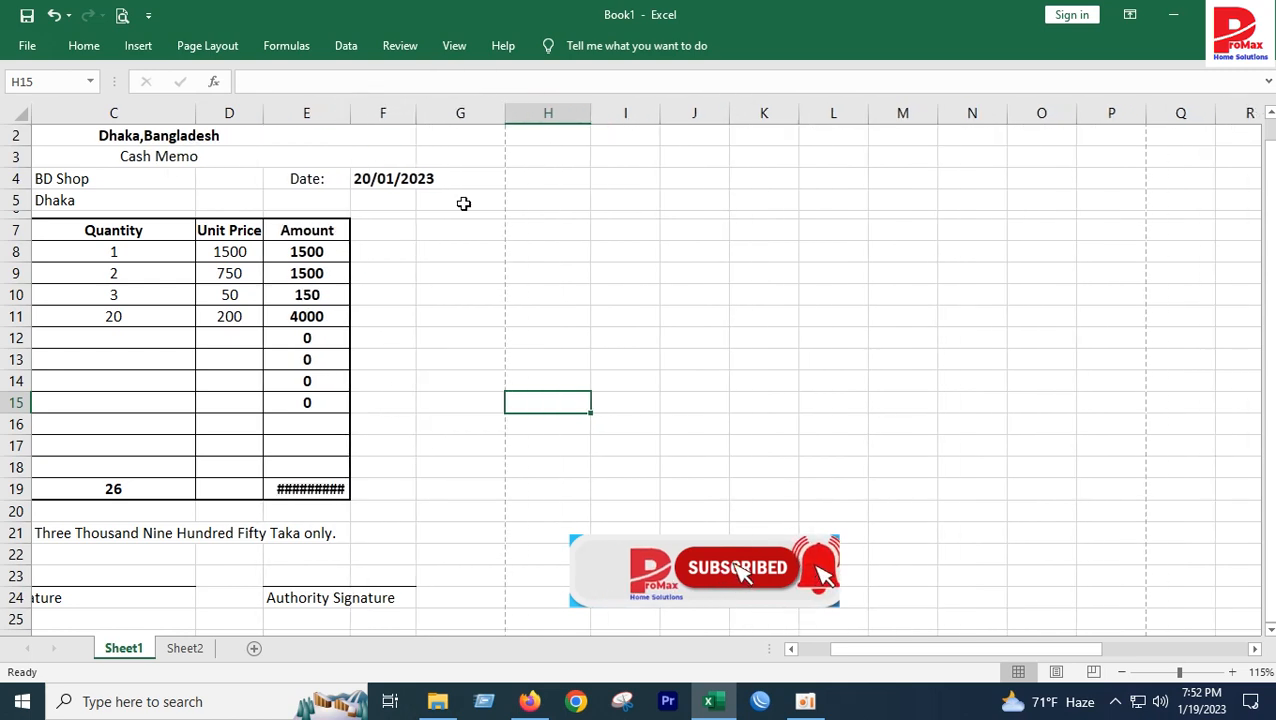
pyautogui.moveTo(983, 658); pyautogui.dragTo(684, 657)
pyautogui.click(524, 558)
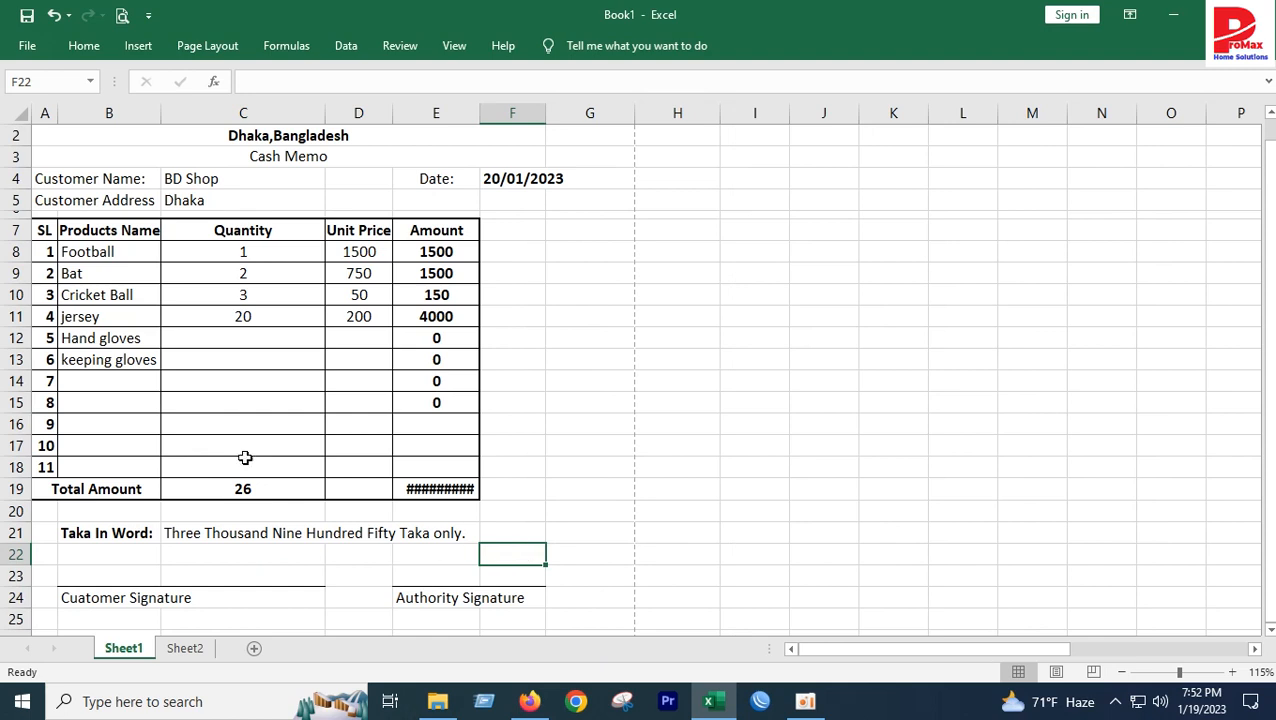
# Examine the cash memo's company name, address and Cash Memo heading rows
pyautogui.click(300, 140)
pyautogui.scroll(1, 231, 262)
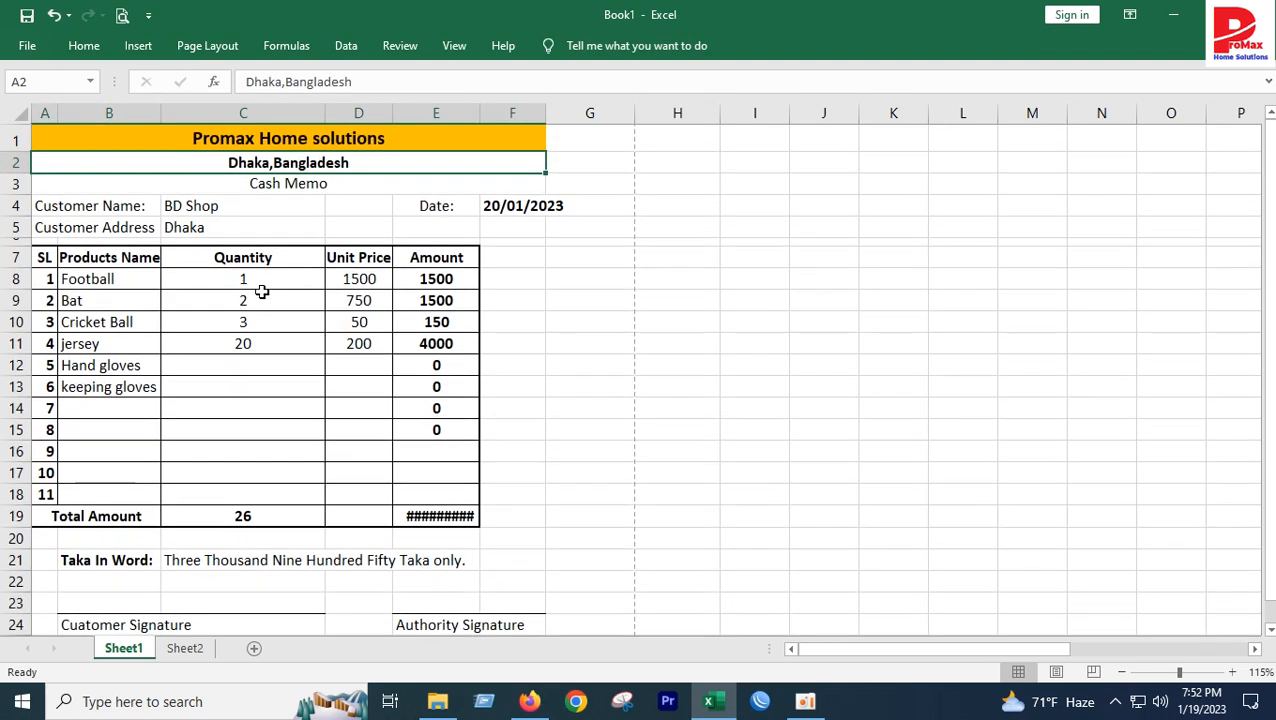
pyautogui.click(200, 139)
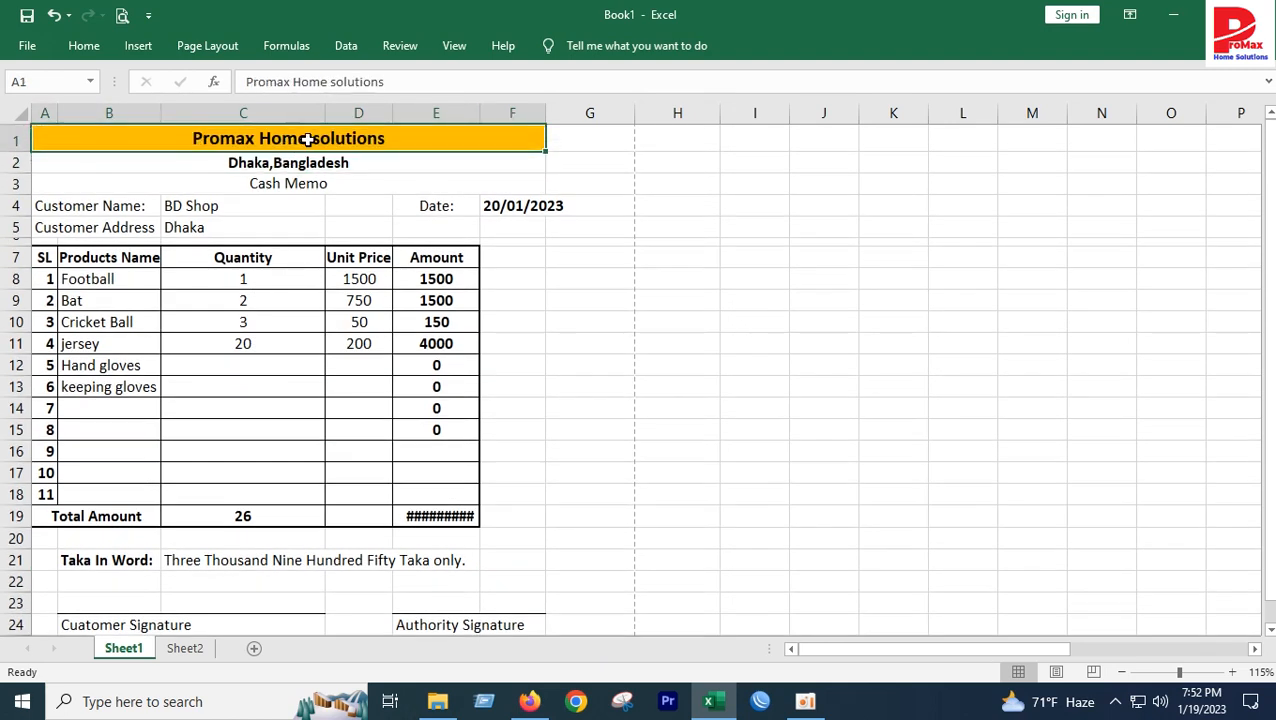
pyautogui.click(315, 165)
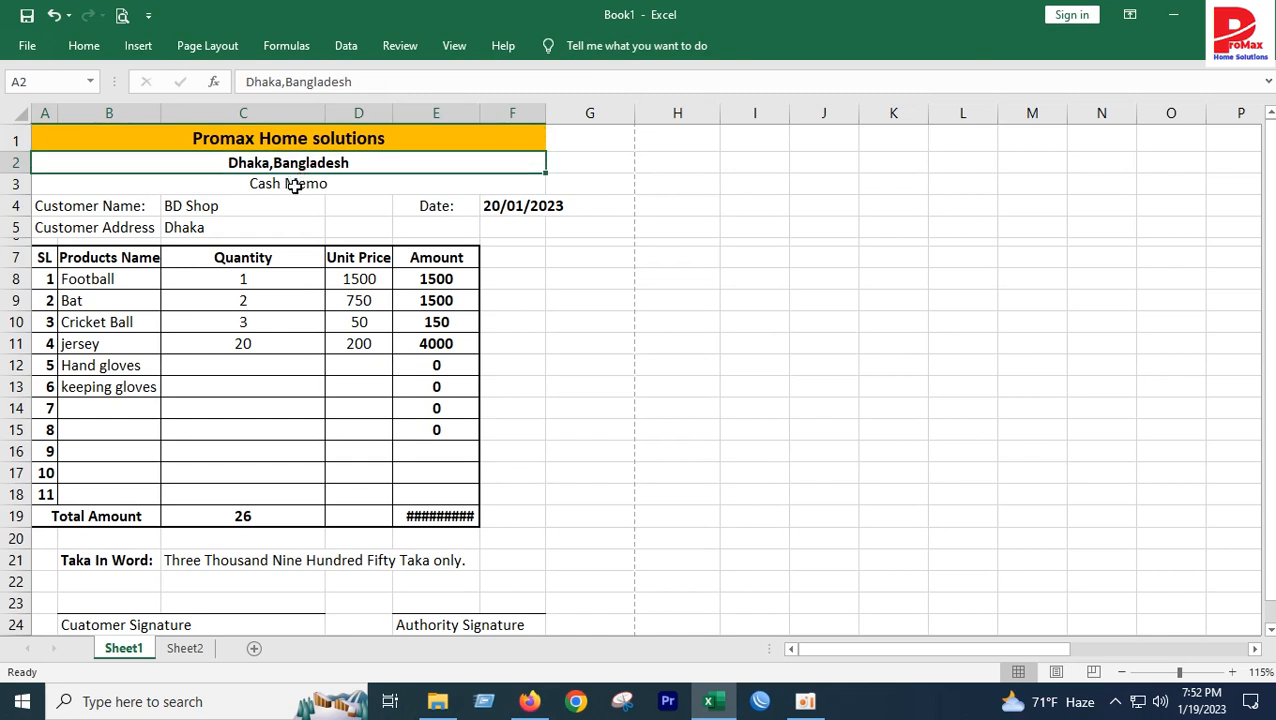
pyautogui.click(293, 186)
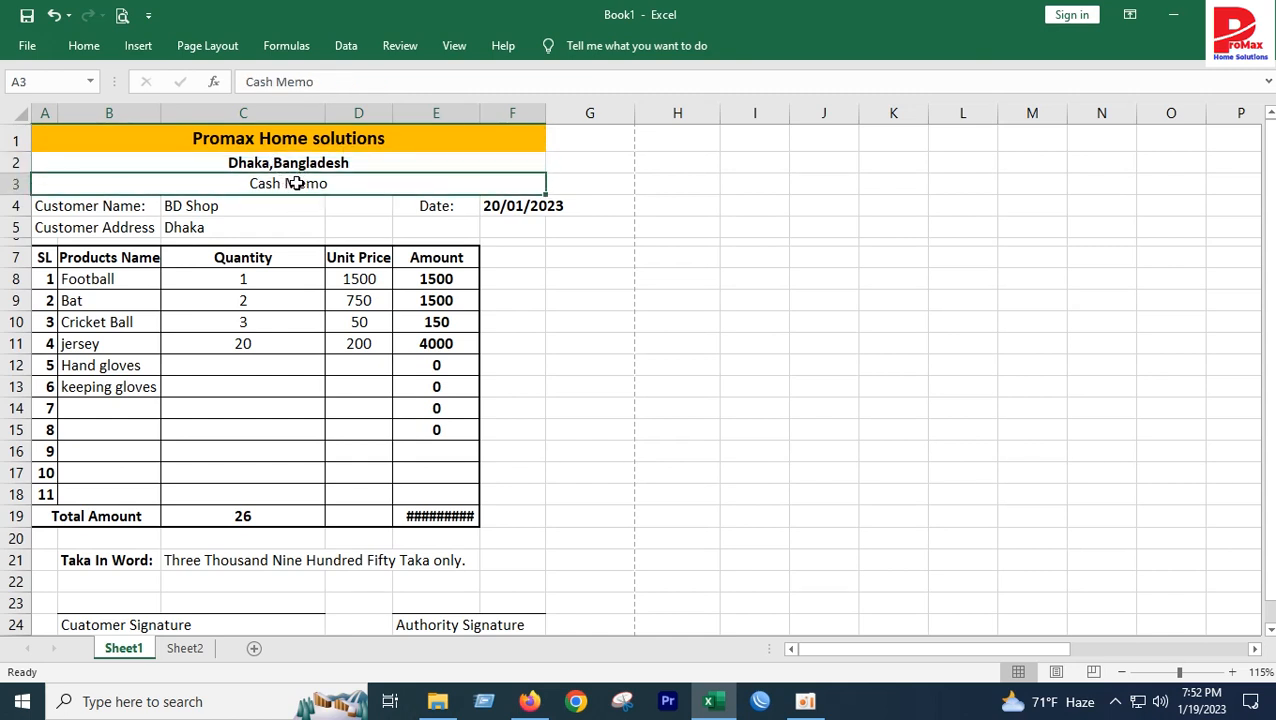
pyautogui.click(311, 258)
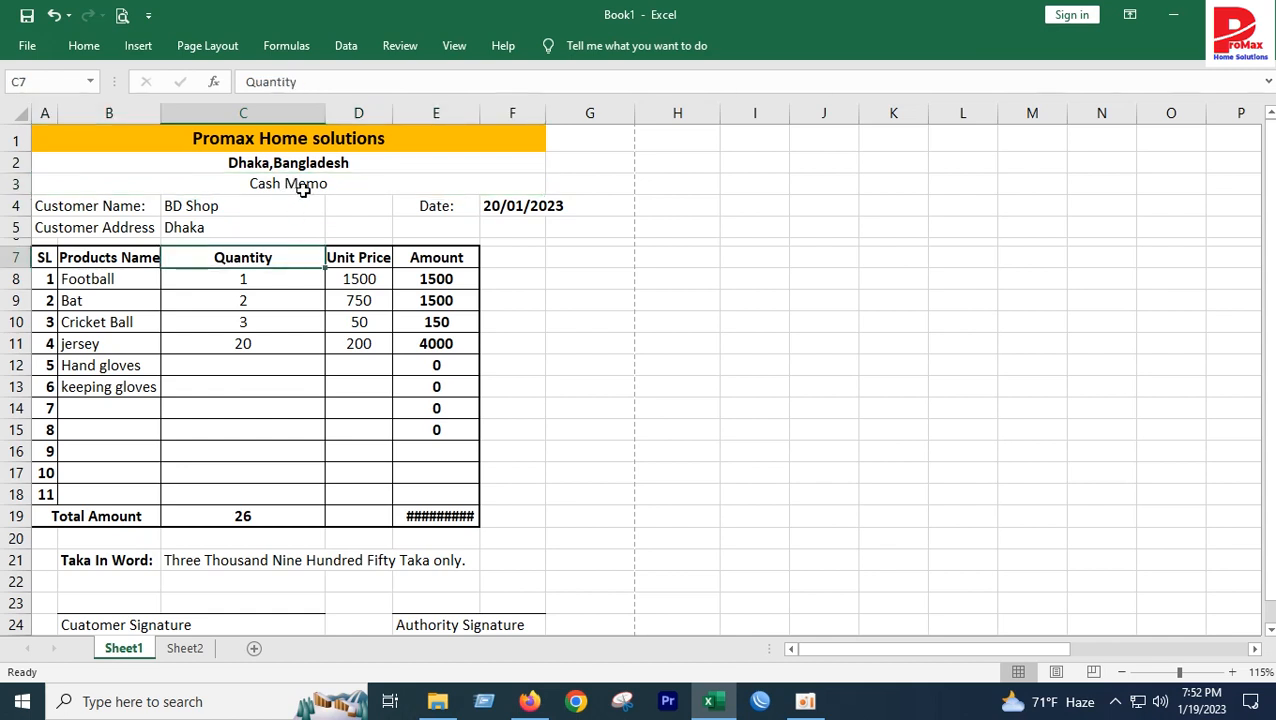
pyautogui.click(279, 163)
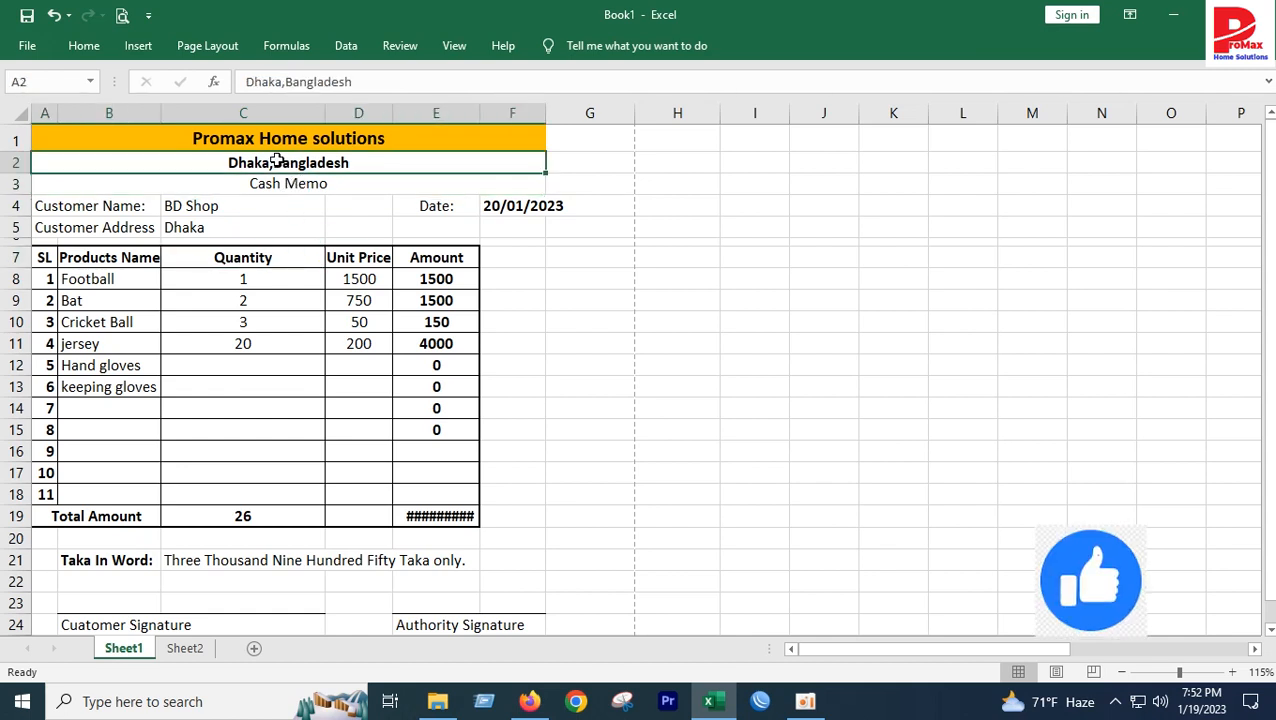
pyautogui.click(291, 180)
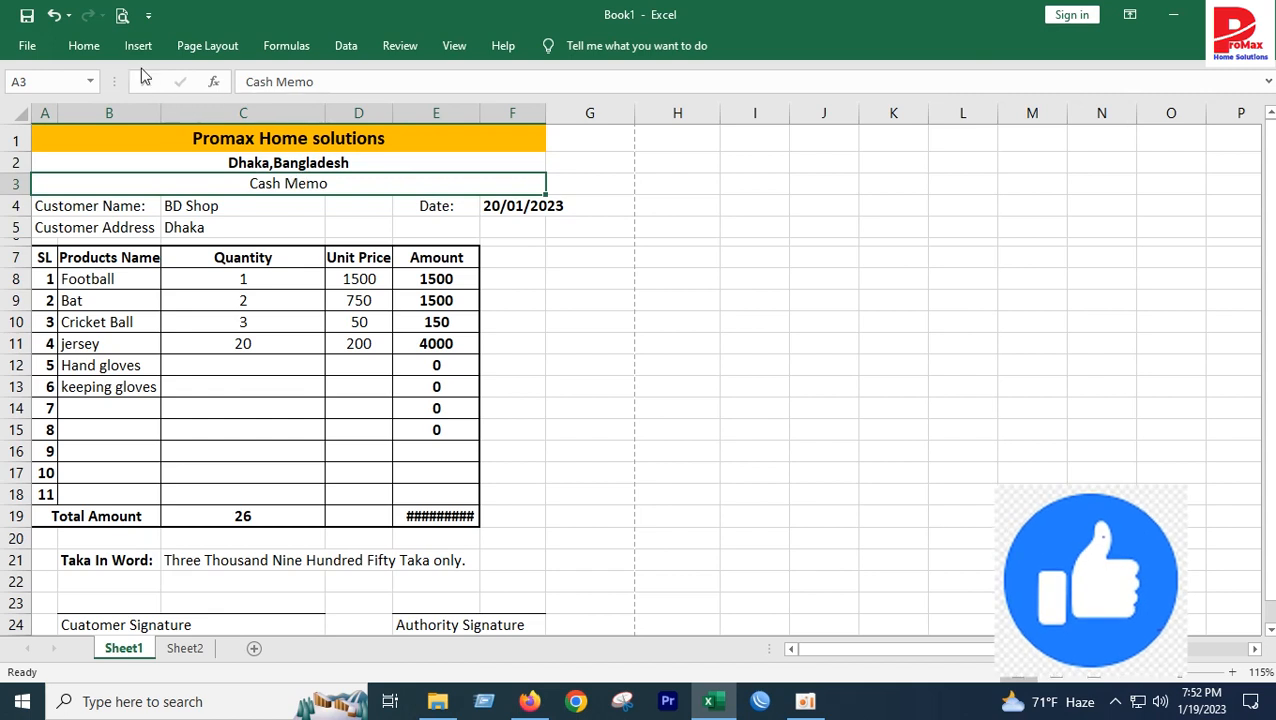
# Fill the merged Cash Memo row 3 with the standard light green colour, keeping the formatting ribbon permanently displayed
pyautogui.click(85, 47)
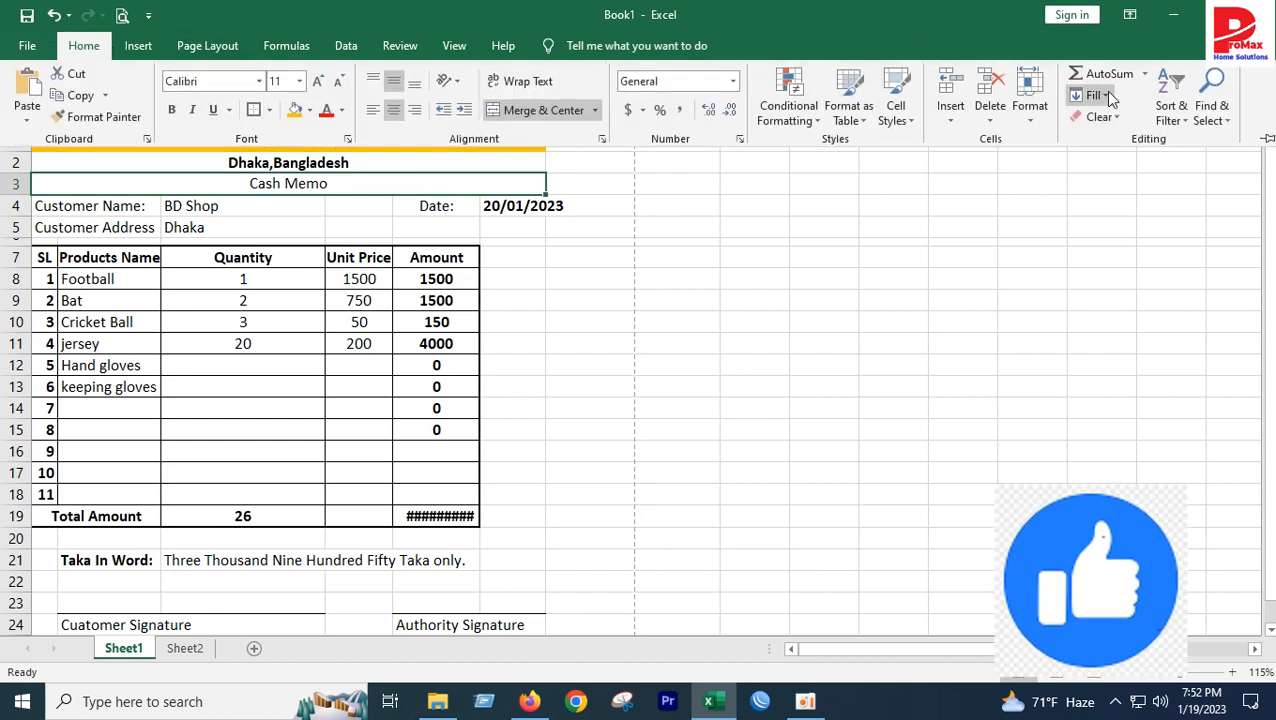
pyautogui.click(1265, 138)
pyautogui.click(925, 292)
pyautogui.click(302, 270)
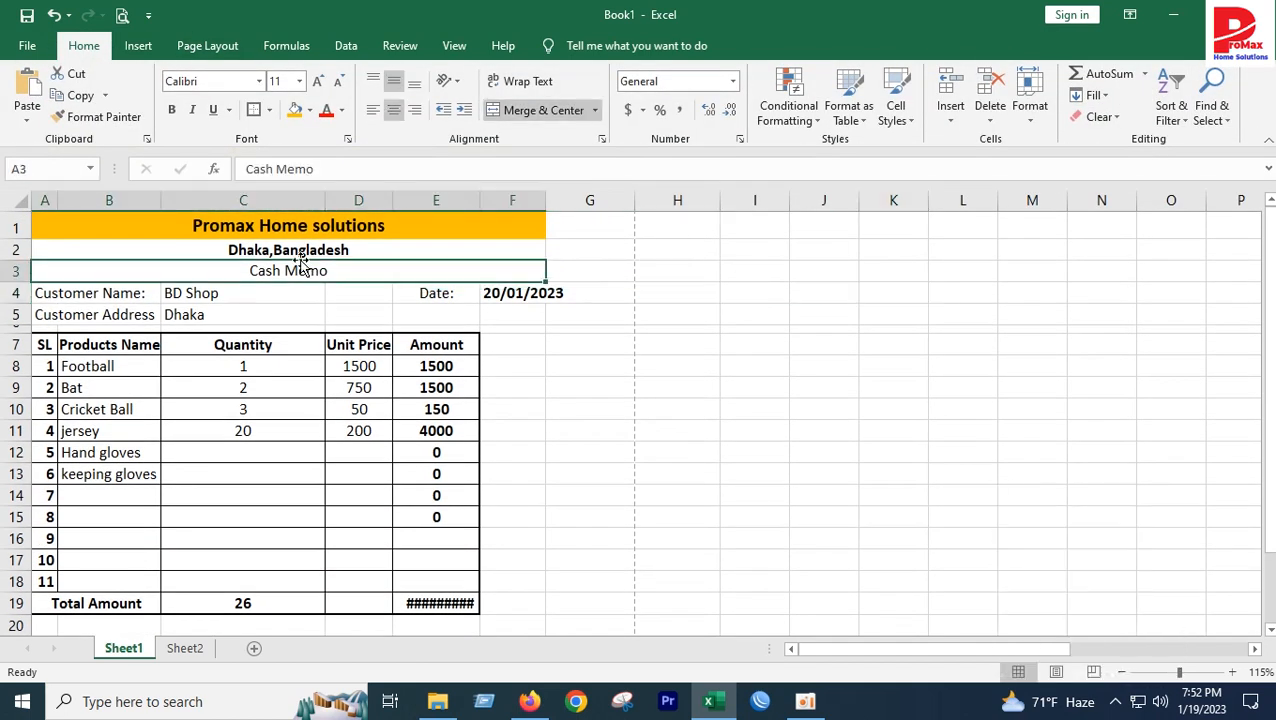
pyautogui.click(310, 111)
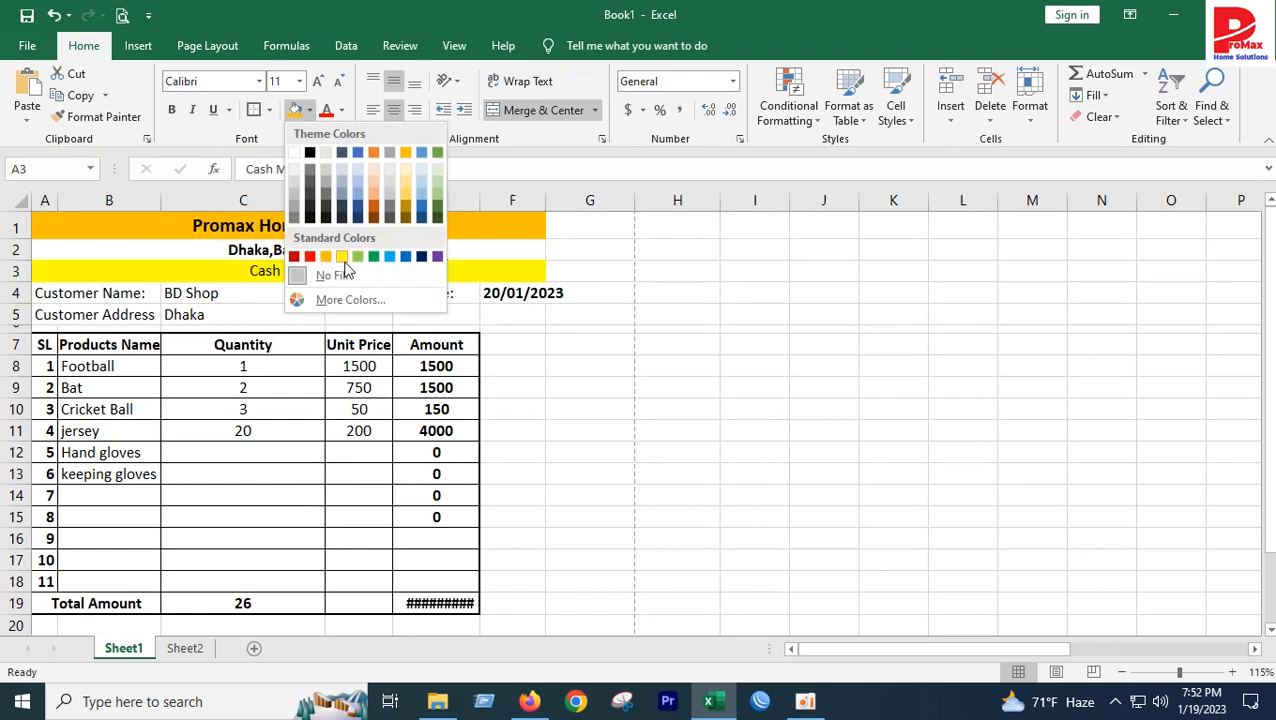
pyautogui.click(357, 256)
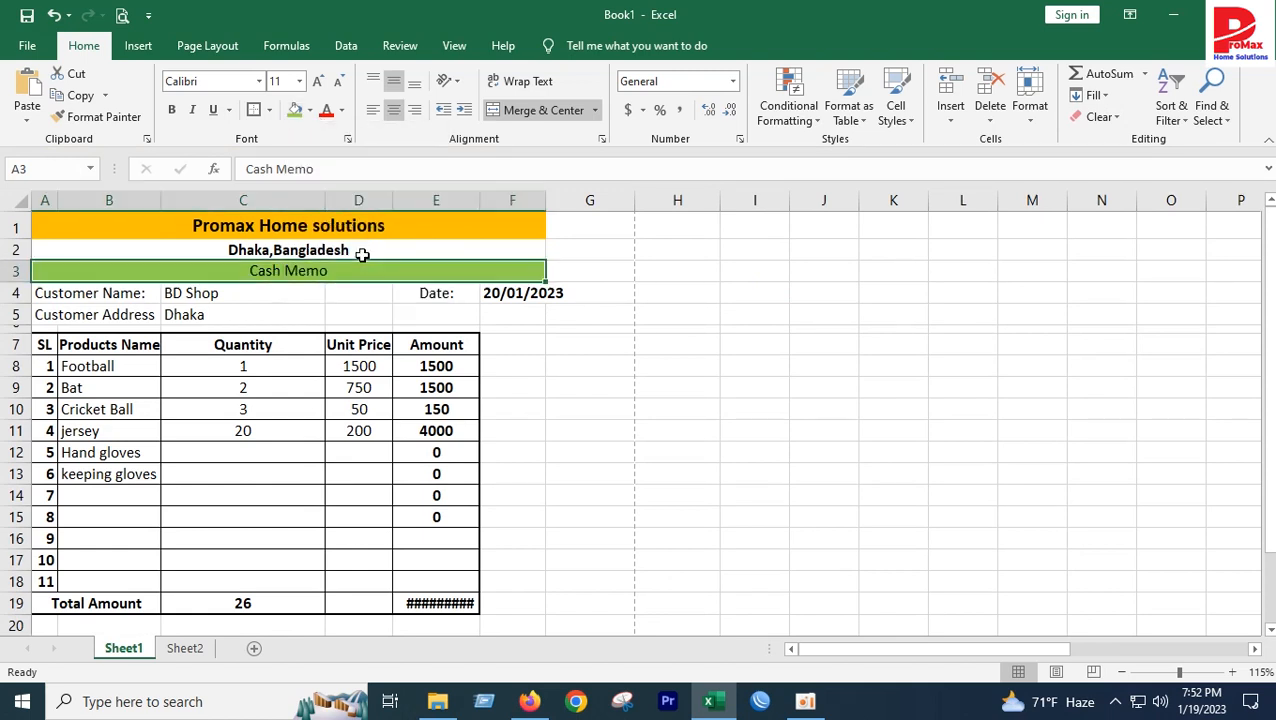
pyautogui.click(781, 389)
# Fill the merged Dhaka,Bangladesh row 2 with a light gold theme colour
pyautogui.click(312, 250)
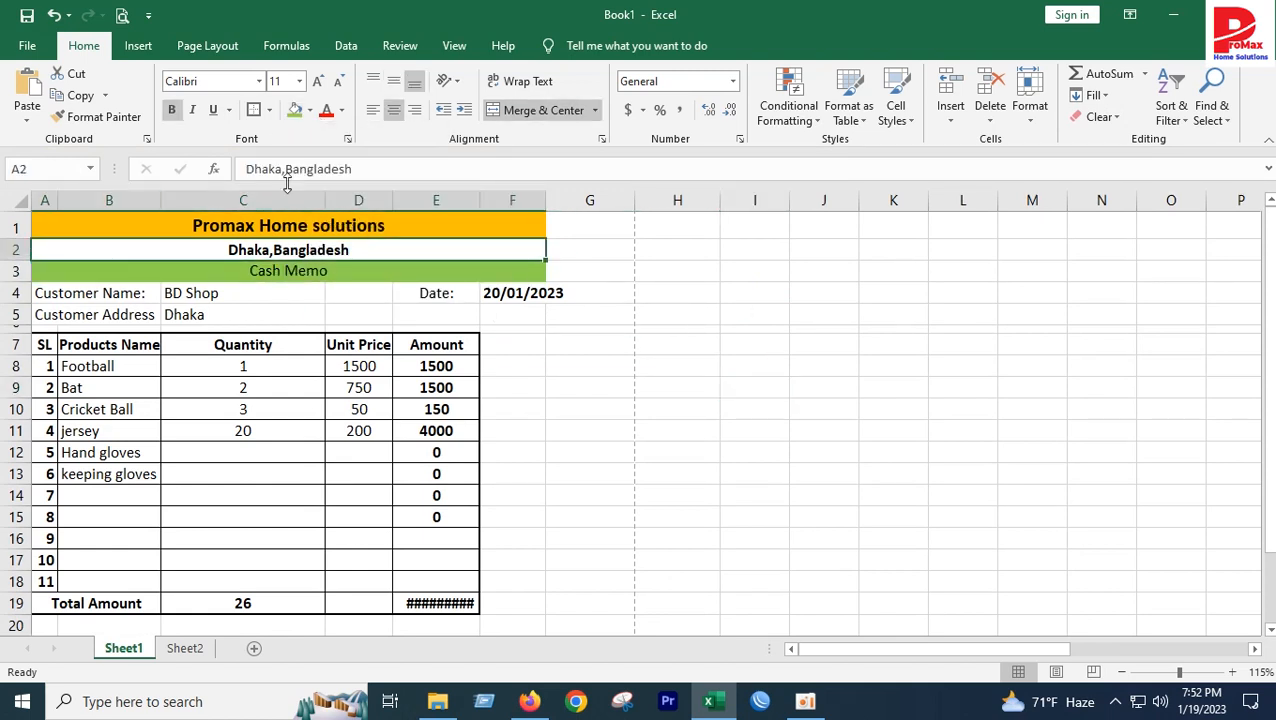
pyautogui.click(310, 111)
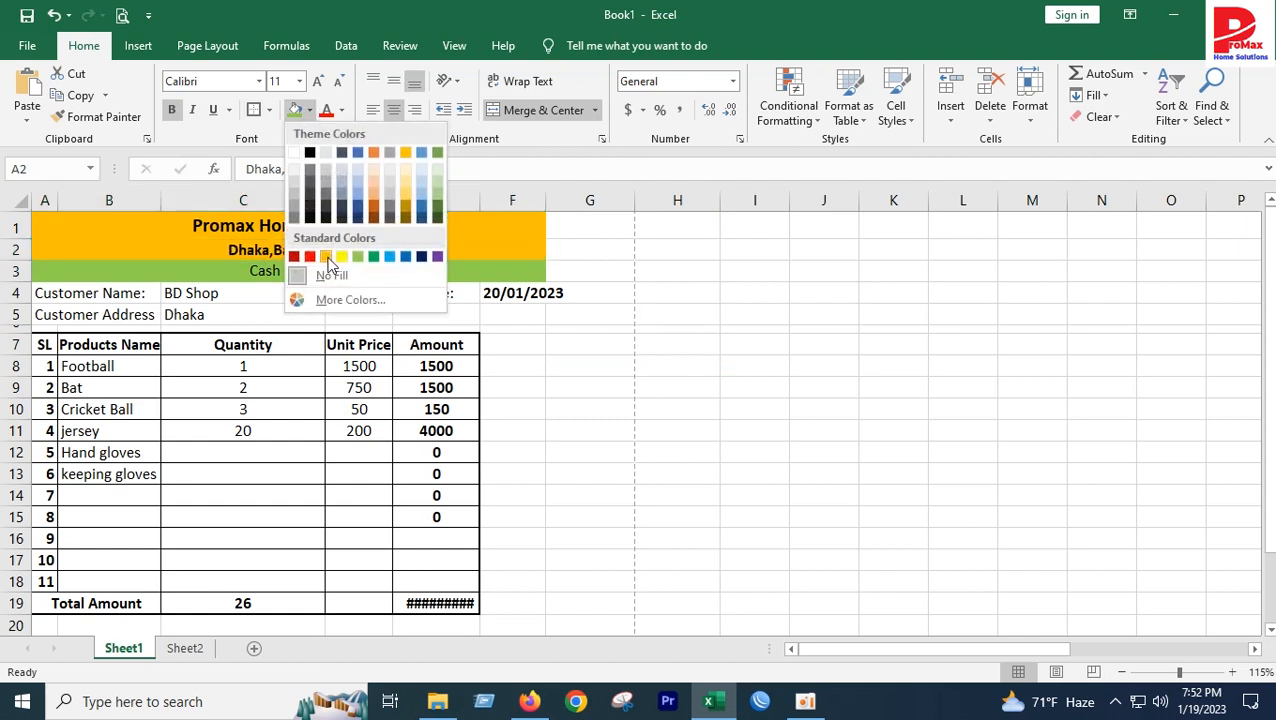
pyautogui.click(405, 200)
pyautogui.click(620, 434)
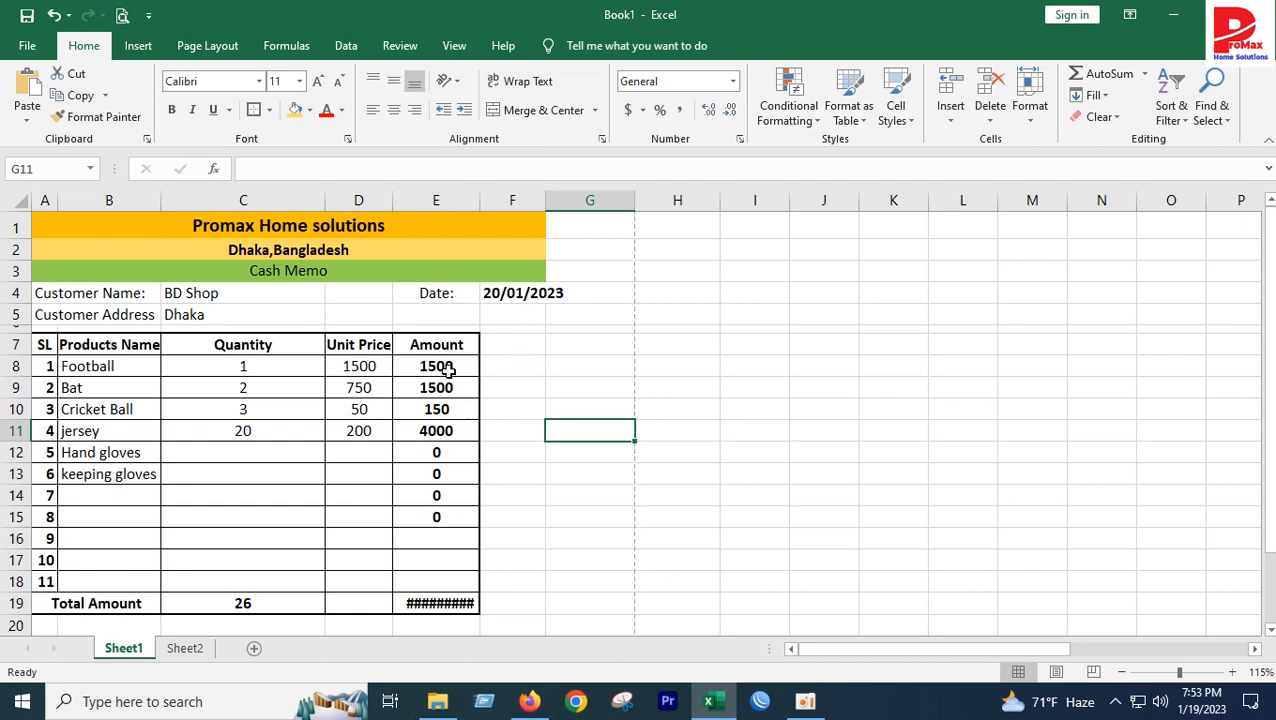
# Widen the Amount column E enough for its total, and narrow it again
pyautogui.doubleClick(484, 203)
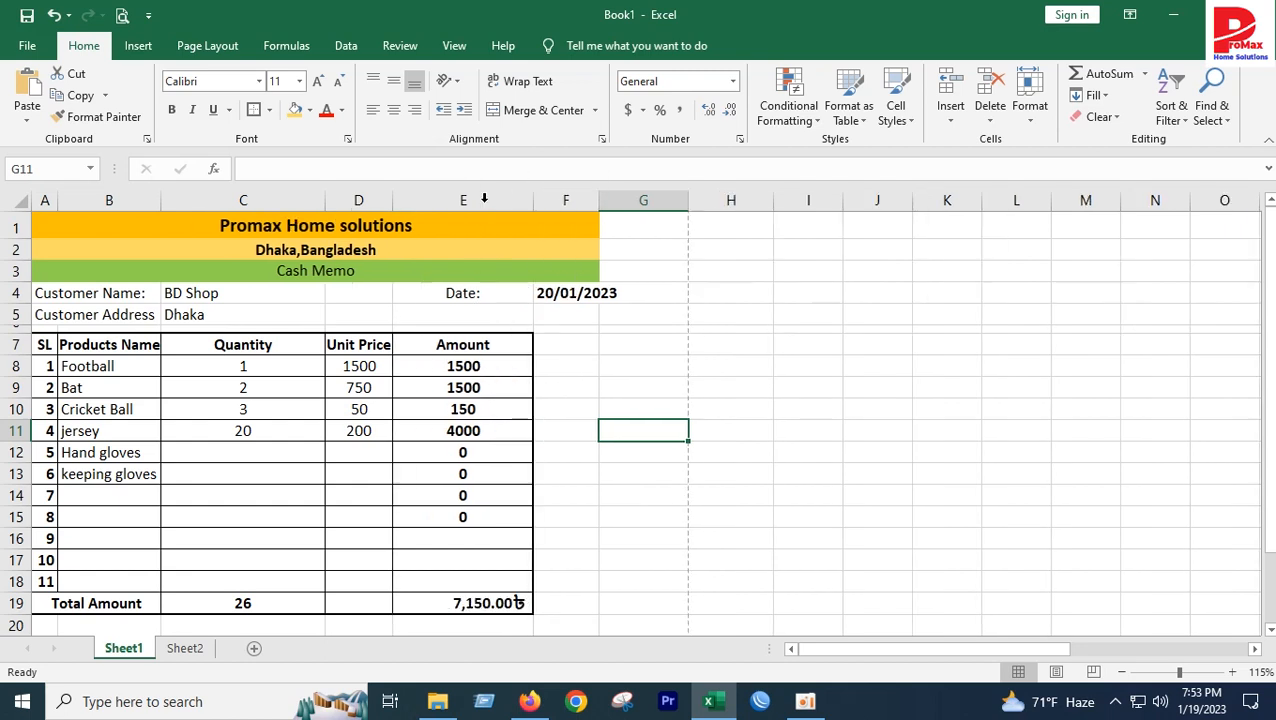
pyautogui.moveTo(530, 200); pyautogui.dragTo(470, 200)
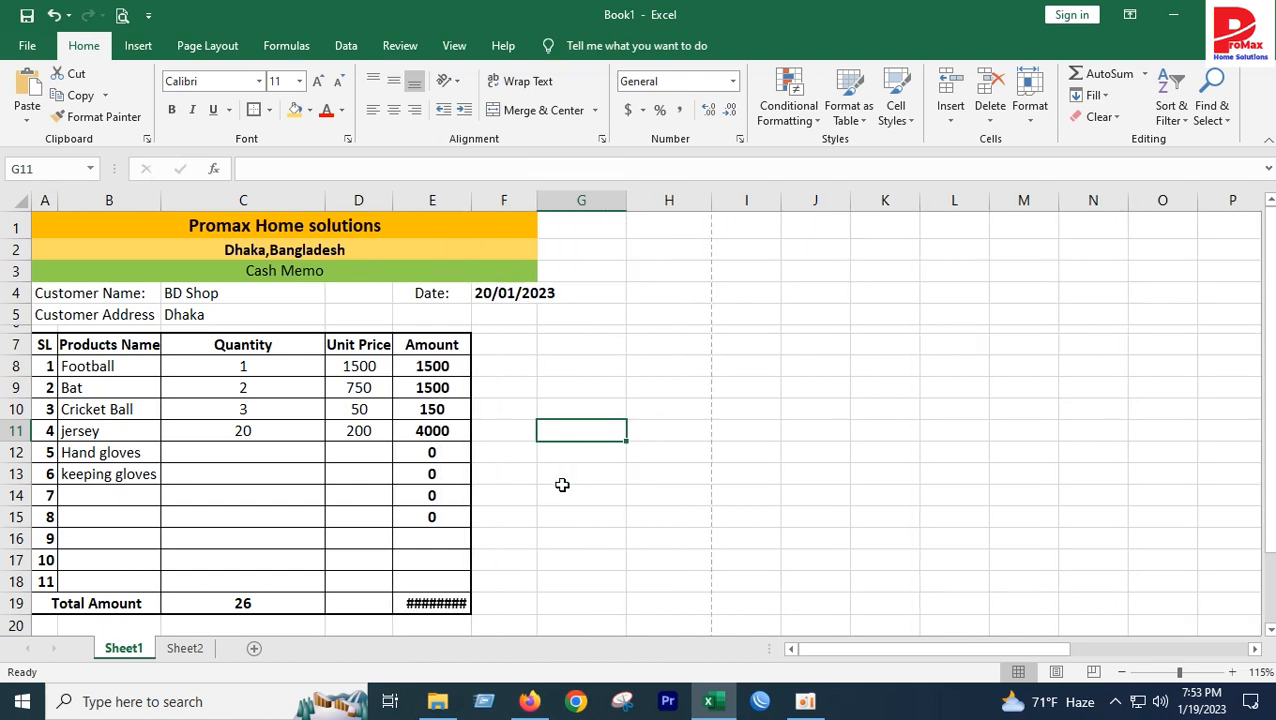
pyautogui.click(529, 540)
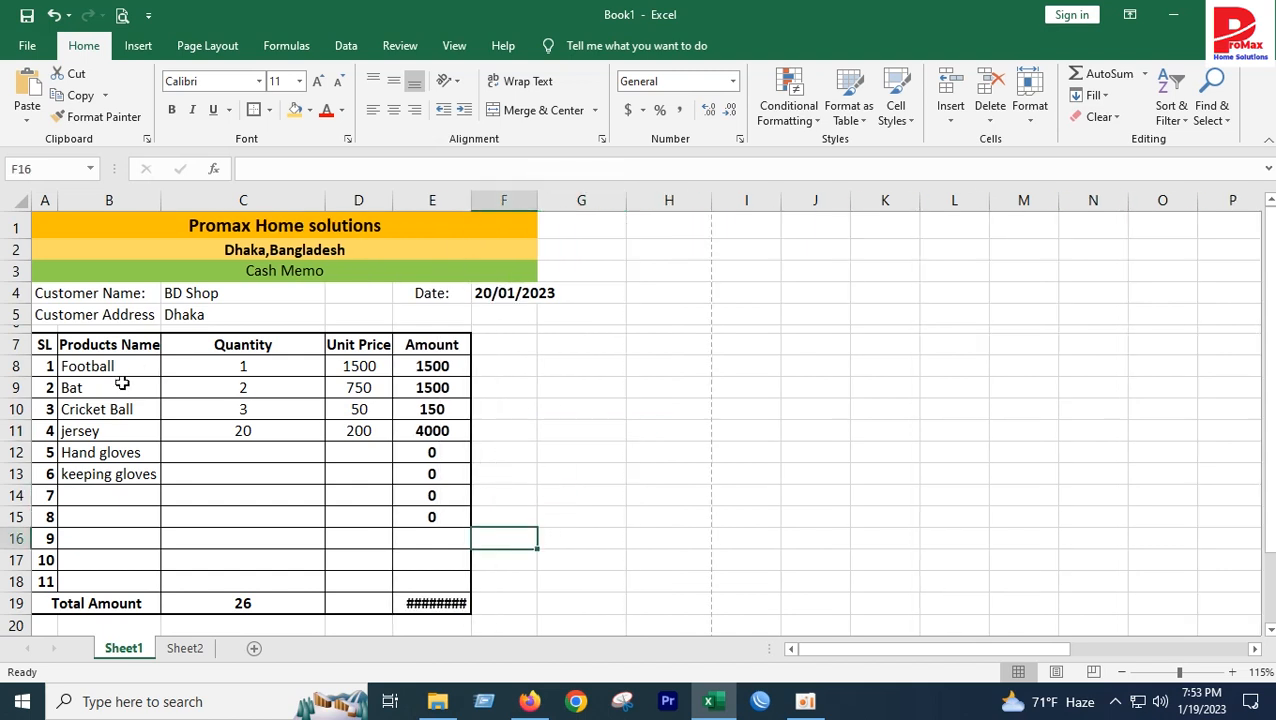
pyautogui.moveTo(431, 358); pyautogui.dragTo(432, 582)
pyautogui.click(612, 538)
pyautogui.click(356, 341)
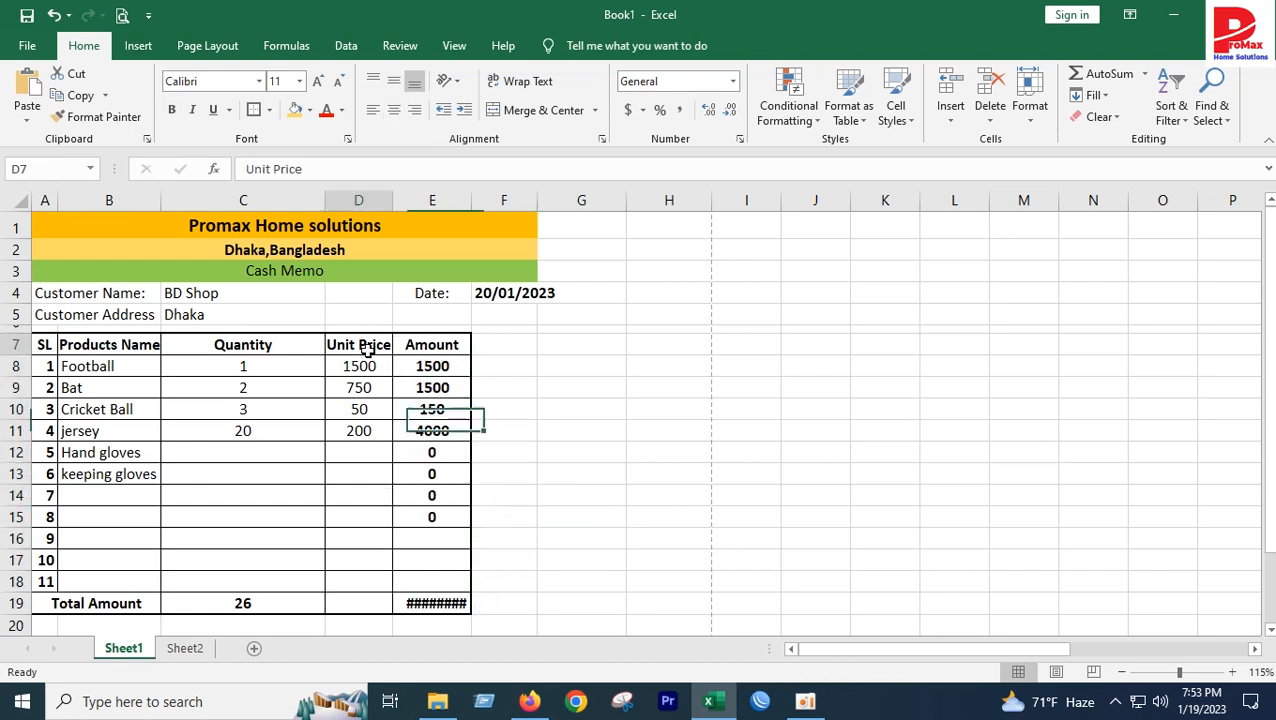
pyautogui.click(425, 345)
pyautogui.moveTo(425, 342); pyautogui.dragTo(450, 596)
pyautogui.hotkey('ctrl', 'q')
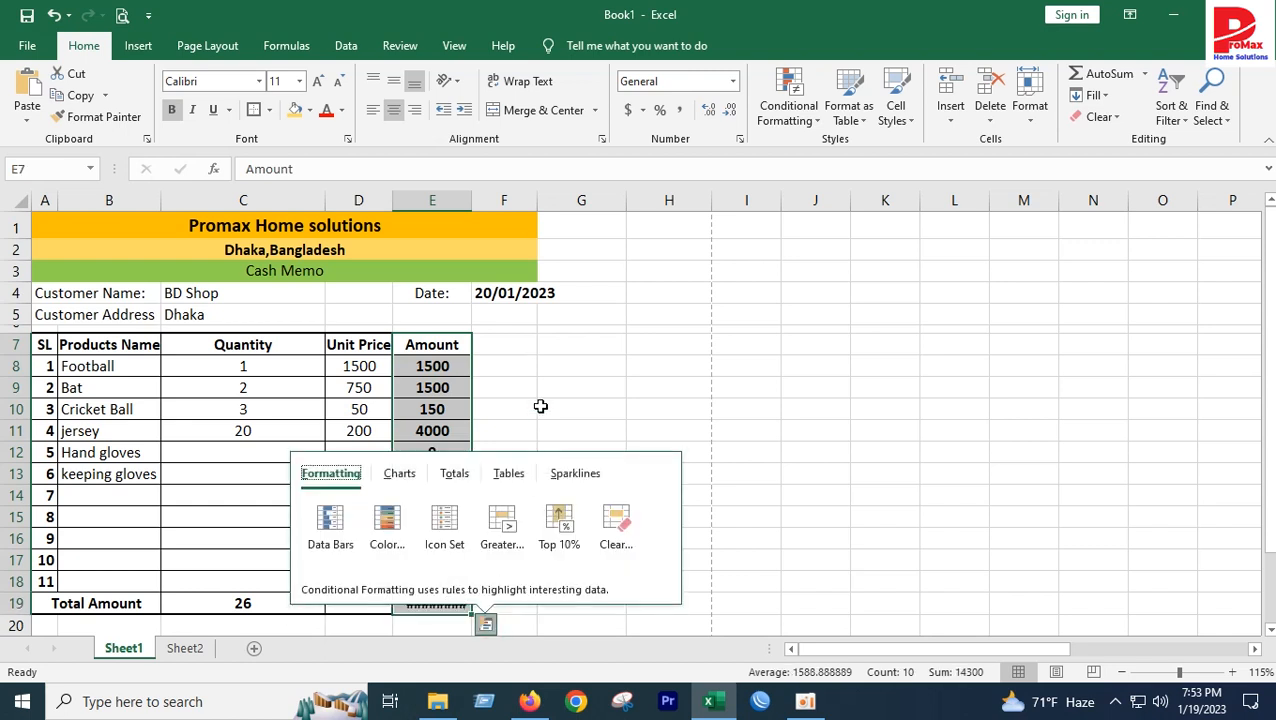
# Insert blank cells at the Amount range E7:E19, shifting the existing cells right
pyautogui.moveTo(440, 345); pyautogui.dragTo(450, 604)
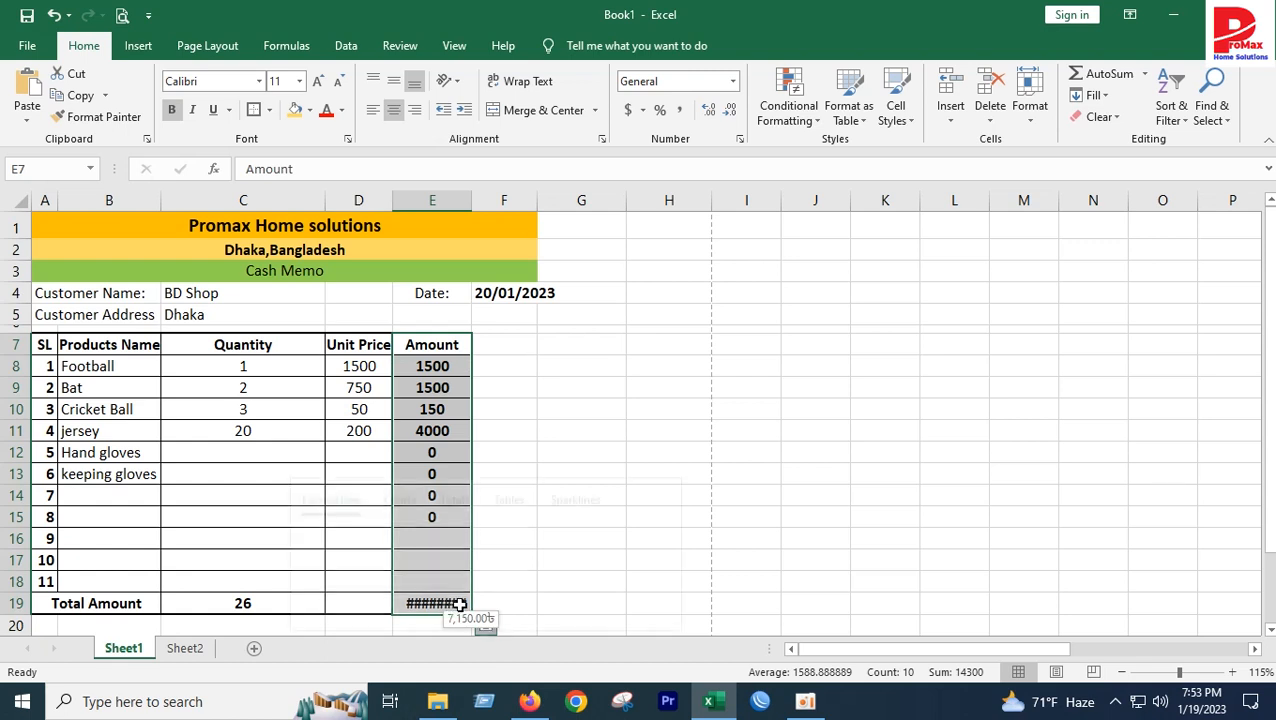
pyautogui.hotkey('ctrl', 'q')
pyautogui.click(958, 117)
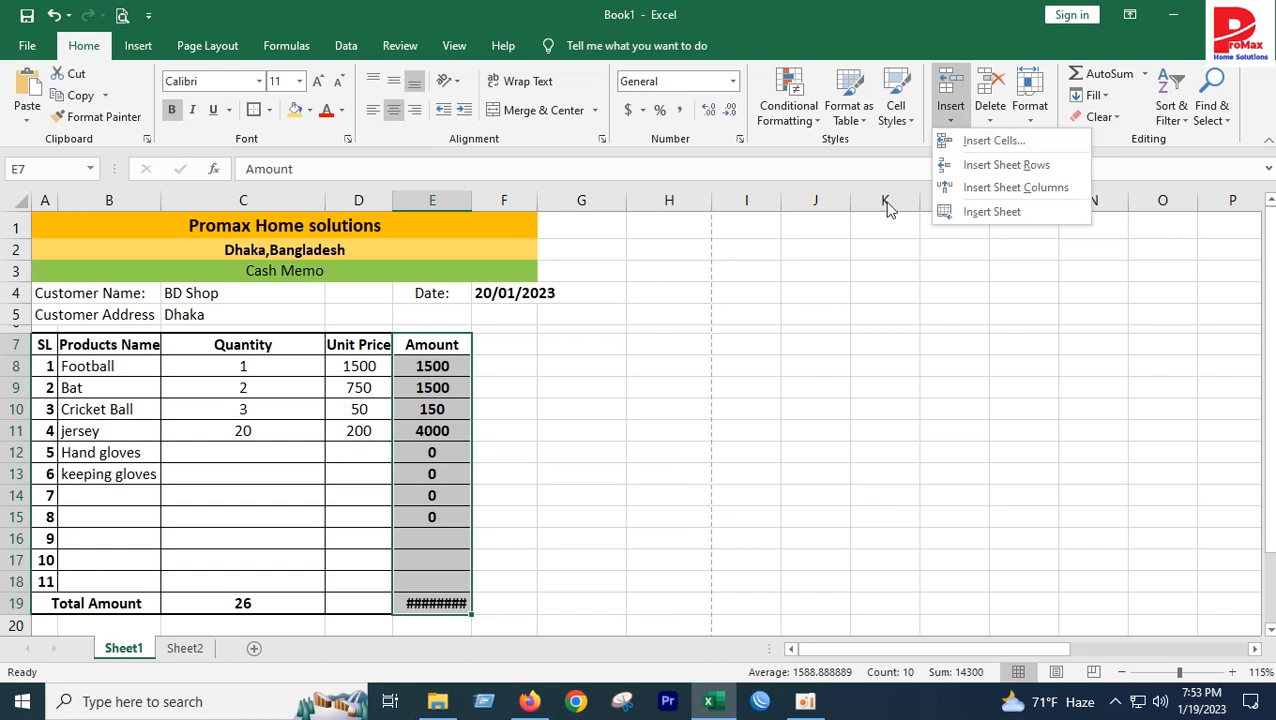
pyautogui.click(976, 141)
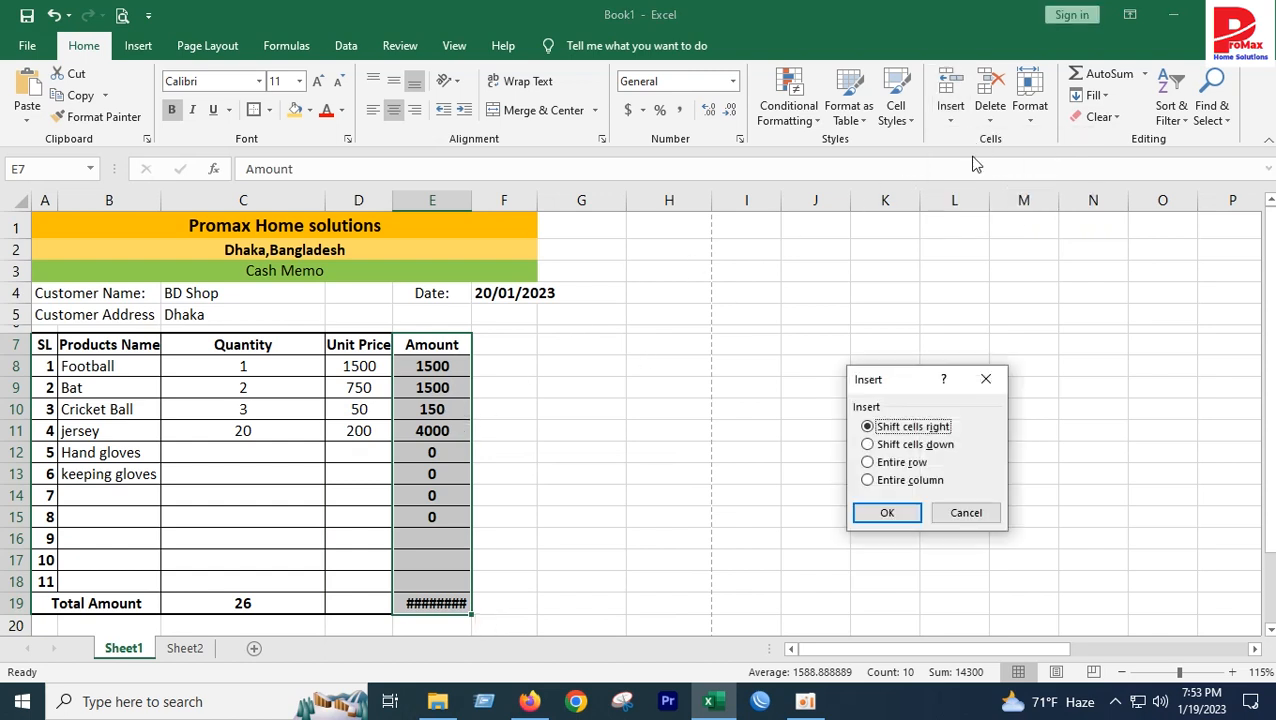
pyautogui.click(885, 513)
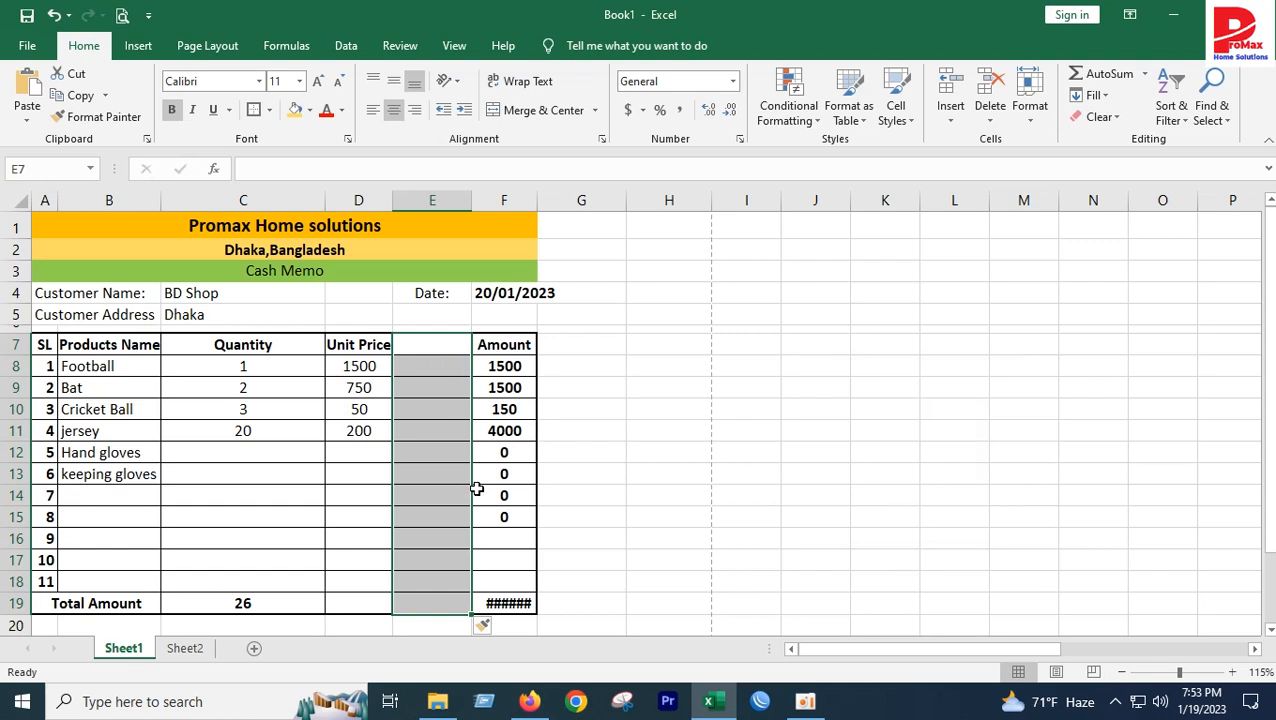
# Insert a second set of blank cells at E7:E19, shifting the existing cells right
pyautogui.hotkey('ctrl', 'shift', '+')
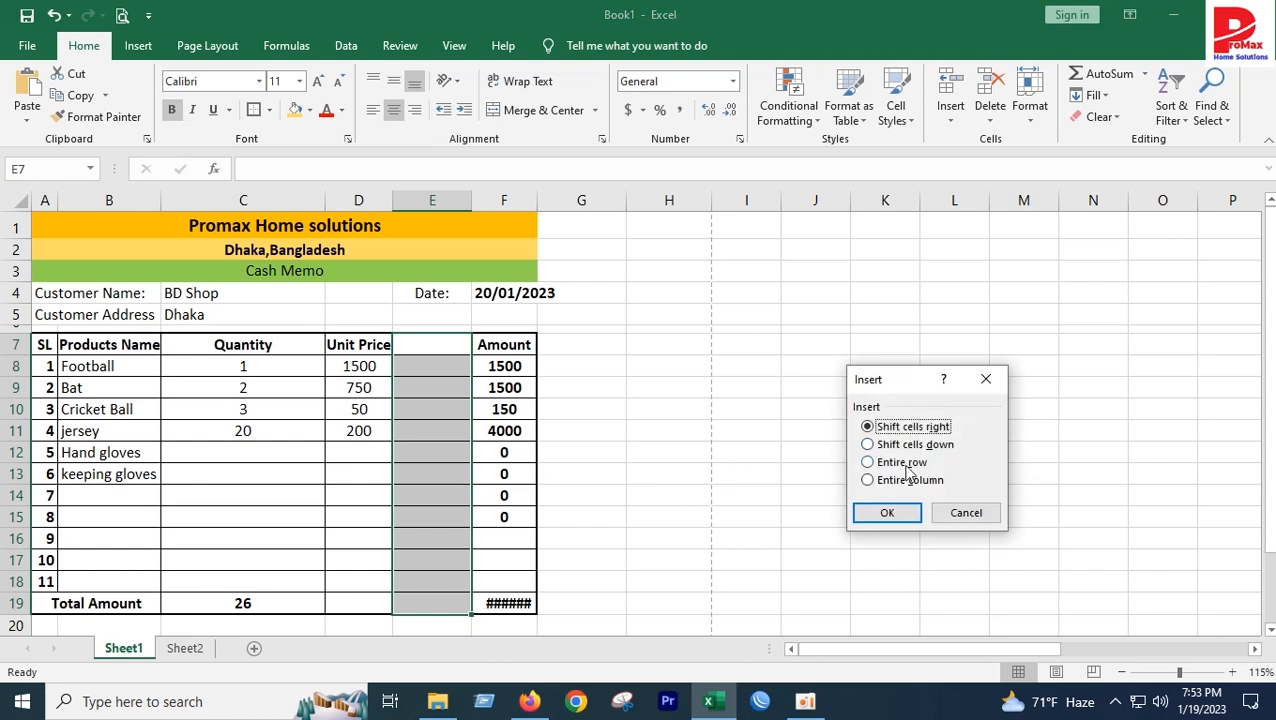
pyautogui.click(896, 521)
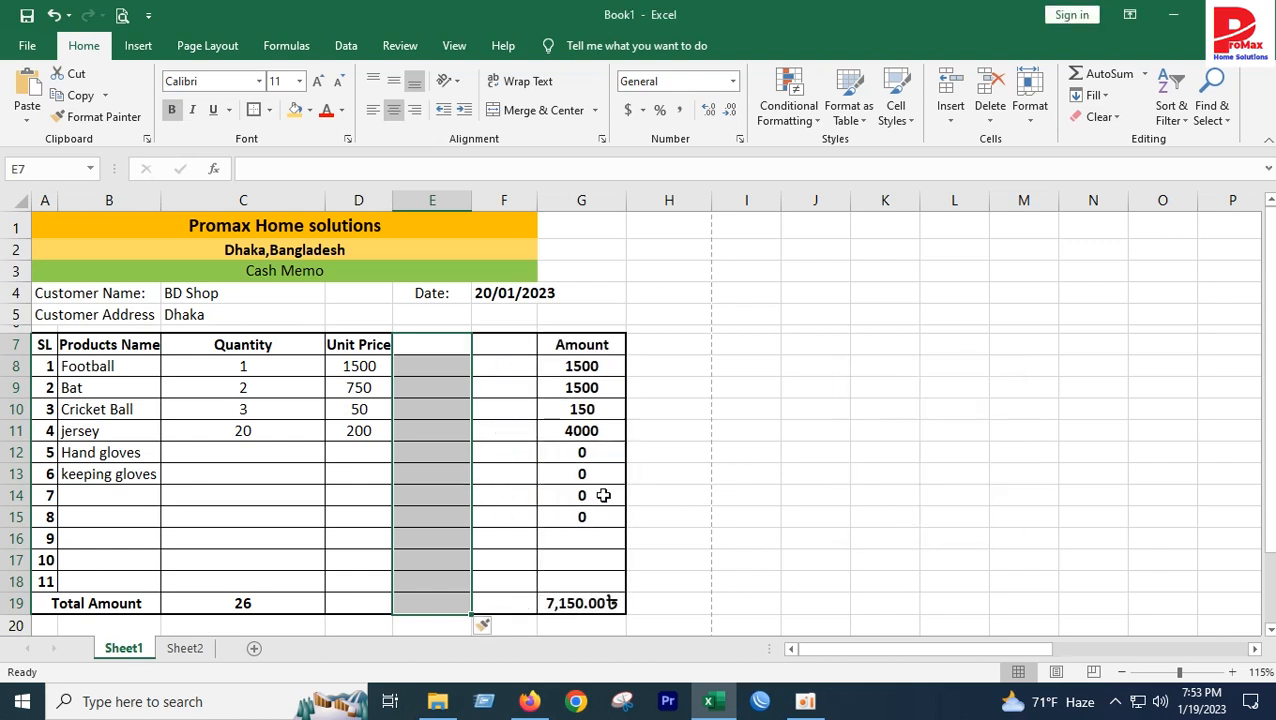
pyautogui.click(746, 473)
# Enter the header Bonus in E7 and narrow column E to fit it closely
pyautogui.click(439, 349)
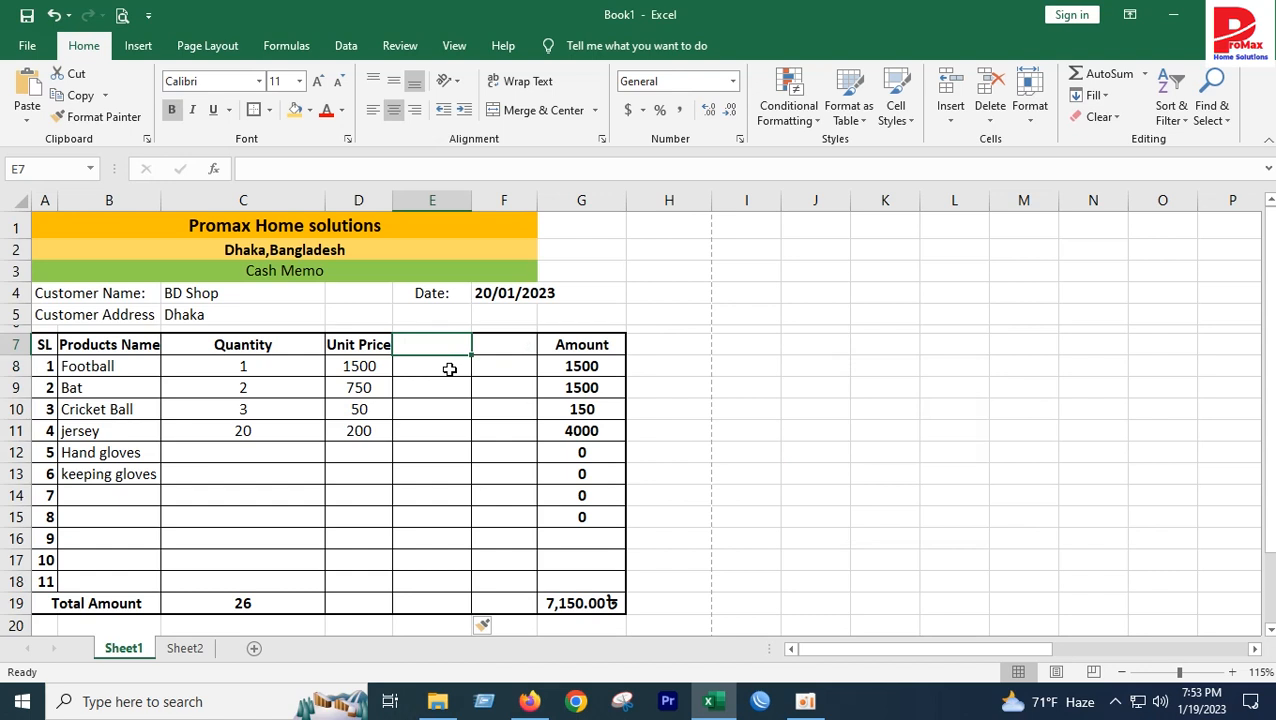
pyautogui.write('B')
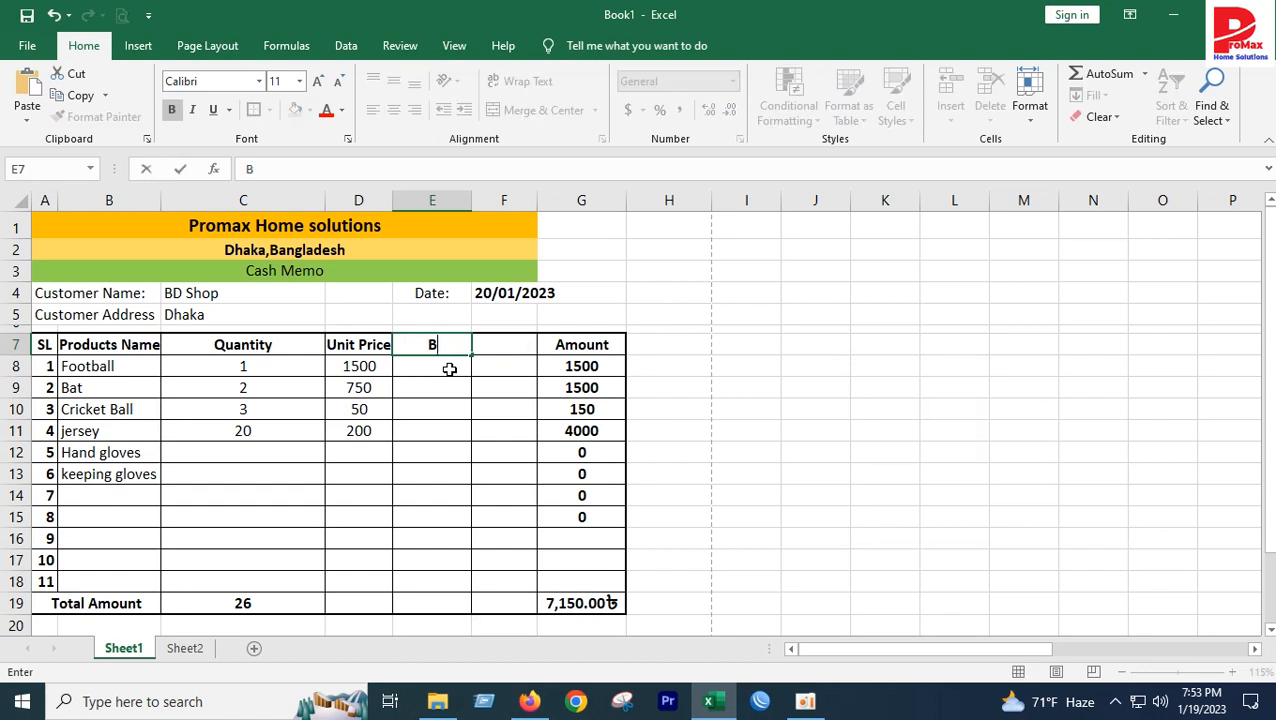
pyautogui.write('onus')
pyautogui.click(504, 428)
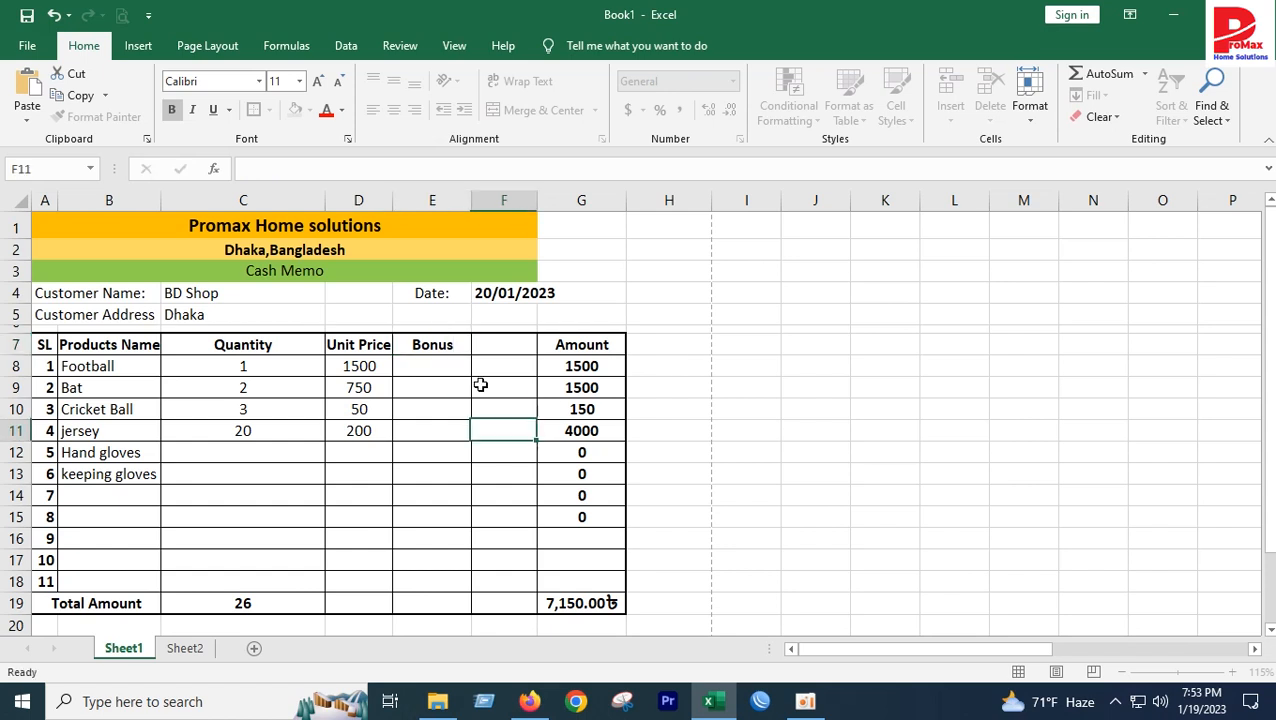
pyautogui.moveTo(471, 200); pyautogui.dragTo(441, 194)
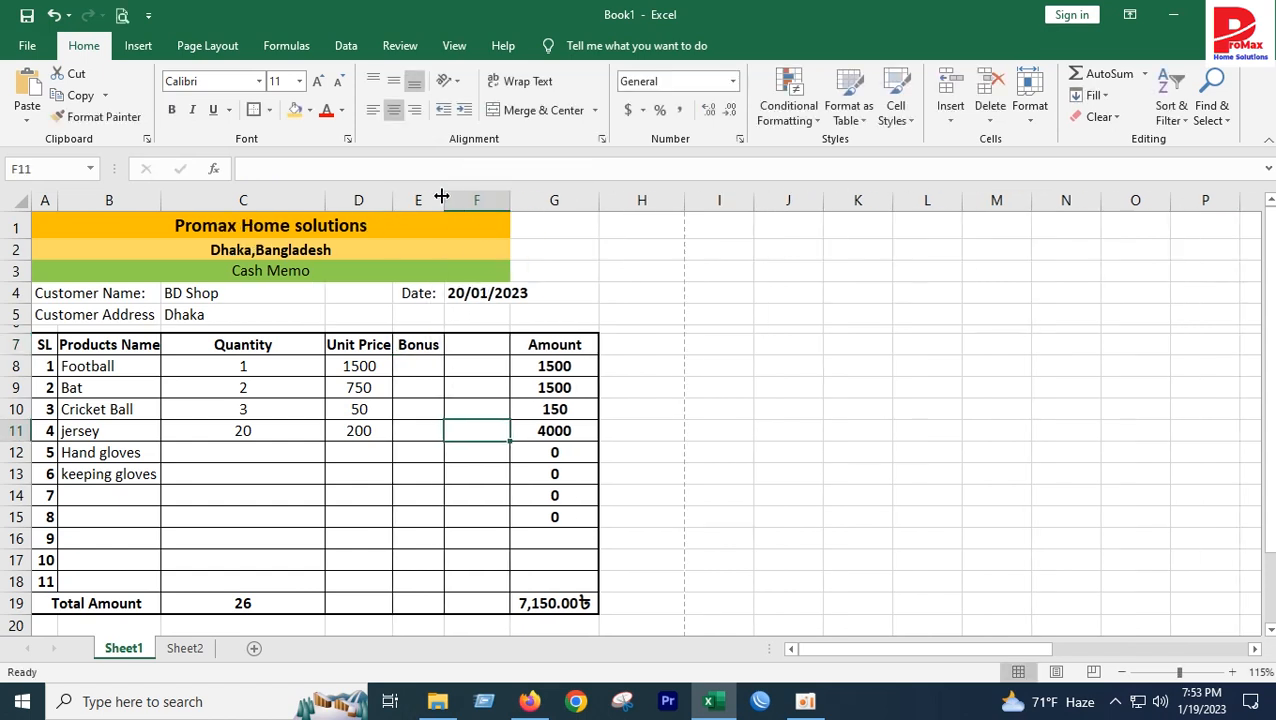
# Enter the column headers Discount in F7 and Total Amount in H7
pyautogui.click(481, 351)
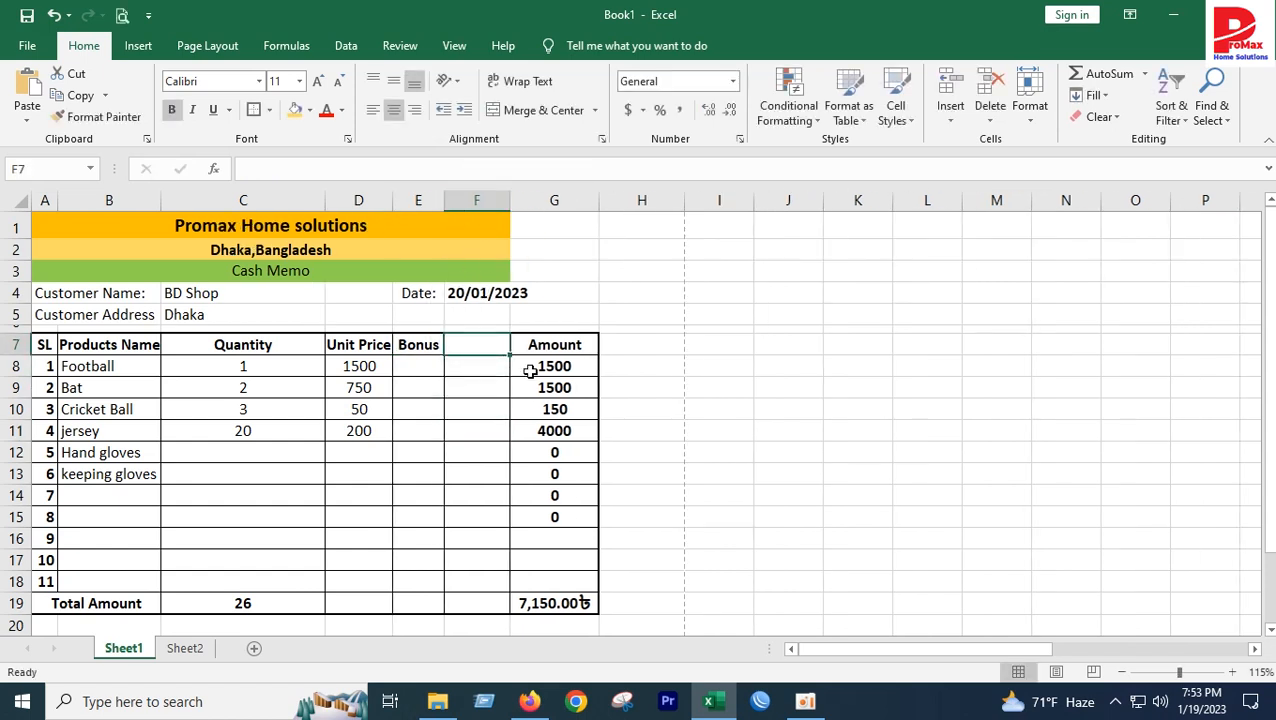
pyautogui.write('Discount')
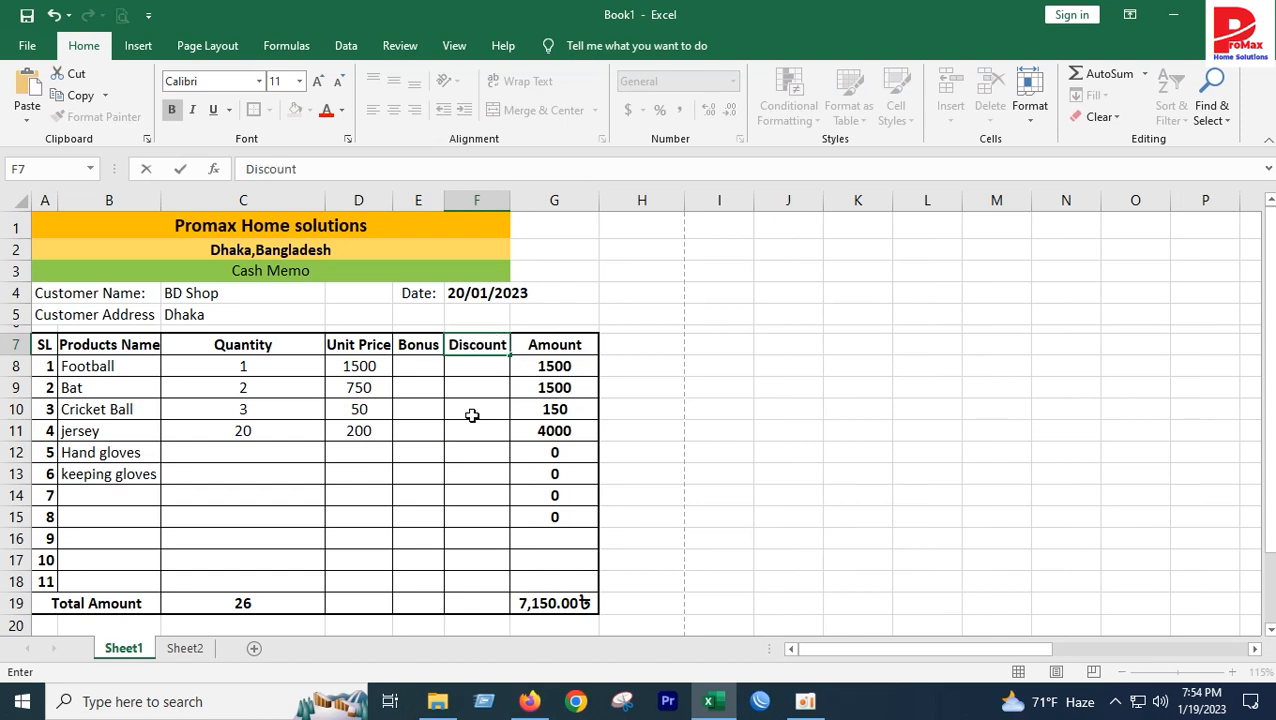
pyautogui.press('Return')
pyautogui.click(639, 349)
pyautogui.write('Total Amount')
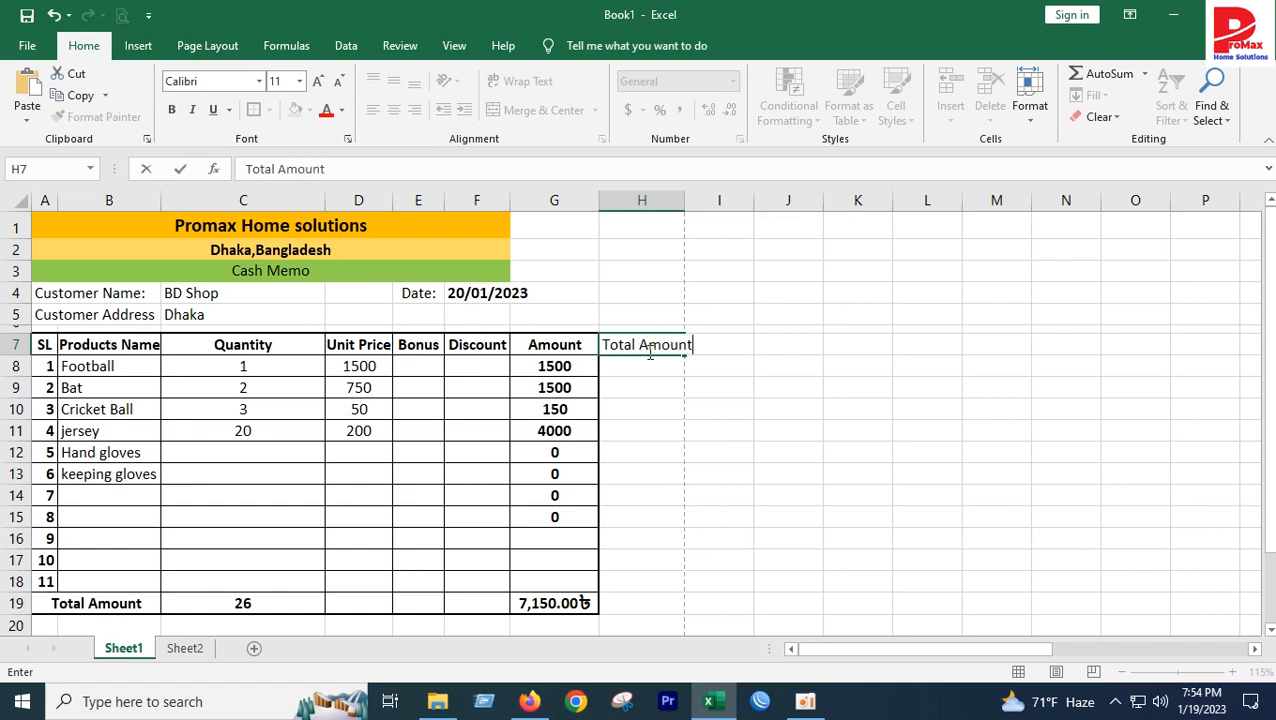
pyautogui.press('Return')
pyautogui.click(712, 410)
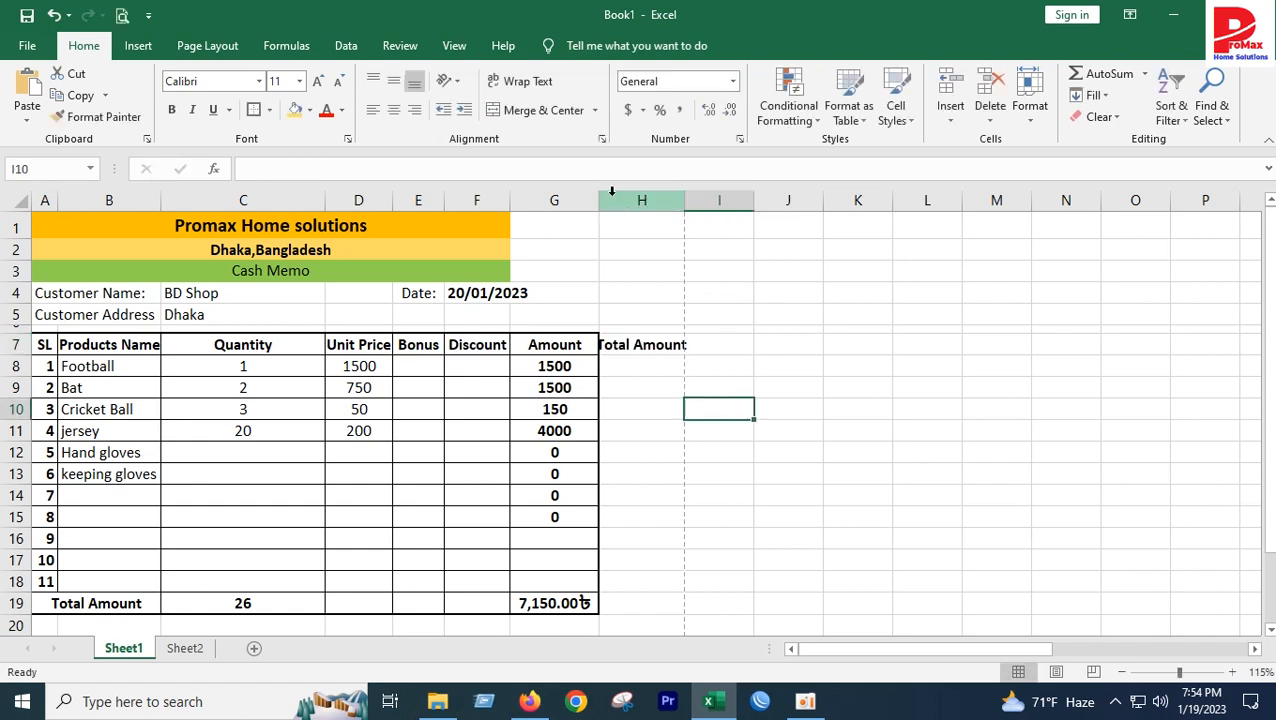
# Narrow the Amount column G slightly and widen column H to fit the Total Amount header
pyautogui.moveTo(599, 196); pyautogui.dragTo(585, 196)
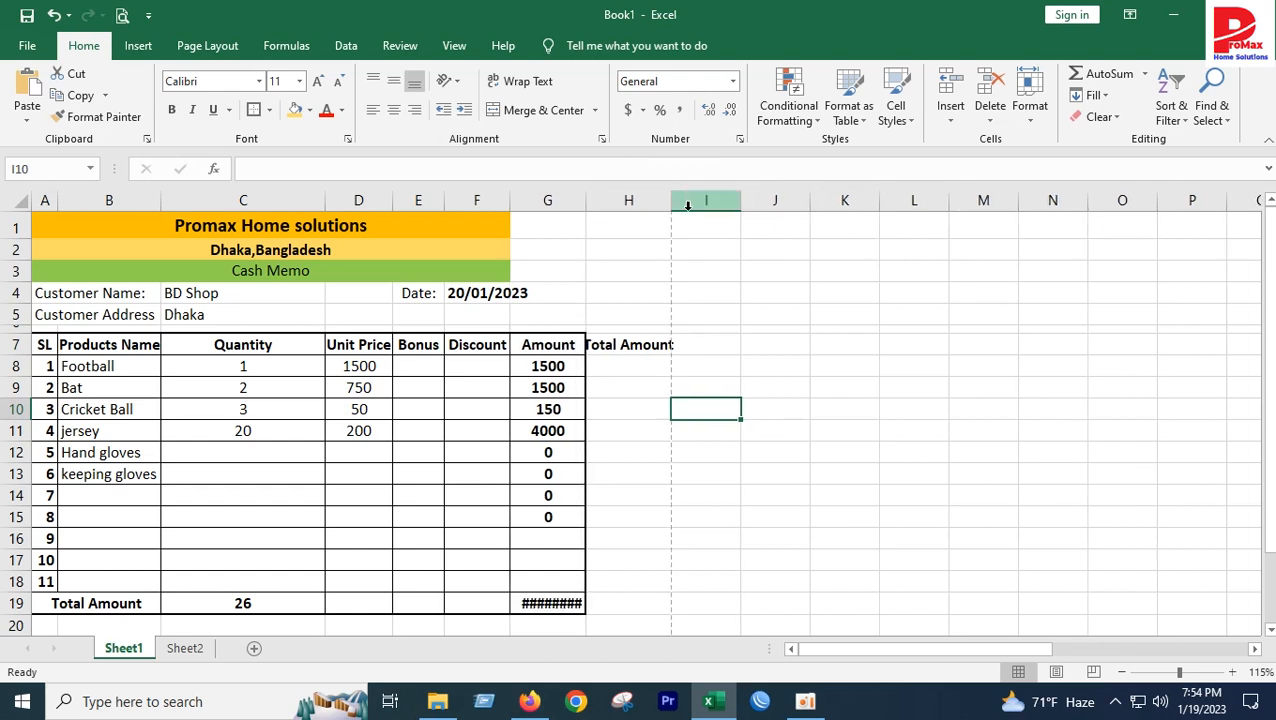
pyautogui.click(616, 352)
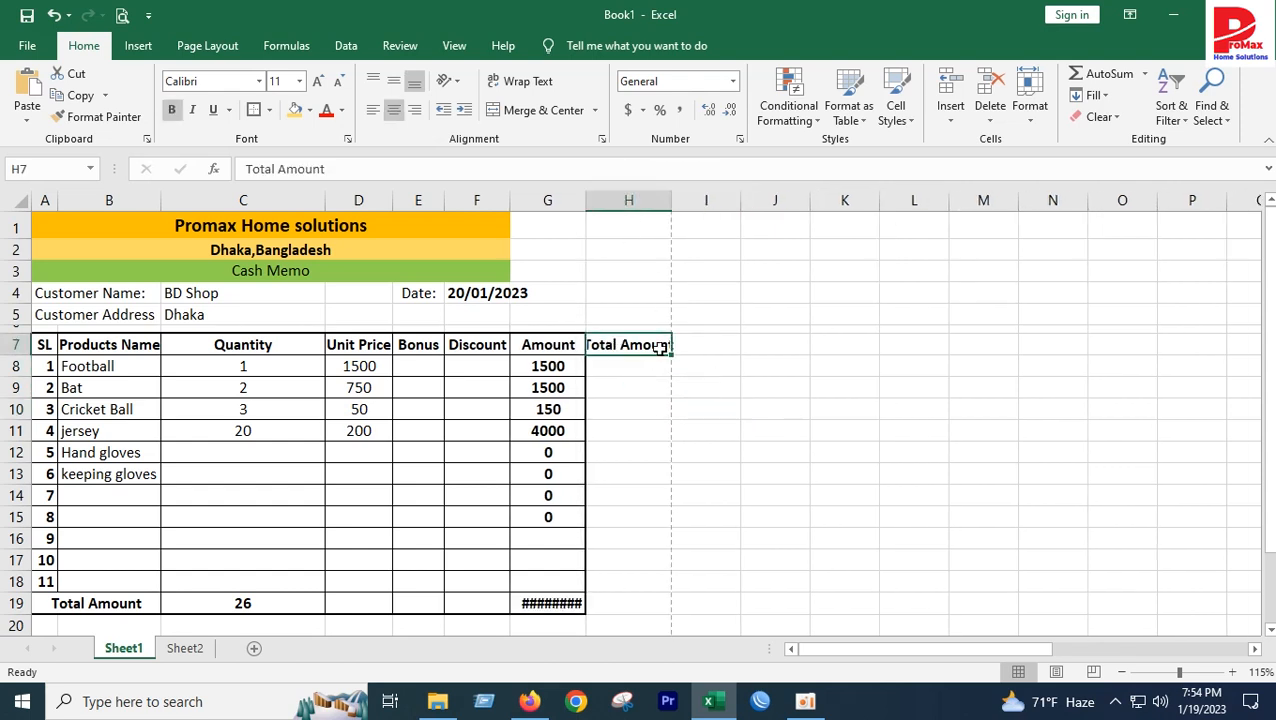
pyautogui.doubleClick(672, 199)
pyautogui.press('Return')
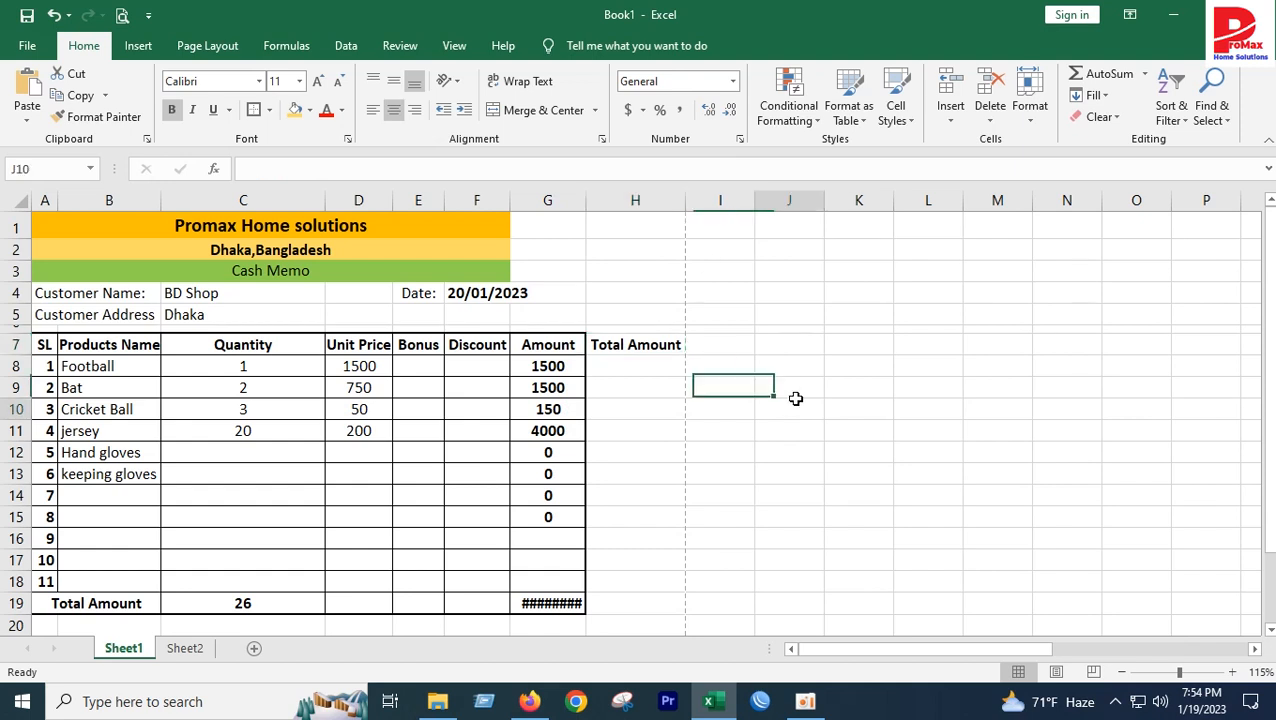
pyautogui.click(797, 405)
# Apply All Borders and Thick Outside Borders to the whole product table A7:H19, including the new Total Amount column
pyautogui.moveTo(44, 352); pyautogui.dragTo(640, 345)
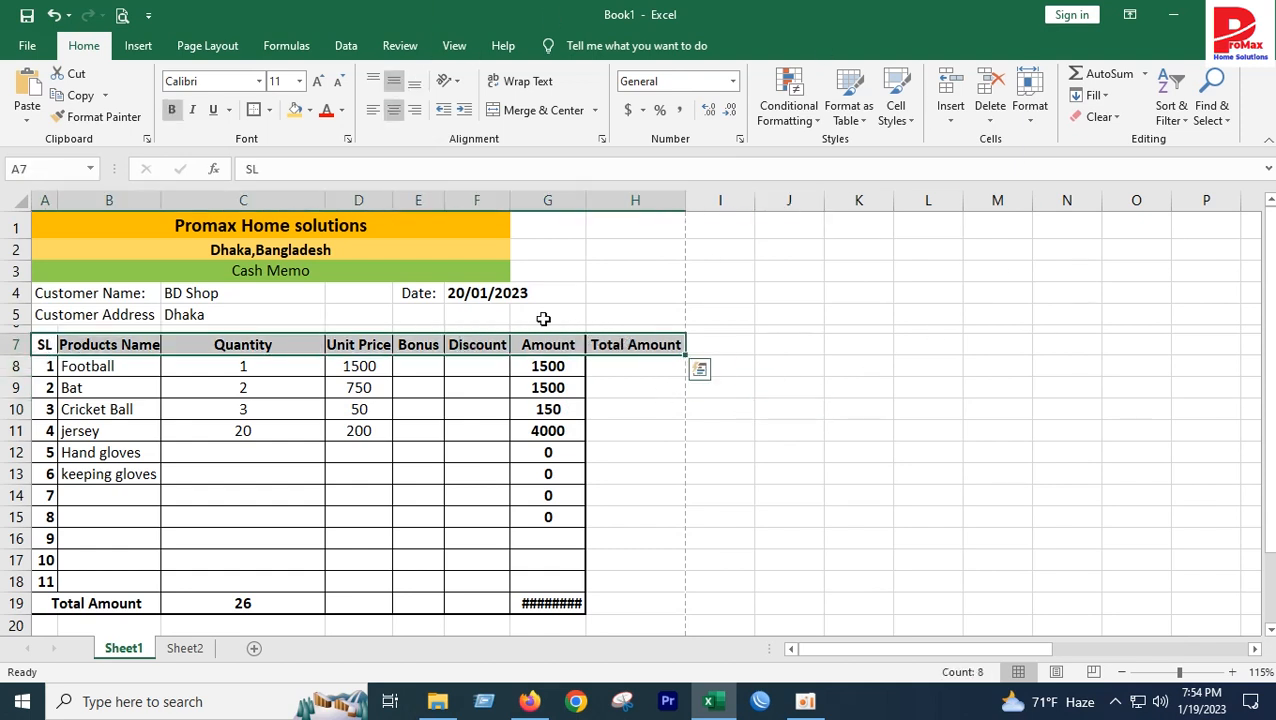
pyautogui.click(253, 109)
pyautogui.click(376, 456)
pyautogui.moveTo(40, 344); pyautogui.dragTo(651, 609)
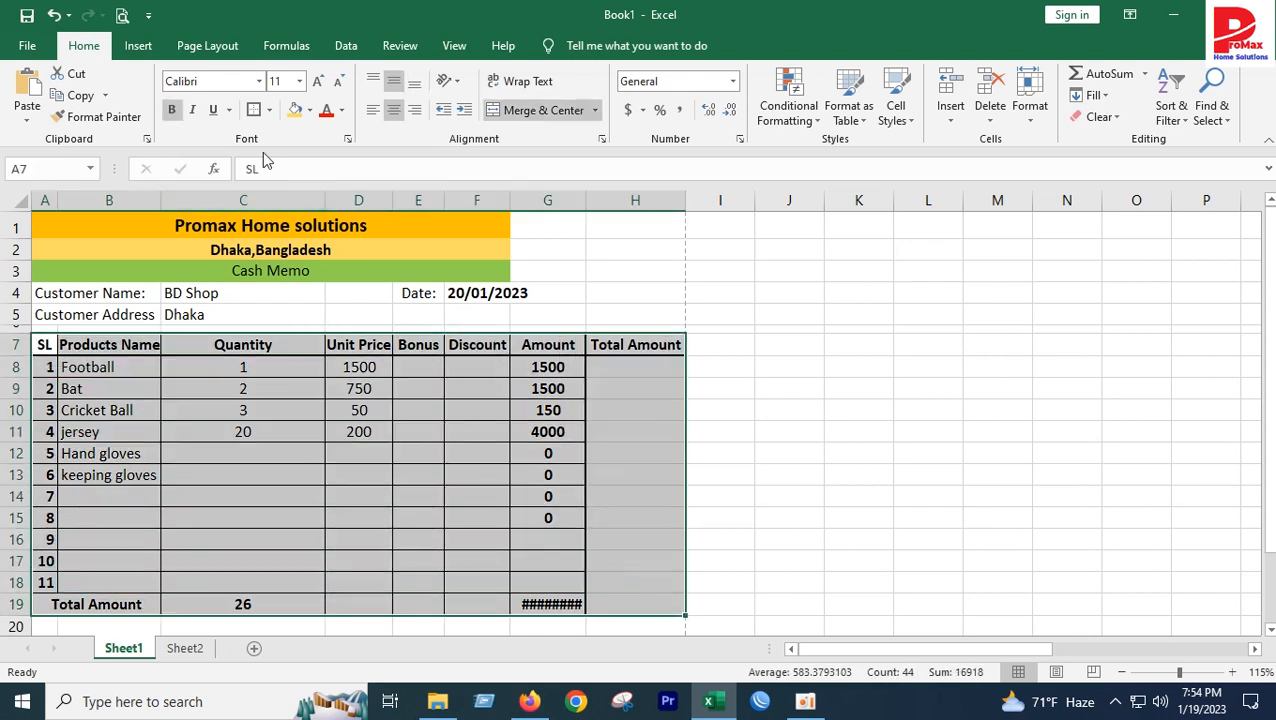
pyautogui.click(268, 110)
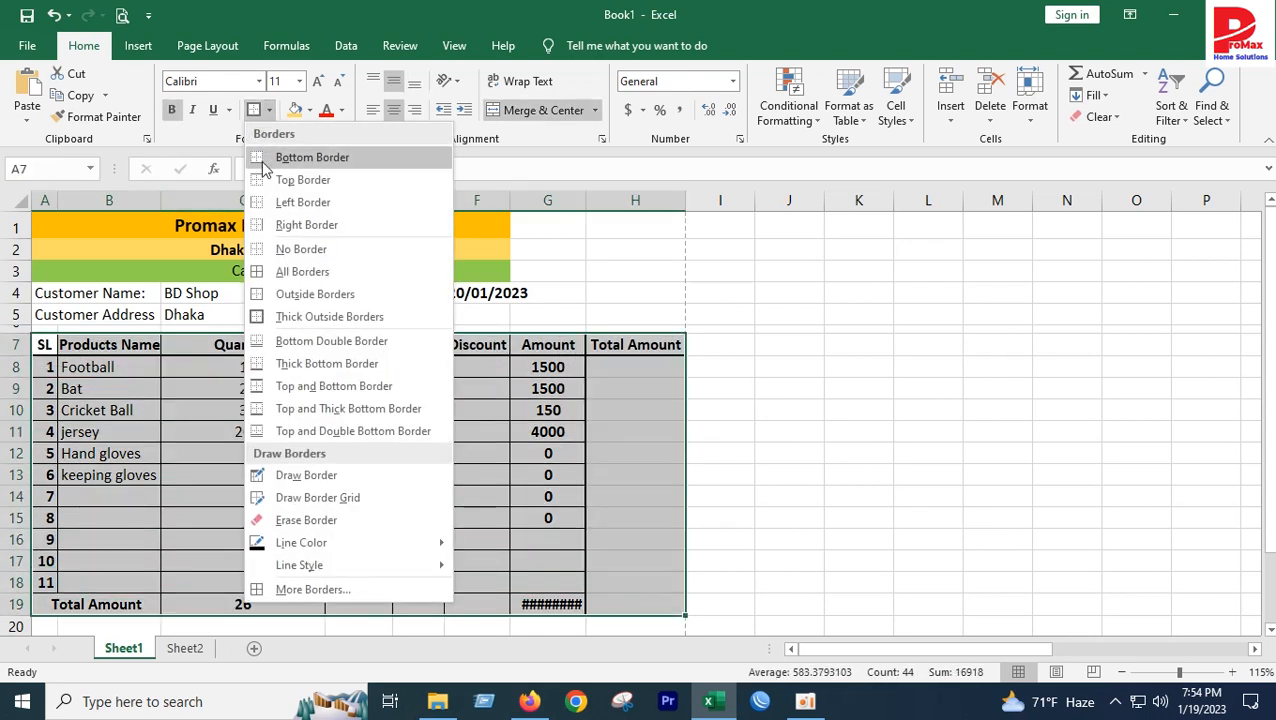
pyautogui.click(300, 272)
pyautogui.click(268, 110)
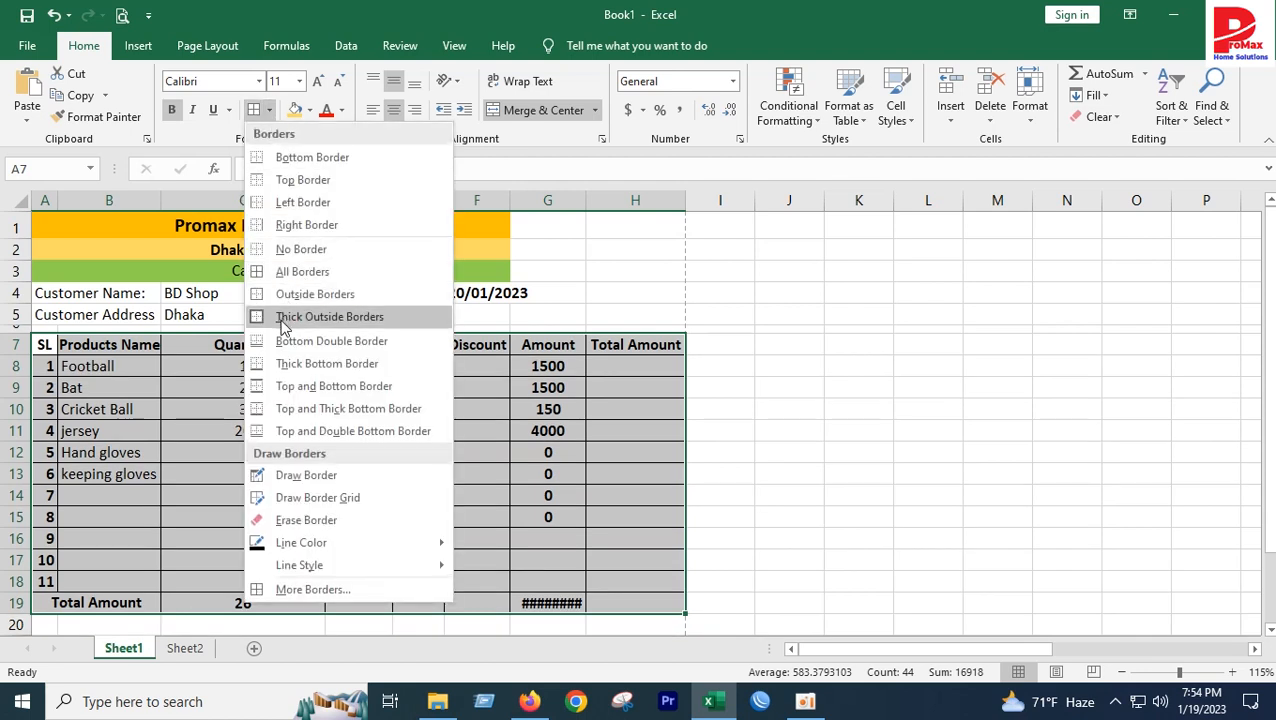
pyautogui.click(280, 317)
pyautogui.click(232, 452)
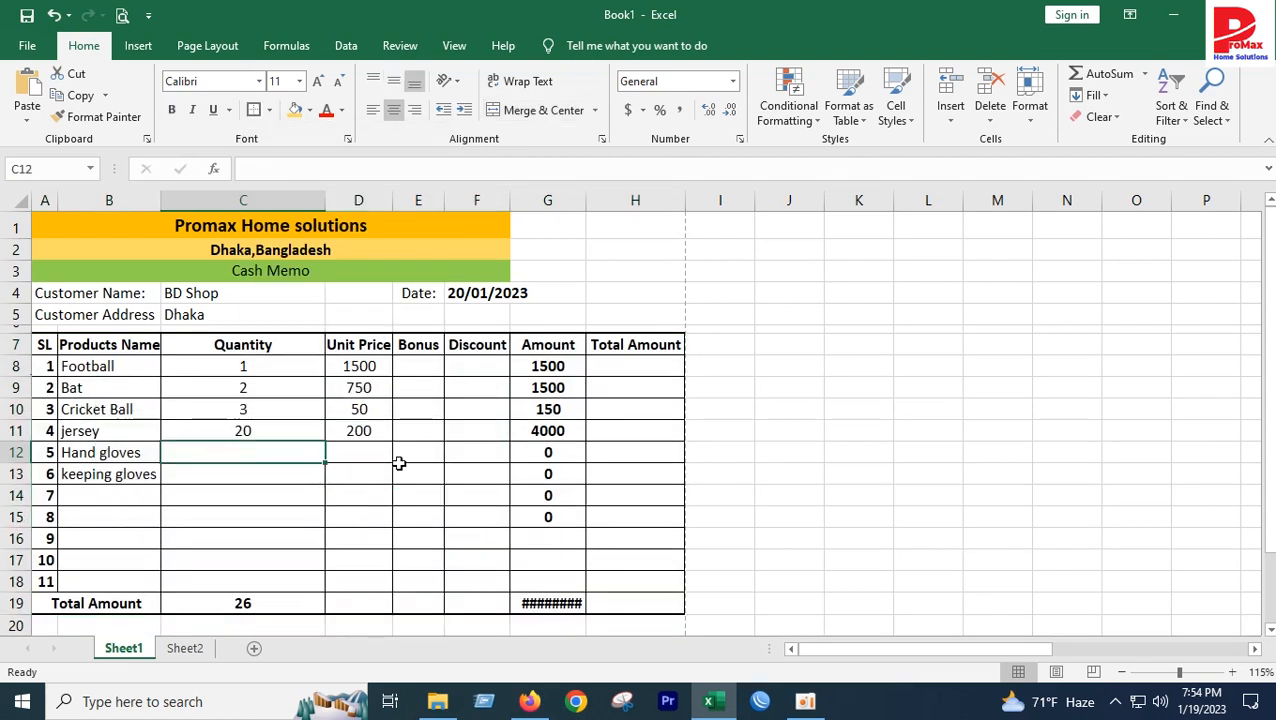
# Autofit the Amount column G to the total in G19
pyautogui.scroll(1, 369, 458)
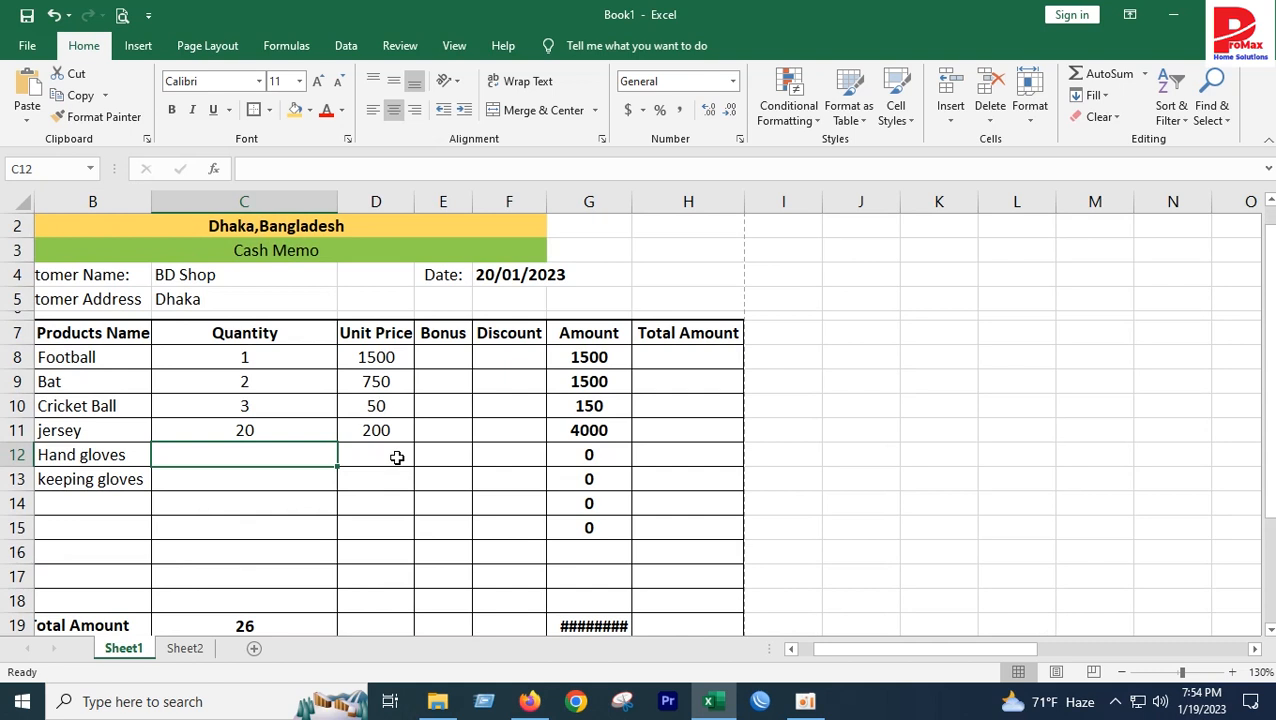
pyautogui.moveTo(826, 660); pyautogui.dragTo(810, 660)
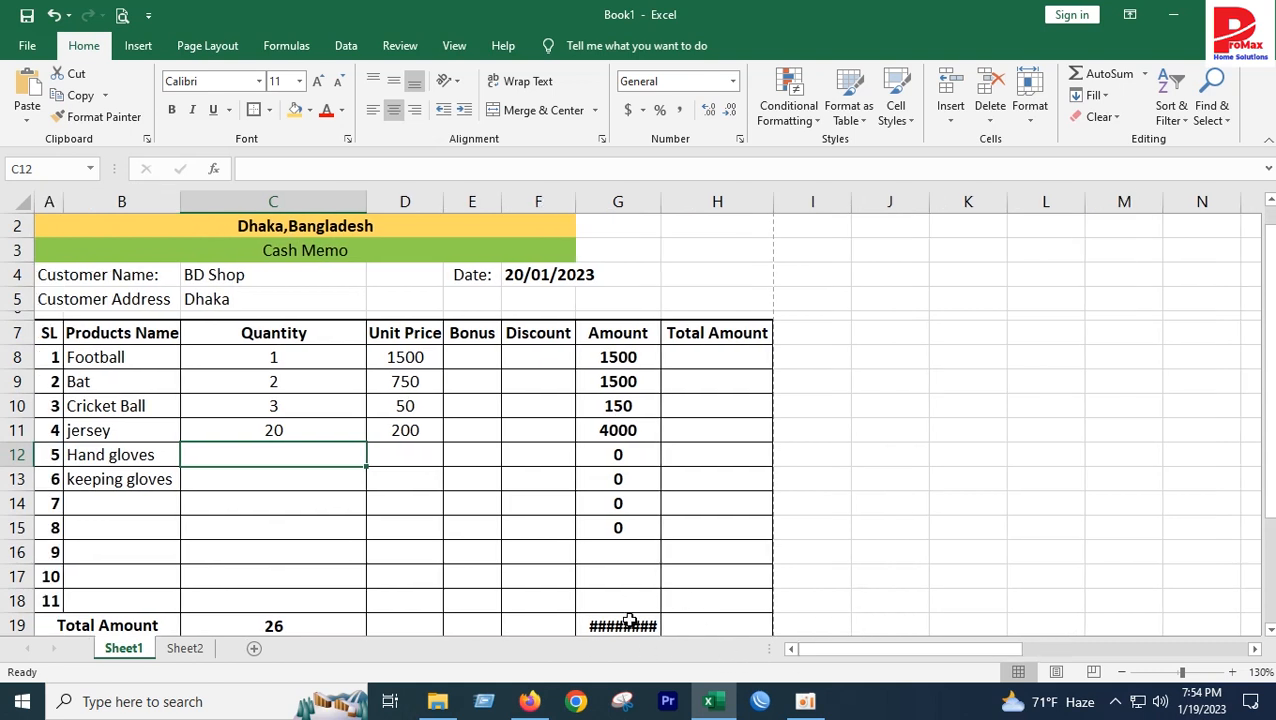
pyautogui.click(629, 621)
pyautogui.scroll(-3, 461, 194)
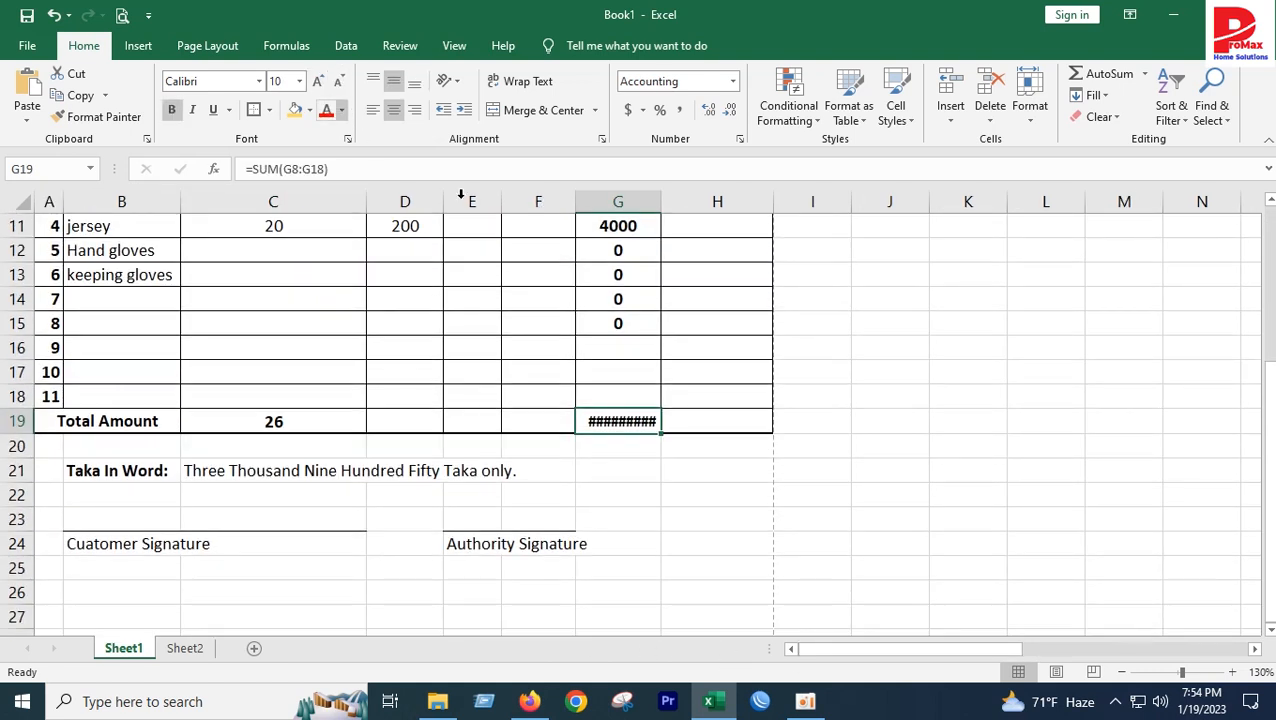
pyautogui.doubleClick(662, 200)
pyautogui.scroll(3, 569, 413)
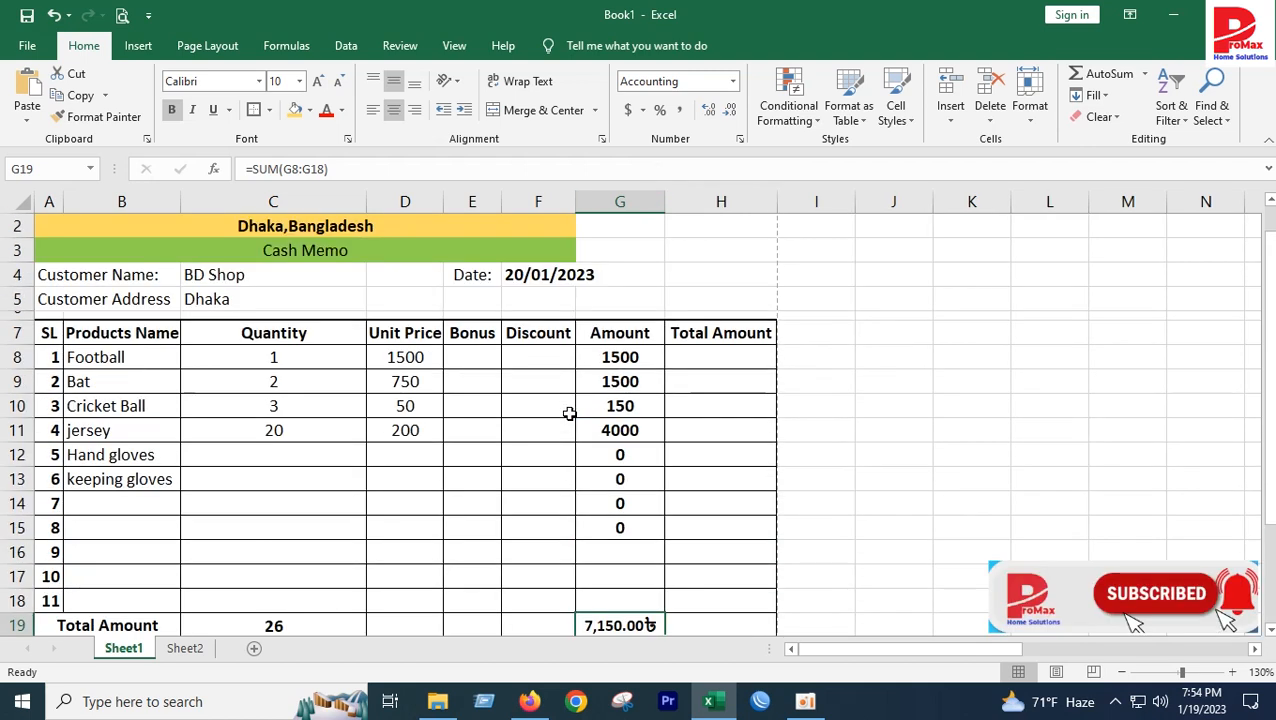
# Narrow the Quantity column C, and widen the Products Name column B and the Amount column G
pyautogui.click(670, 407)
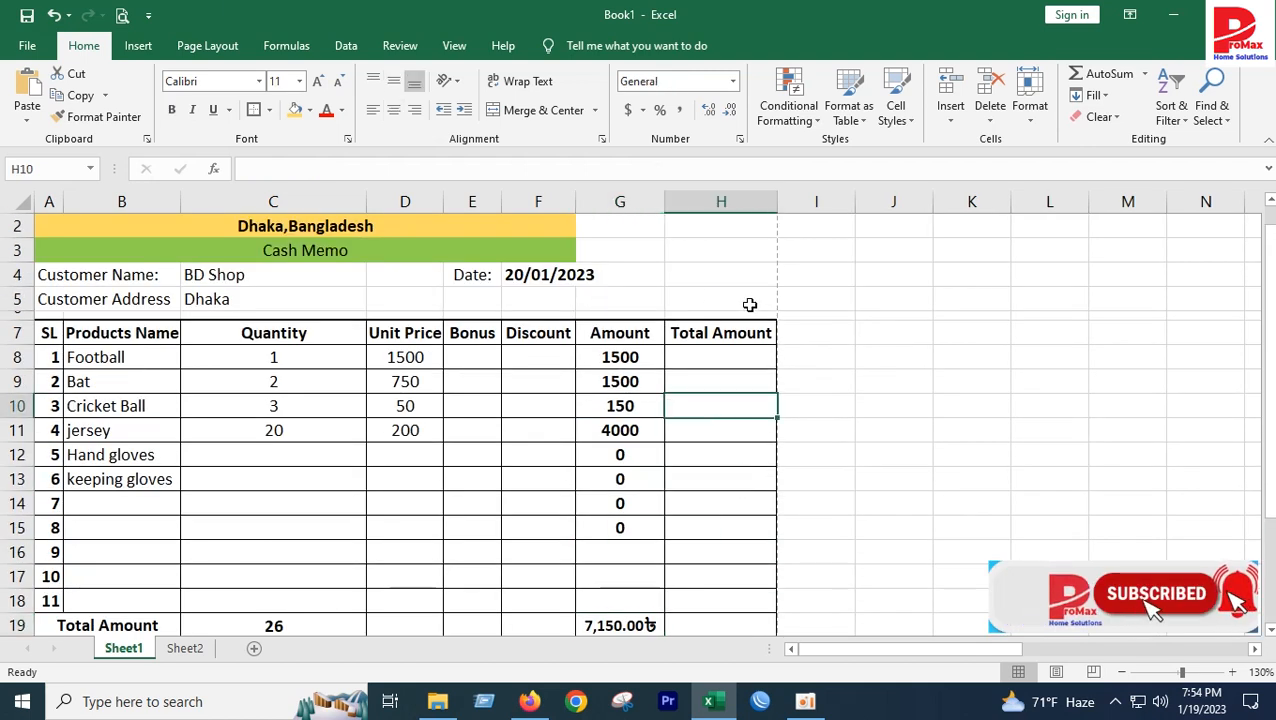
pyautogui.scroll(-1, 535, 450)
pyautogui.scroll(2, 537, 455)
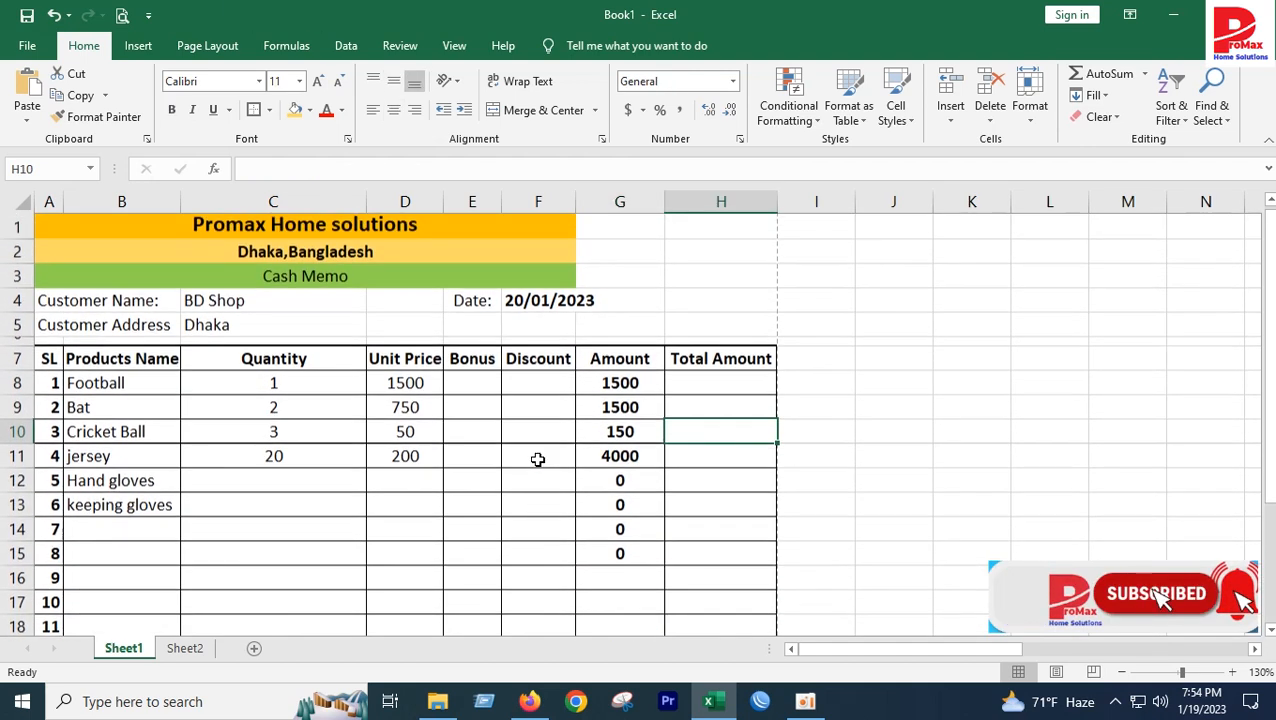
pyautogui.moveTo(367, 192); pyautogui.dragTo(274, 202)
pyautogui.moveTo(180, 200); pyautogui.dragTo(217, 204)
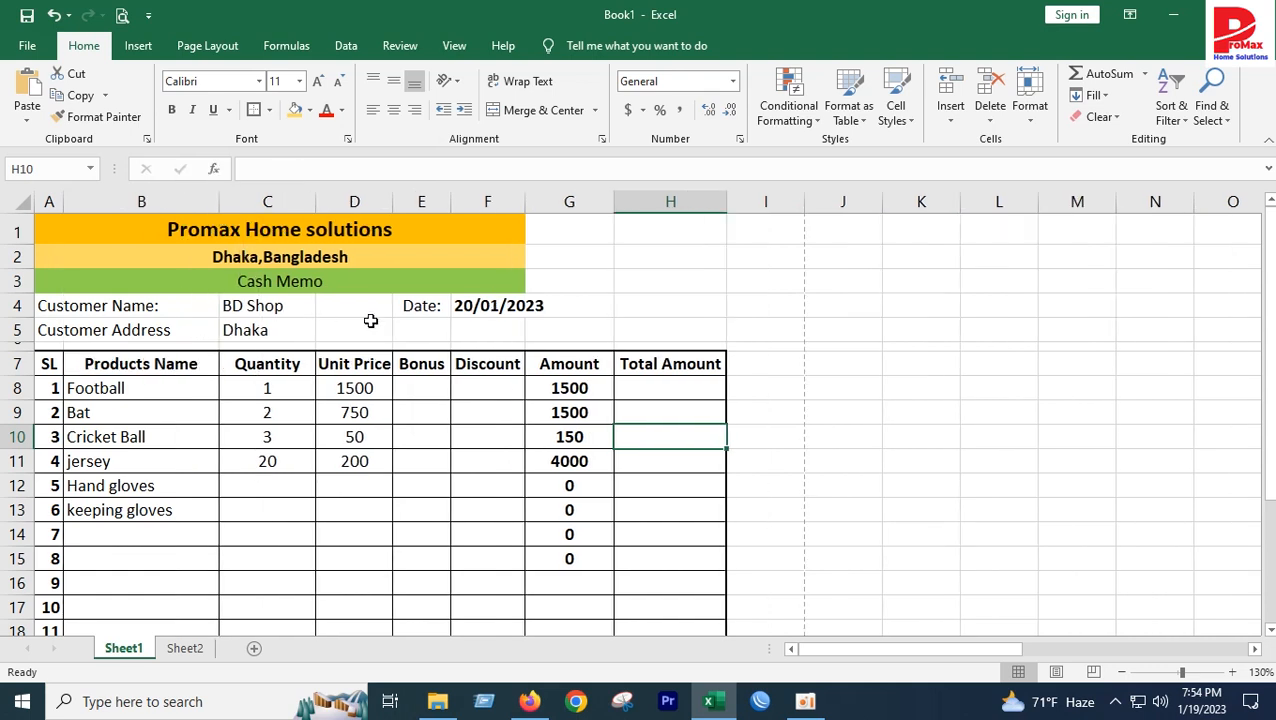
pyautogui.scroll(-1, 380, 315)
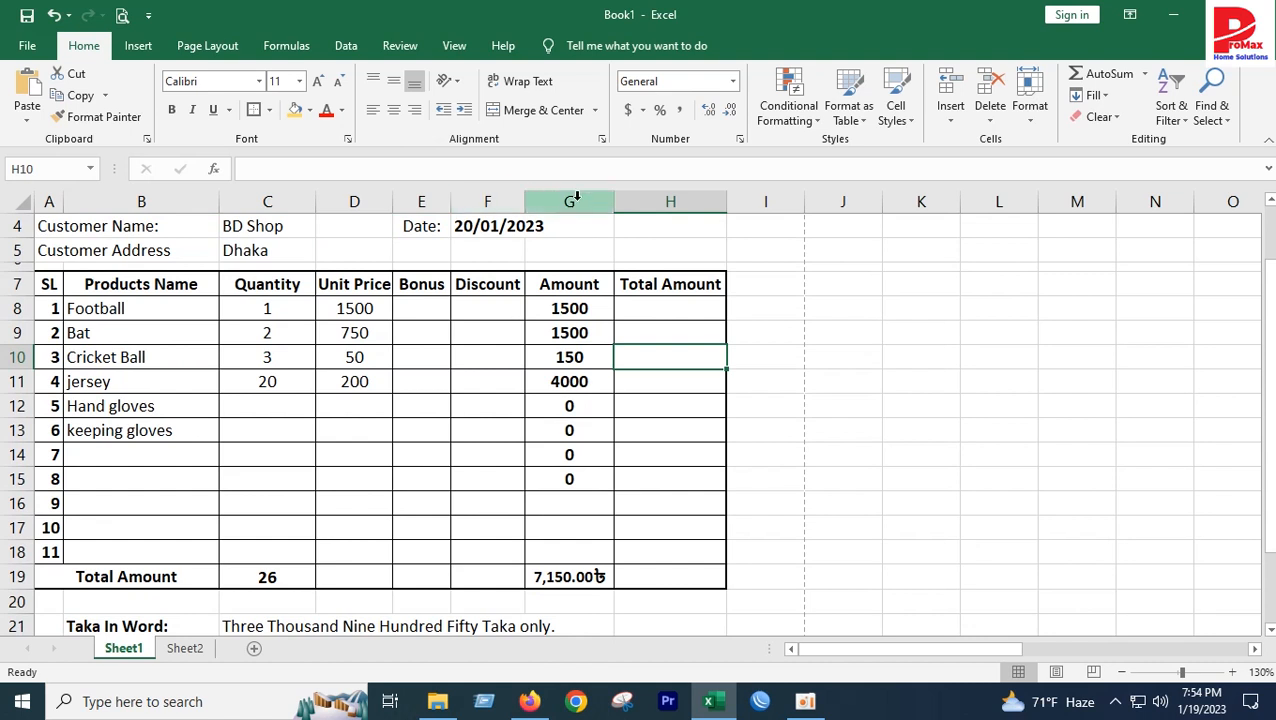
pyautogui.moveTo(614, 201); pyautogui.dragTo(637, 202)
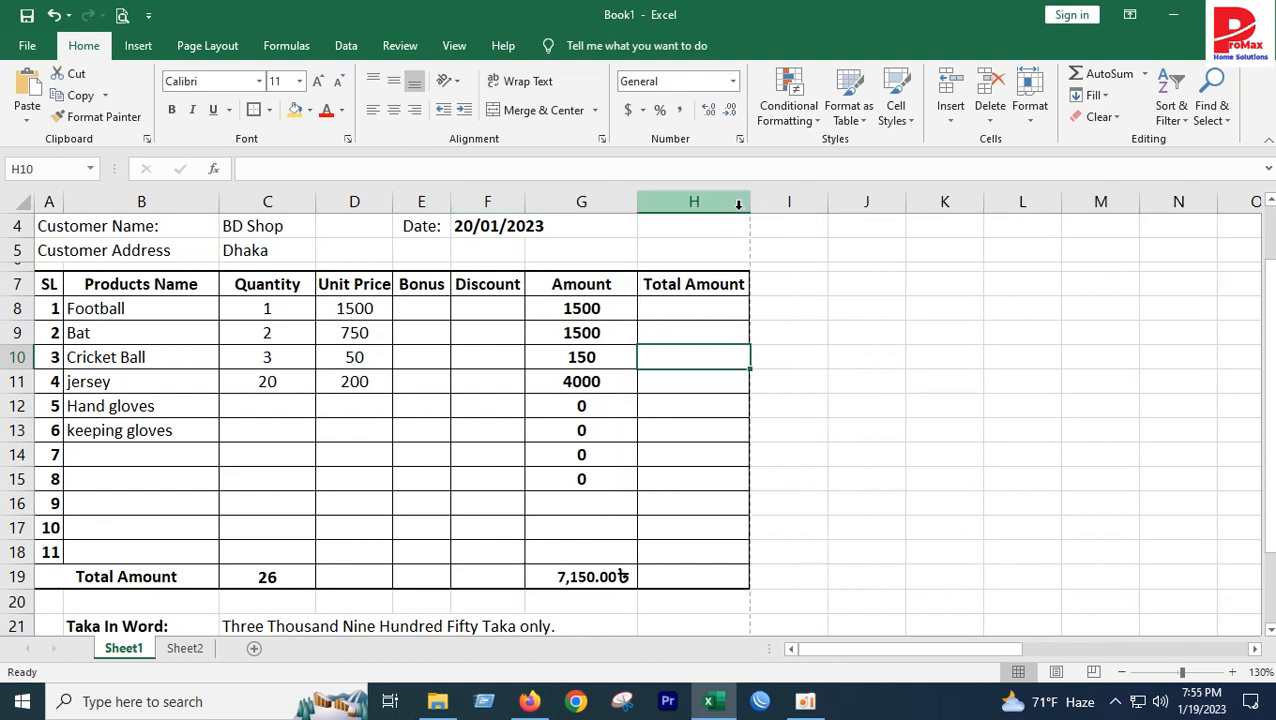
# Review the cash memo layout, checking an Amount formula and the Quantity, Unit Price and Bonus headers
pyautogui.click(630, 405)
pyautogui.scroll(-2, 530, 483)
pyautogui.scroll(3, 518, 470)
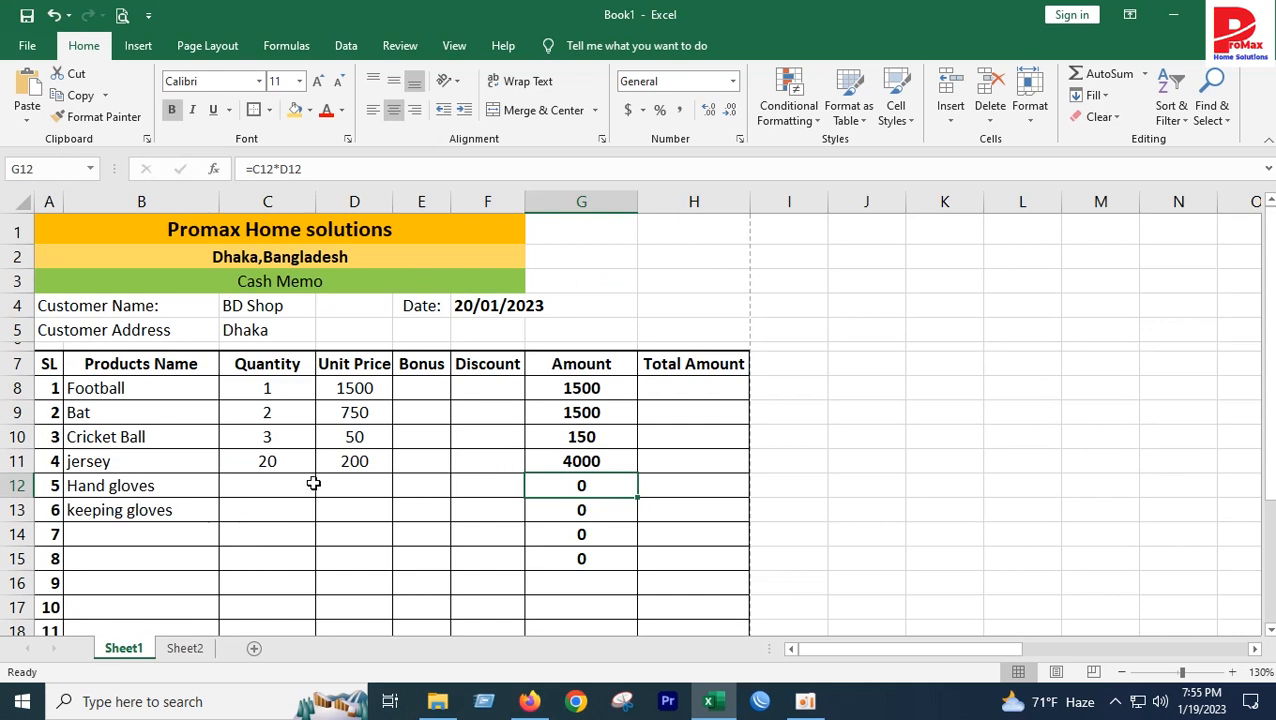
pyautogui.click(397, 477)
pyautogui.click(268, 365)
pyautogui.click(372, 365)
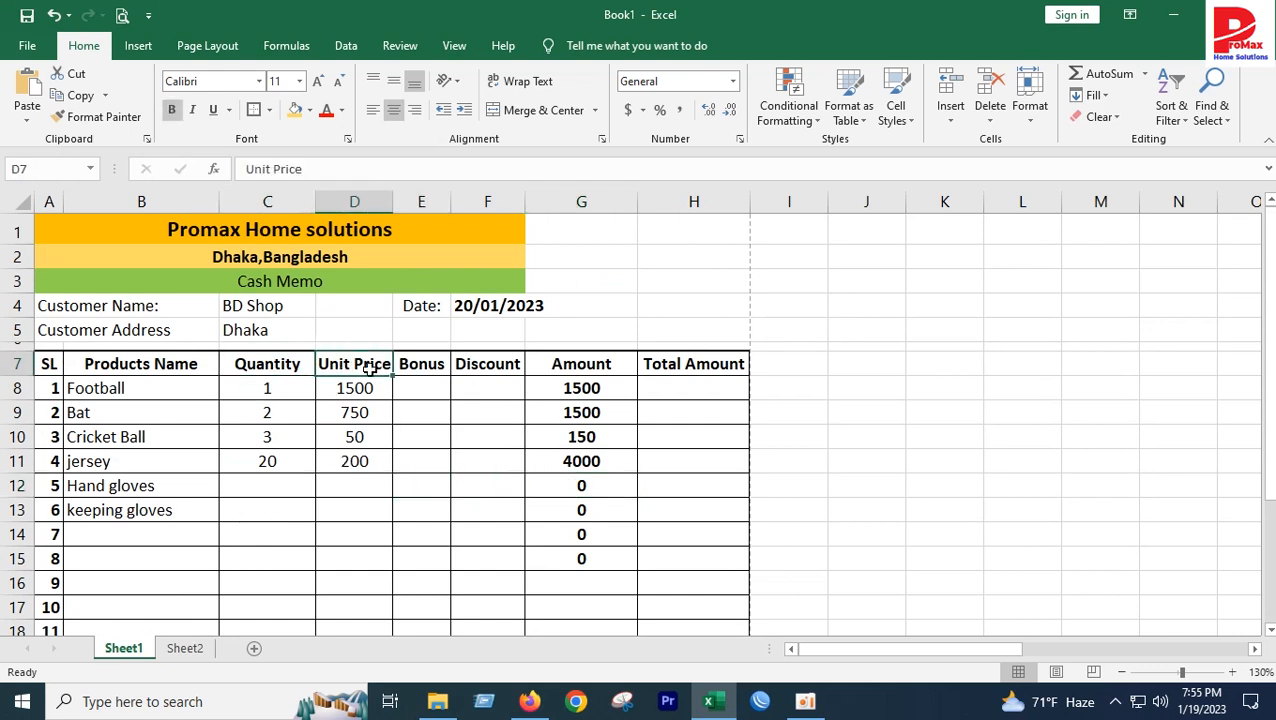
pyautogui.click(419, 368)
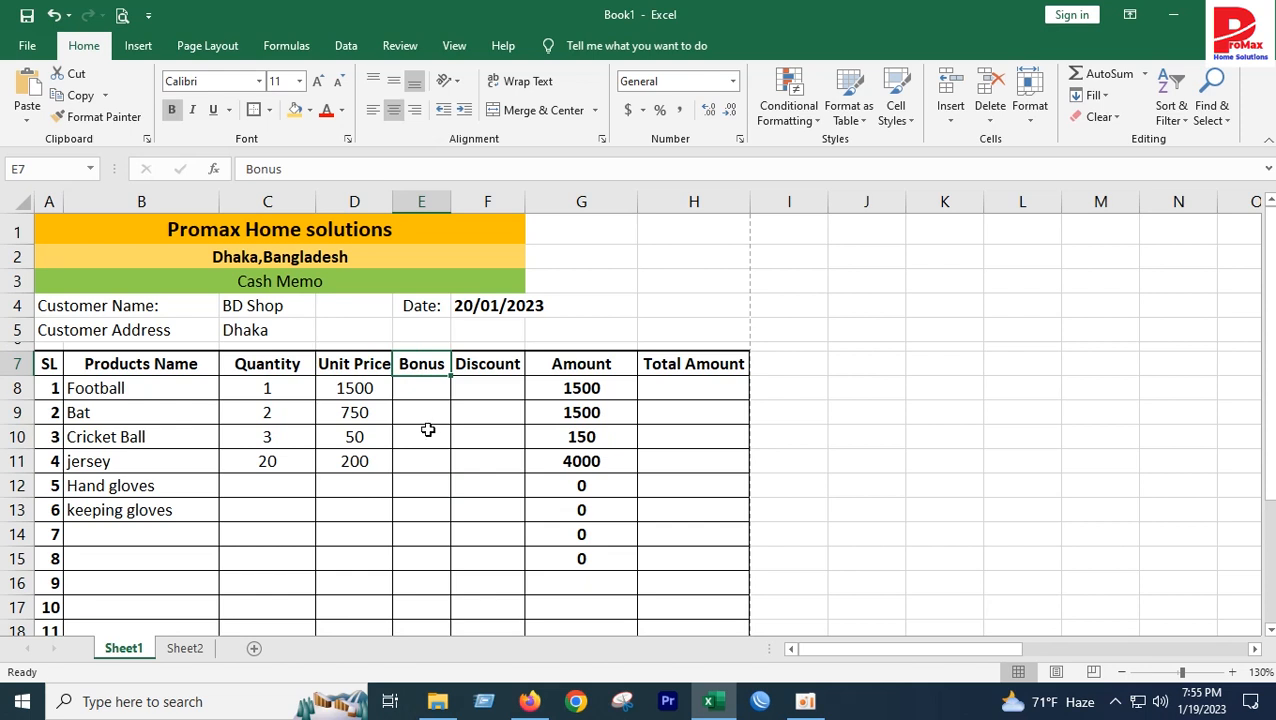
pyautogui.scroll(-1, 419, 461)
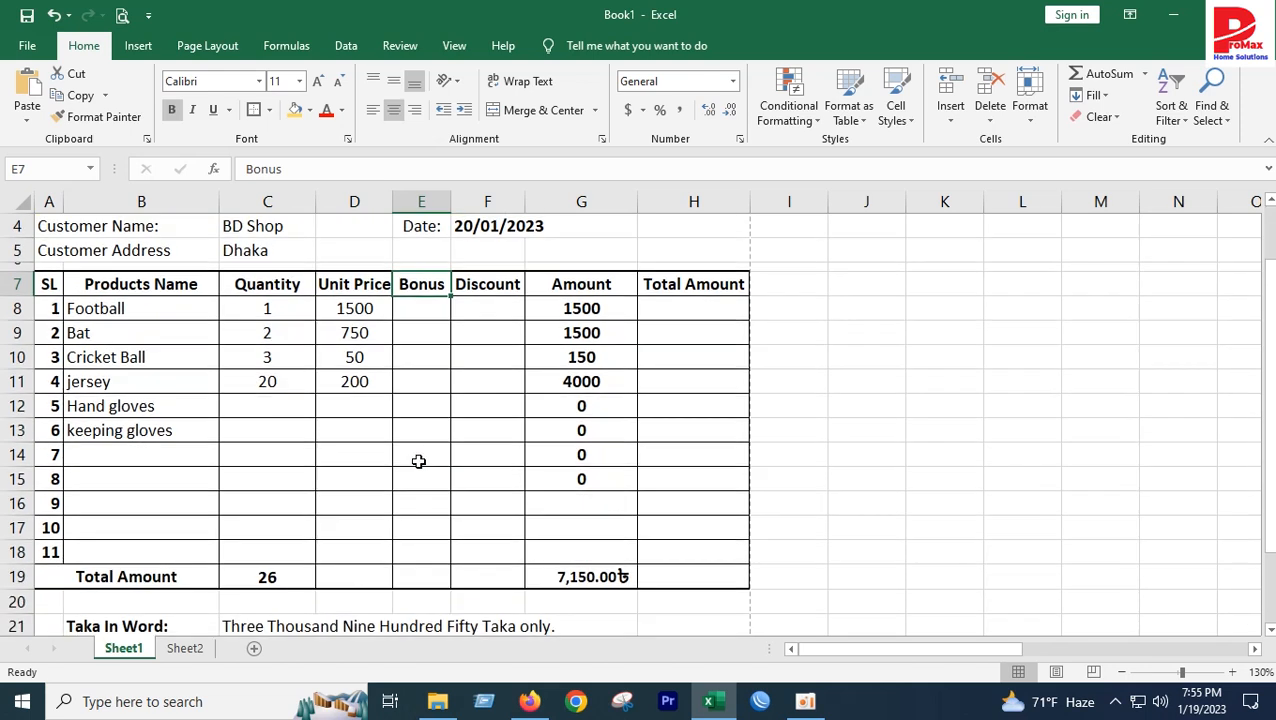
pyautogui.click(257, 504)
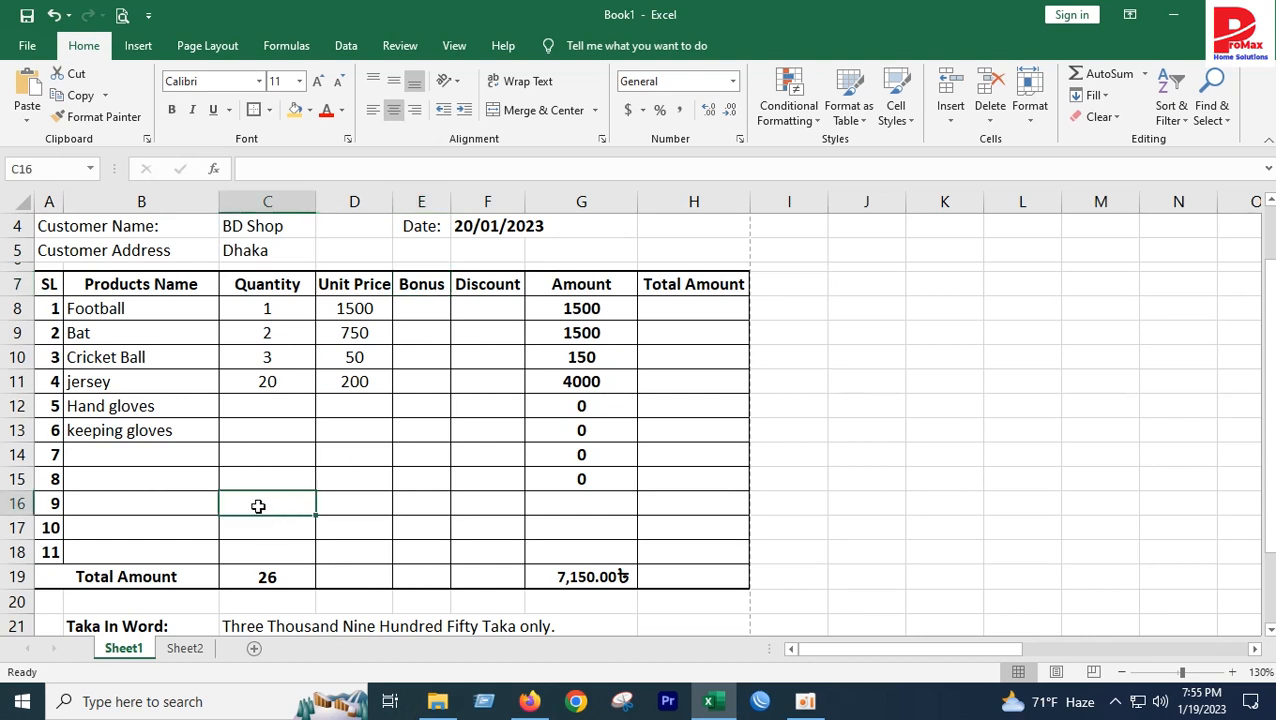
# Copy the product name Football from B8 into C15
pyautogui.click(104, 311)
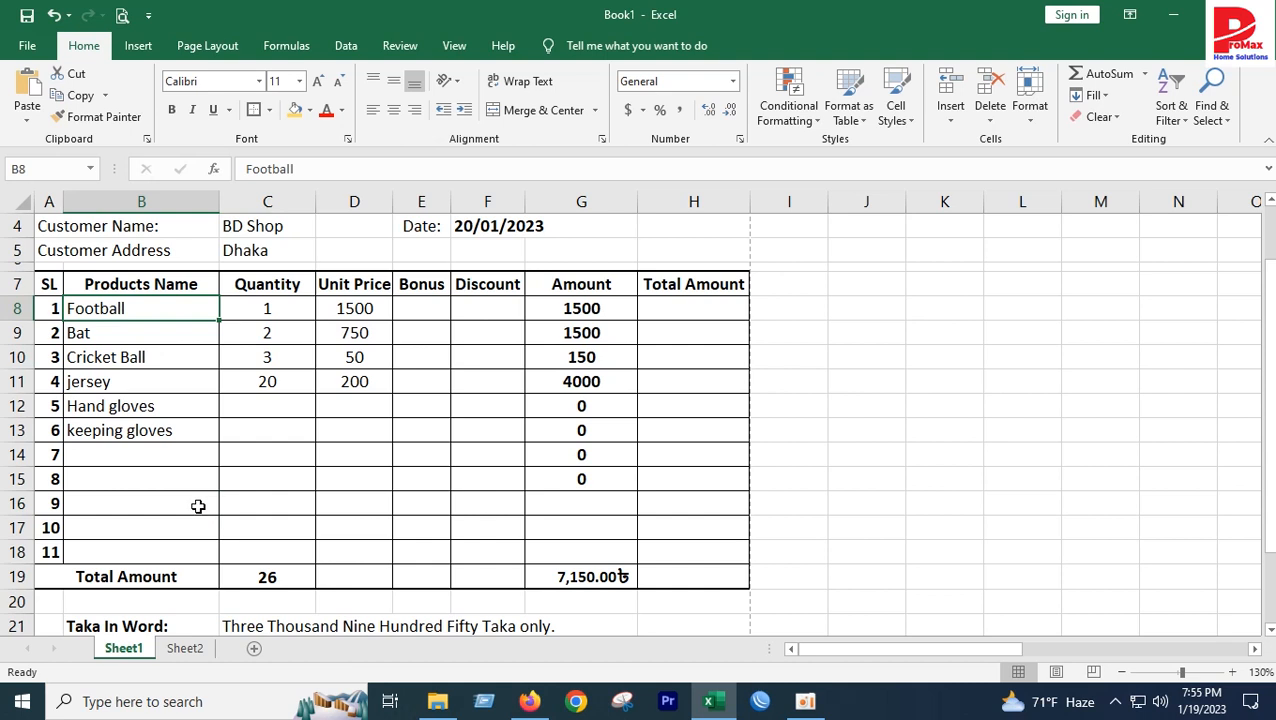
pyautogui.hotkey('ctrl', 'c')
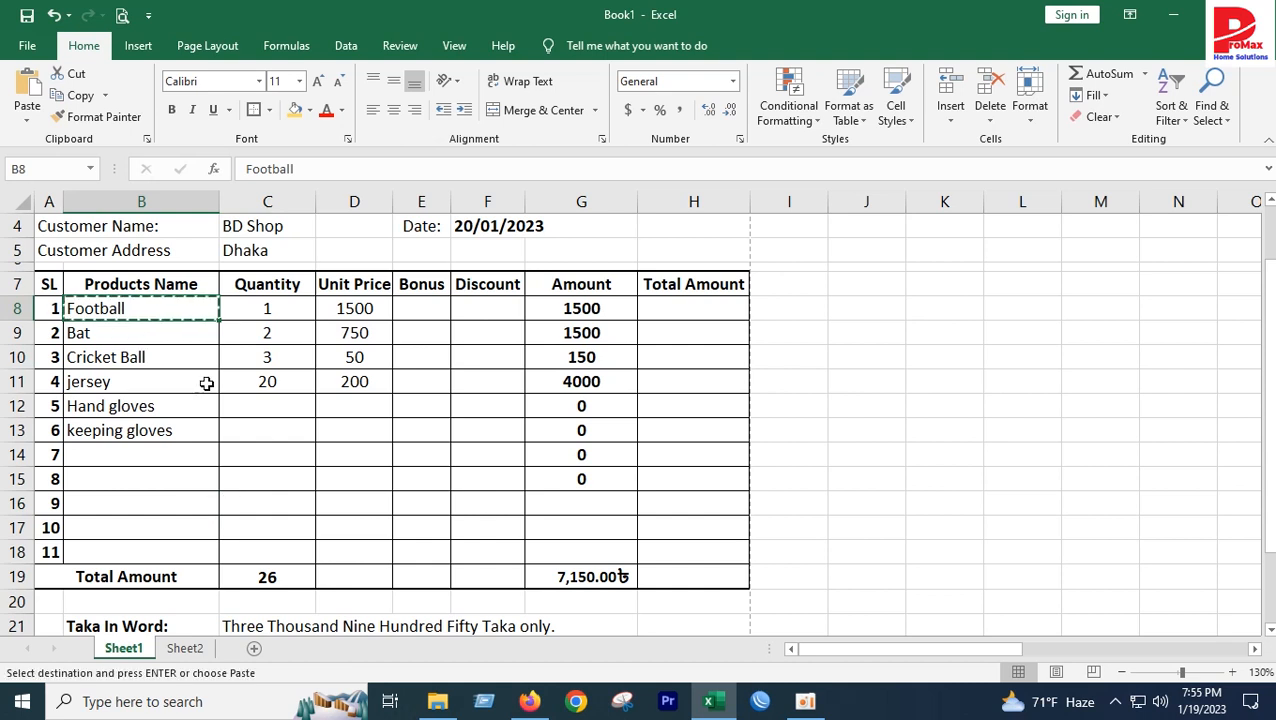
pyautogui.click(252, 484)
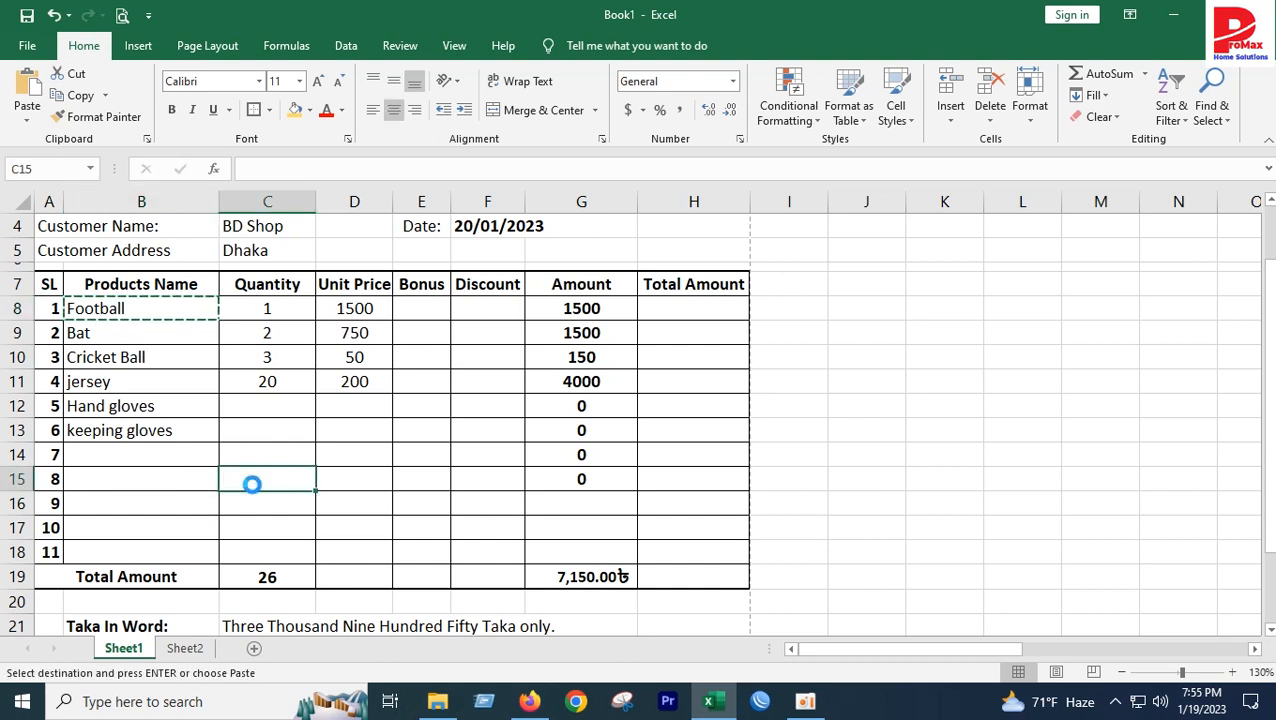
pyautogui.hotkey('ctrl', 'v')
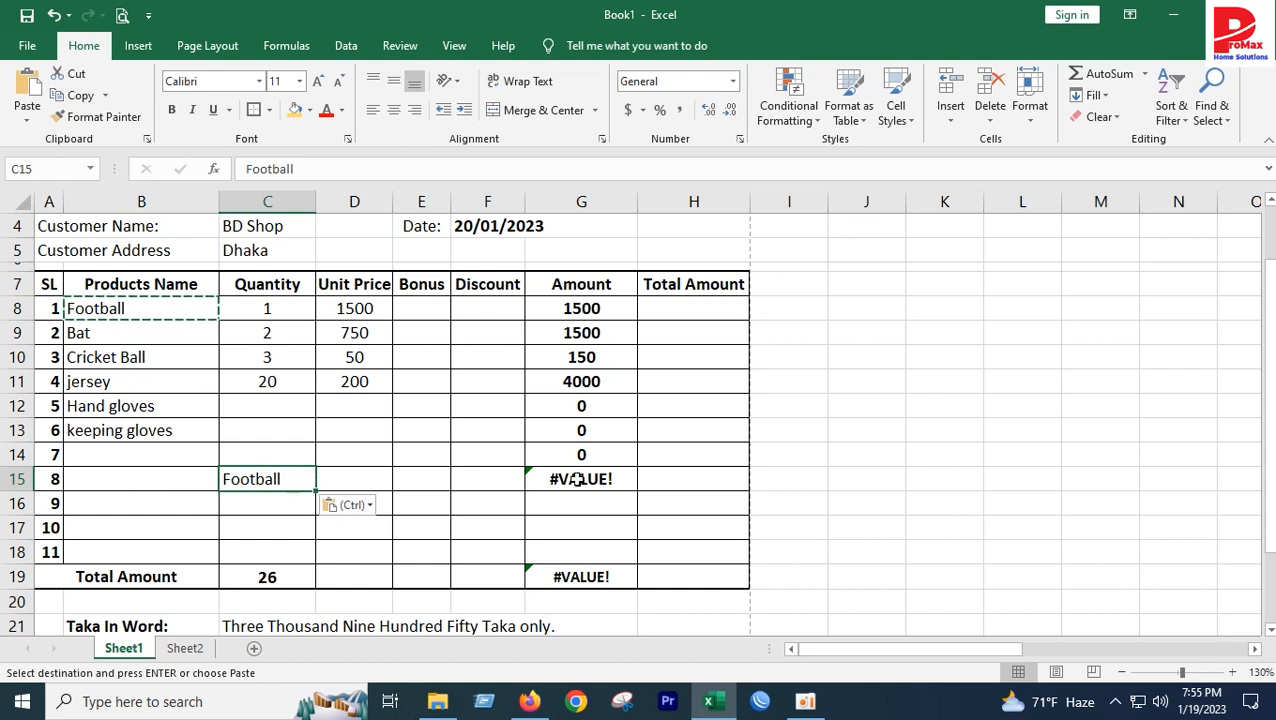
# Clear the contents of the Amount cells G15:G17
pyautogui.moveTo(560, 480); pyautogui.dragTo(598, 529)
pyautogui.press('Delete')
pyautogui.click(598, 529)
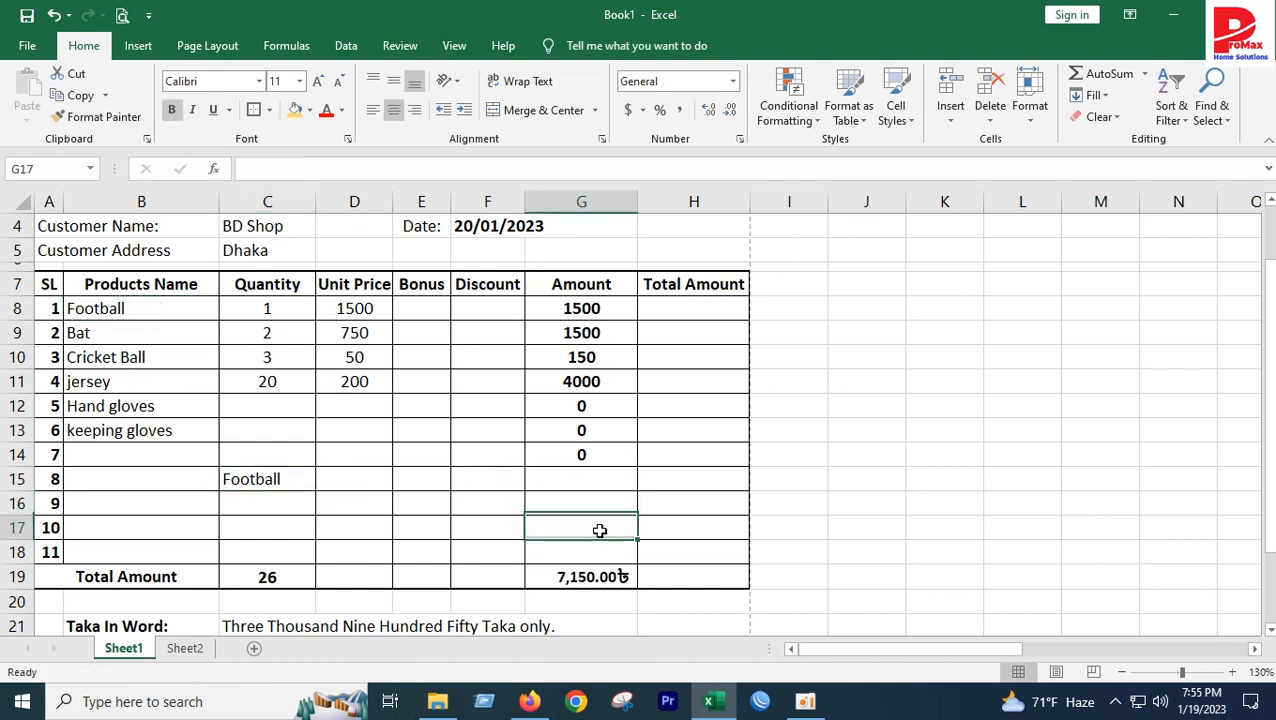
# Move the Football entry from C15 to the product name cell B15
pyautogui.click(335, 476)
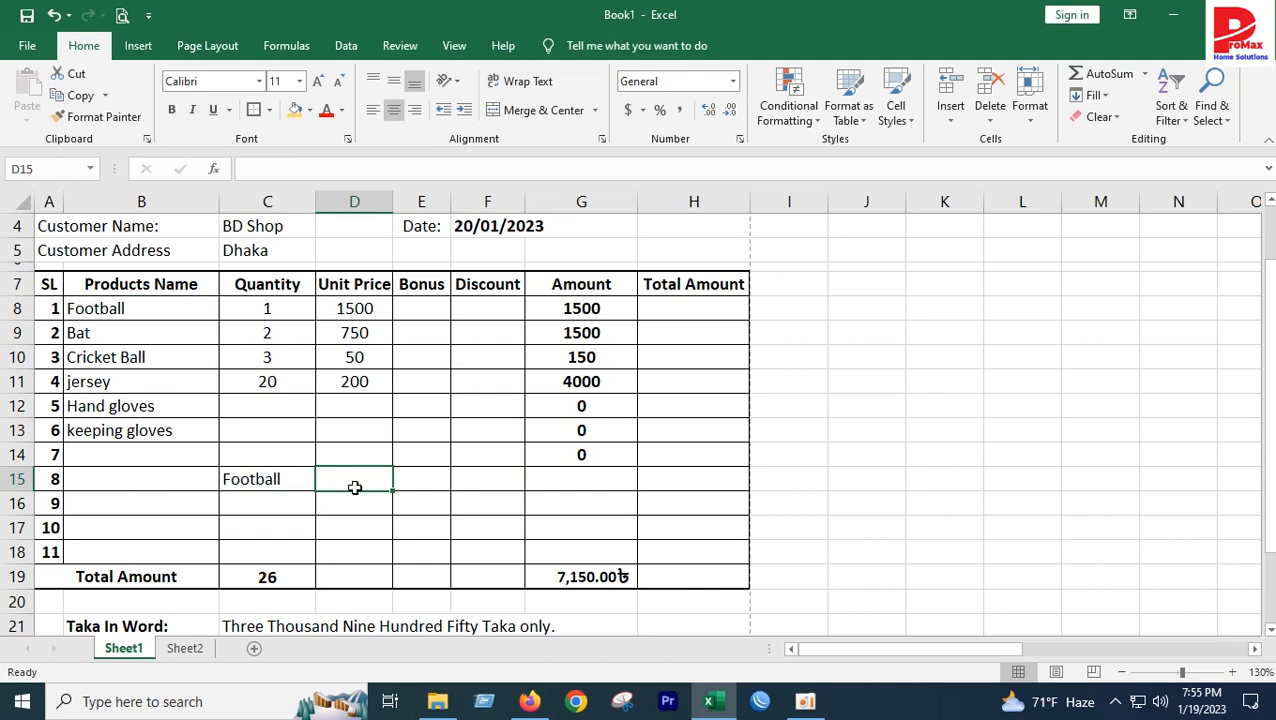
pyautogui.click(279, 481)
pyautogui.click(315, 495)
pyautogui.click(313, 487)
pyautogui.moveTo(316, 491); pyautogui.dragTo(124, 483)
pyautogui.click(260, 480)
pyautogui.press('Delete')
pyautogui.write('3')
pyautogui.click(356, 496)
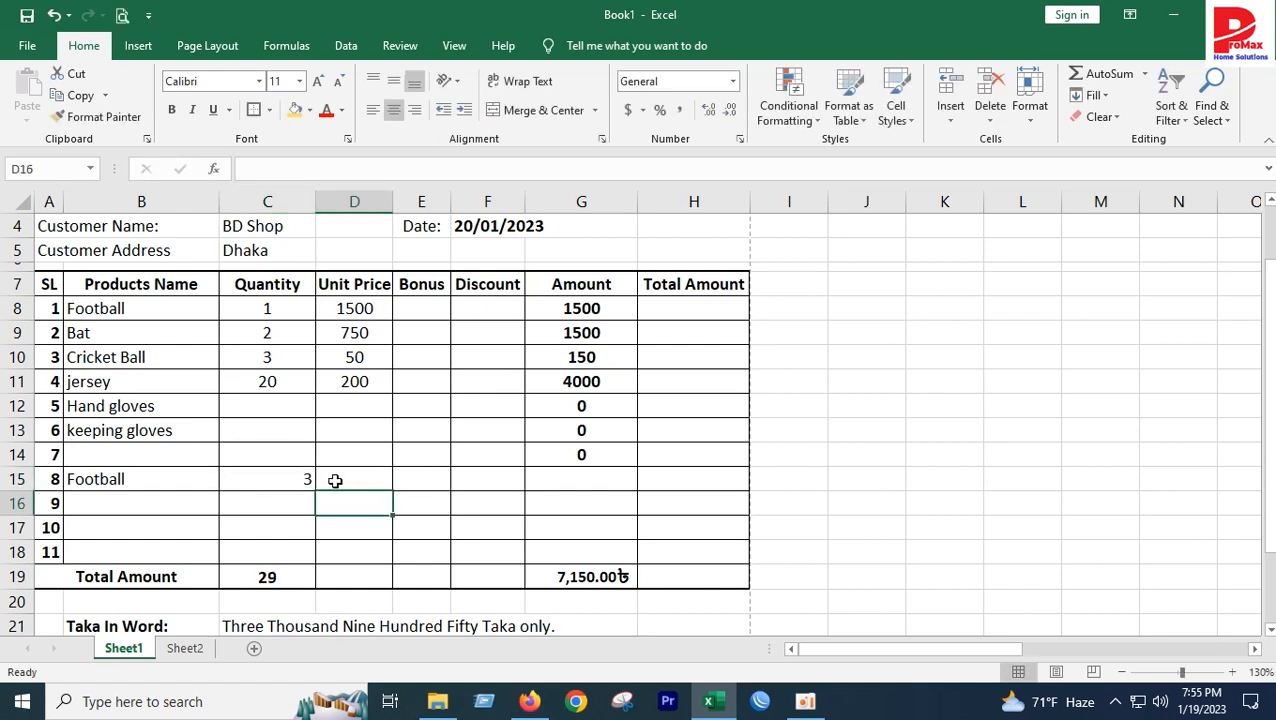
pyautogui.click(305, 481)
pyautogui.press('Delete')
# Clear the quantity in C15 and extend the product entry in B15 to read "Football=1 Free"
pyautogui.click(108, 485)
pyautogui.click(260, 485)
pyautogui.click(195, 482)
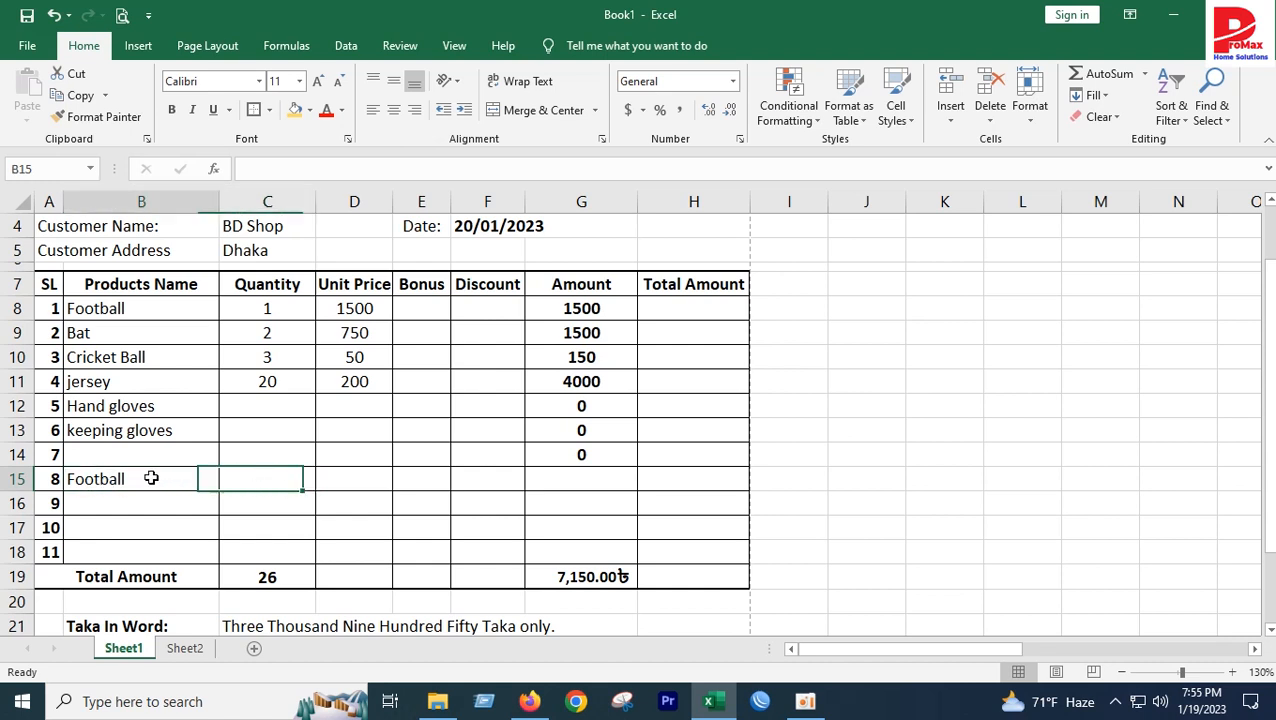
pyautogui.click(315, 169)
pyautogui.write('=1 Free')
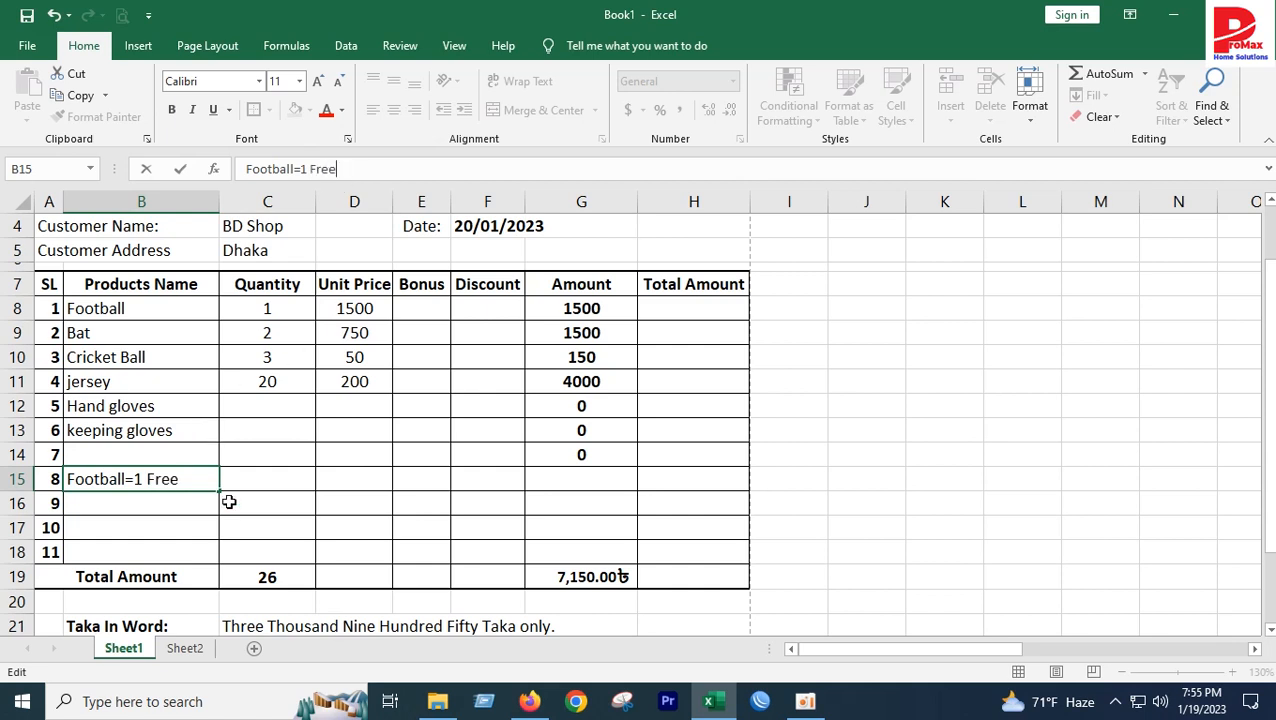
pyautogui.click(229, 502)
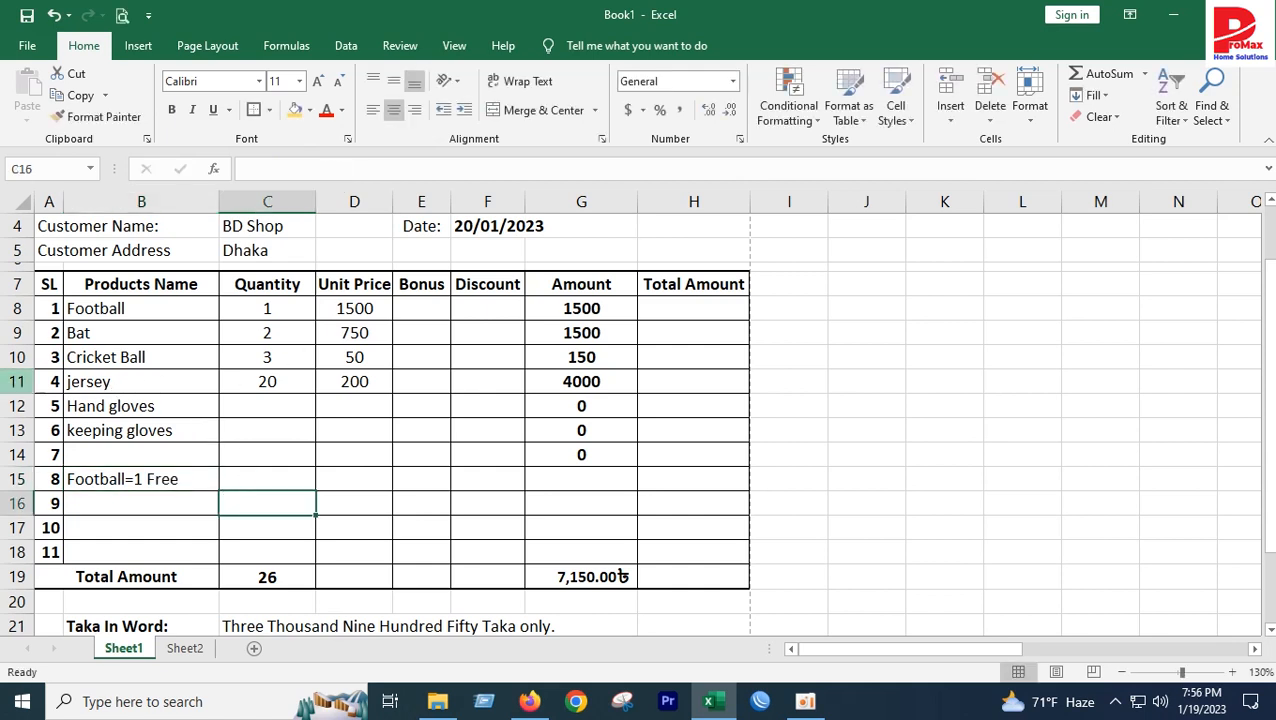
# Copy jersey from B11 into B16 and extend the copy to read "jersey=1 free for 4"
pyautogui.click(92, 373)
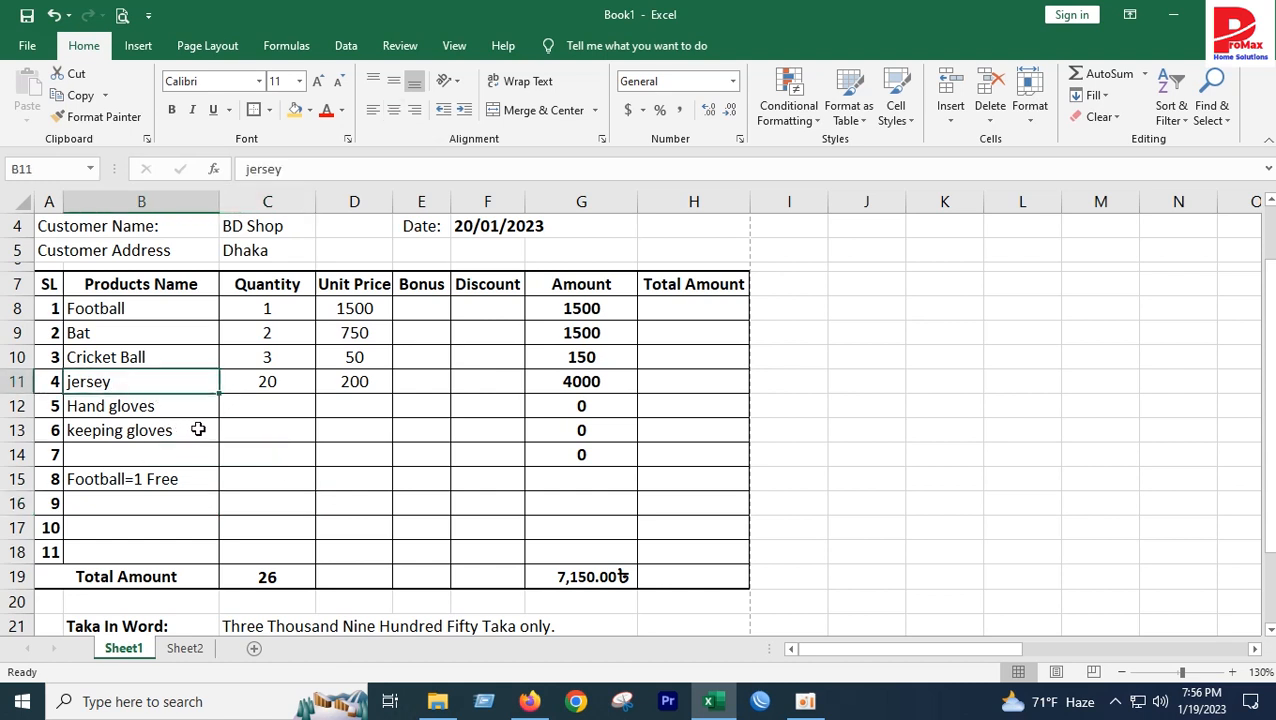
pyautogui.hotkey('ctrl', 'c')
pyautogui.click(110, 509)
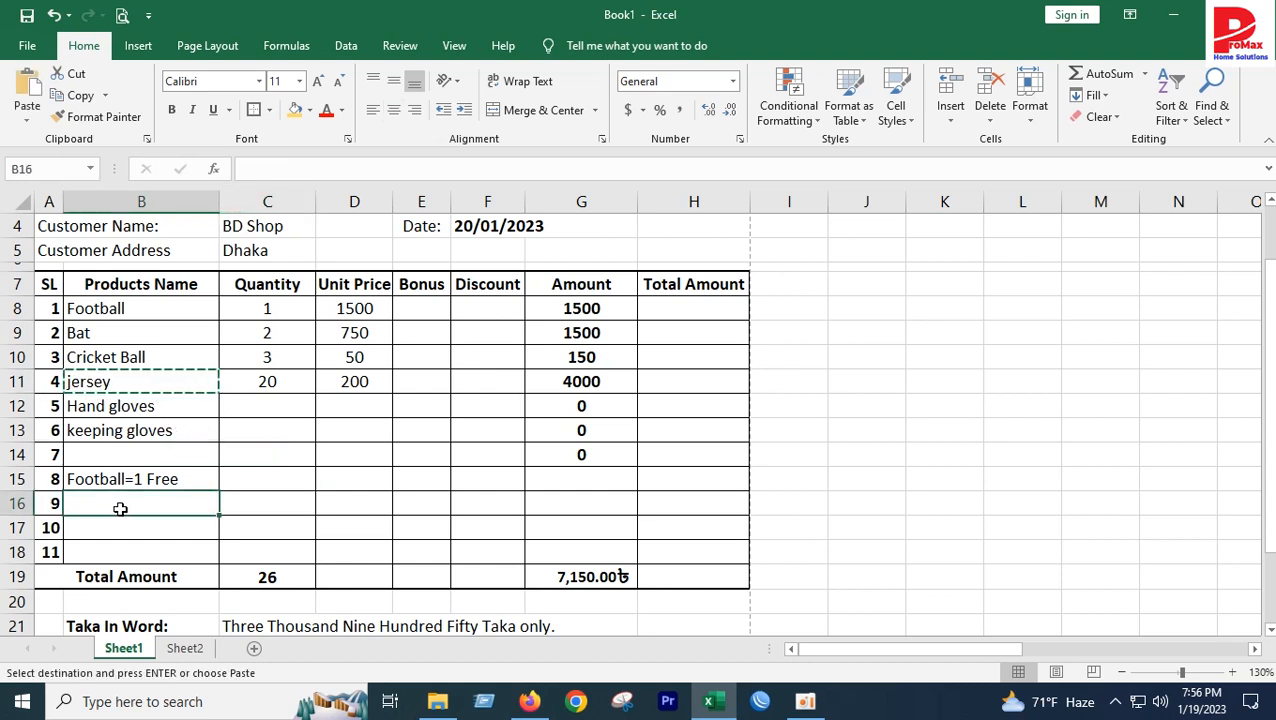
pyautogui.hotkey('ctrl', 'v')
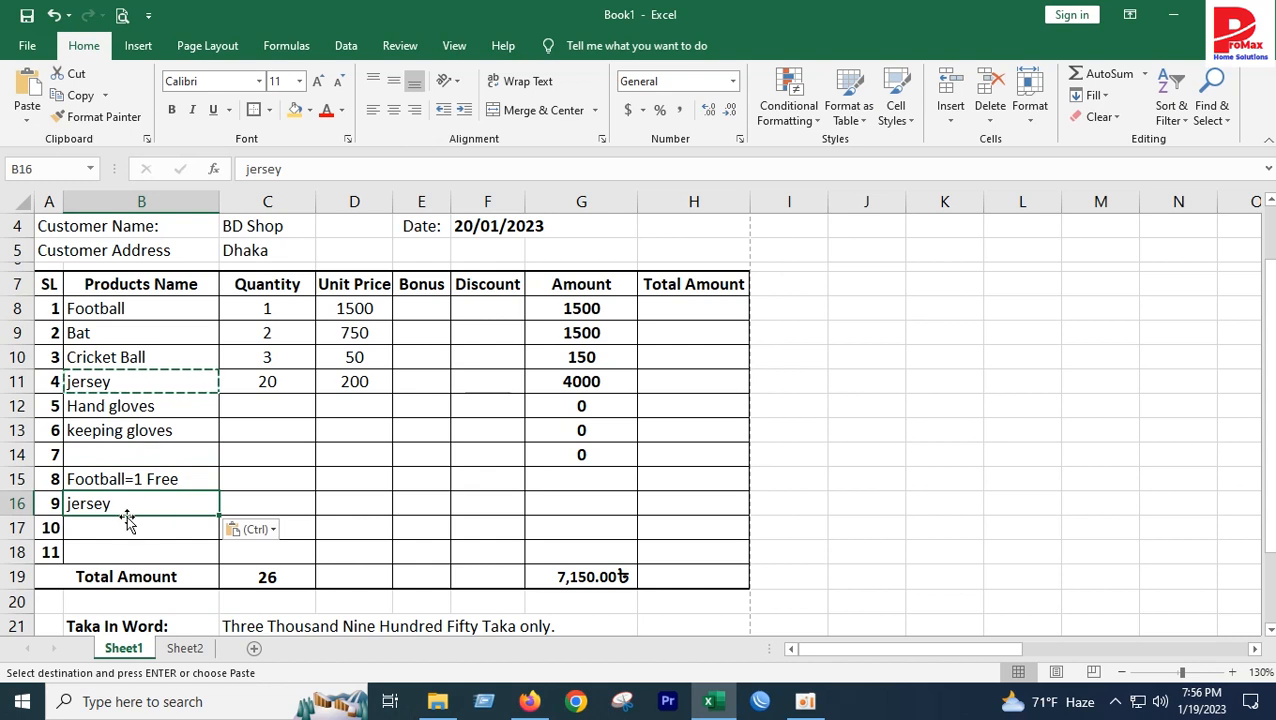
pyautogui.click(329, 176)
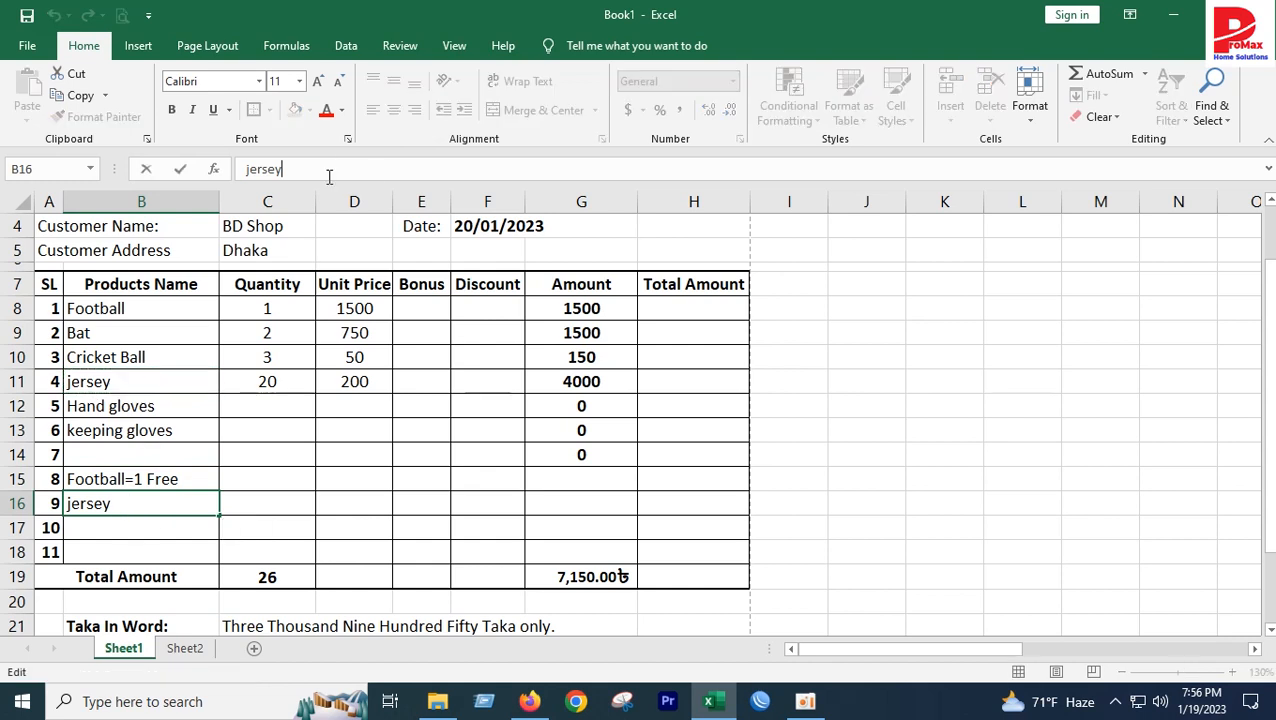
pyautogui.write('=')
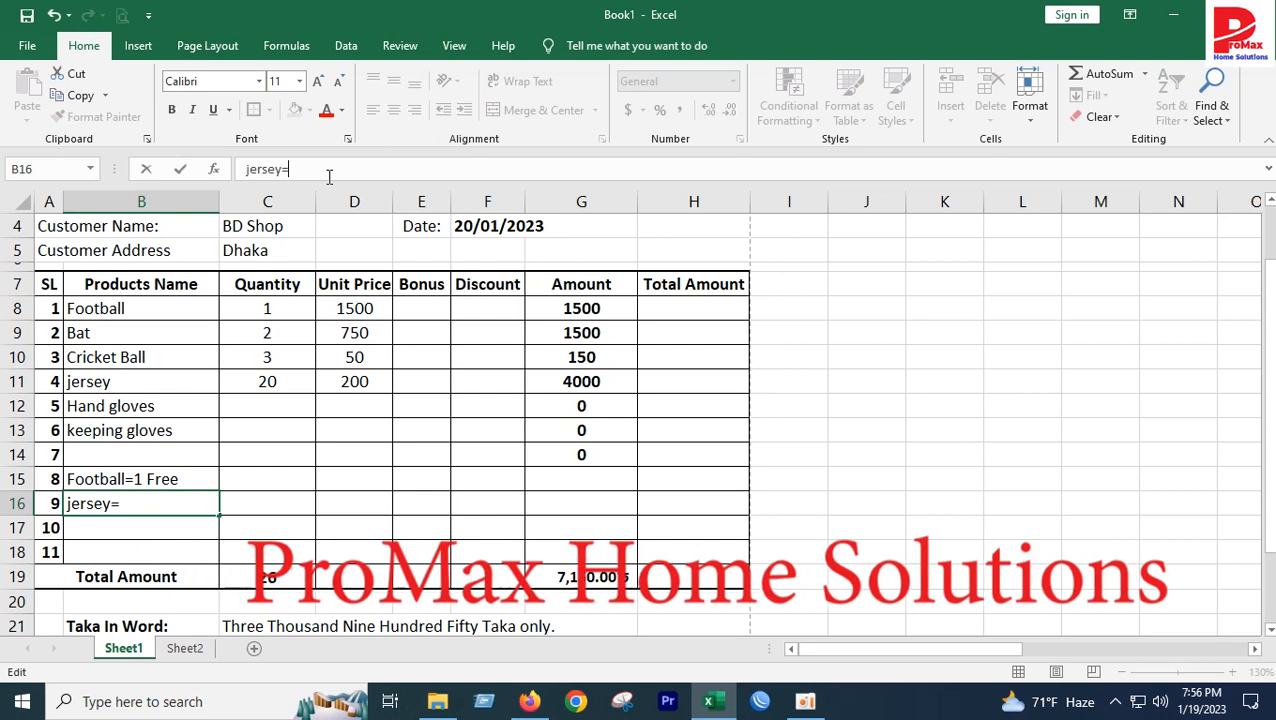
pyautogui.write('1 free ')
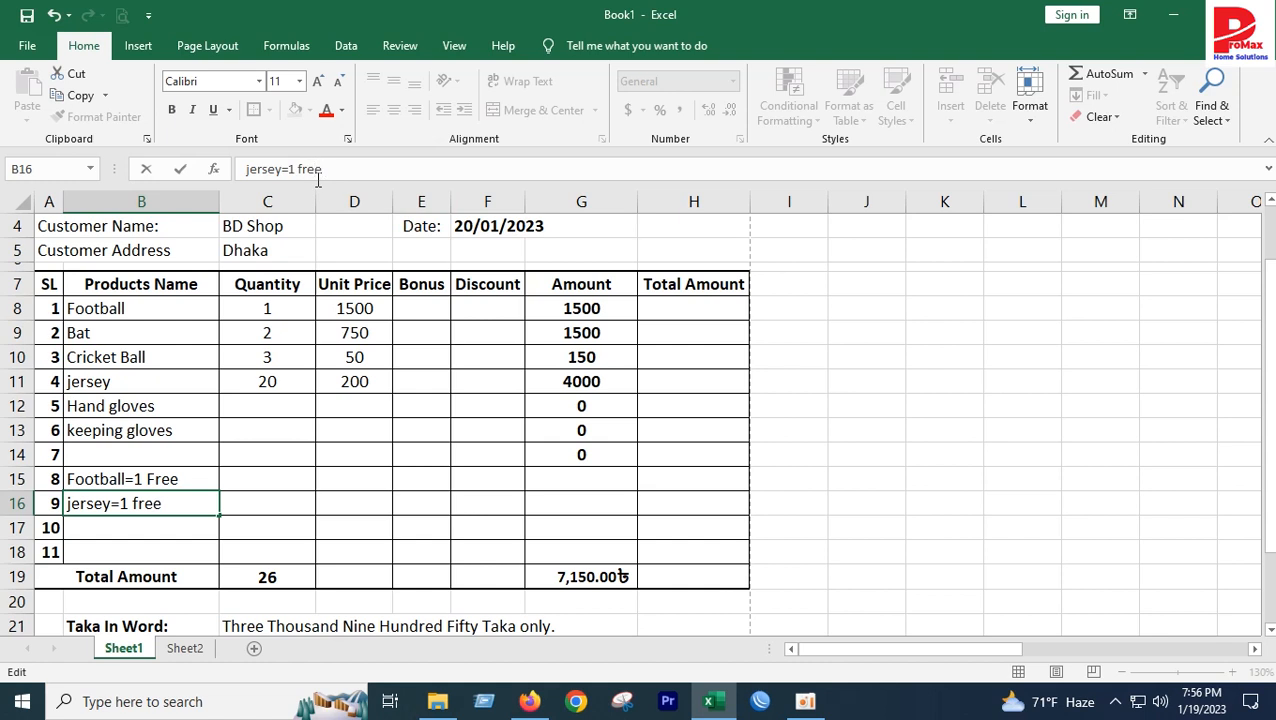
pyautogui.write('for 4')
# Extend the Football bonus line in B15 to read "Football=1 Free for 3"
pyautogui.click(187, 479)
pyautogui.doubleClick(187, 479)
pyautogui.write('for 3')
pyautogui.click(332, 460)
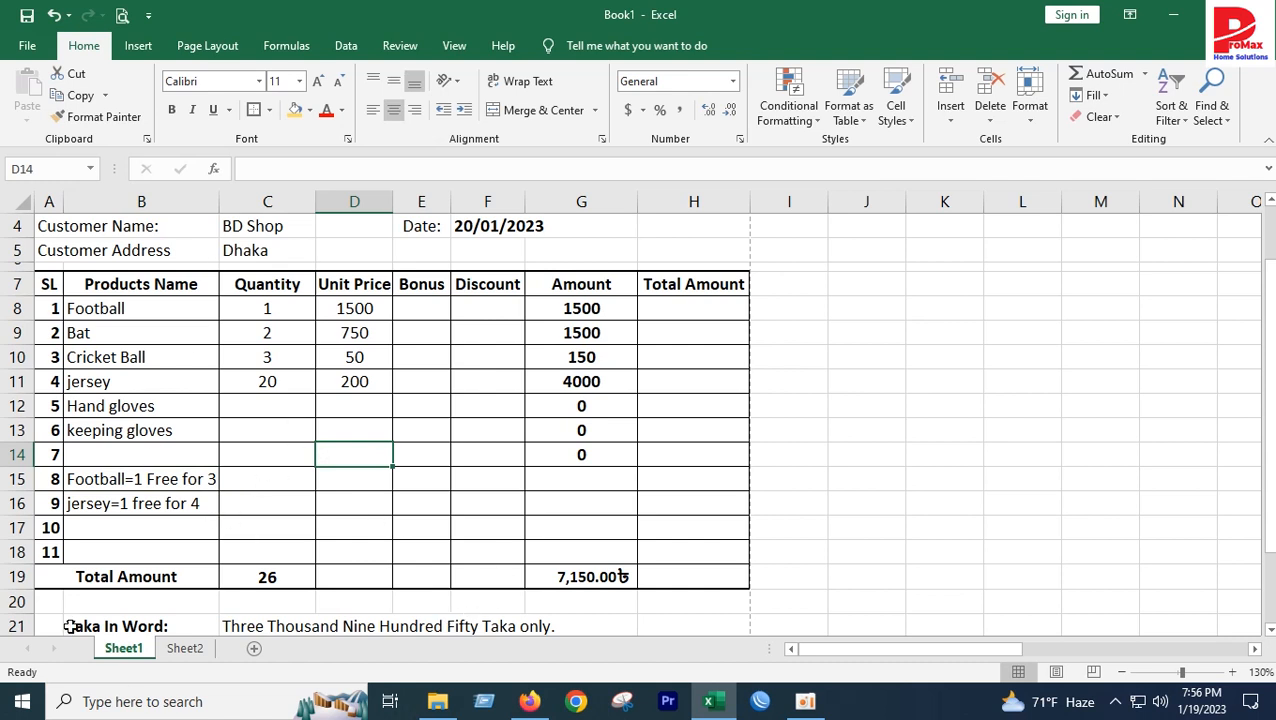
# Begin an IF formula in Bonus cell E8 that tests C8>17 and returns "6", leaving the false argument open
pyautogui.click(423, 313)
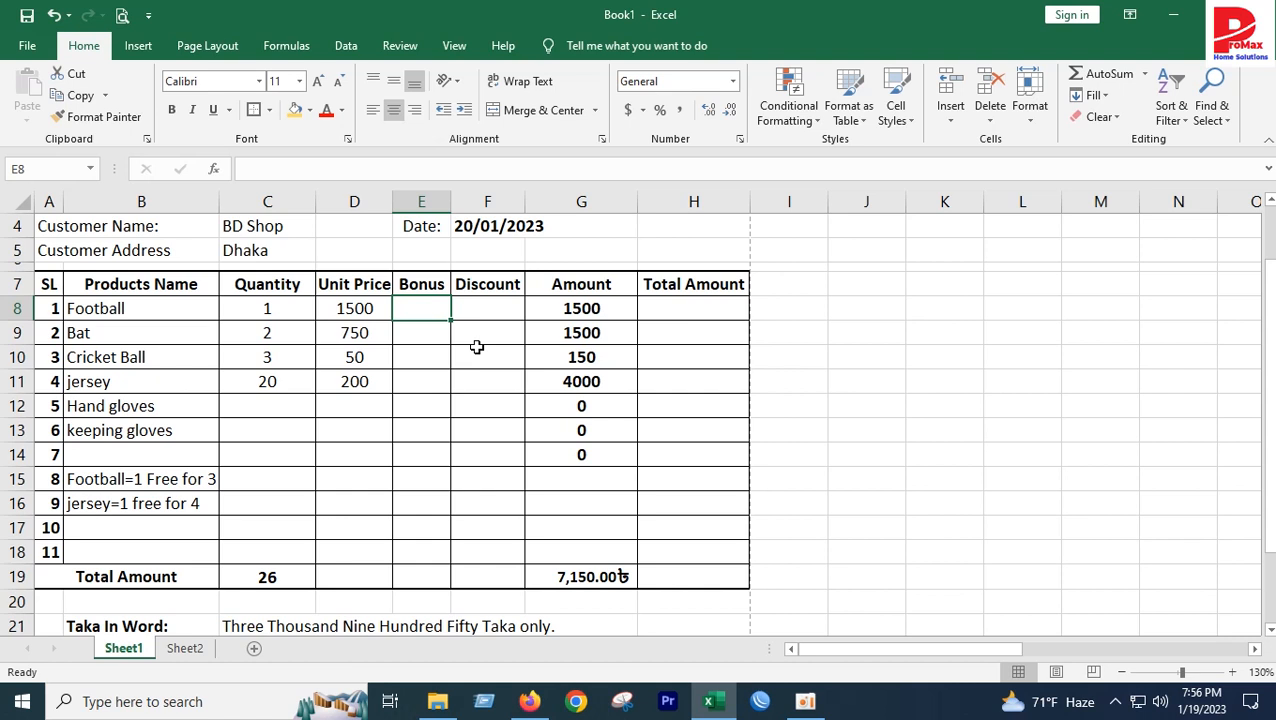
pyautogui.write('=')
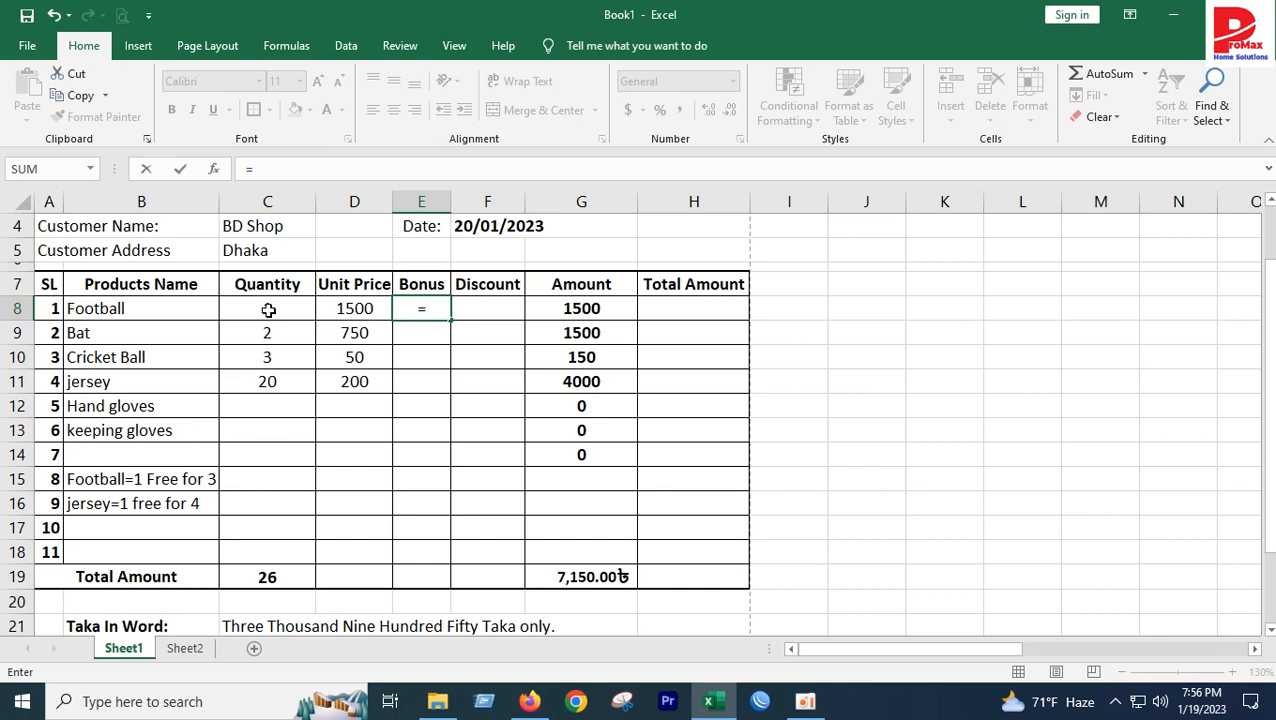
pyautogui.write('if')
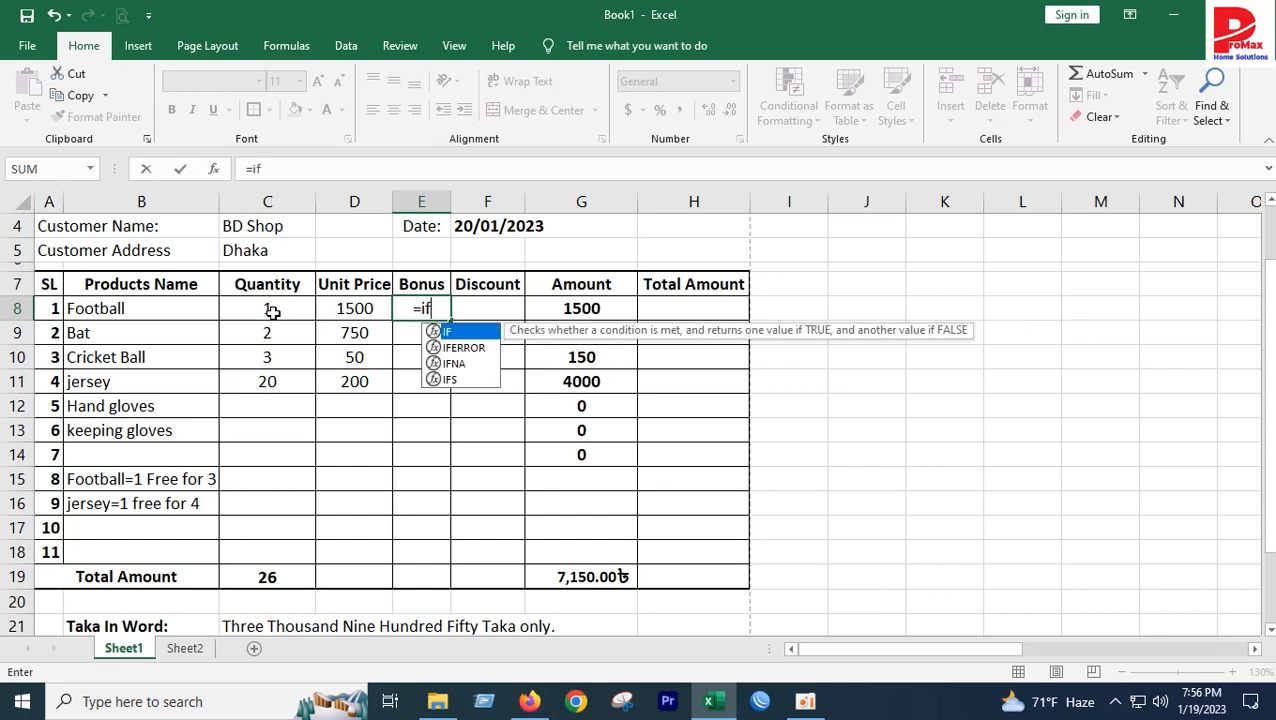
pyautogui.doubleClick(447, 331)
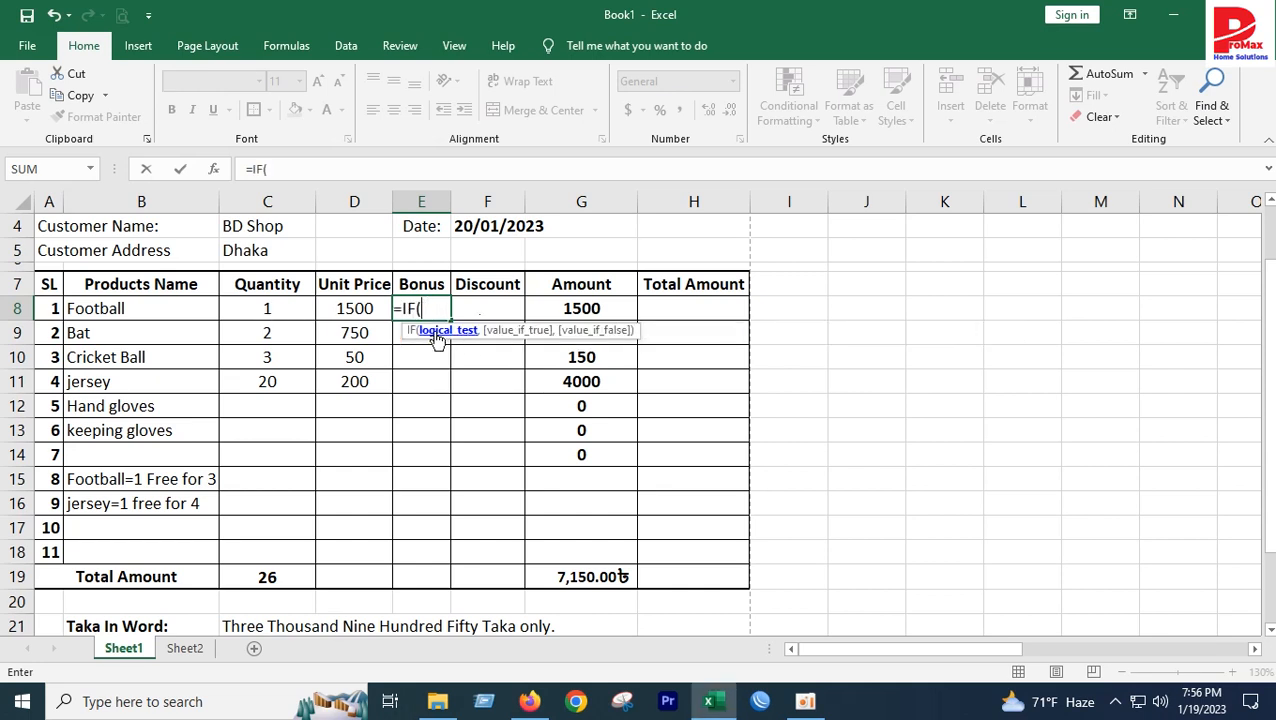
pyautogui.click(273, 311)
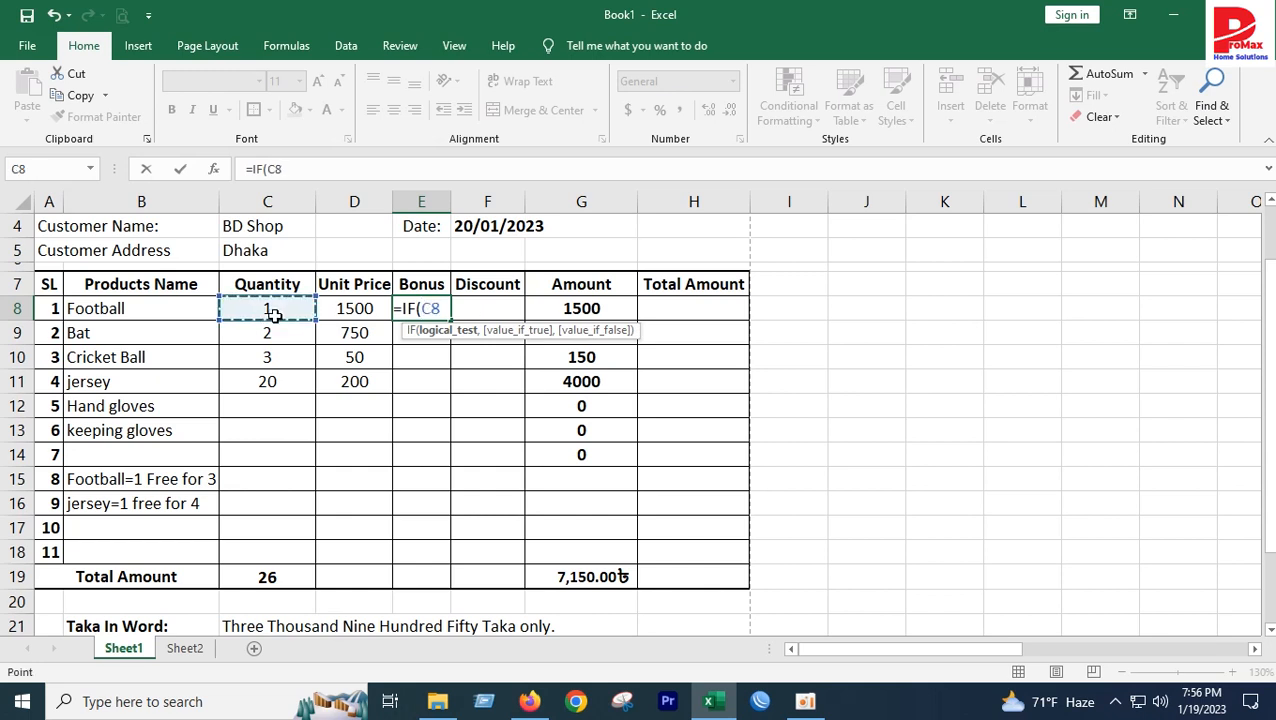
pyautogui.write(',')
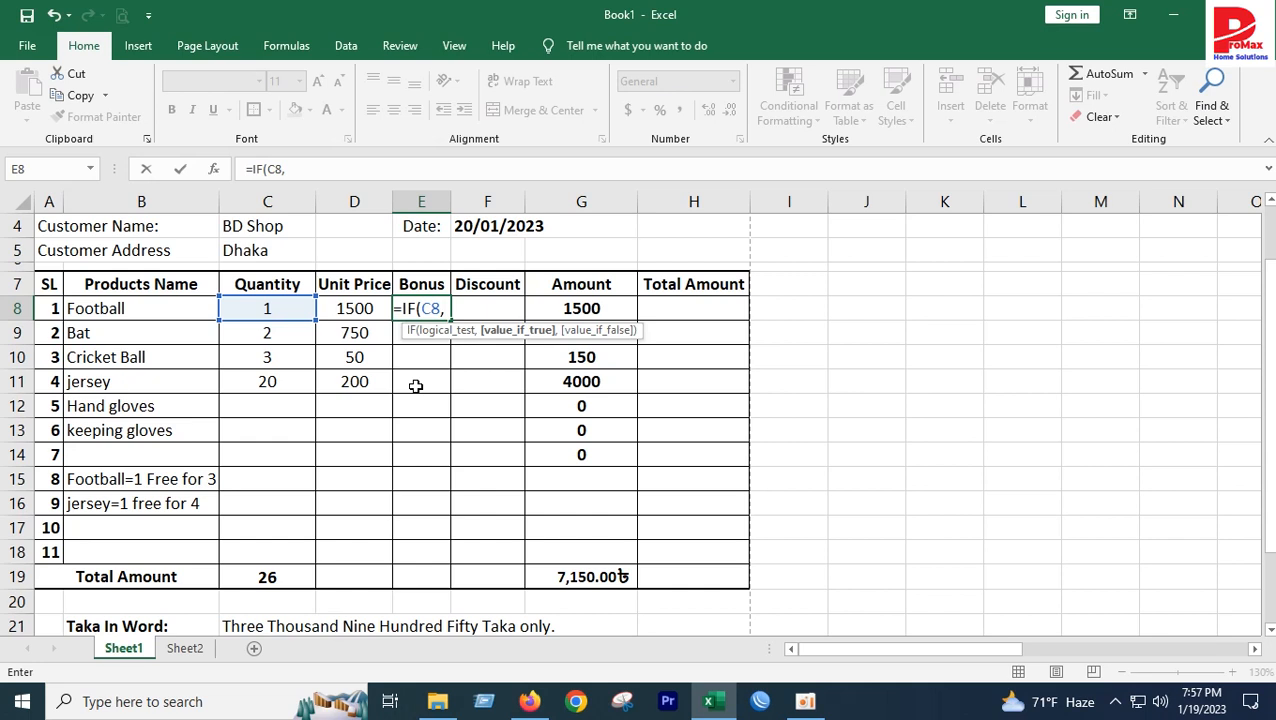
pyautogui.press('BackSpace')
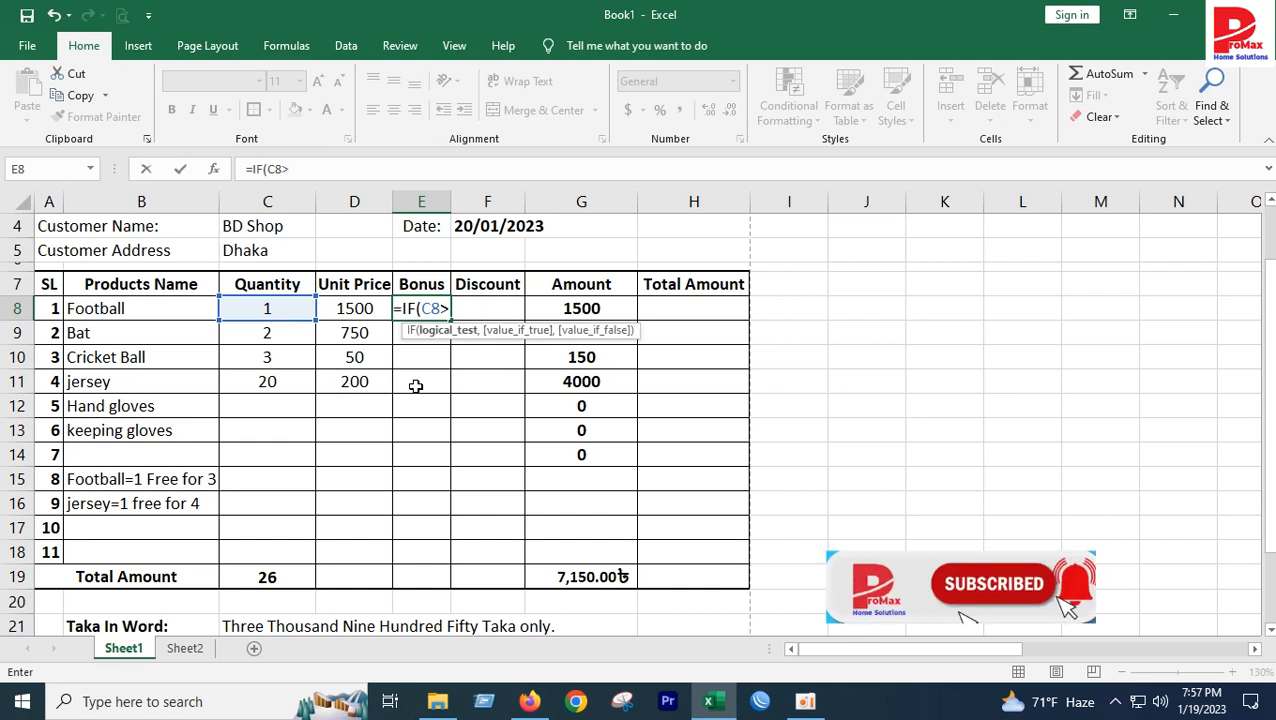
pyautogui.write('>17')
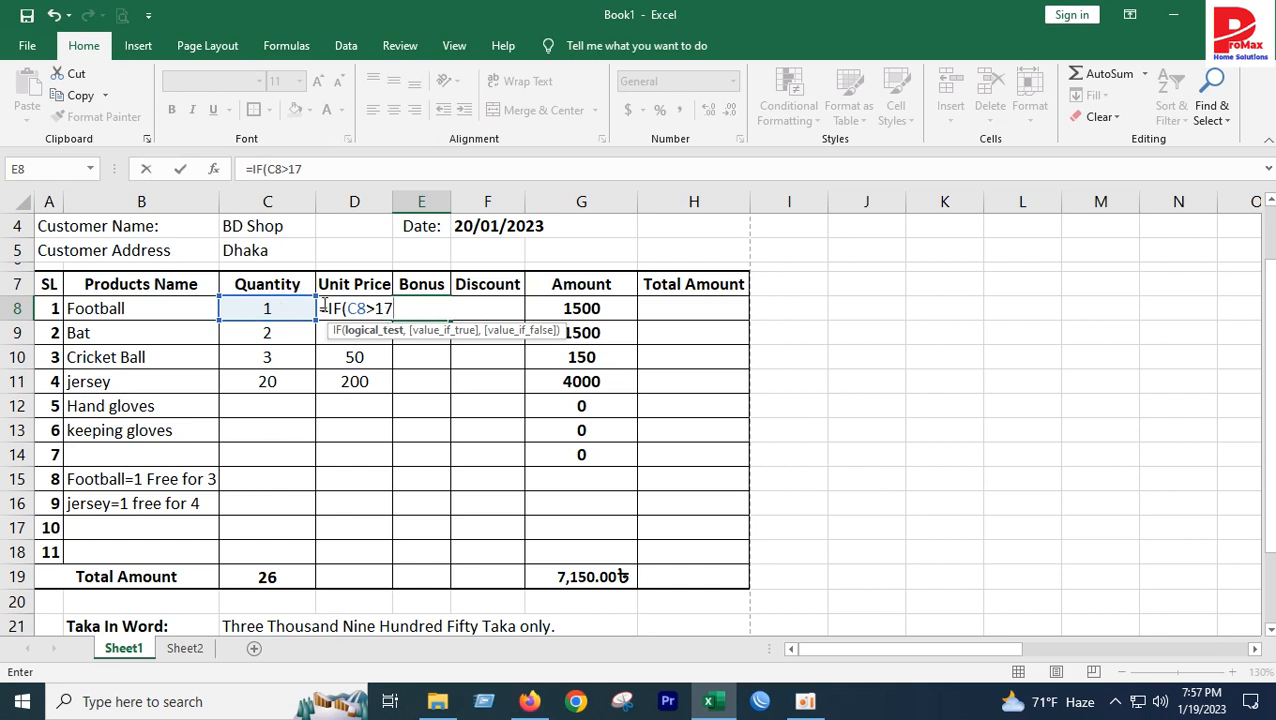
pyautogui.write(',"6')
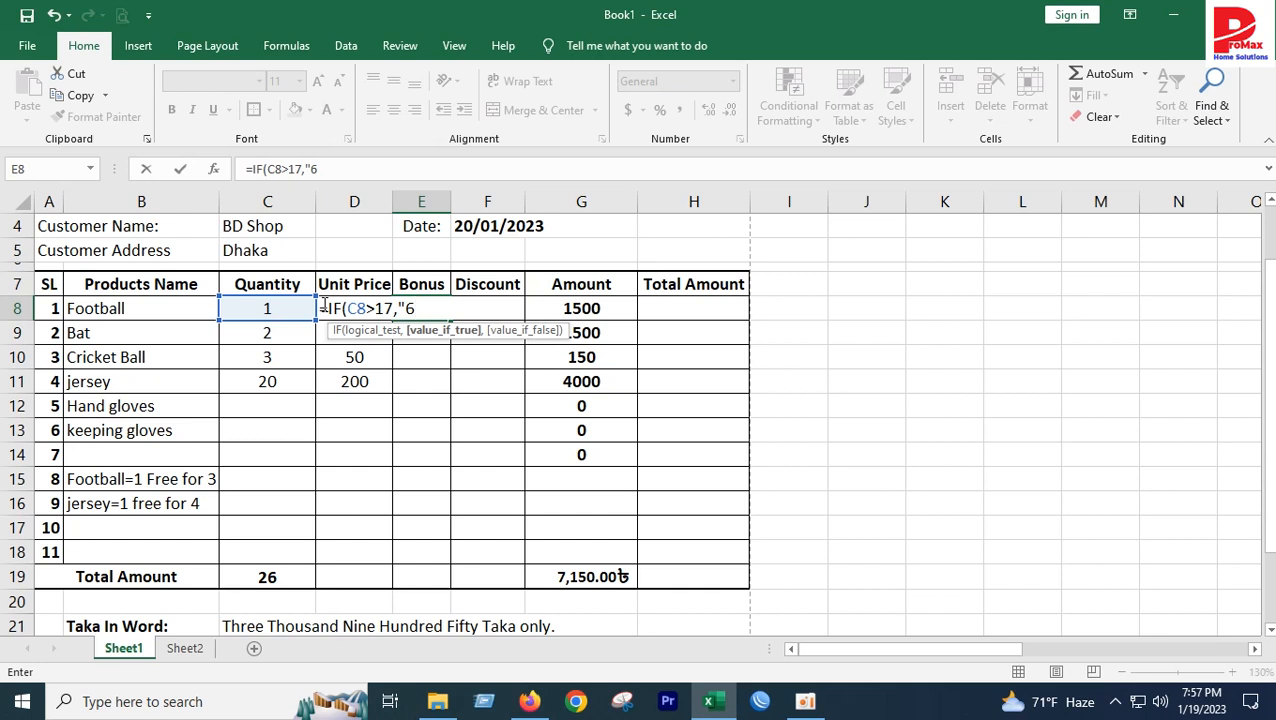
pyautogui.write('",')
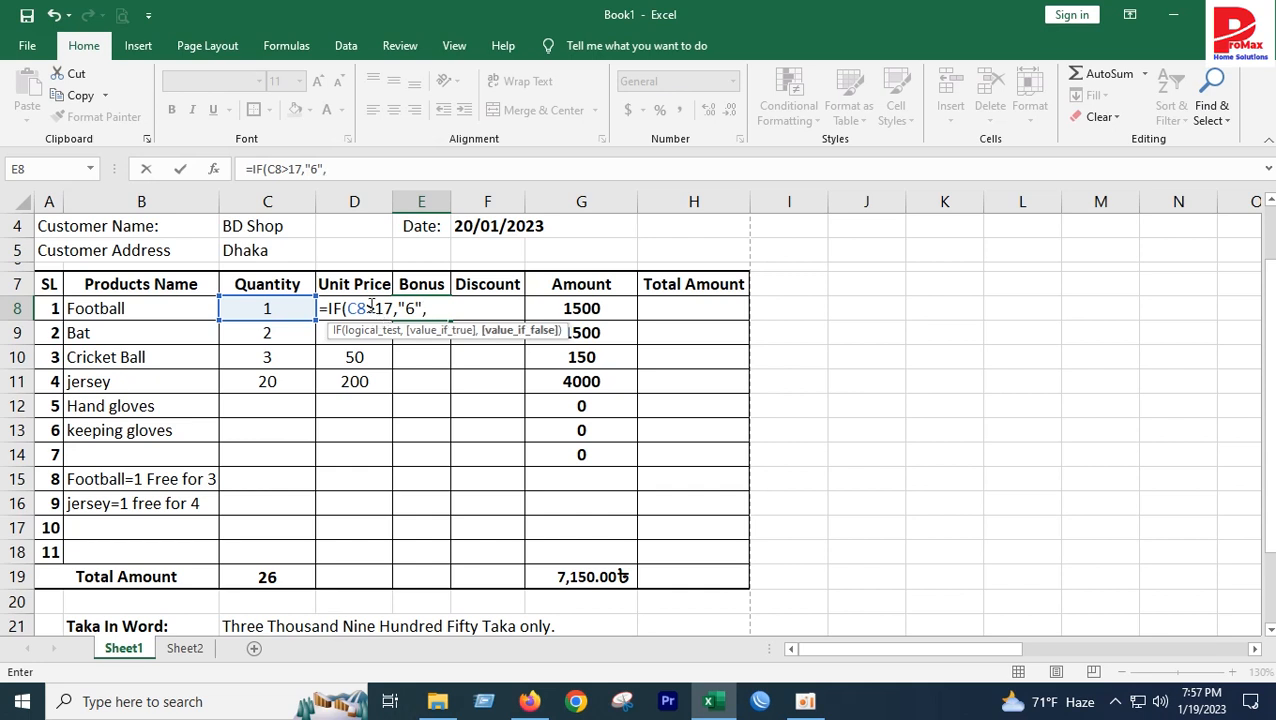
# Duplicate the IF part as a nested second condition in E8, testing C8>14 and returning "5"
pyautogui.moveTo(426, 310); pyautogui.dragTo(329, 310)
pyautogui.hotkey('ctrl', 'c')
pyautogui.click(437, 310)
pyautogui.hotkey('ctrl', 'v')
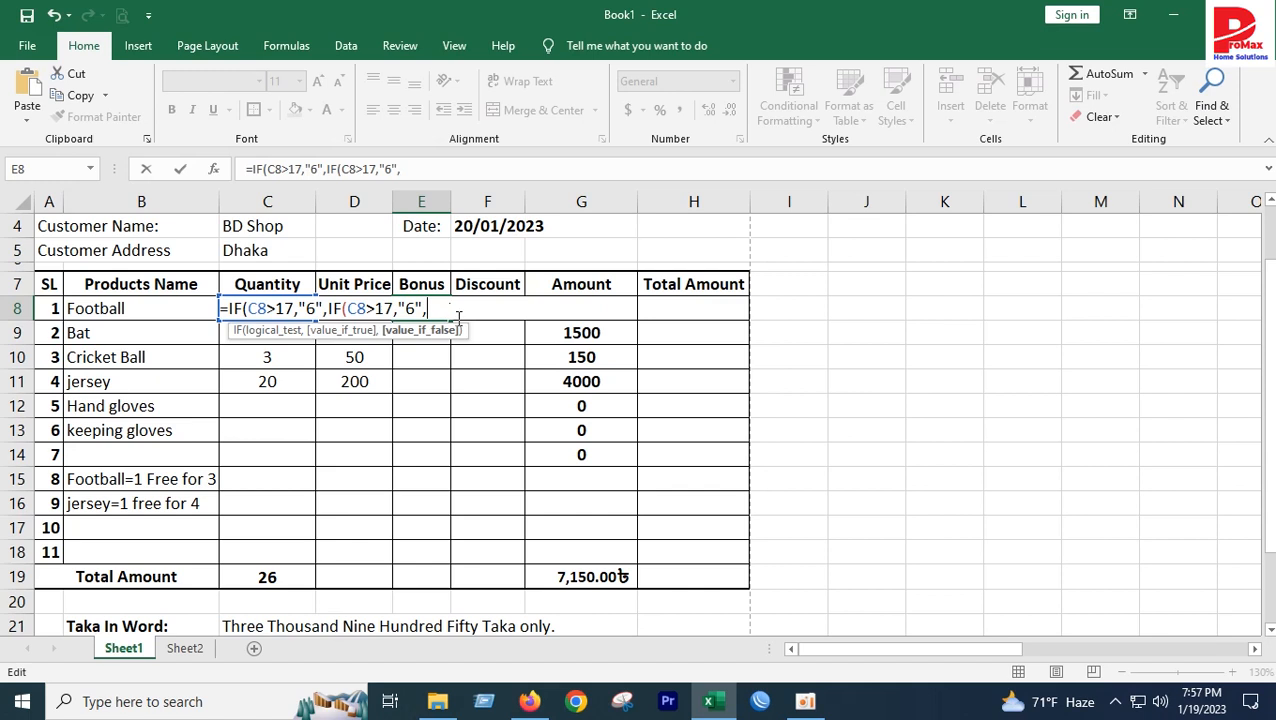
pyautogui.click(387, 308)
pyautogui.write('4')
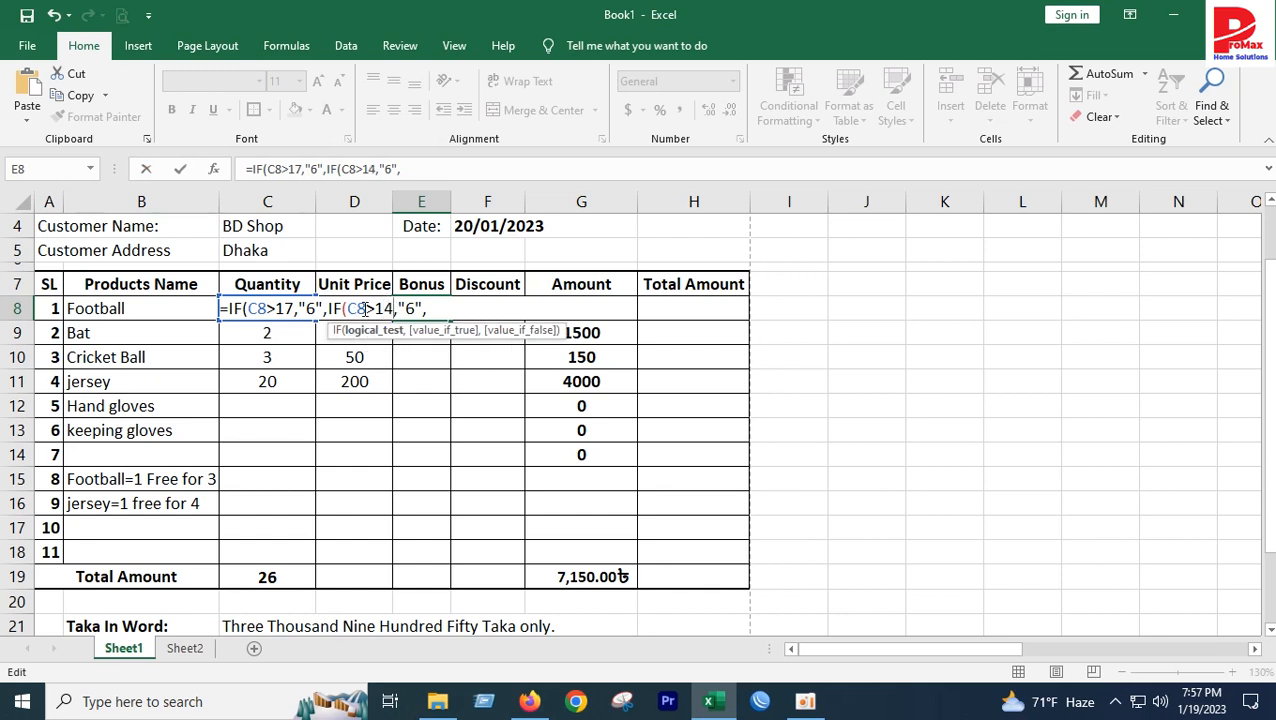
pyautogui.doubleClick(410, 308)
pyautogui.write('5')
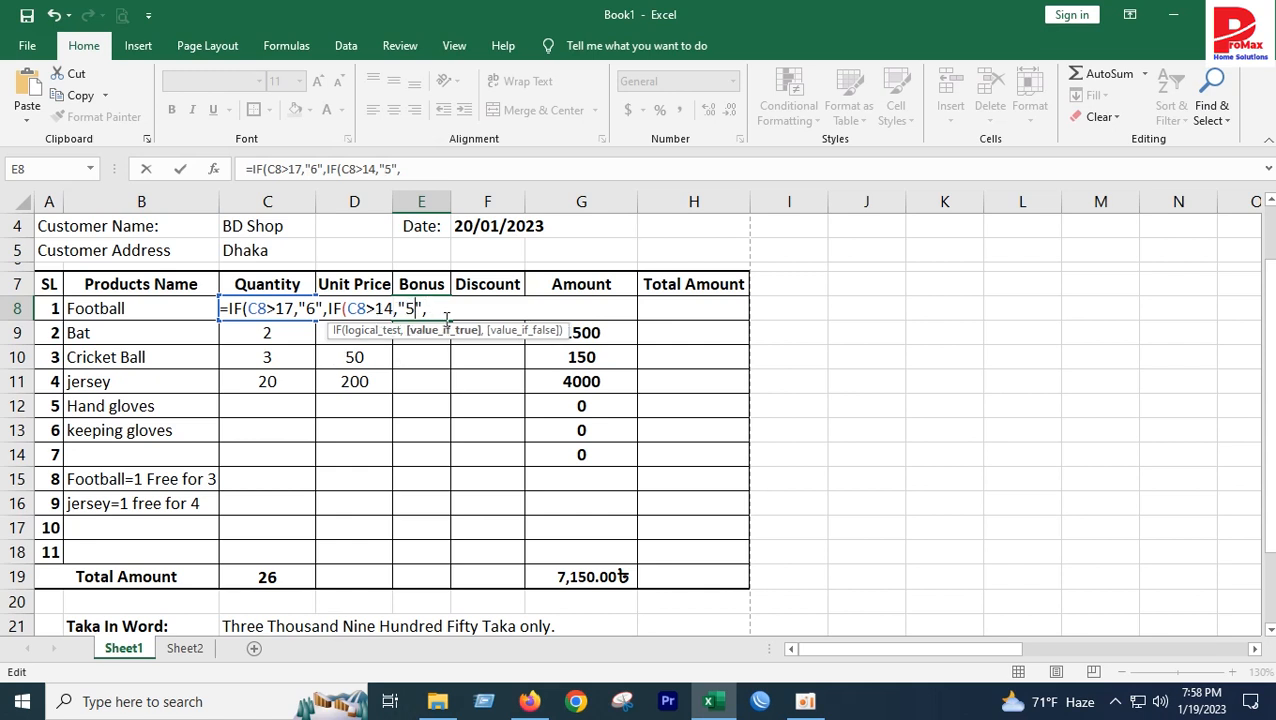
# Append a third nested IF to the E8 formula, testing C8>11 and returning "4"
pyautogui.click(435, 308)
pyautogui.hotkey('ctrl', 'v')
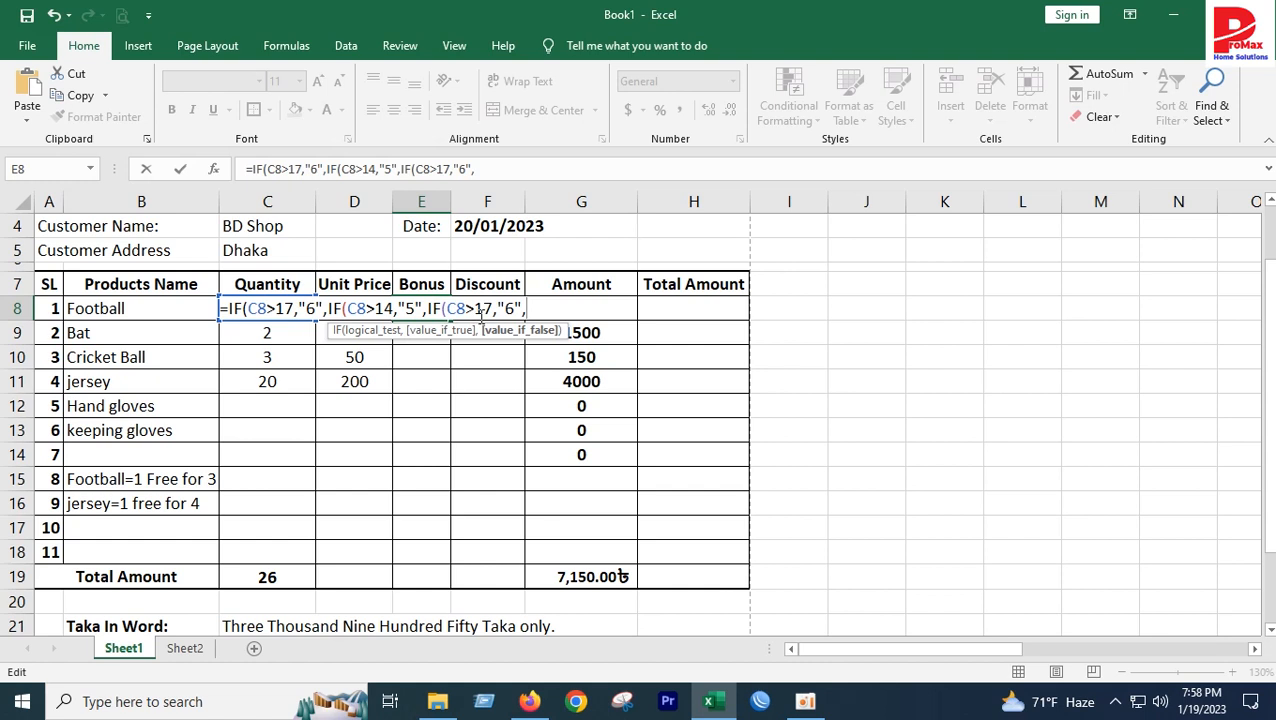
pyautogui.moveTo(494, 309); pyautogui.dragTo(485, 309)
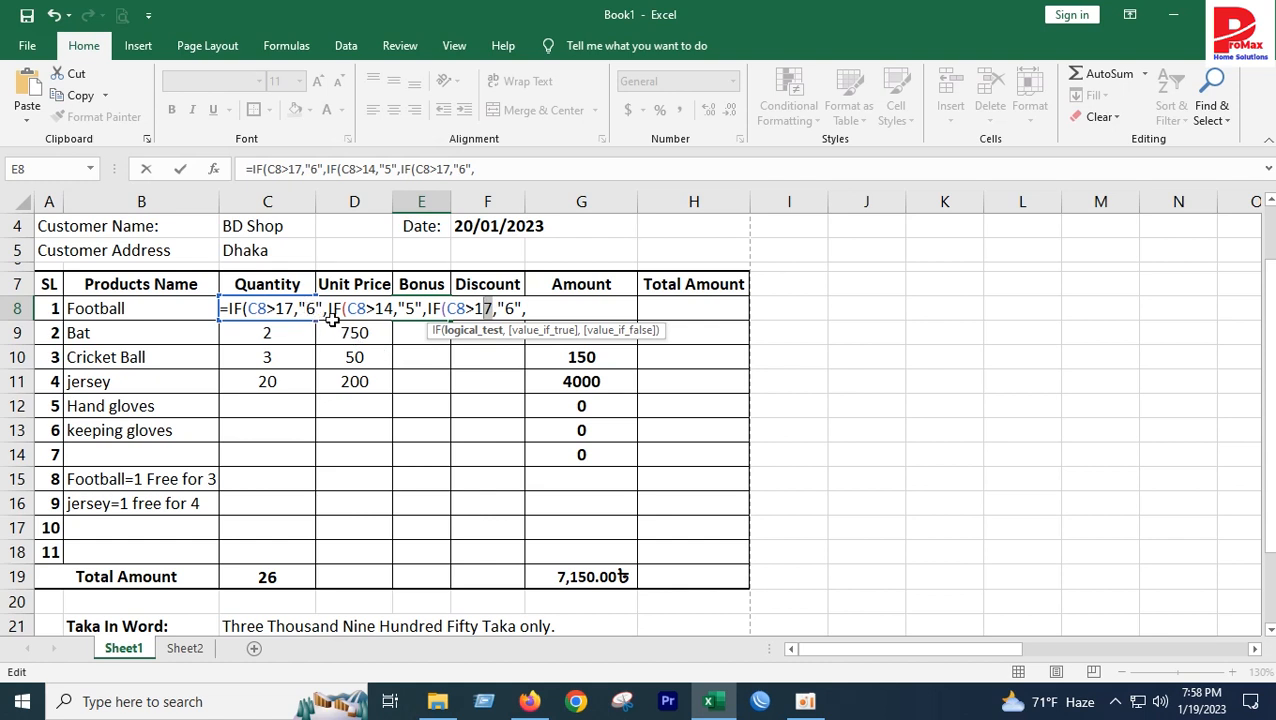
pyautogui.doubleClick(509, 309)
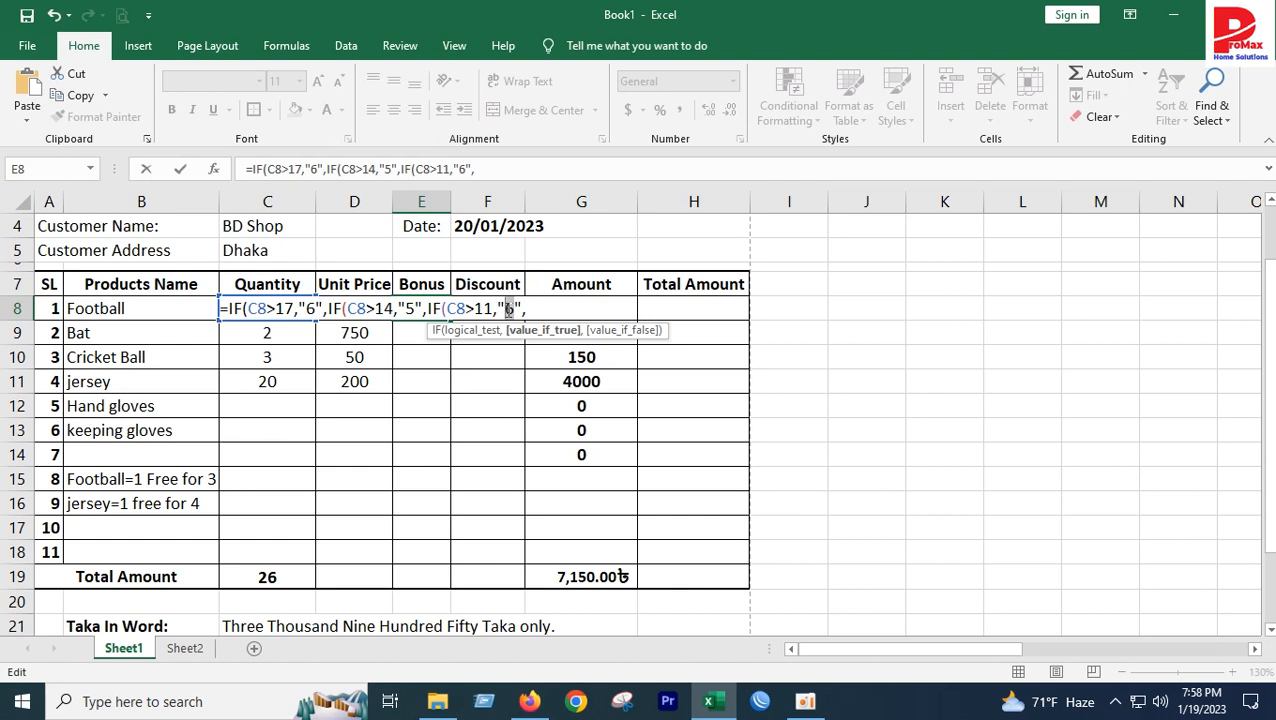
pyautogui.write('4')
# Append a fourth nested IF to the E8 formula, testing C8>8 and returning "3"
pyautogui.press('End')
pyautogui.hotkey('ctrl', 'v')
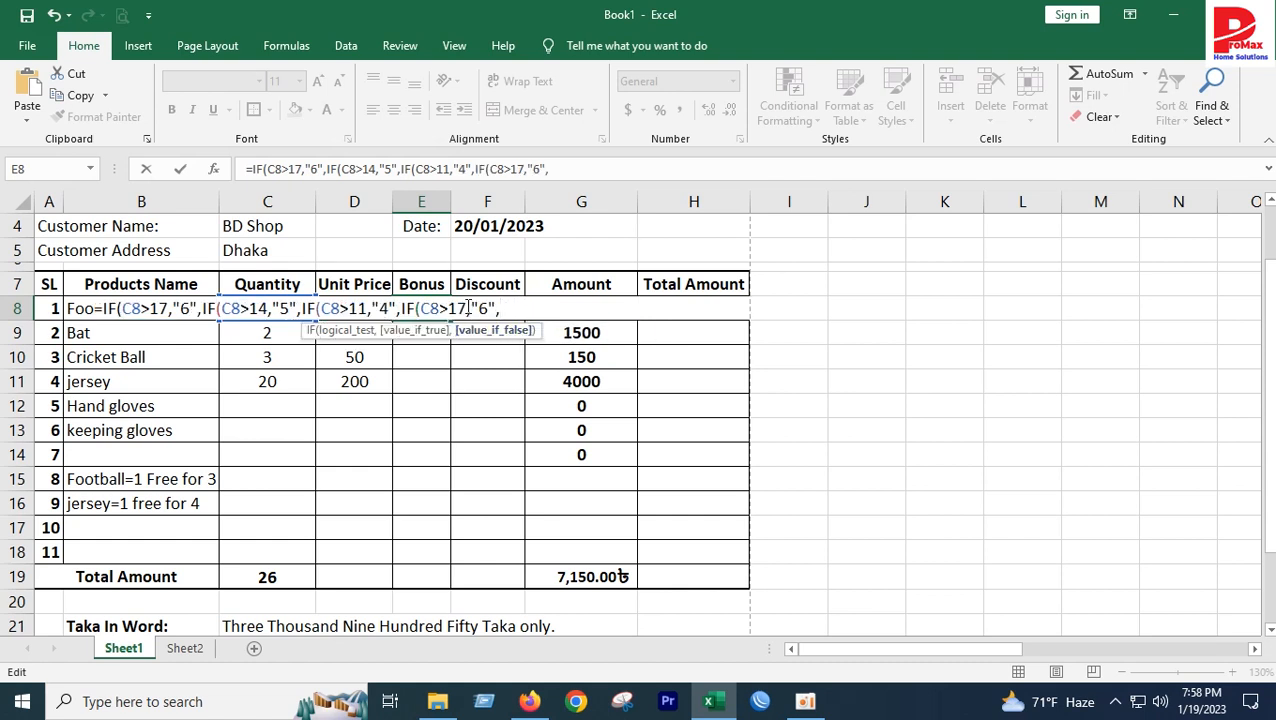
pyautogui.moveTo(458, 308); pyautogui.dragTo(450, 308)
pyautogui.write('8')
pyautogui.press('Delete')
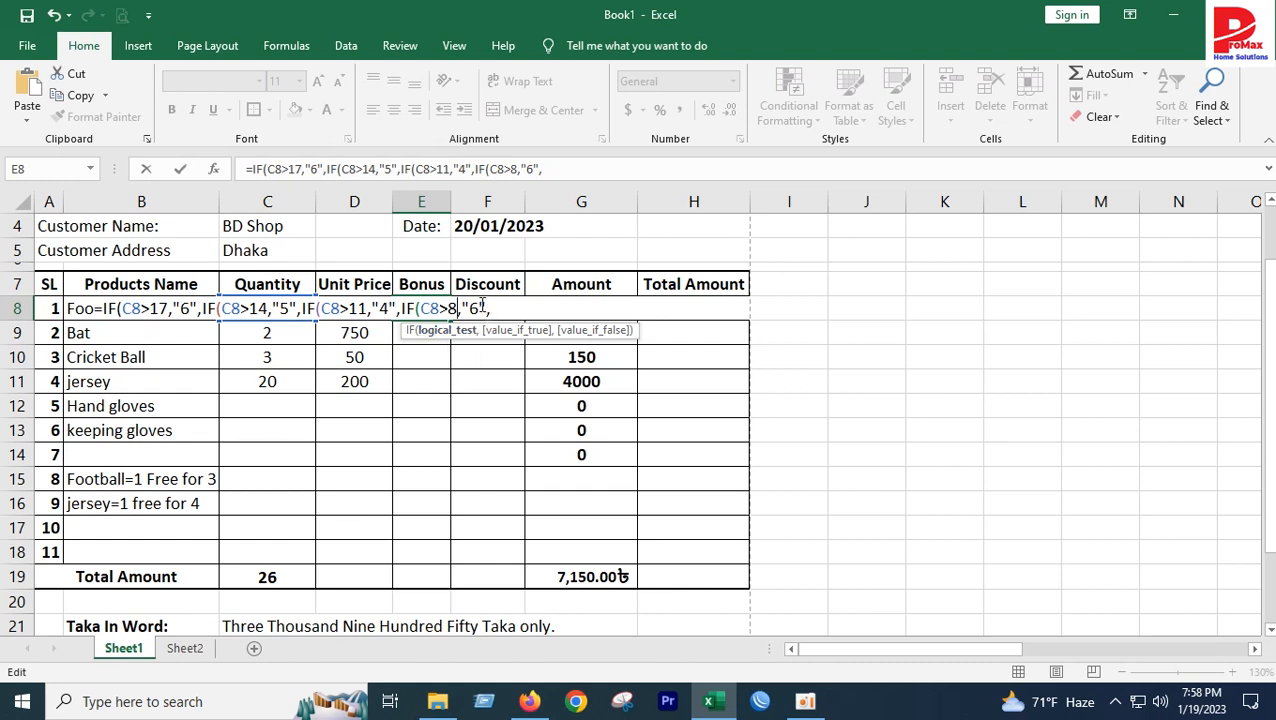
pyautogui.doubleClick(470, 310)
pyautogui.write('3')
# Append a fifth nested IF to the E8 formula, testing C8>15 and returning "2"
pyautogui.click(492, 310)
pyautogui.hotkey('ctrl', 'v')
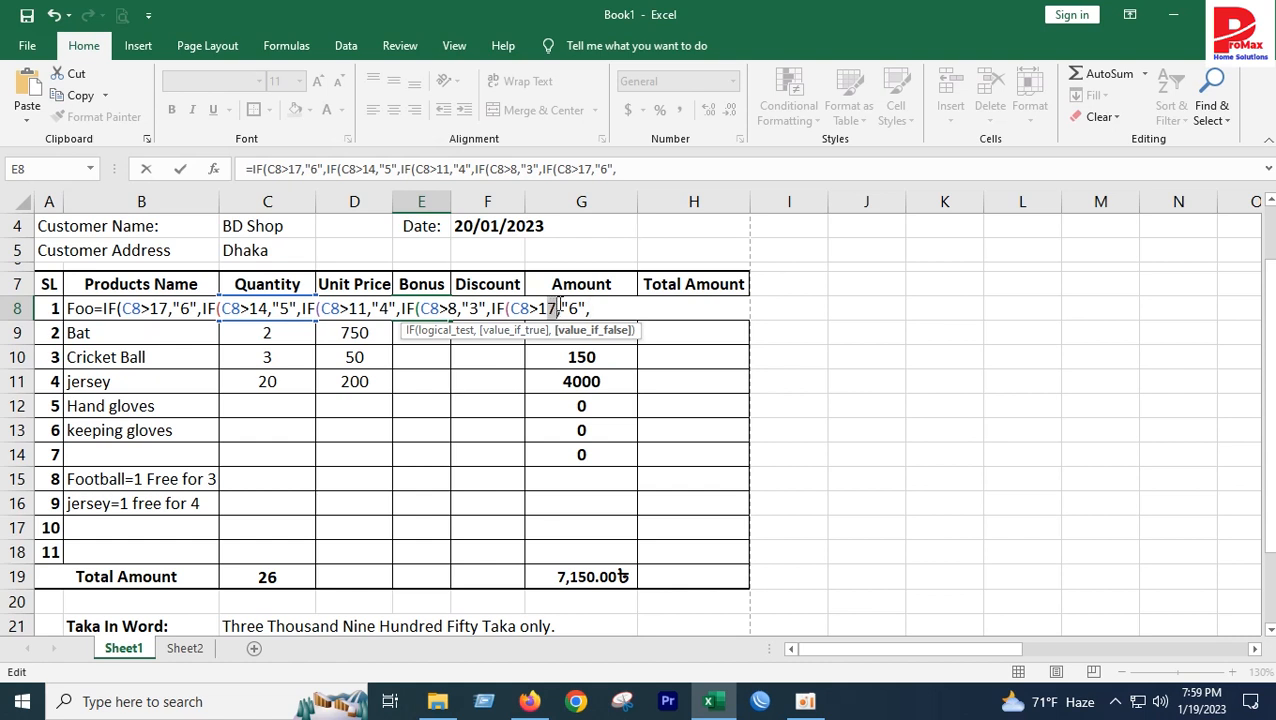
pyautogui.doubleClick(553, 308)
pyautogui.write('15')
pyautogui.doubleClick(574, 308)
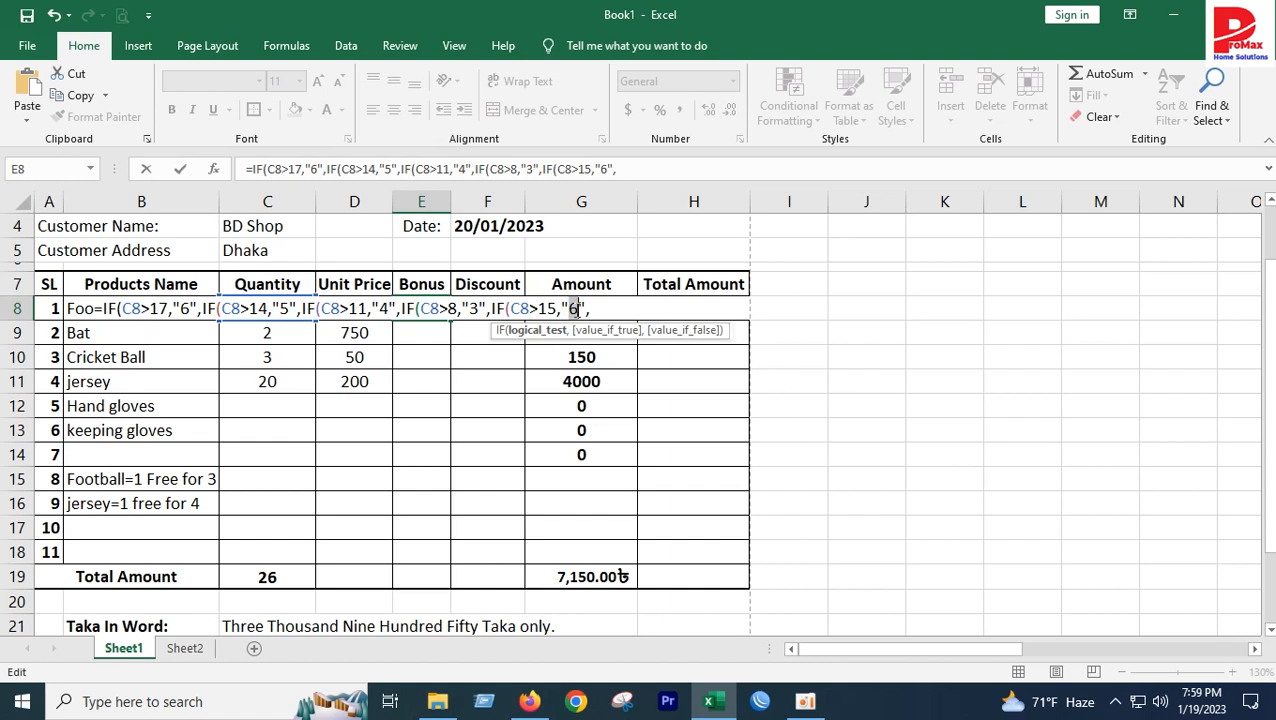
pyautogui.write('2')
# Append a sixth nested IF to the E8 formula, testing C8>2 and returning "1", and correct the fifth condition to C8>5
pyautogui.click(610, 307)
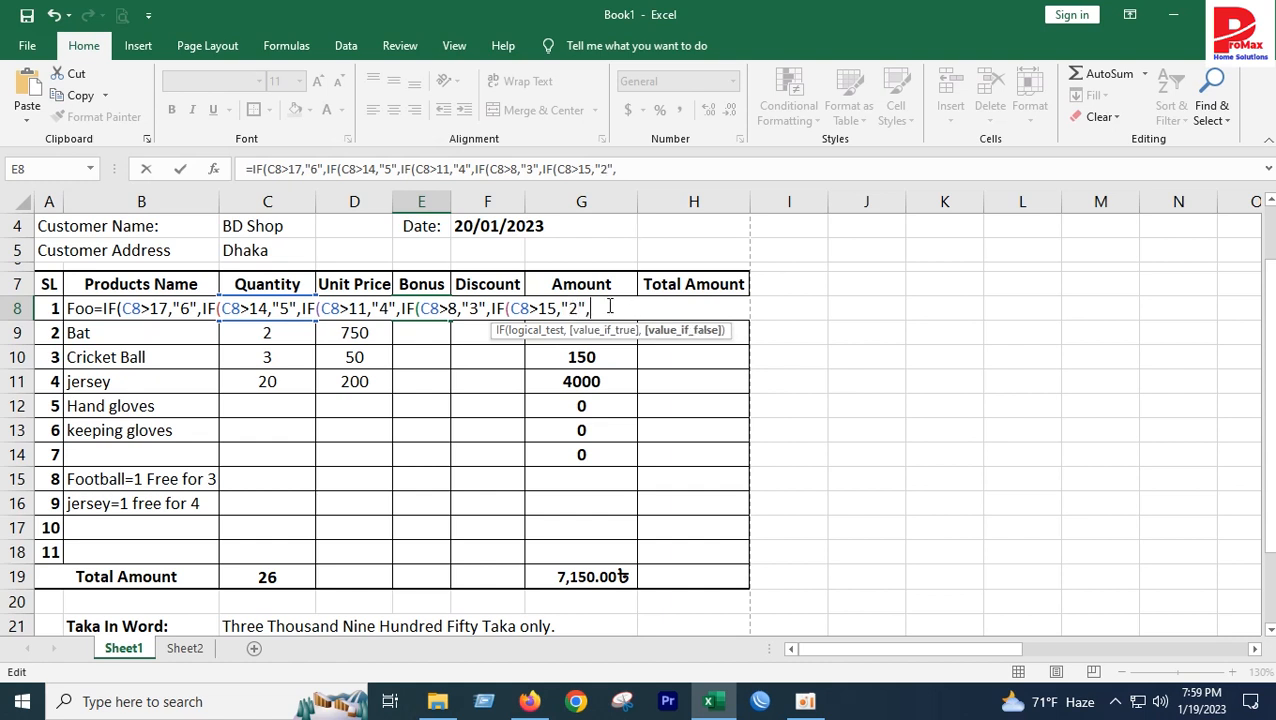
pyautogui.hotkey('ctrl', 'v')
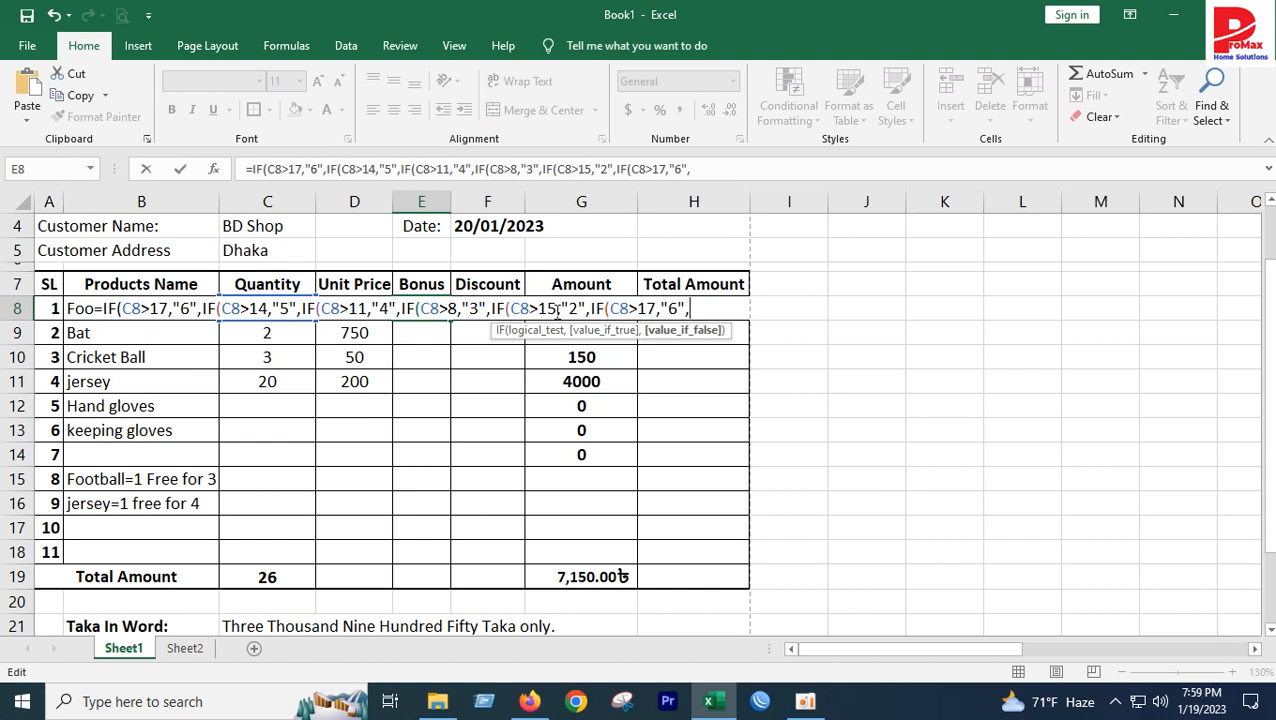
pyautogui.click(545, 309)
pyautogui.press('BackSpace')
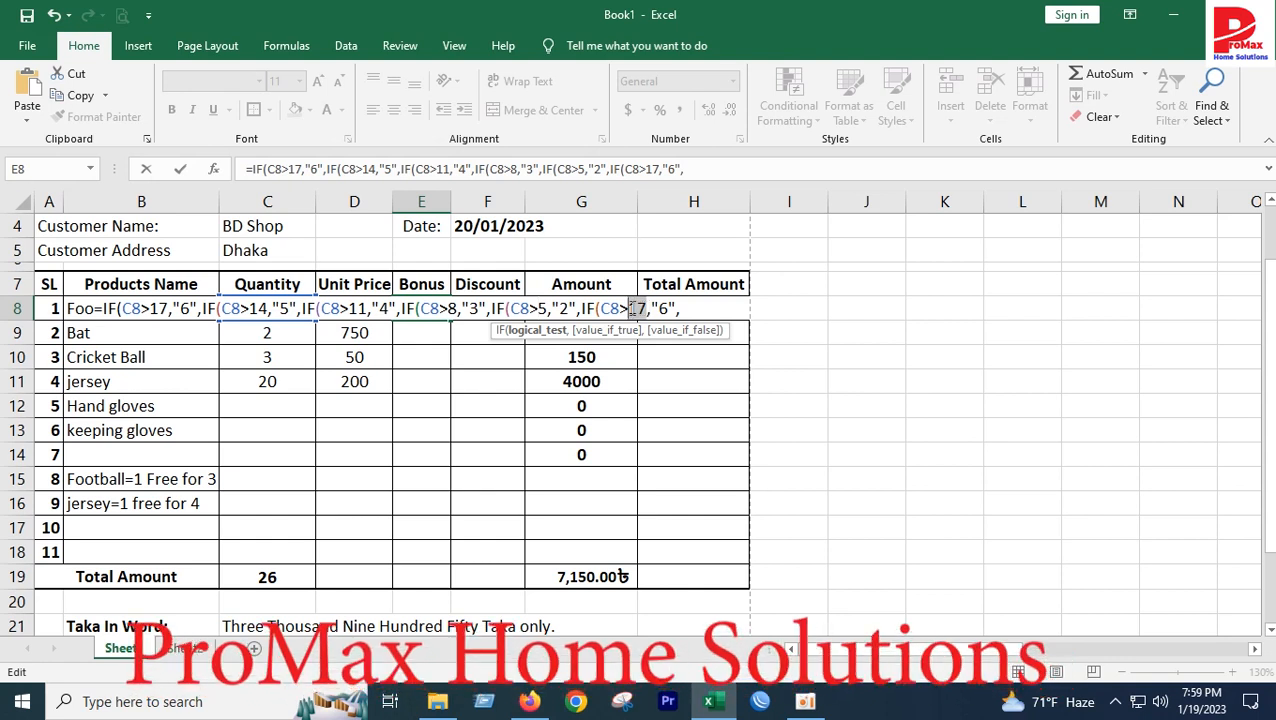
pyautogui.doubleClick(637, 309)
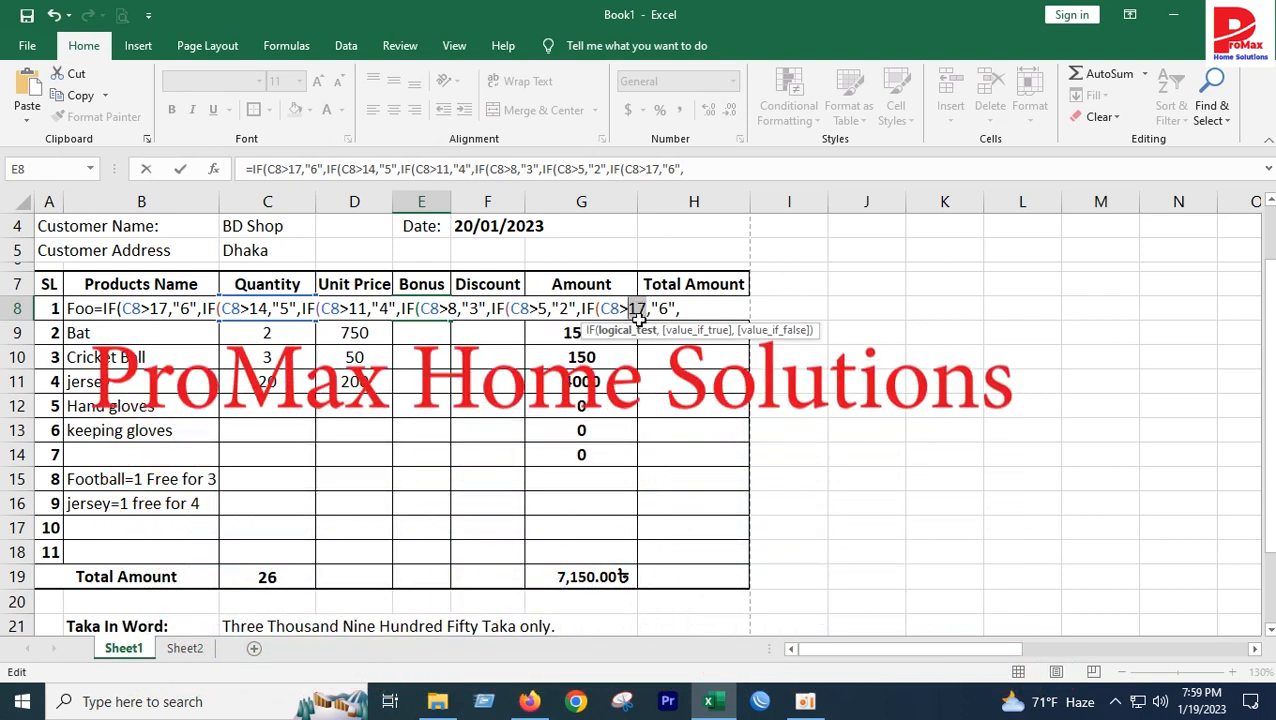
pyautogui.write('2')
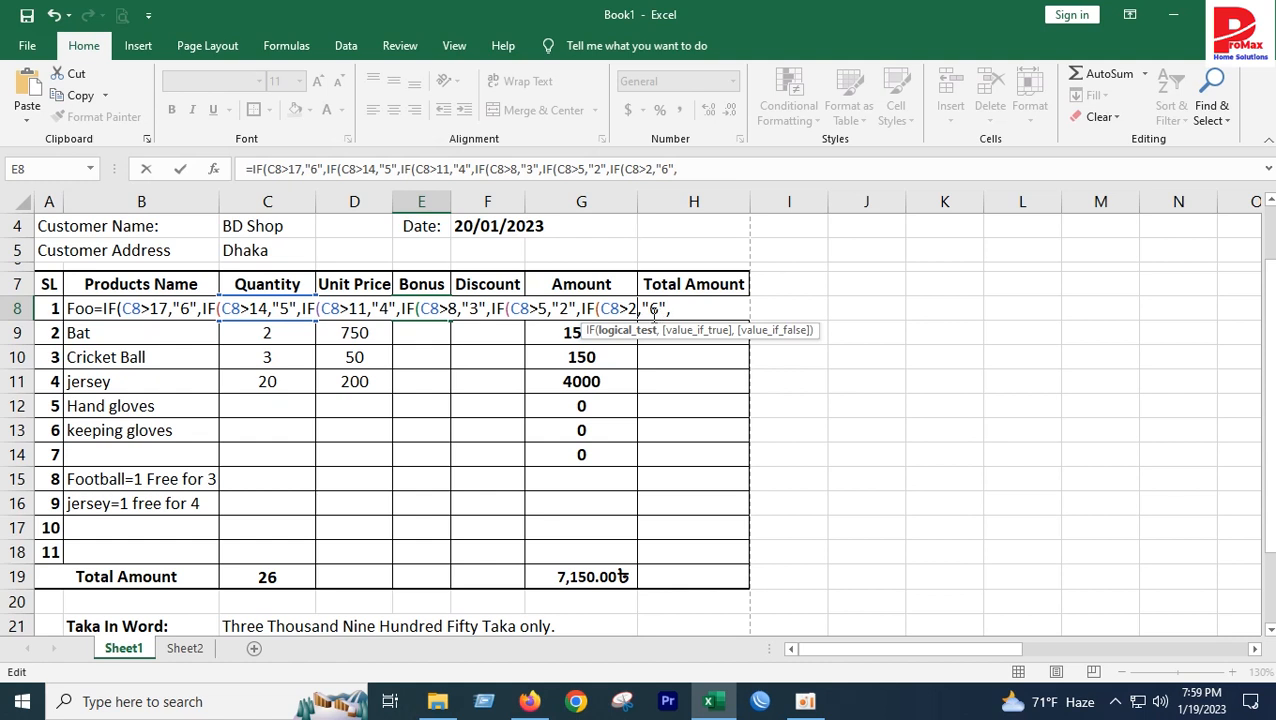
pyautogui.doubleClick(654, 309)
pyautogui.write('1')
# Append a seventh nested IF to the E8 formula, testing C8=<2 and returning "0"
pyautogui.press('Right')
pyautogui.press('Right')
pyautogui.write('IF(C8>17,"')
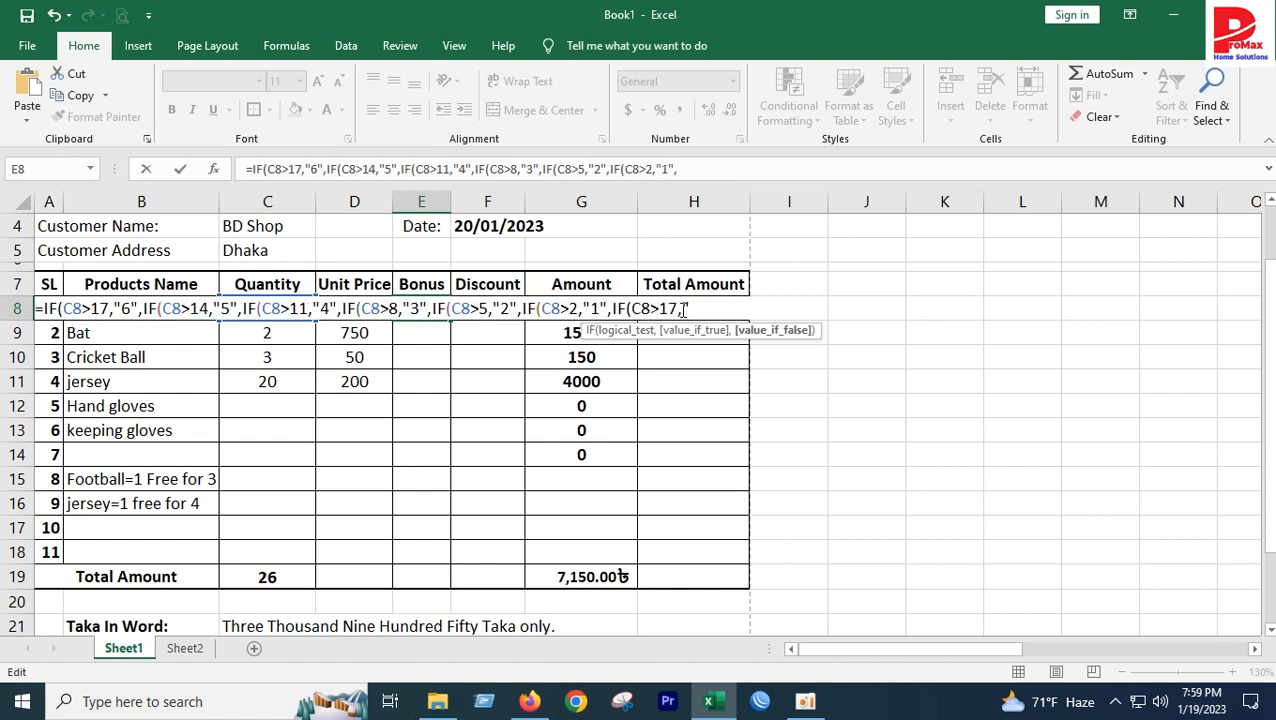
pyautogui.write('6",')
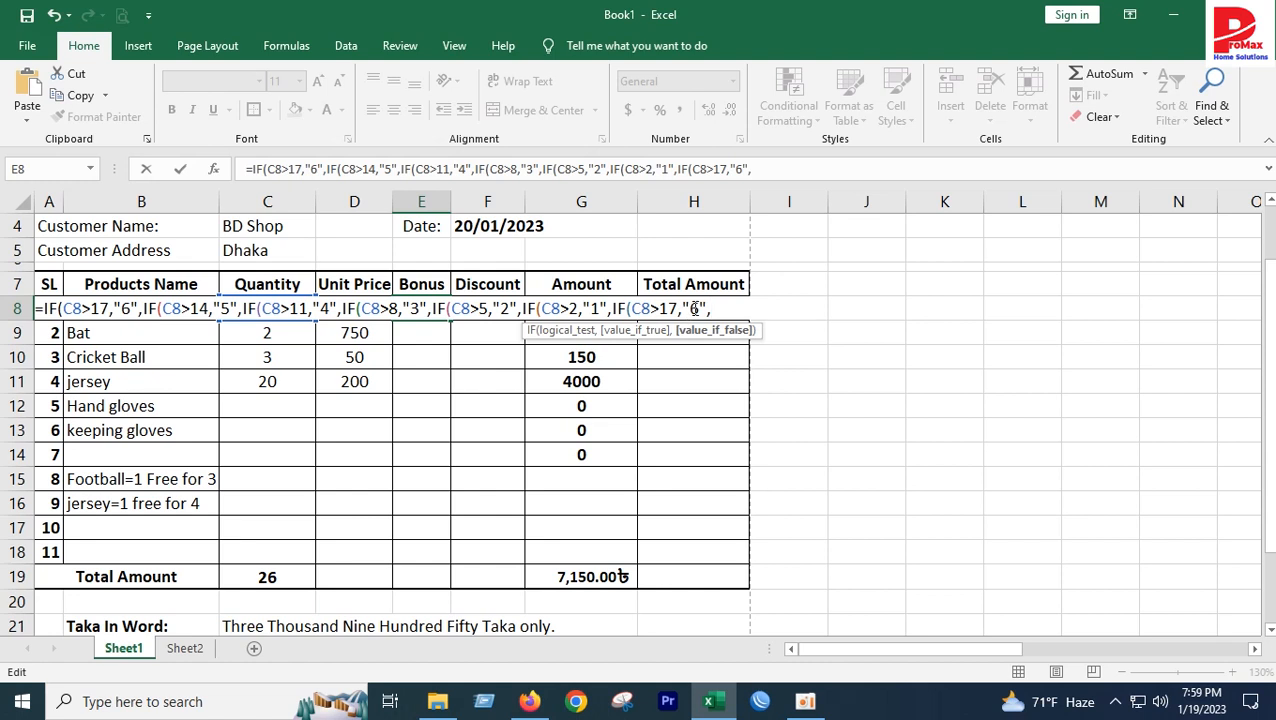
pyautogui.click(692, 309)
pyautogui.moveTo(651, 306); pyautogui.dragTo(677, 308)
pyautogui.write('=')
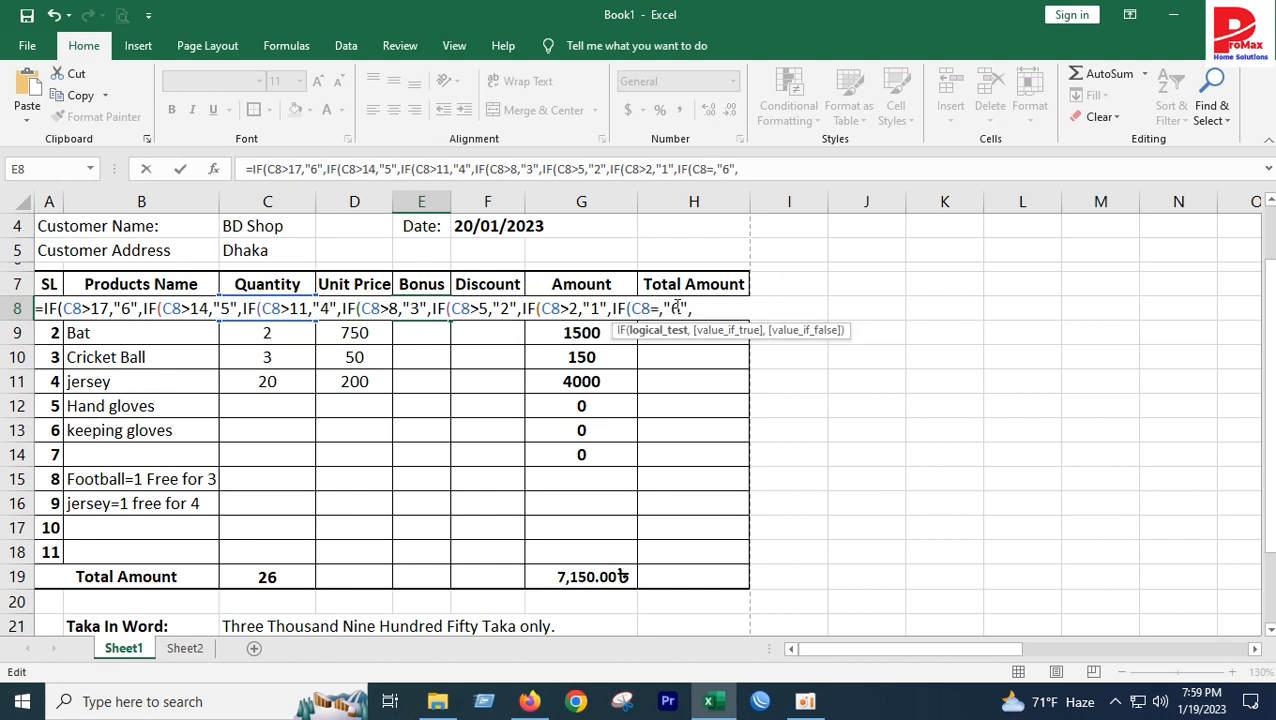
pyautogui.write('<2')
pyautogui.doubleClick(692, 309)
pyautogui.write('0')
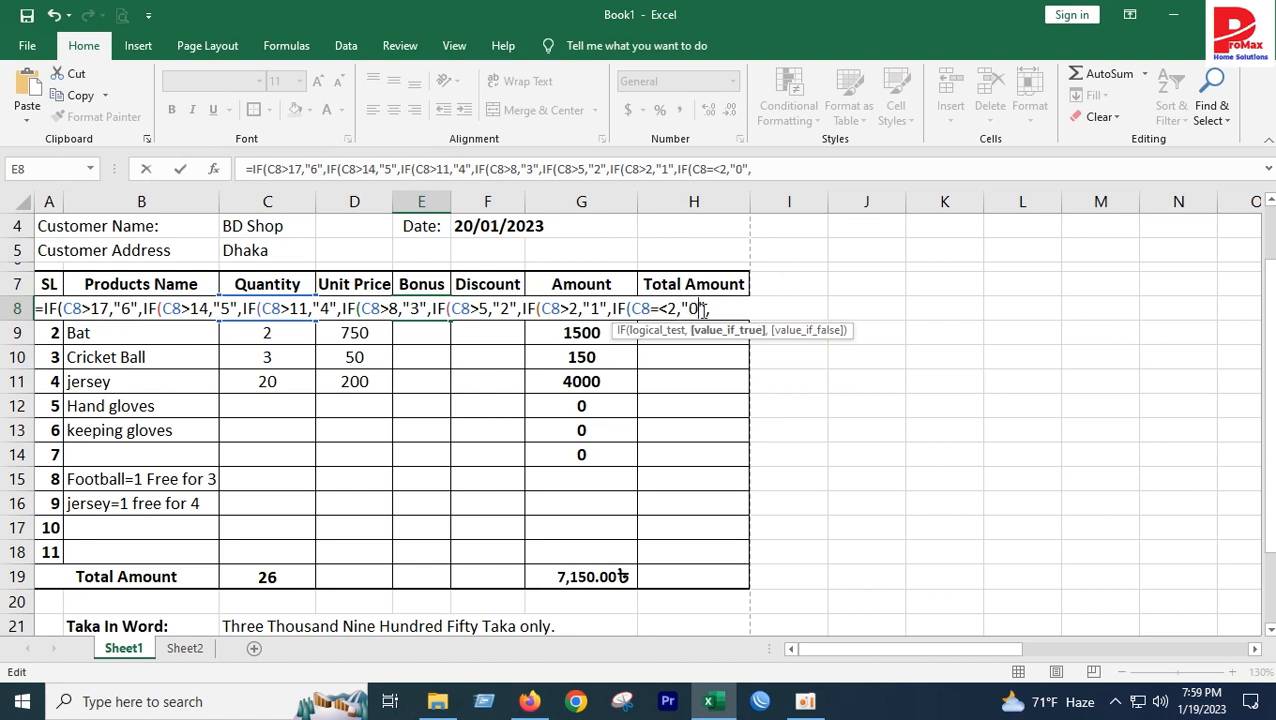
# Replace the trailing comma of the E8 formula with seven closing parentheses and accept Excel's suggested correction to C8<=2
pyautogui.click(709, 308)
pyautogui.press('BackSpace')
pyautogui.write(')))))')
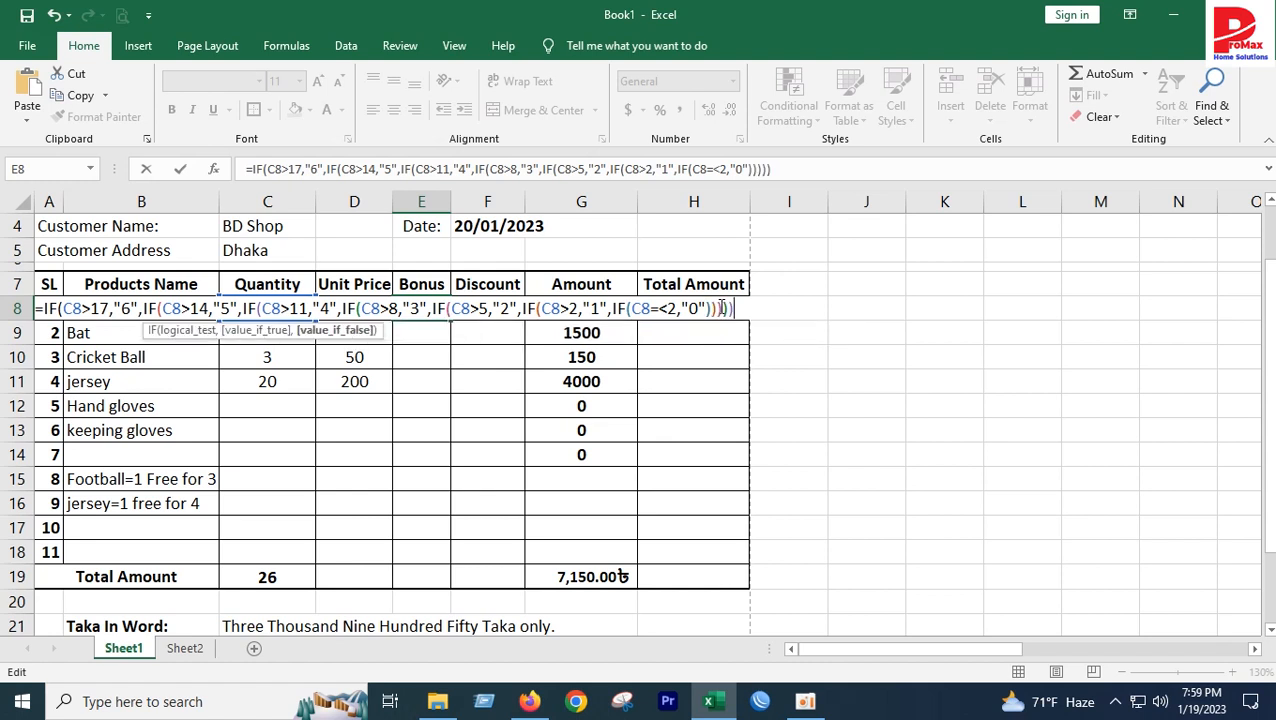
pyautogui.write('))')
pyautogui.press('Return')
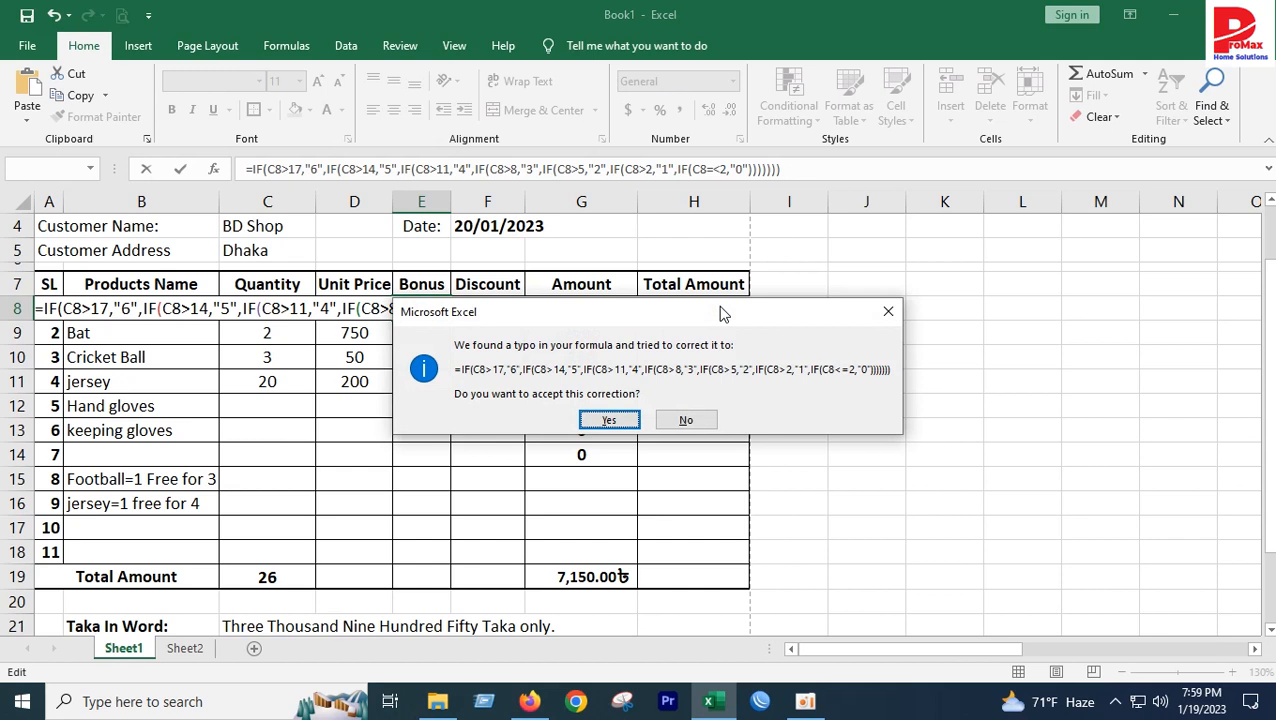
pyautogui.click(618, 412)
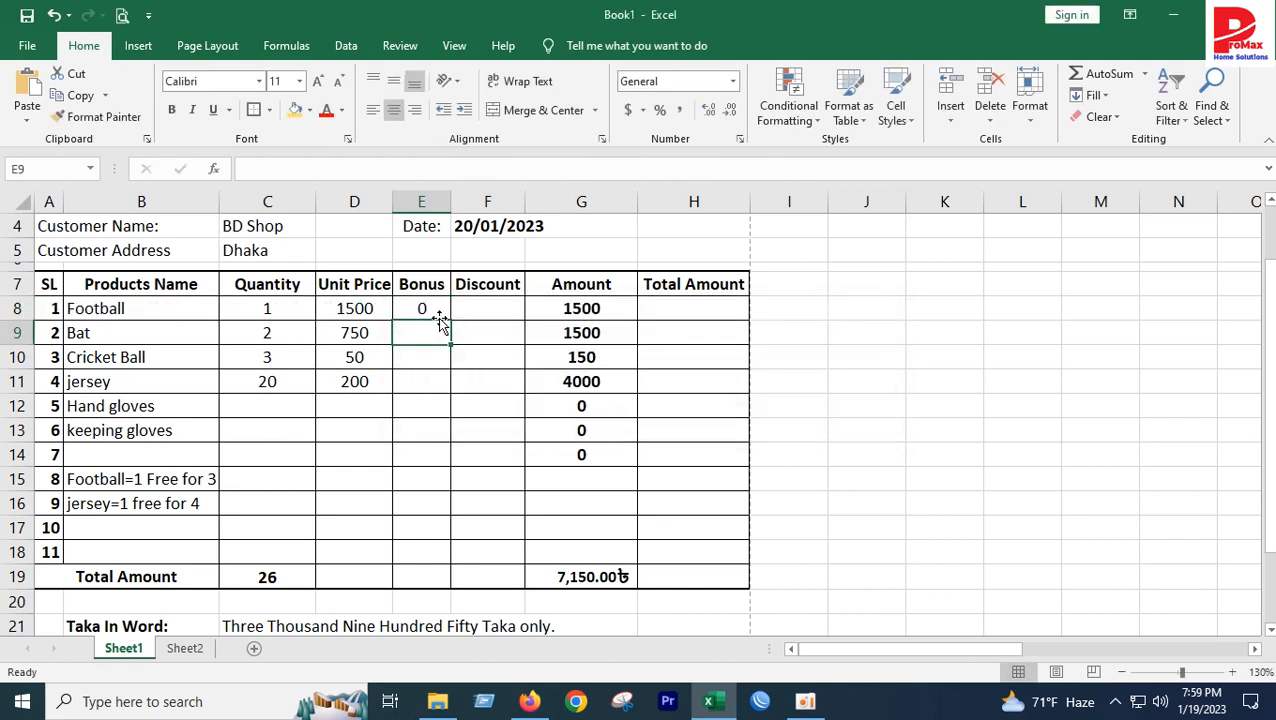
# Test the bonus formula by setting the Football quantity in C8 to 18 and checking E8
pyautogui.click(290, 310)
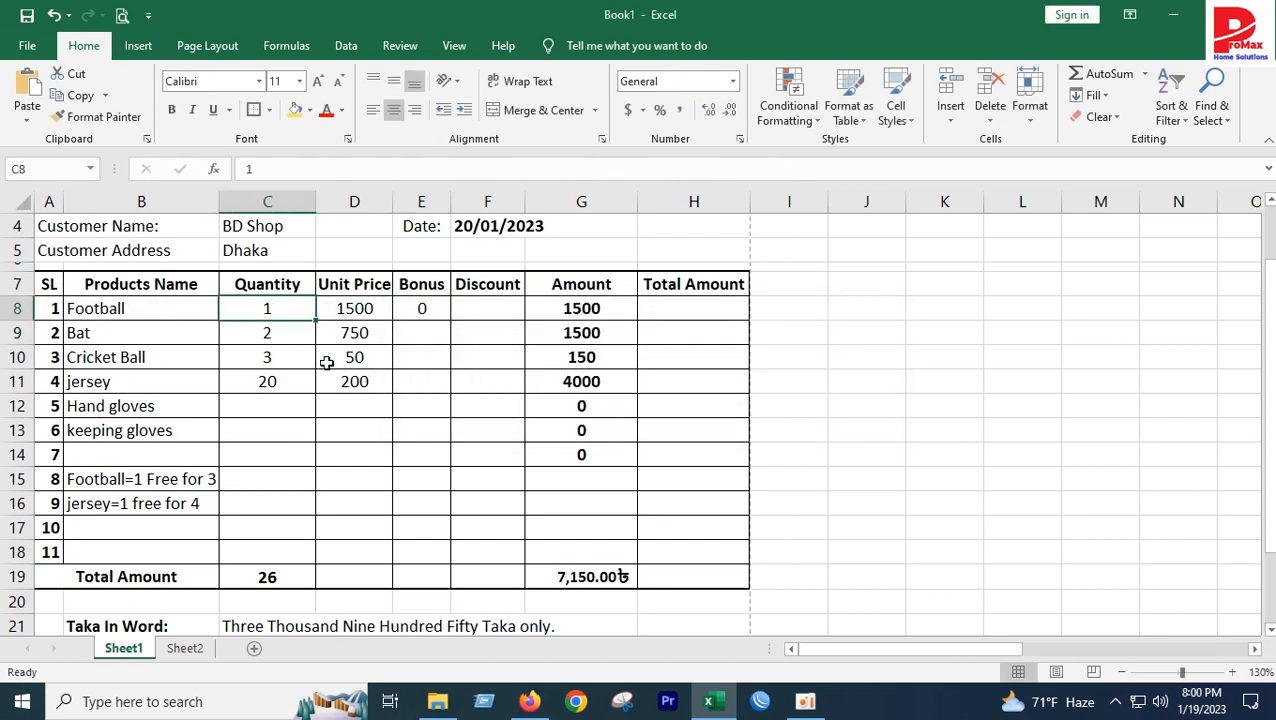
pyautogui.write('18')
pyautogui.press('Return')
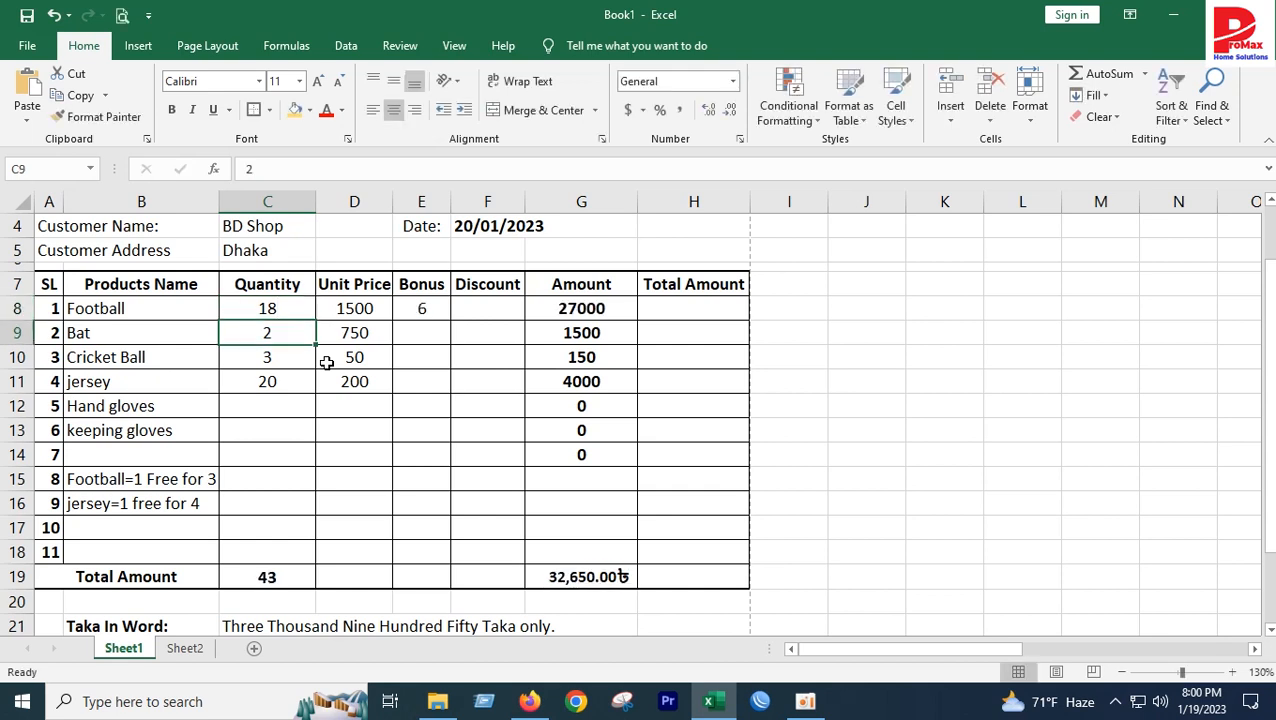
pyautogui.click(415, 312)
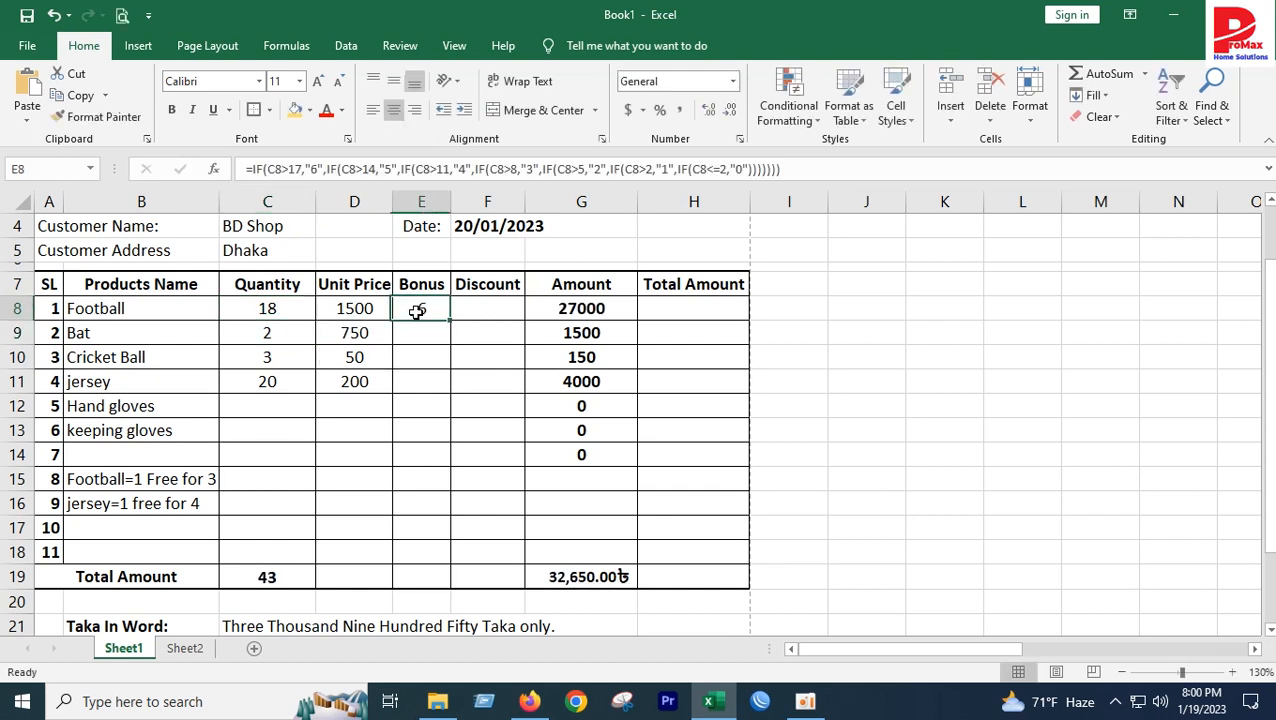
# Set the Football quantity in C8 to 6 to test the bonus formula again
pyautogui.click(270, 310)
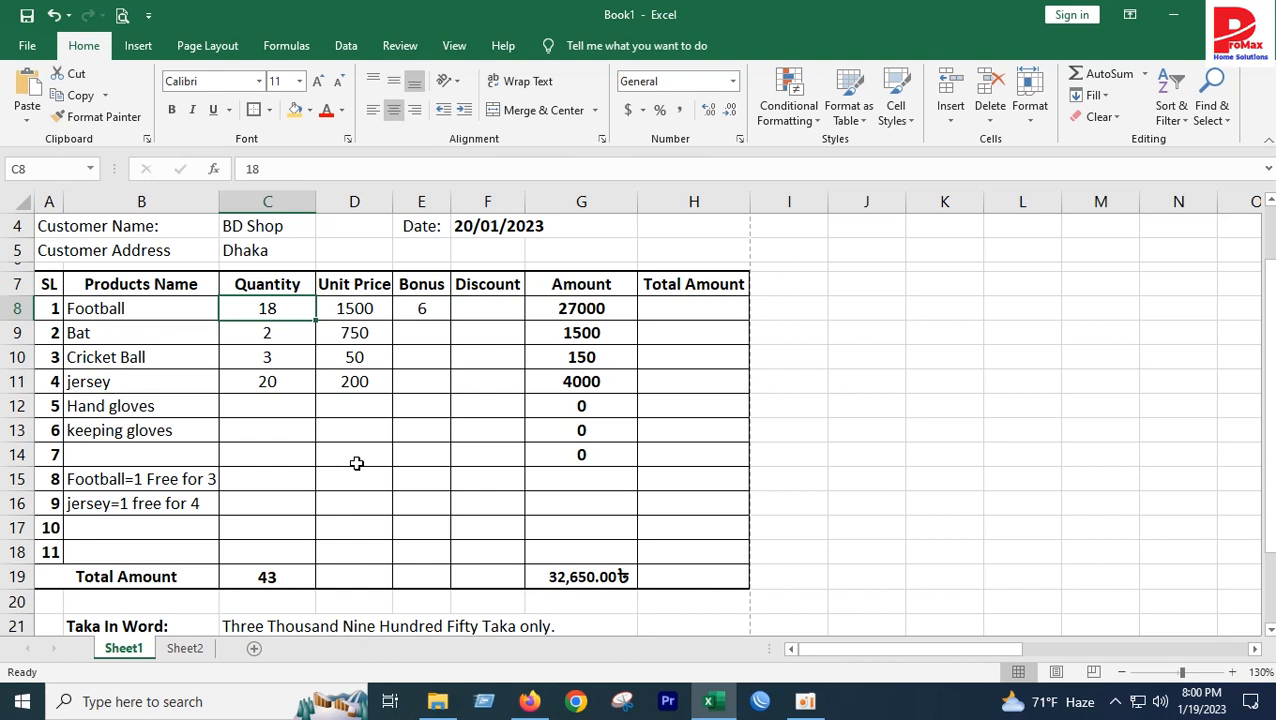
pyautogui.write('6')
pyautogui.press('Return')
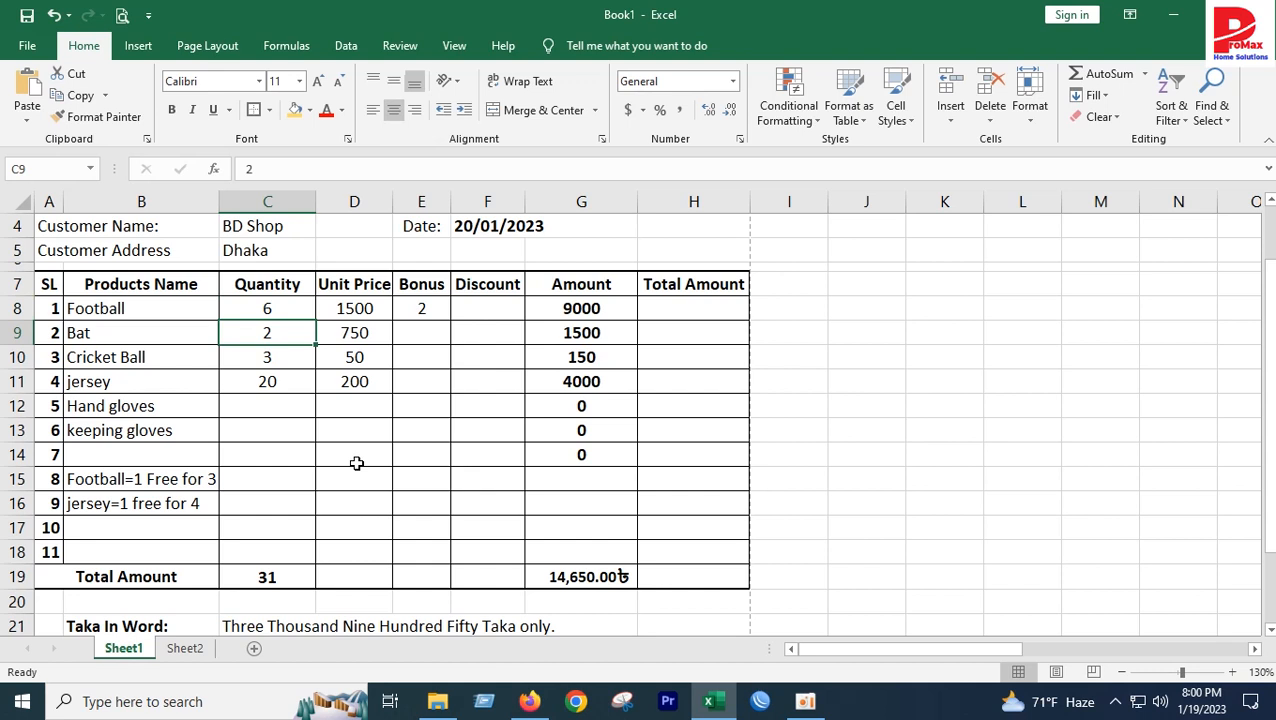
pyautogui.click(487, 308)
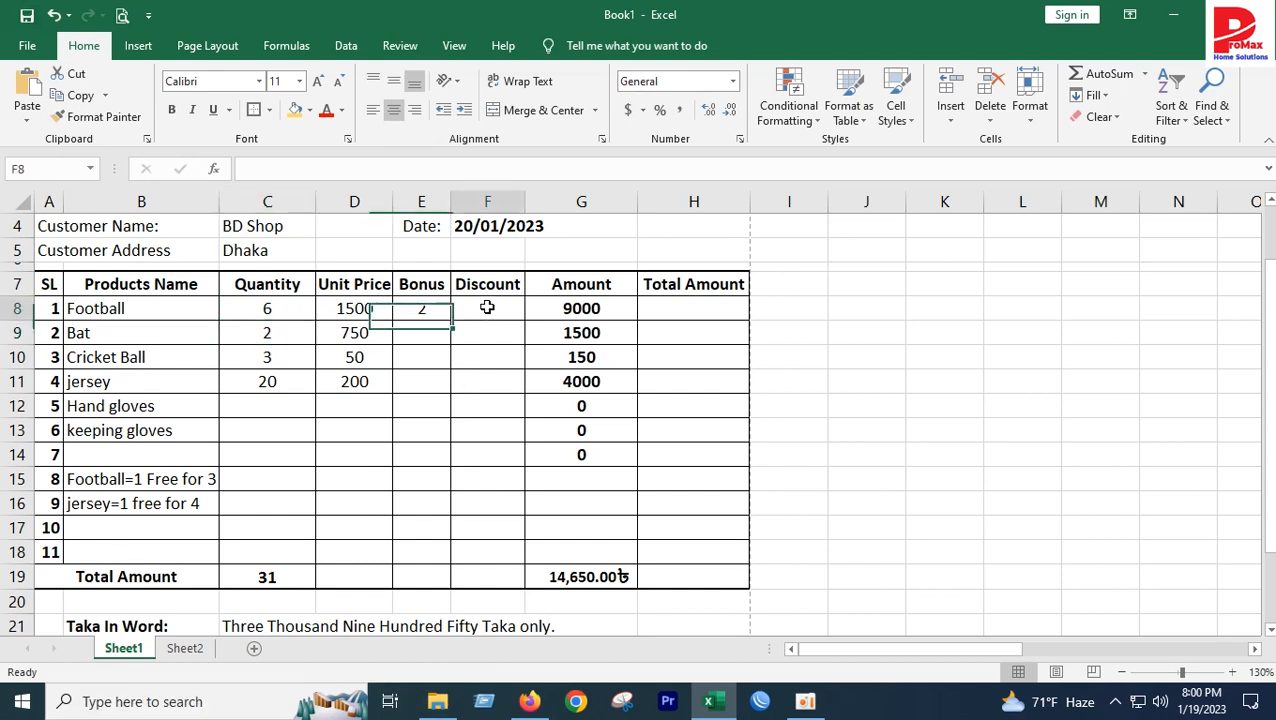
# Copy the Football bonus in E8 and paste only its formula into the jersey row's Bonus cell, E11
pyautogui.click(422, 312)
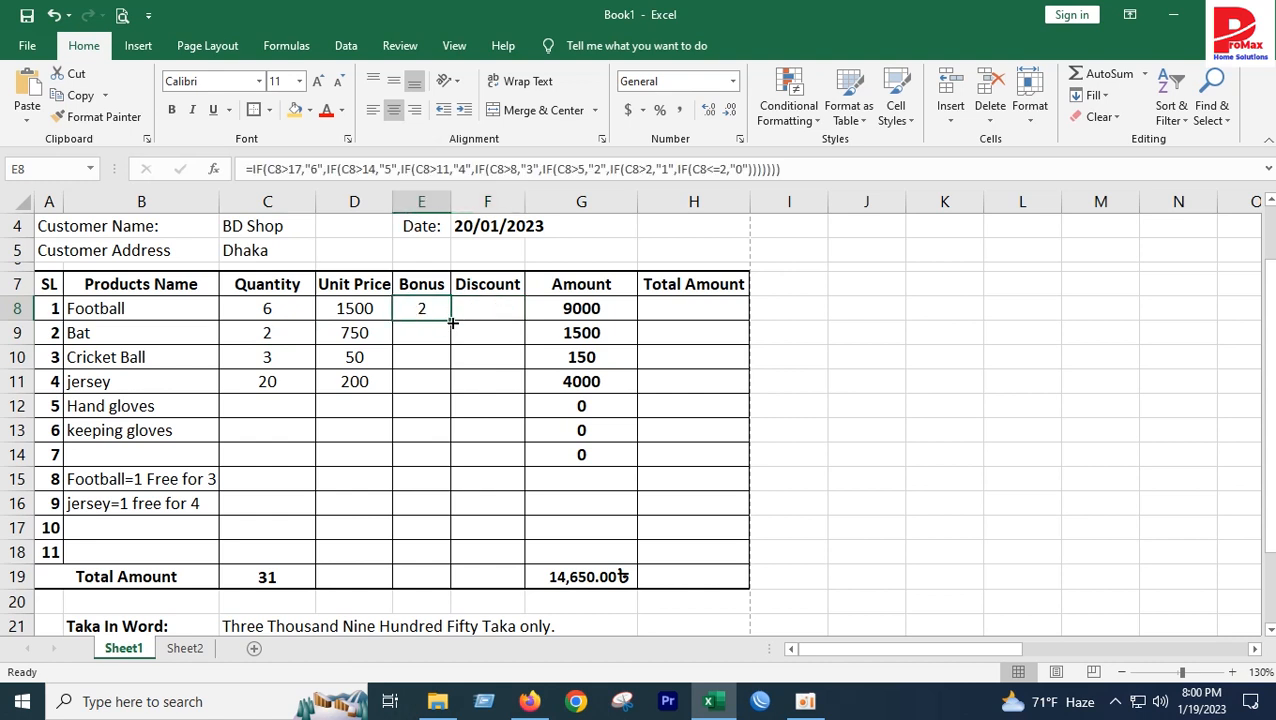
pyautogui.hotkey('ctrl', 'c')
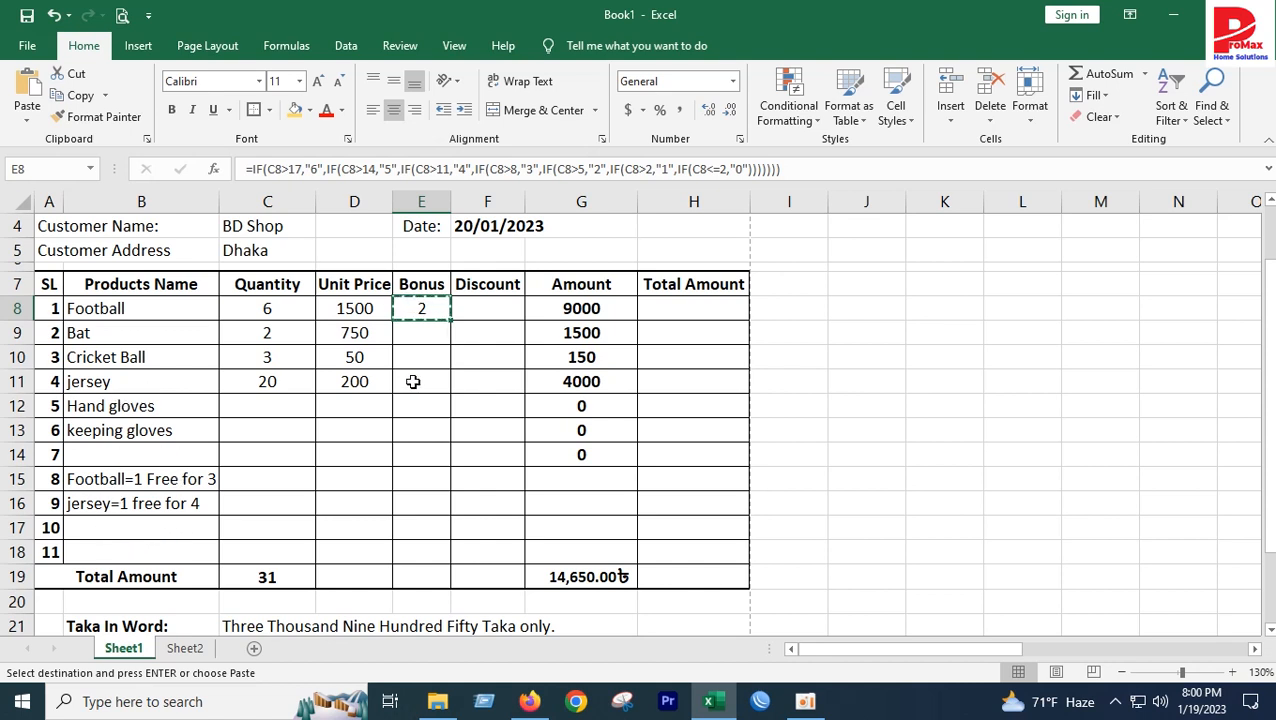
pyautogui.click(418, 380)
pyautogui.rightClick(418, 380)
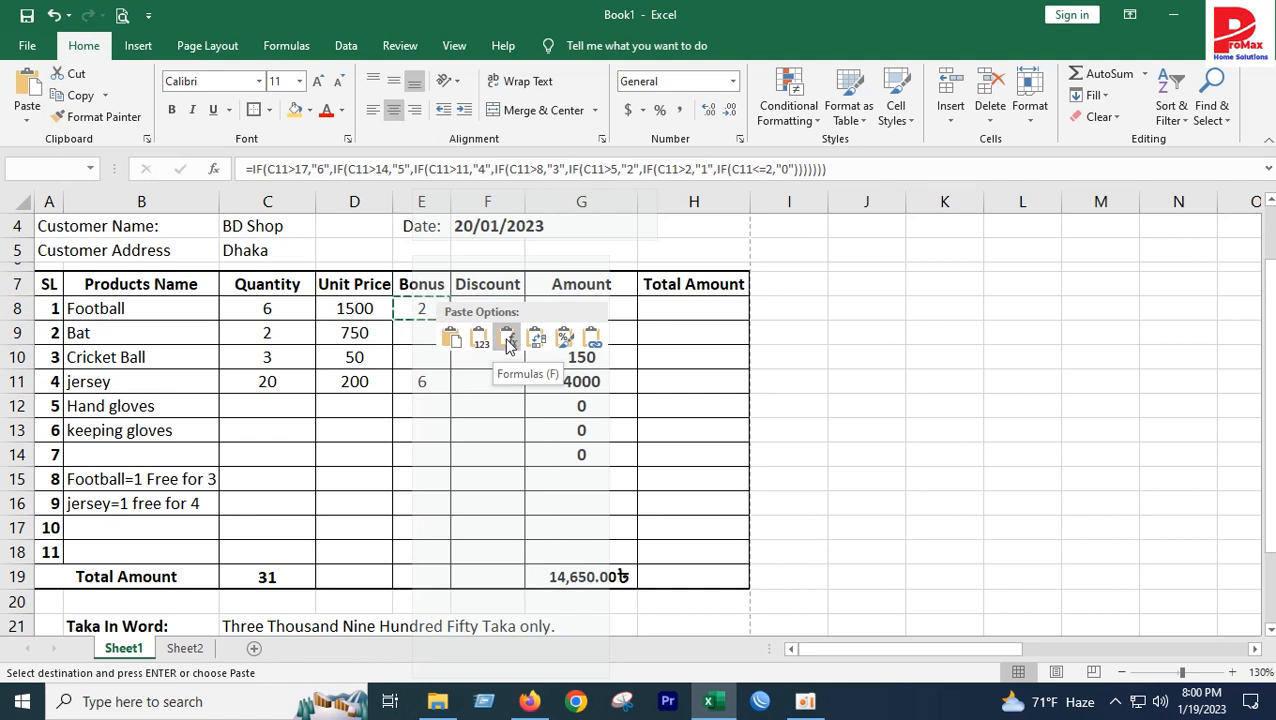
pyautogui.click(508, 343)
pyautogui.click(421, 430)
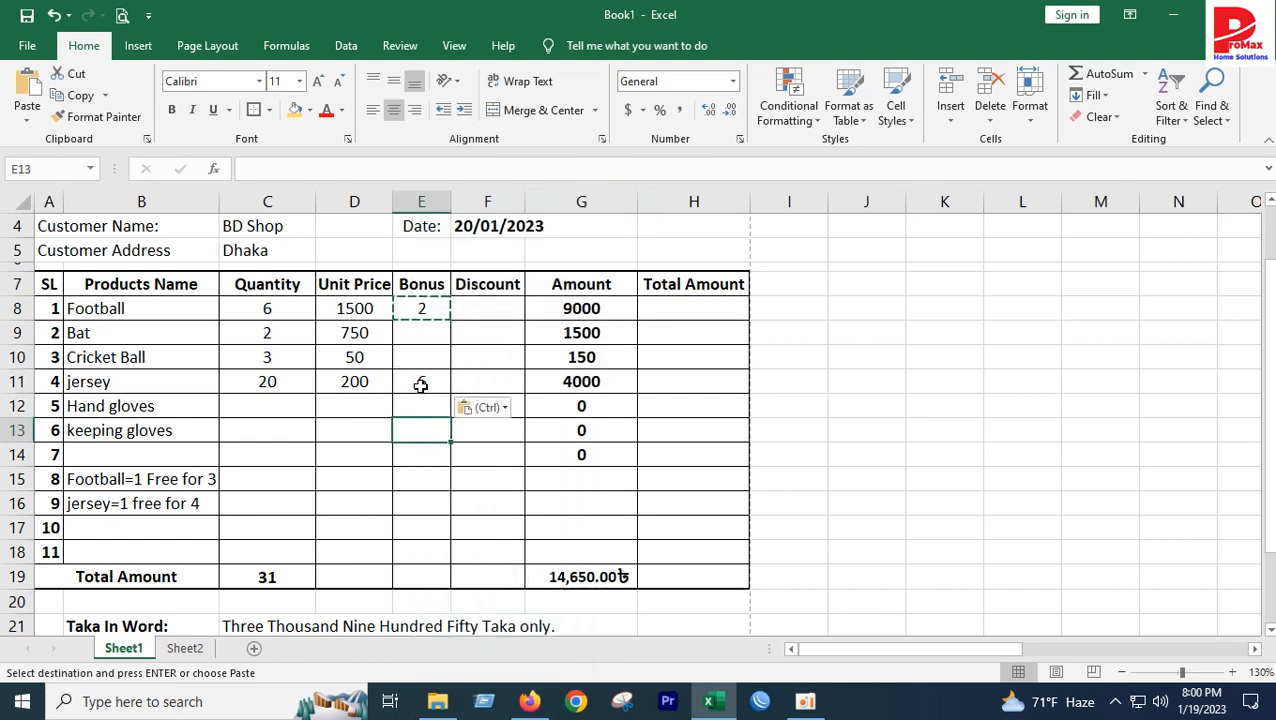
# Change the first condition of the E11 formula to test C11>19 and return "5"
pyautogui.doubleClick(419, 381)
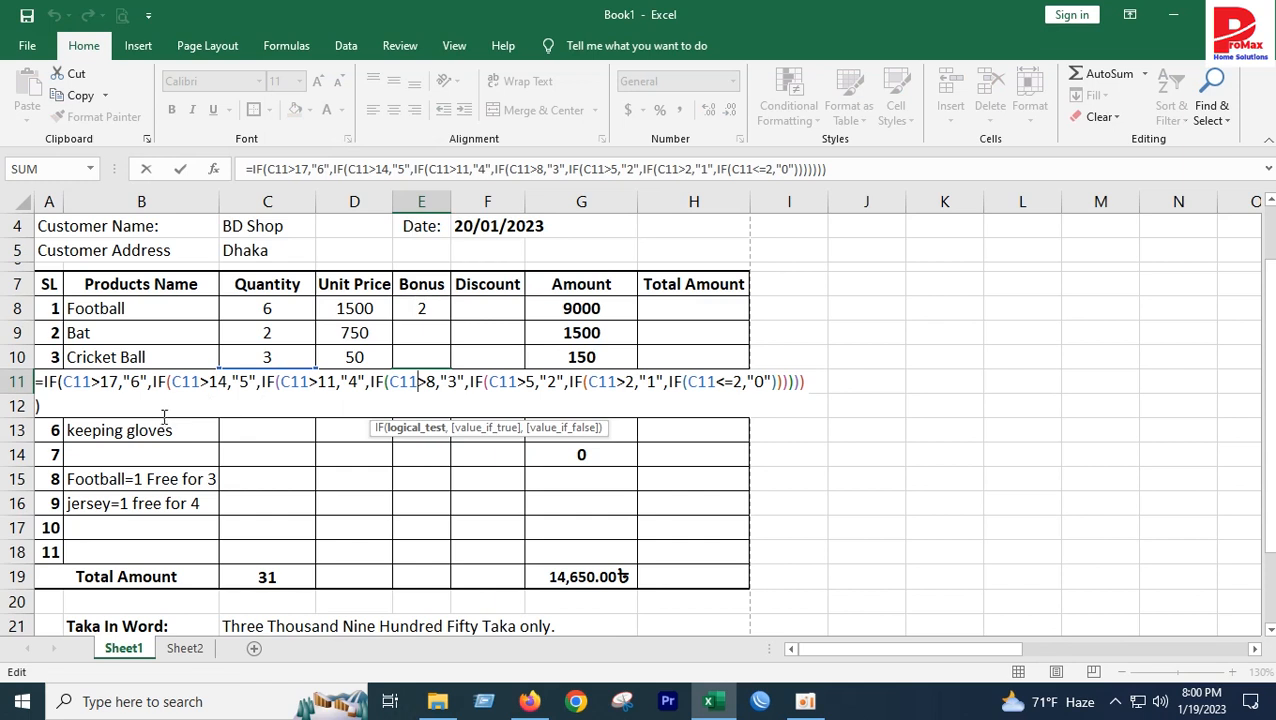
pyautogui.click(114, 381)
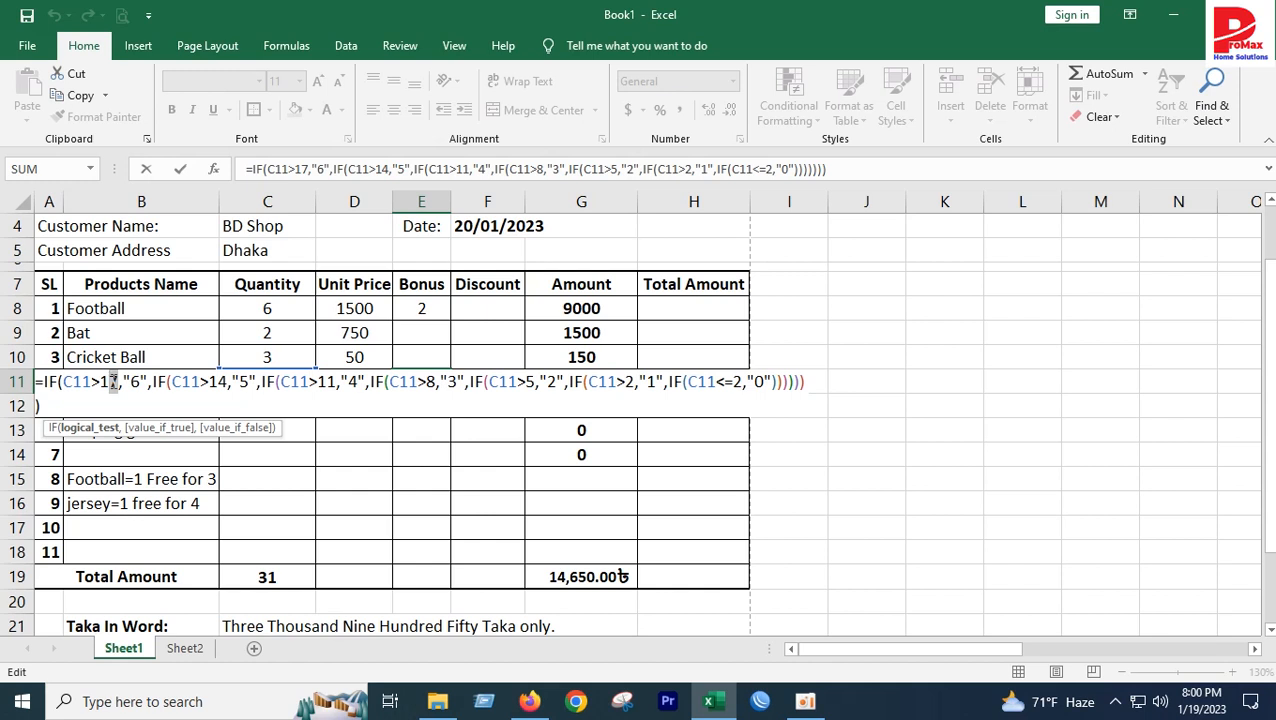
pyautogui.press('Delete')
pyautogui.write('9')
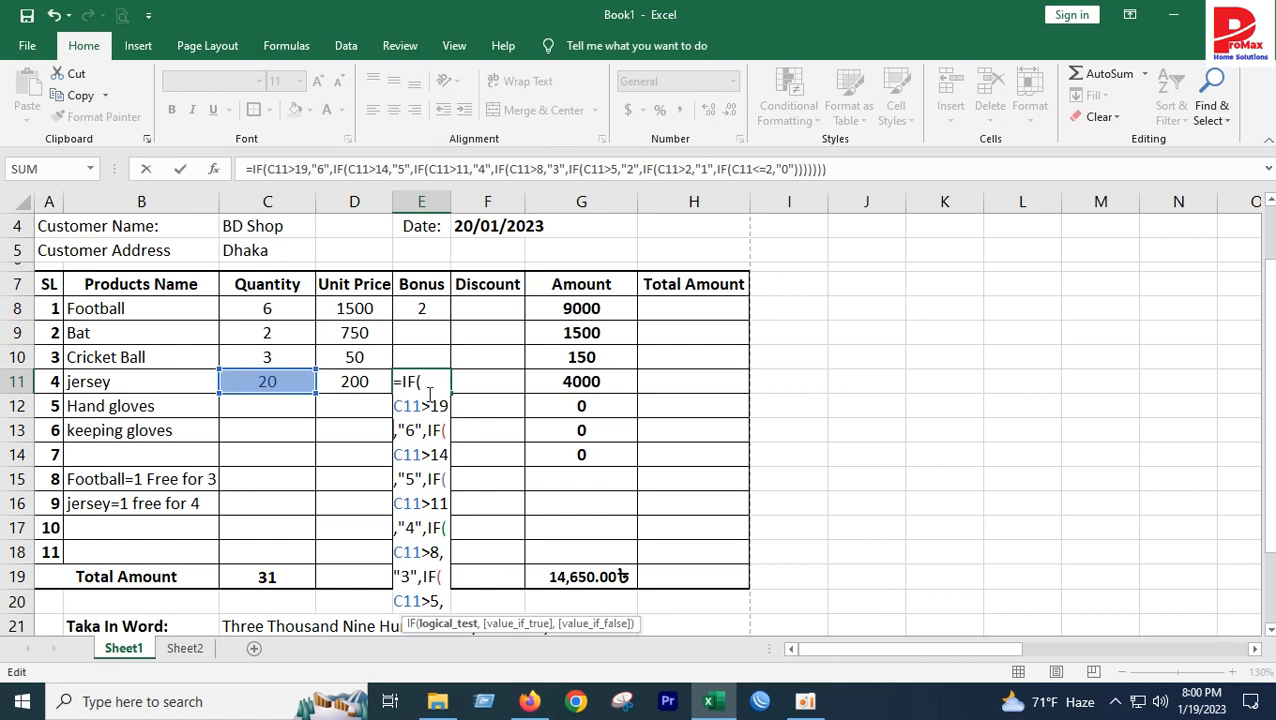
pyautogui.click(318, 170)
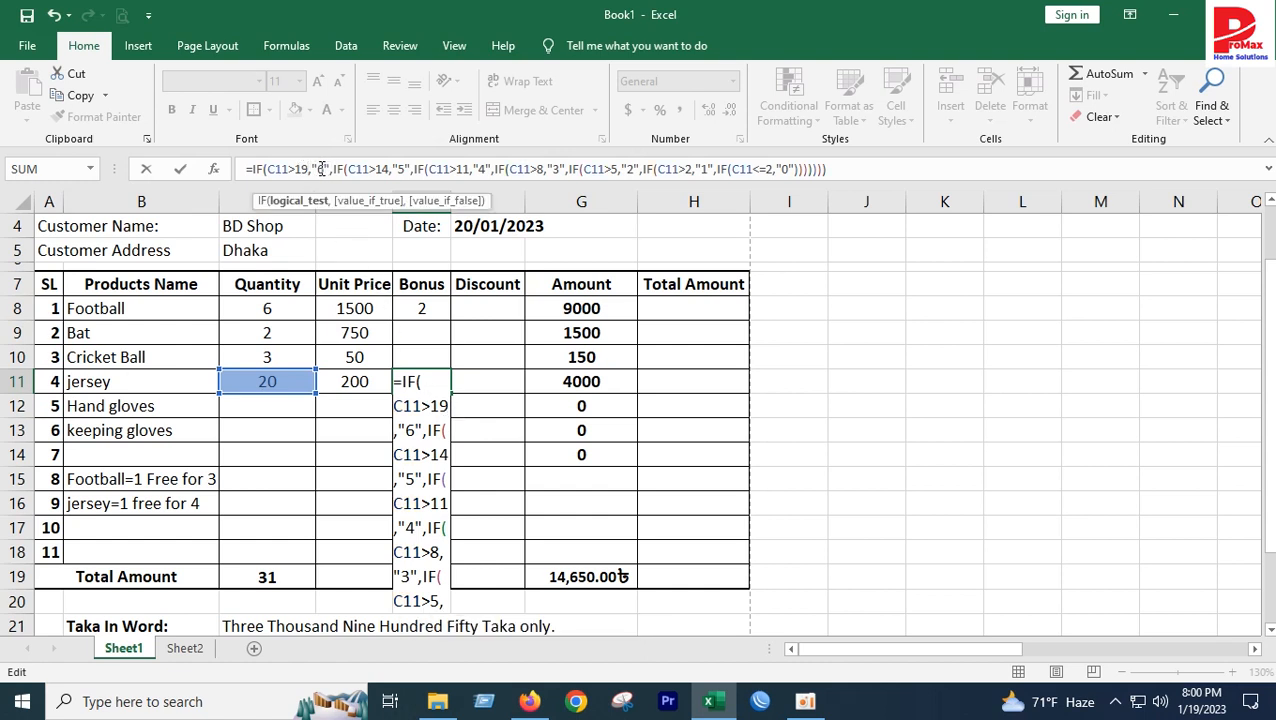
pyautogui.doubleClick(320, 169)
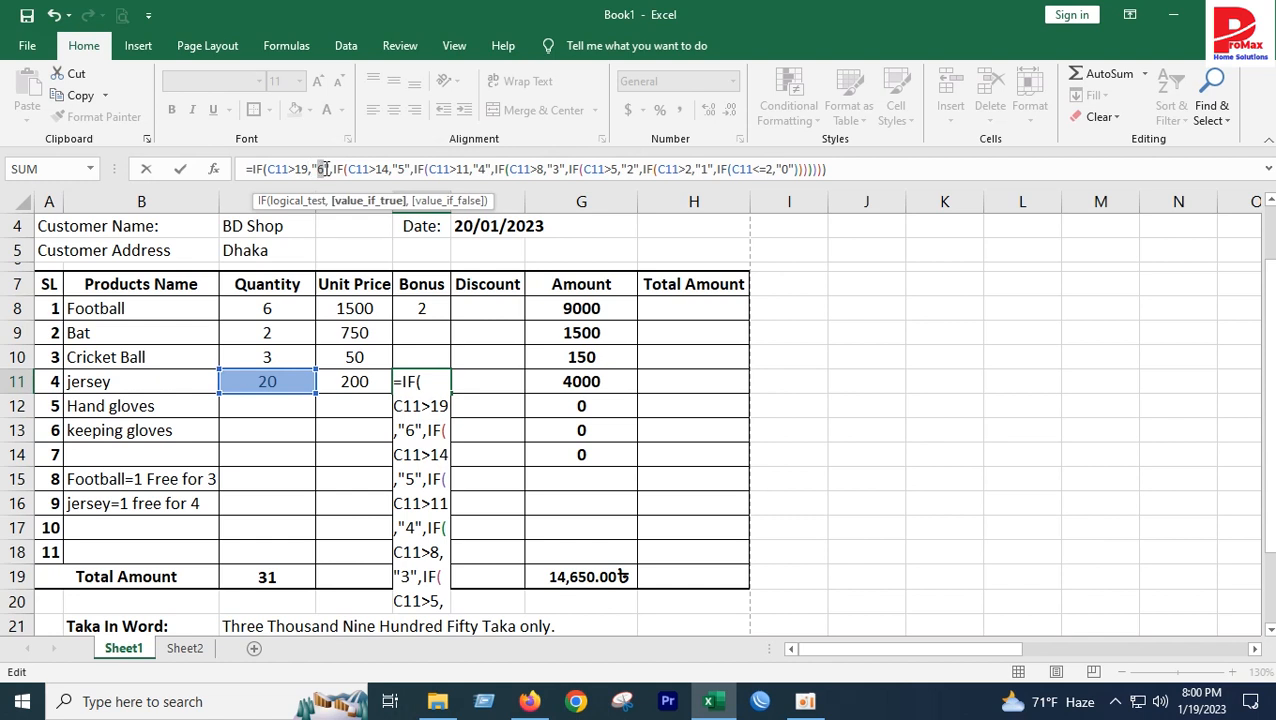
pyautogui.write('5')
# Change the second condition of the E11 formula to C11>15 returning "4", and make the third condition return "3"
pyautogui.click(387, 168)
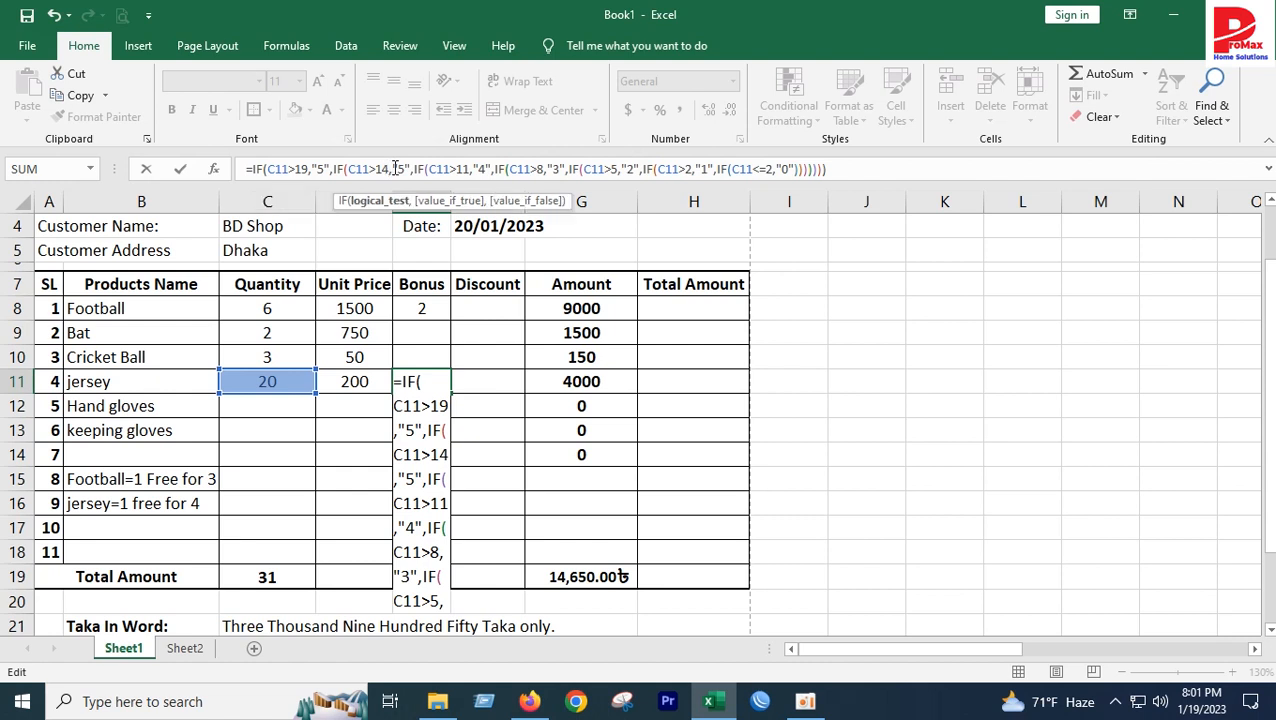
pyautogui.doubleClick(401, 169)
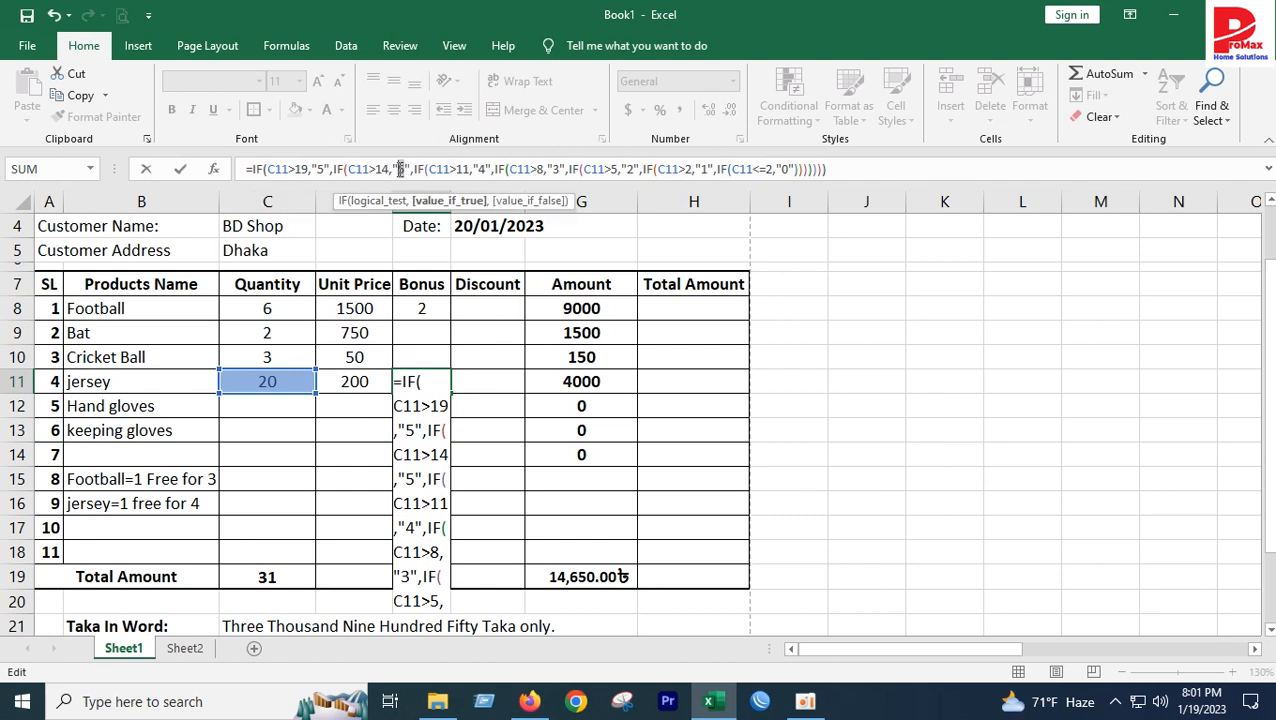
pyautogui.write('4')
pyautogui.click(466, 169)
pyautogui.doubleClick(463, 169)
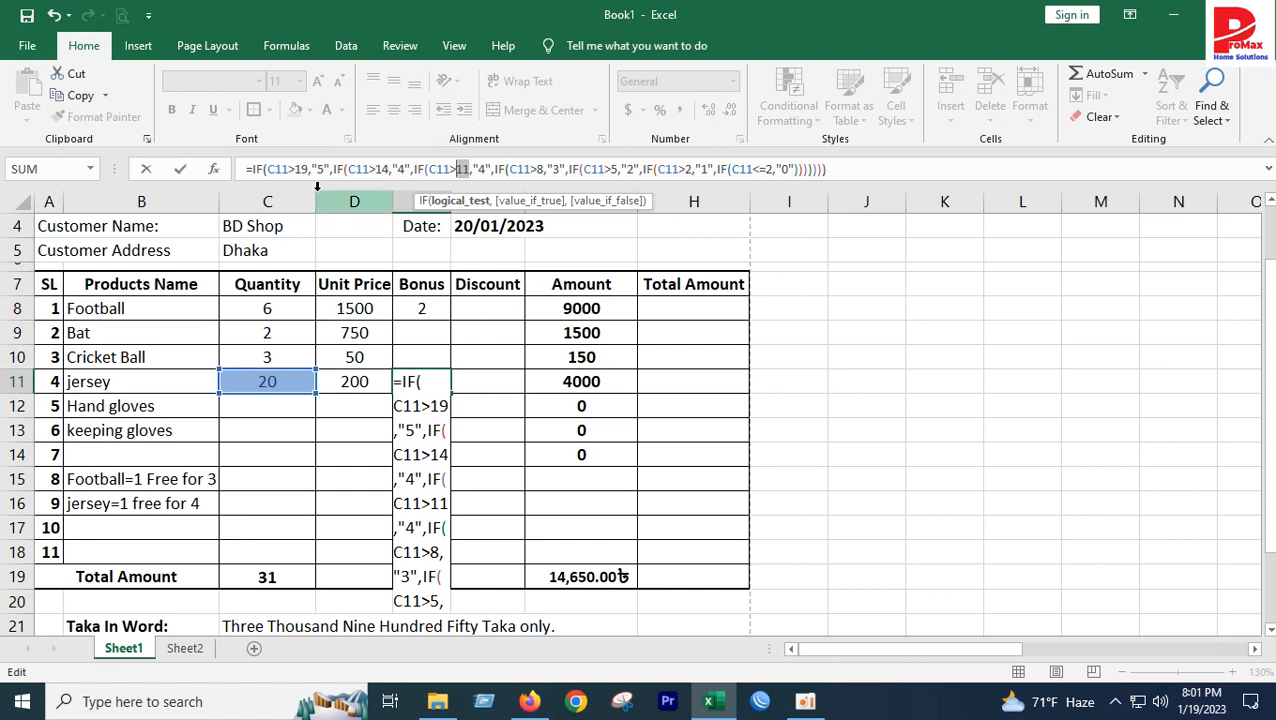
pyautogui.click(383, 169)
pyautogui.moveTo(388, 169); pyautogui.dragTo(383, 169)
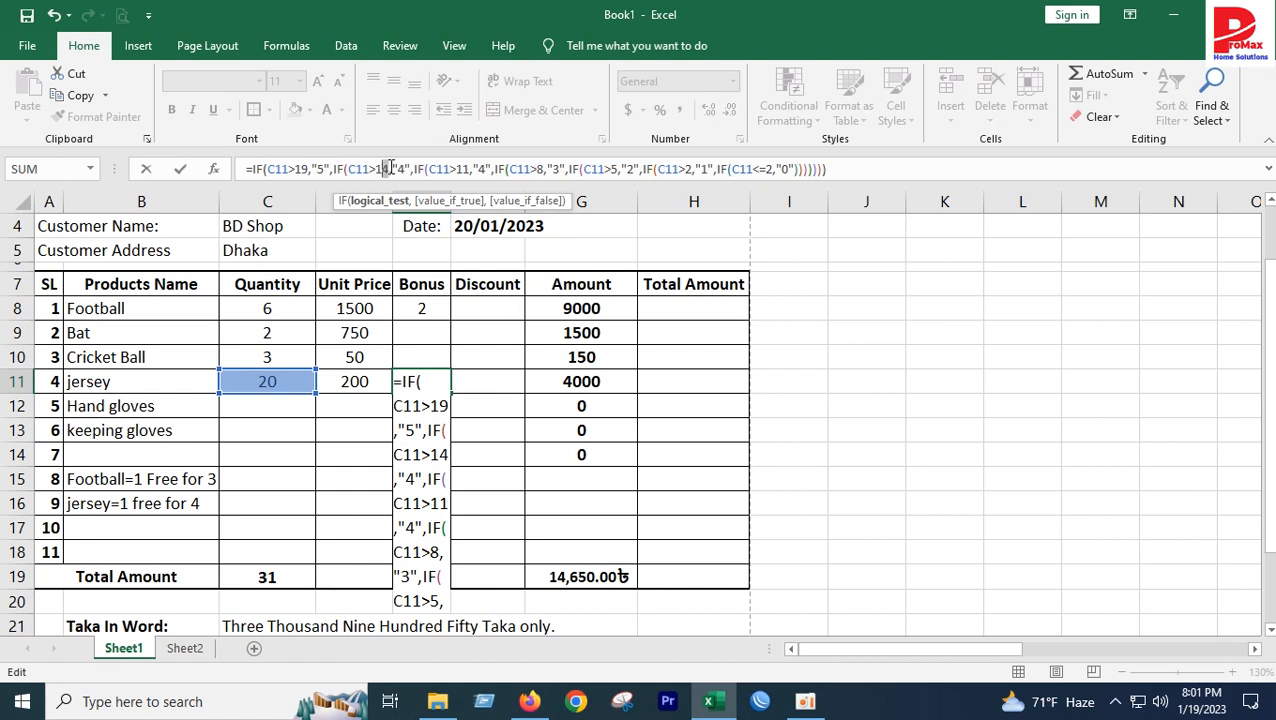
pyautogui.hotkey('shift', 'Left')
pyautogui.write('5')
pyautogui.doubleClick(483, 169)
pyautogui.write('3')
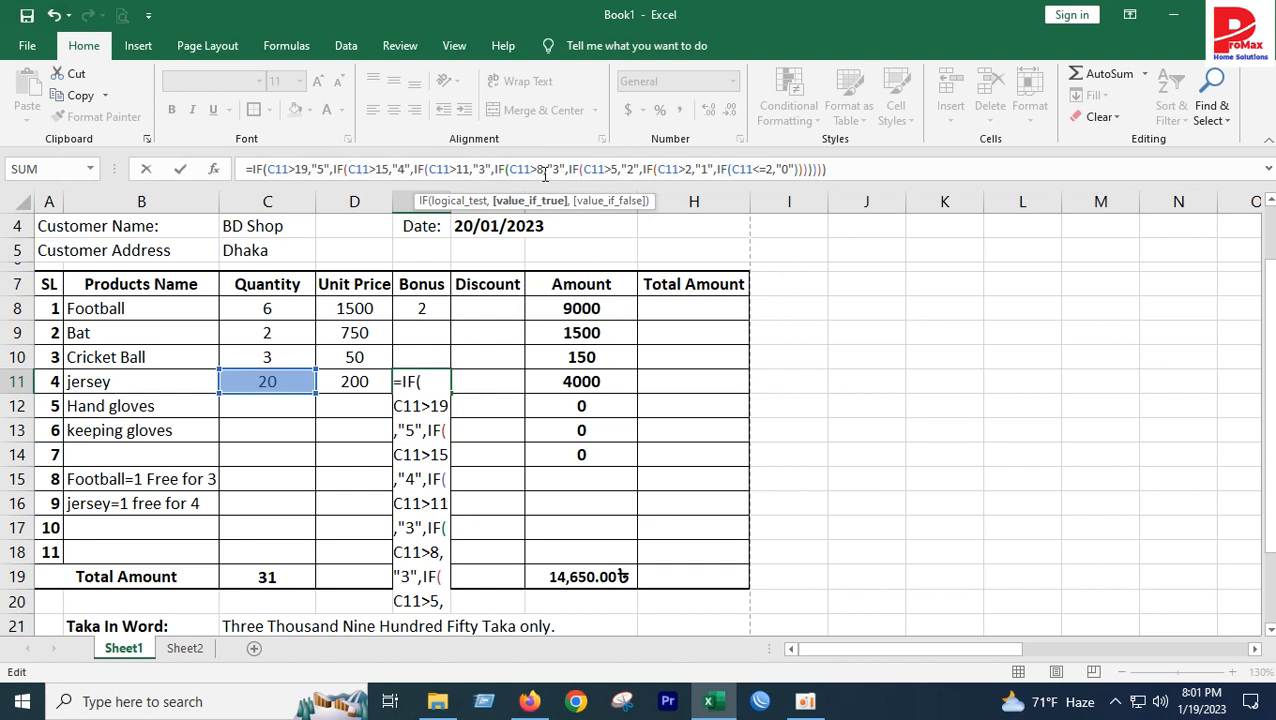
# Change the fourth condition of the E11 formula to test C11>7 and return "2"
pyautogui.doubleClick(553, 169)
pyautogui.doubleClick(539, 169)
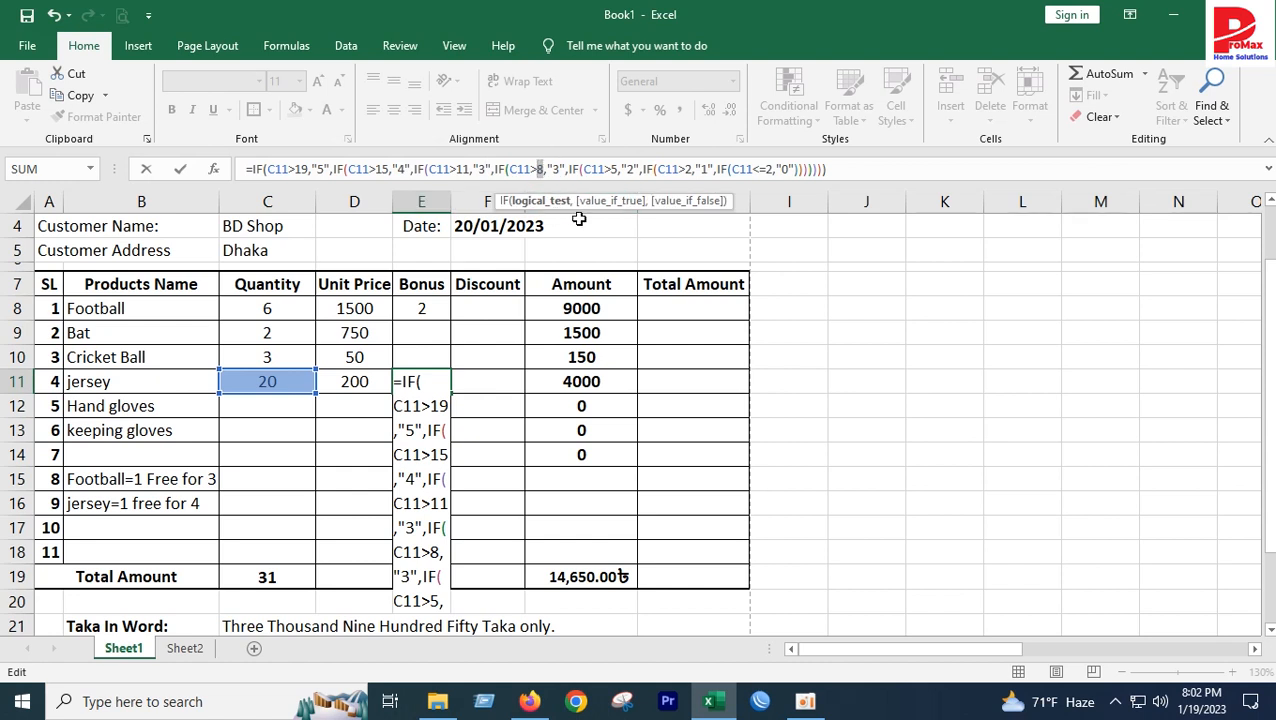
pyautogui.write('7')
pyautogui.doubleClick(557, 169)
pyautogui.write('2')
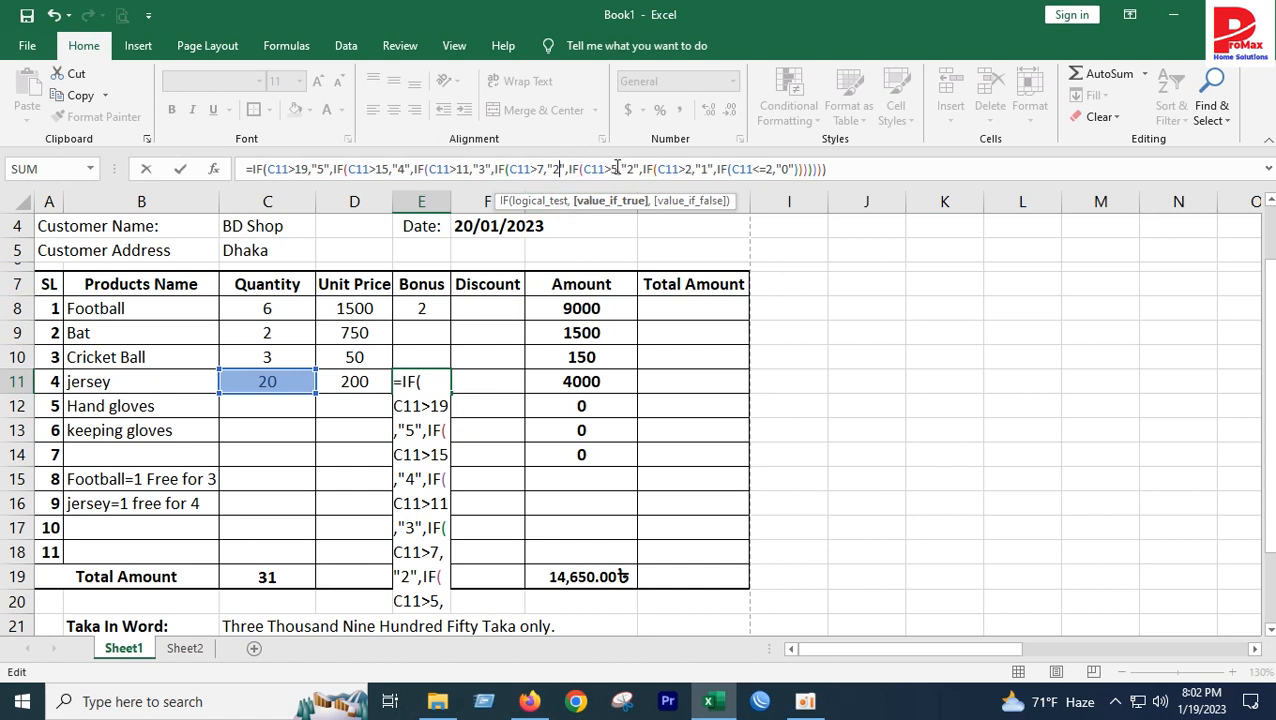
# Change the fifth condition of the E11 formula to test C11>3 and return "1"
pyautogui.write('3')
pyautogui.doubleClick(631, 169)
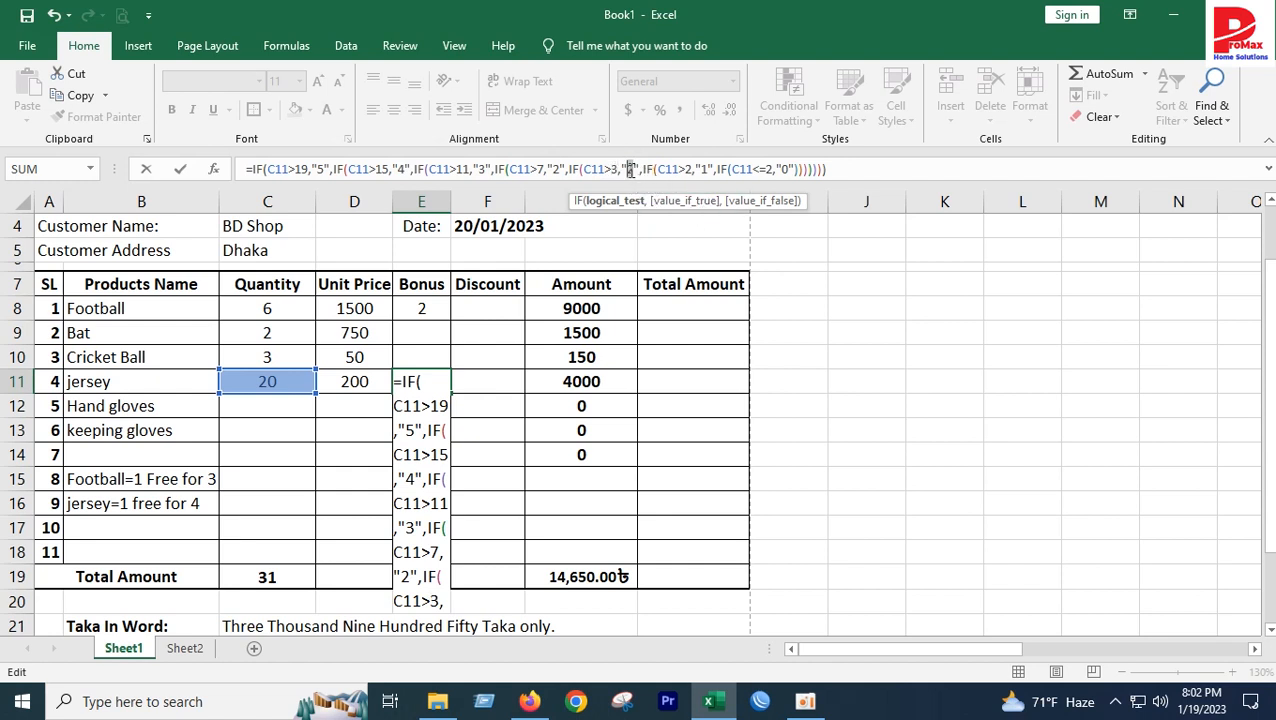
pyautogui.write('1')
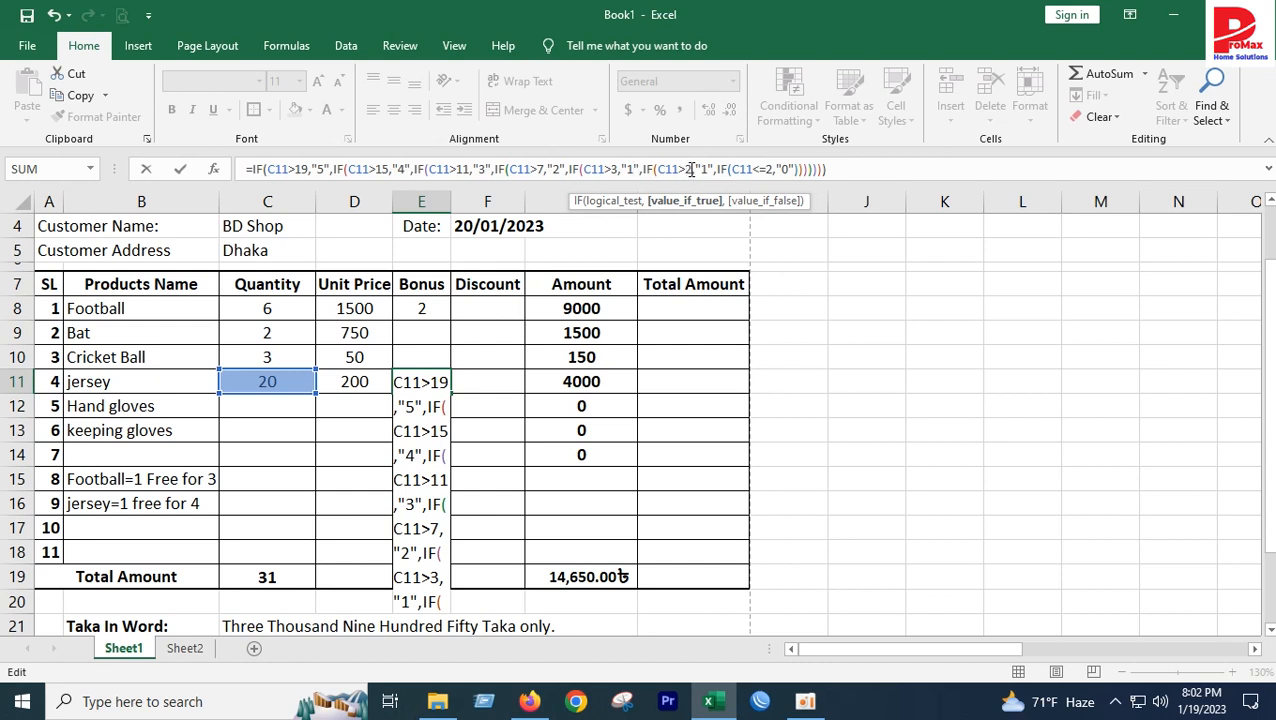
# Delete the redundant IF(C11>2,"1", condition from the E11 formula
pyautogui.click(688, 169)
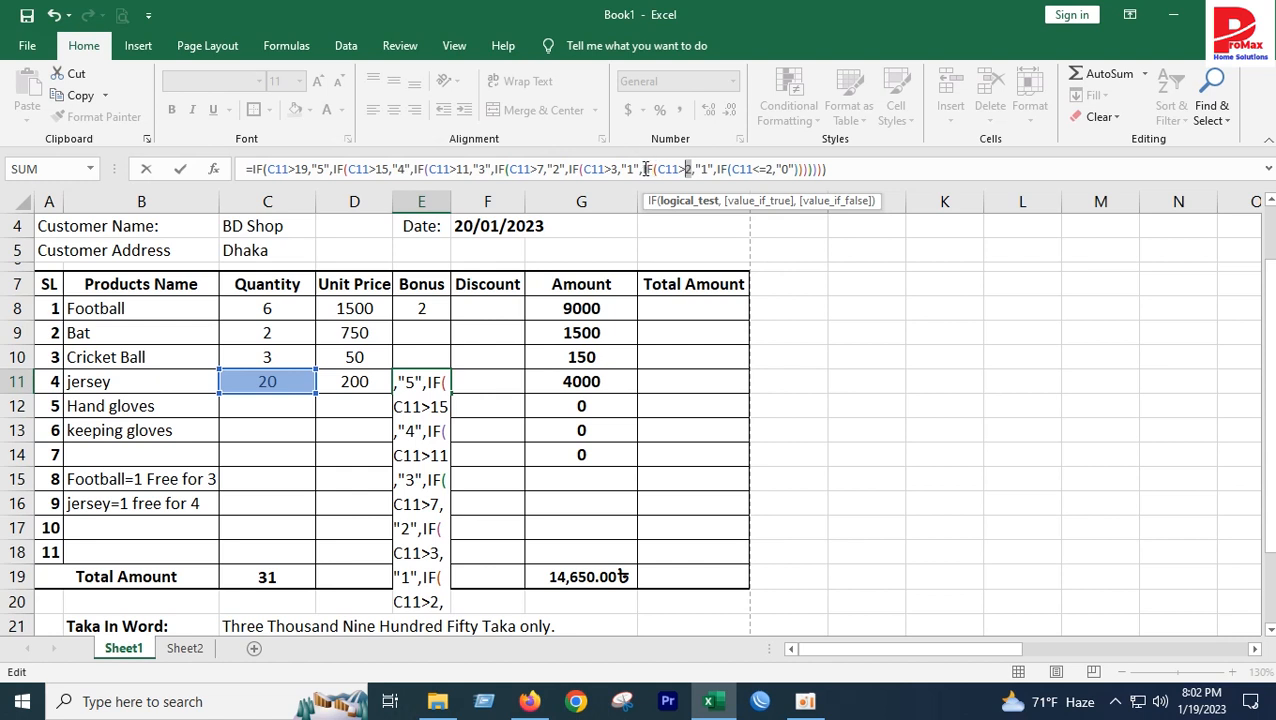
pyautogui.moveTo(645, 169); pyautogui.dragTo(714, 168)
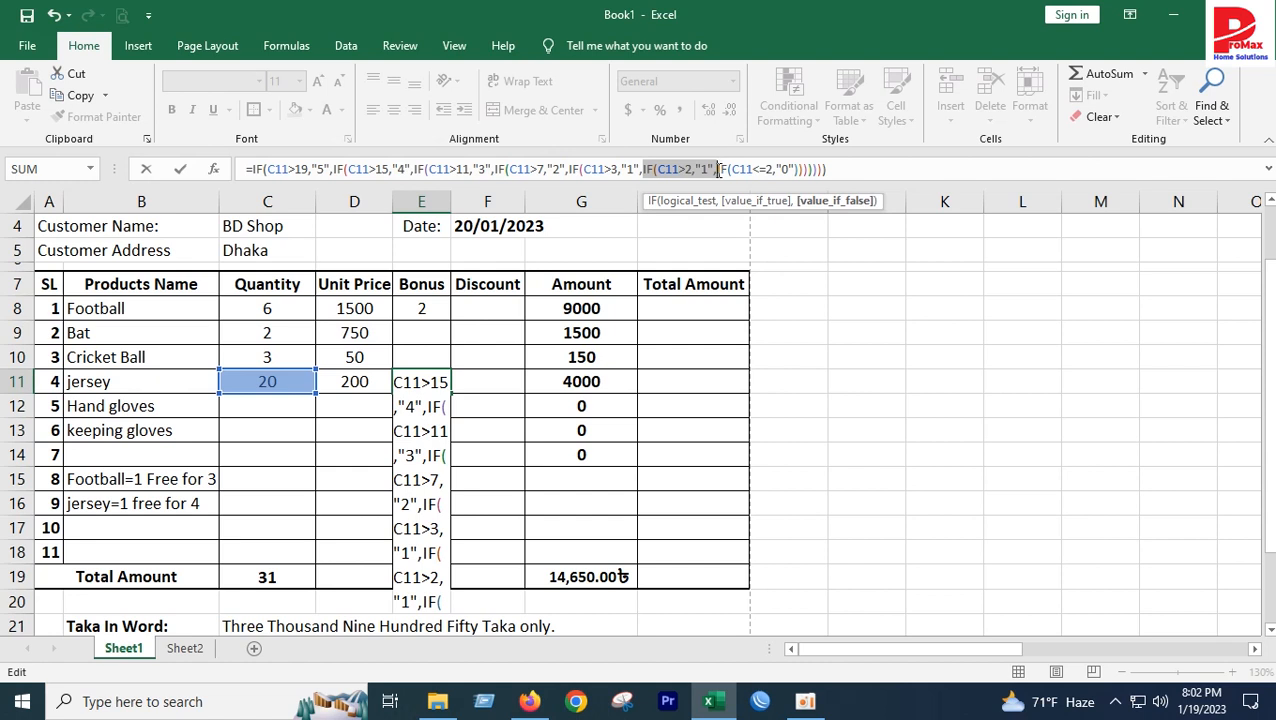
pyautogui.press('BackSpace')
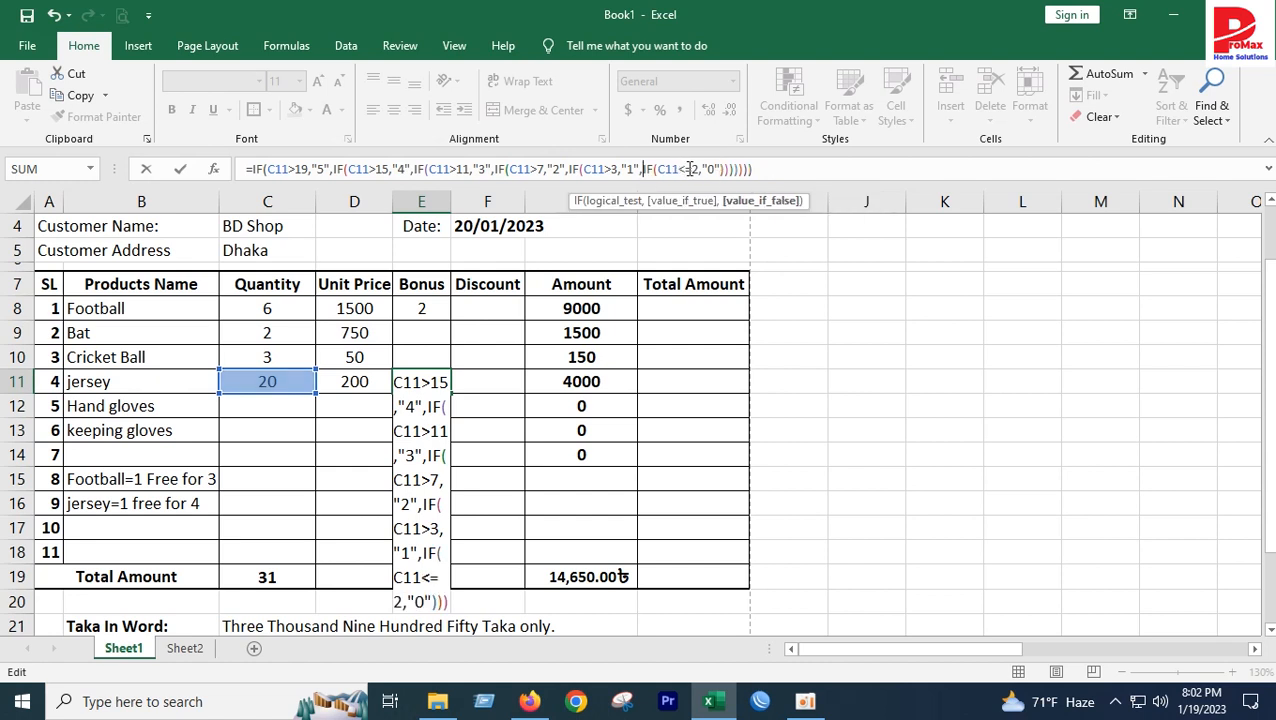
# Change the last condition of the E11 formula to C11<=3, remove the surplus closing parenthesis and commit the formula
pyautogui.click(692, 170)
pyautogui.write('3')
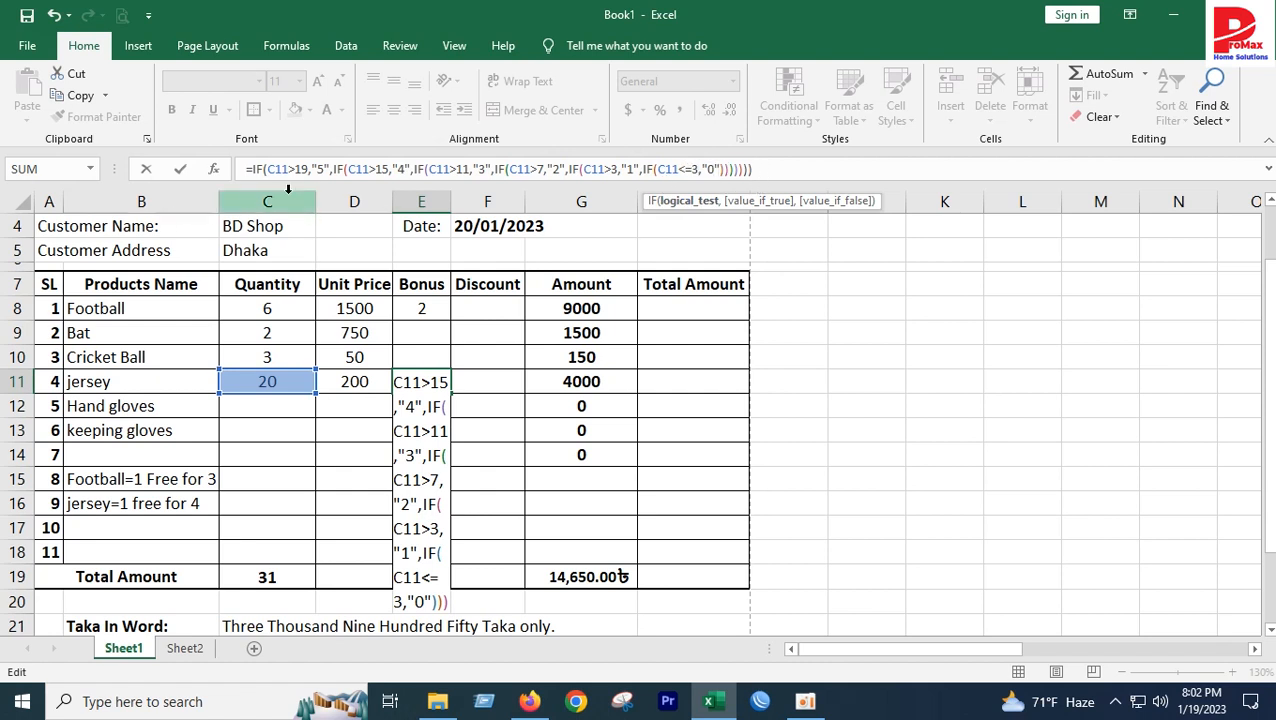
pyautogui.click(752, 170)
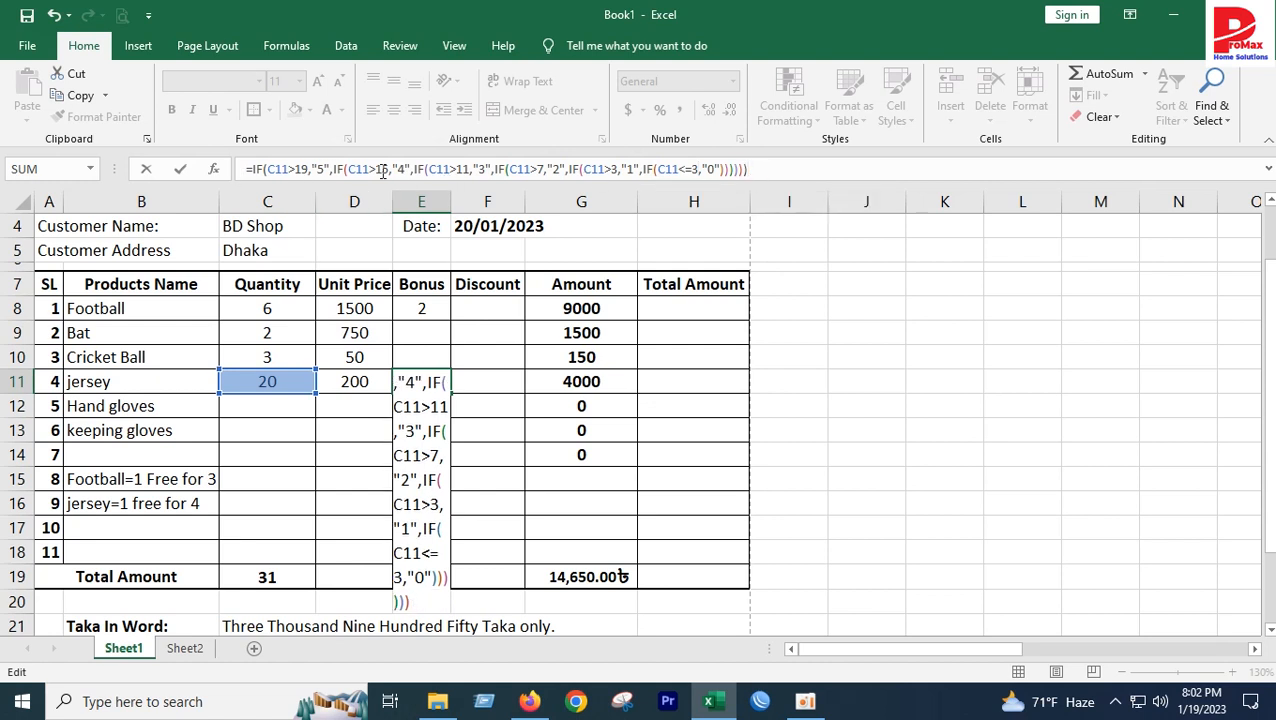
pyautogui.press('Return')
pyautogui.press('Return')
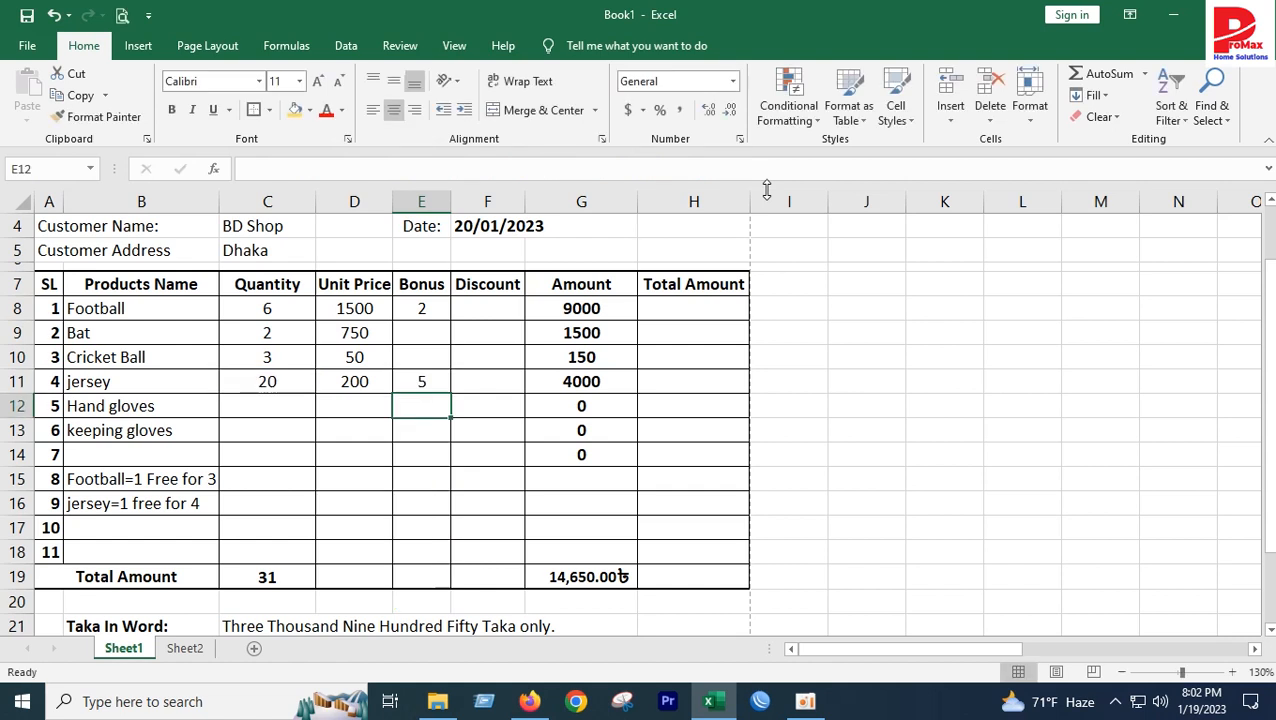
# Set the jersey quantity in C11 to 11 and check the jersey bonus in E11
pyautogui.click(449, 383)
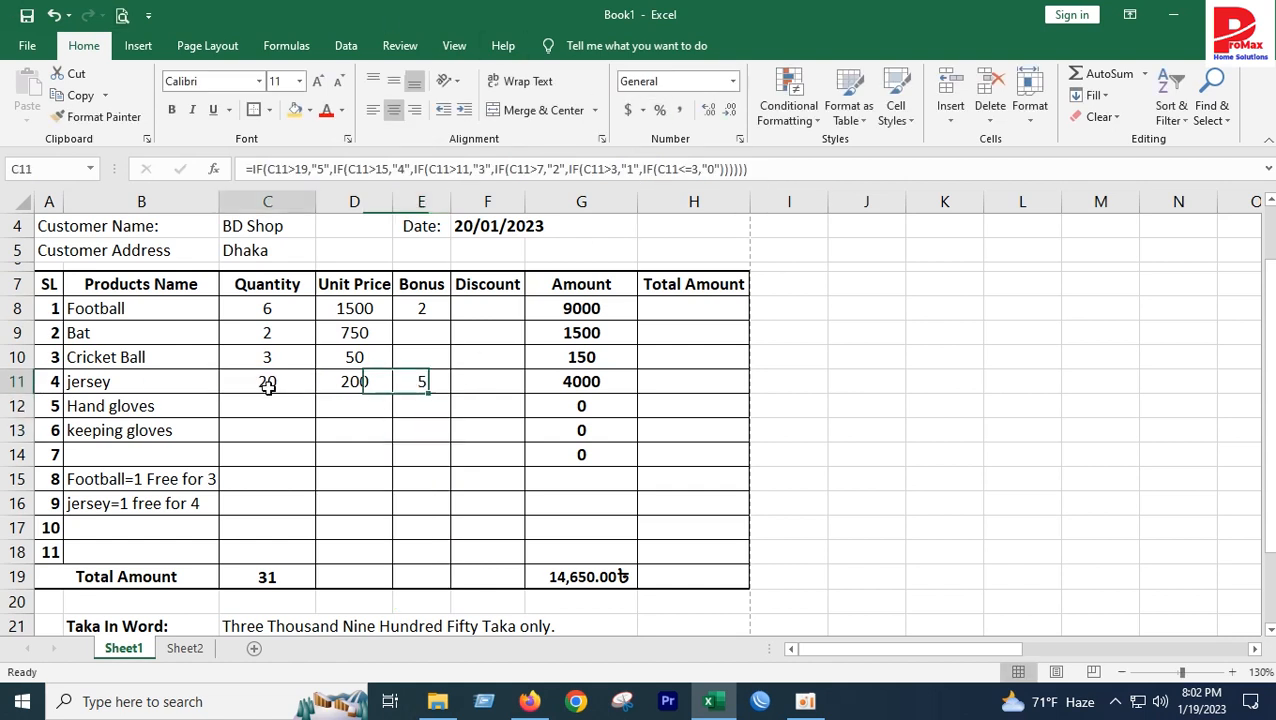
pyautogui.click(285, 381)
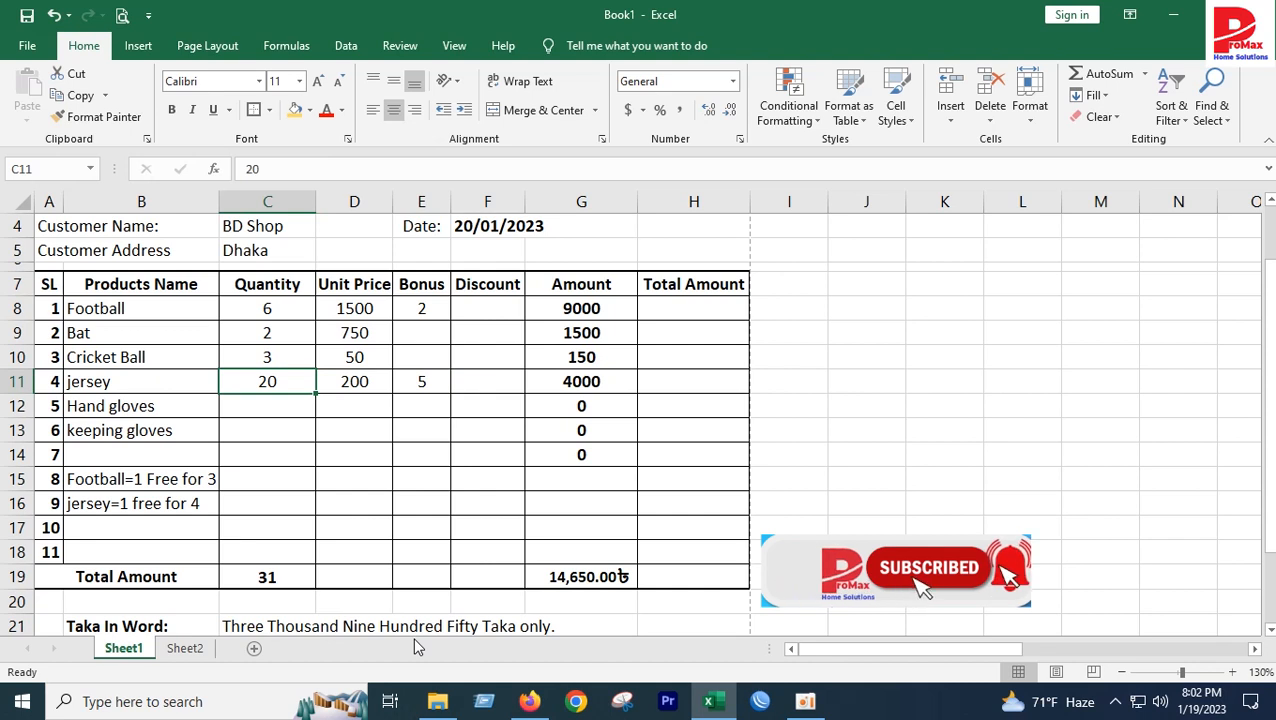
pyautogui.write('11')
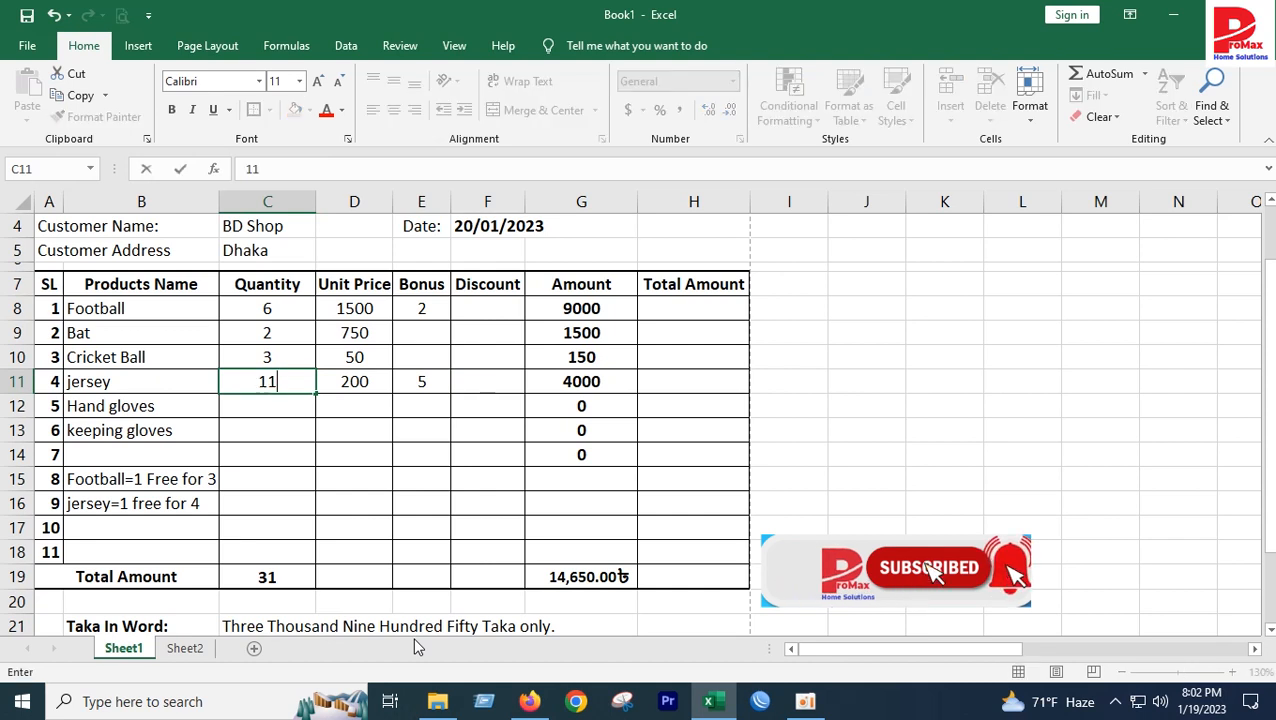
pyautogui.press('Return')
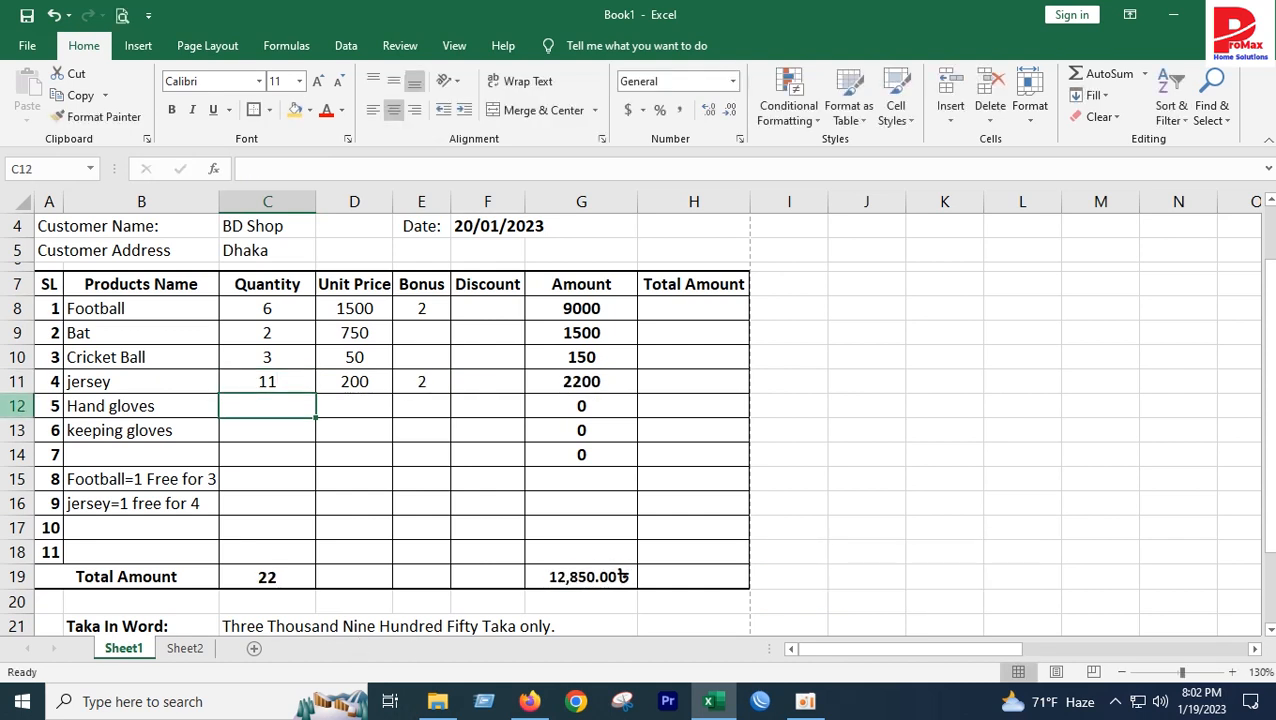
pyautogui.click(427, 384)
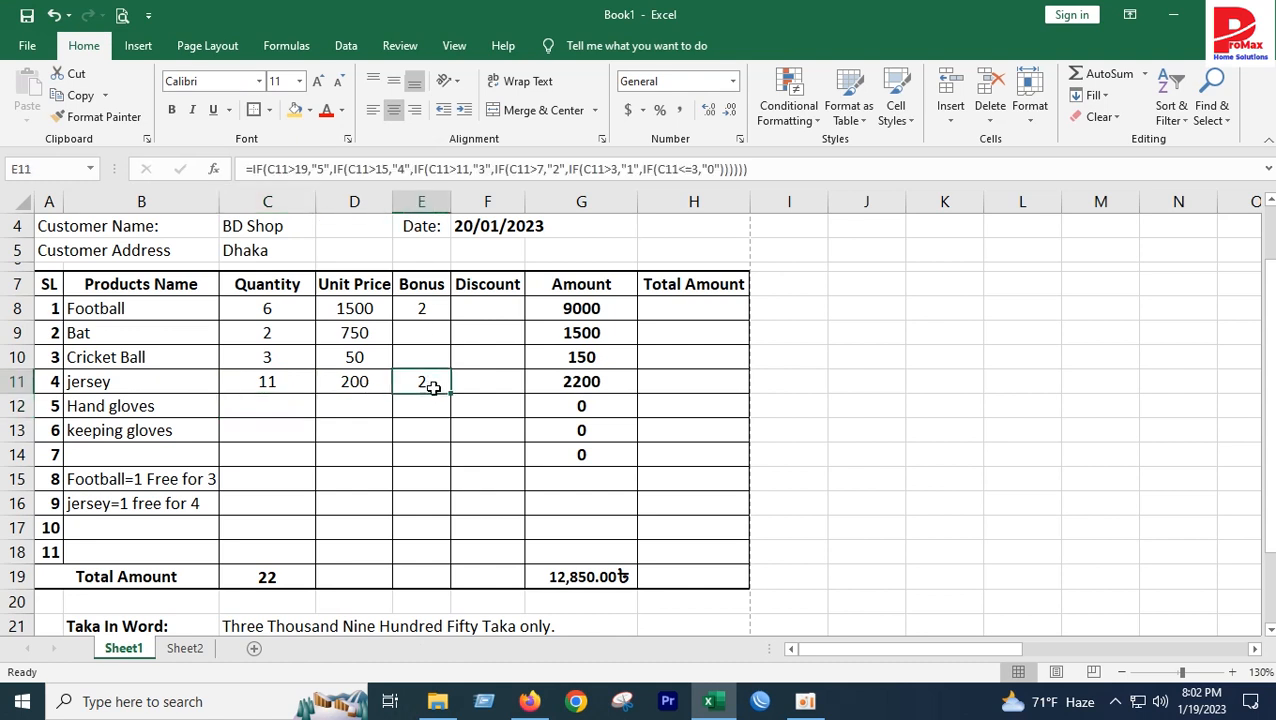
pyautogui.click(258, 386)
pyautogui.click(359, 421)
pyautogui.click(430, 381)
# Enter the formula =G8*5% in F8 to calculate the Football discount
pyautogui.click(475, 309)
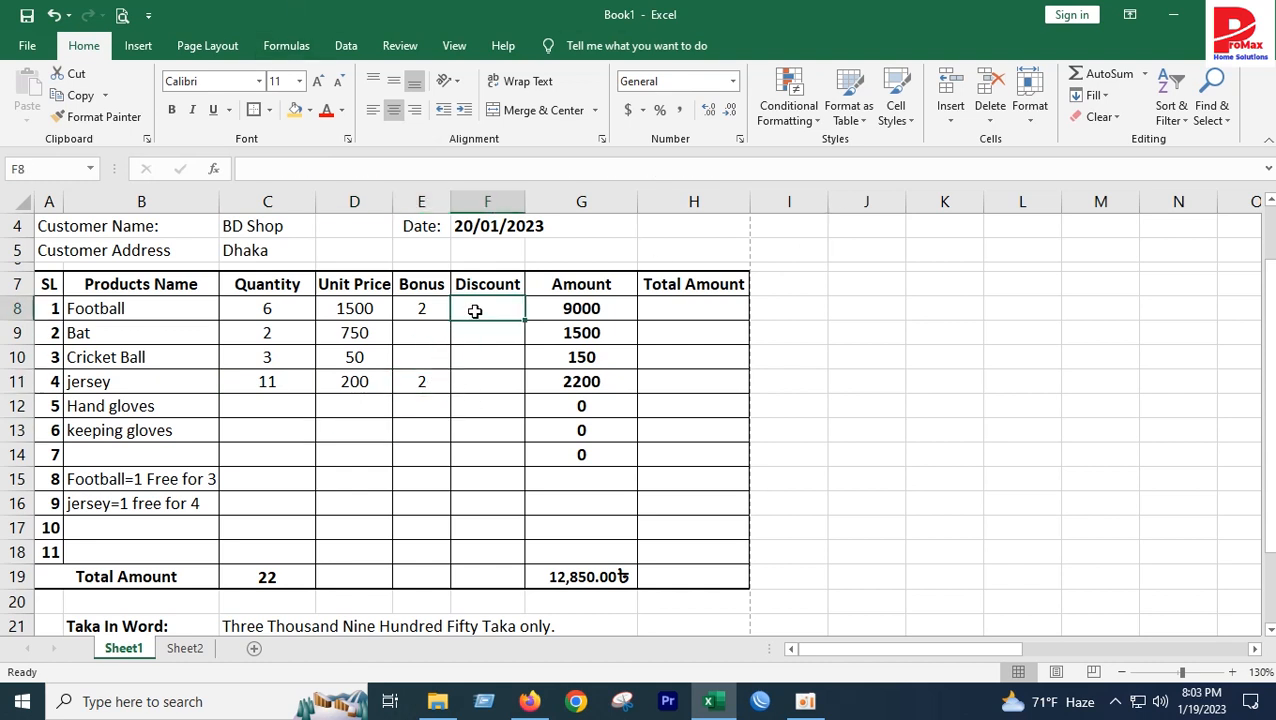
pyautogui.write('=')
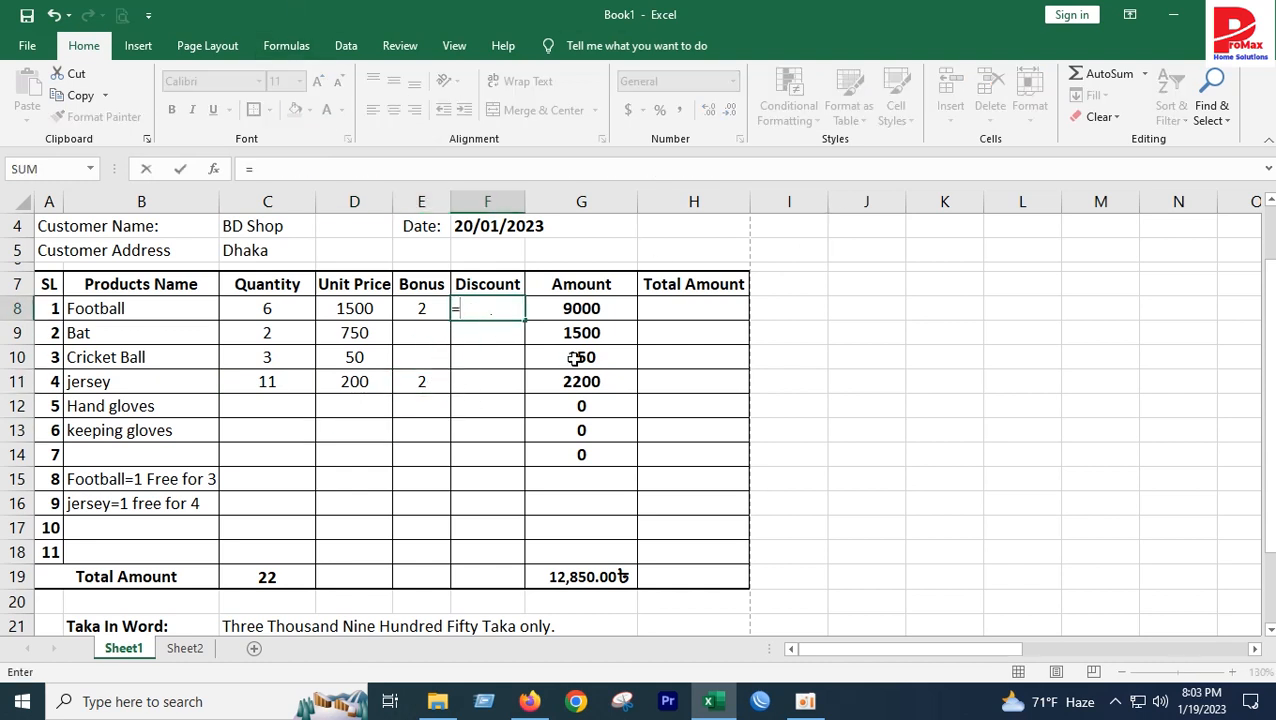
pyautogui.click(595, 311)
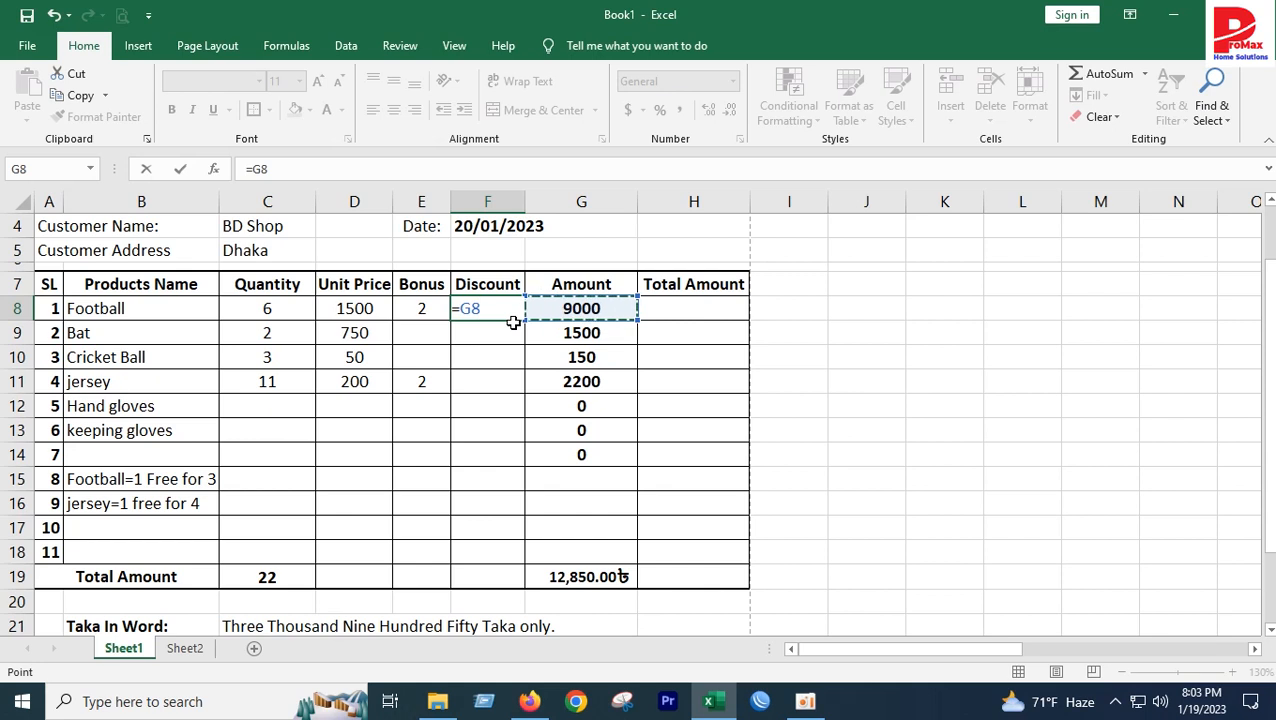
pyautogui.write('*')
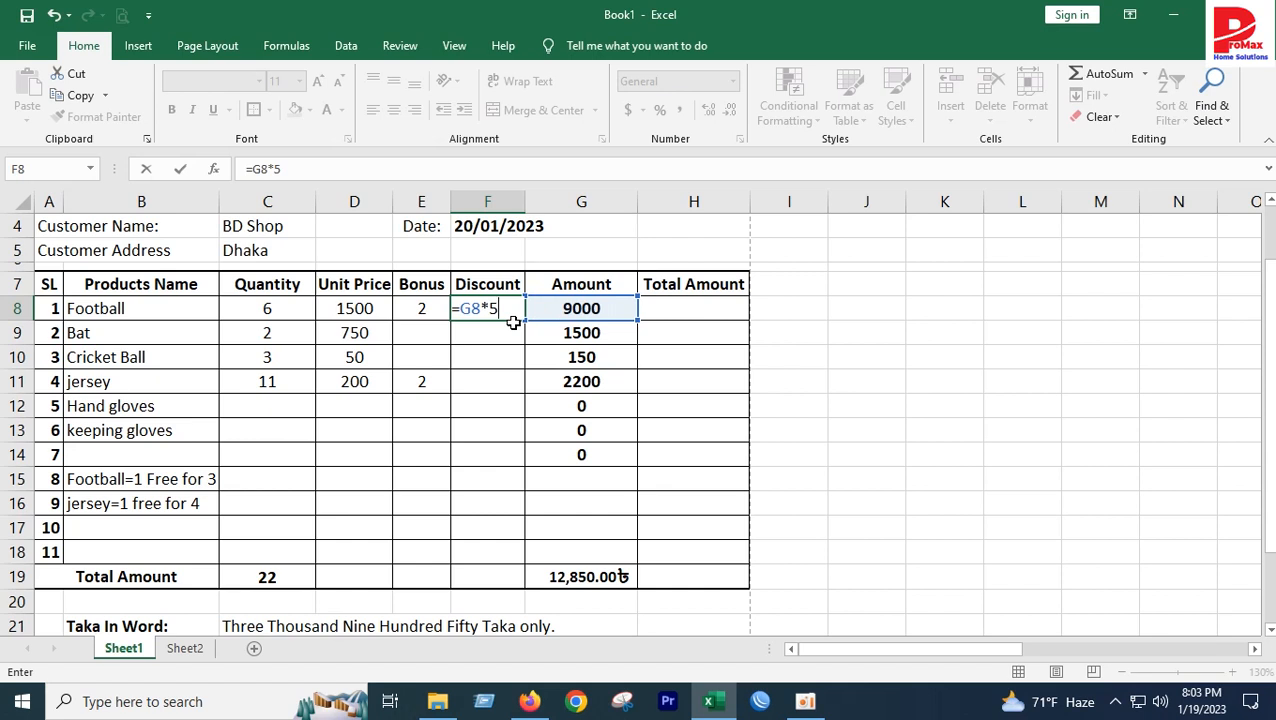
pyautogui.press('Return')
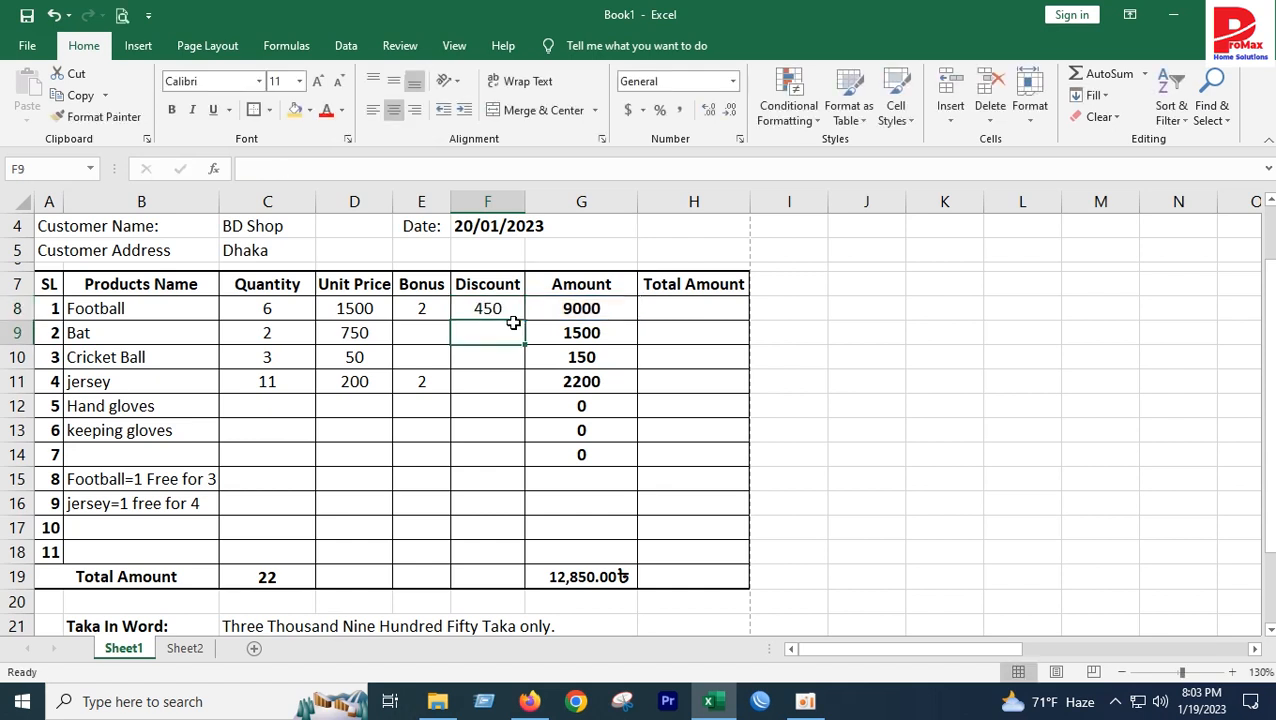
# Replace the Football discount formula in F8 with =(G8*5)/100
pyautogui.click(490, 306)
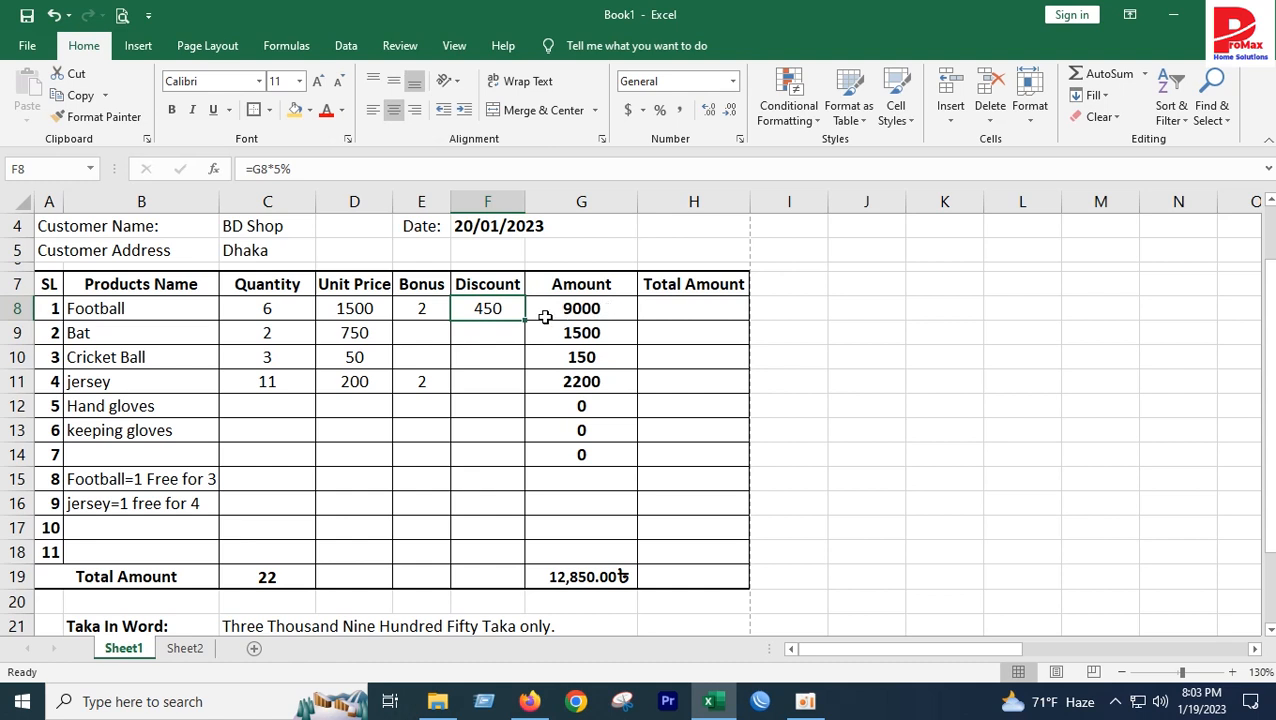
pyautogui.write('=')
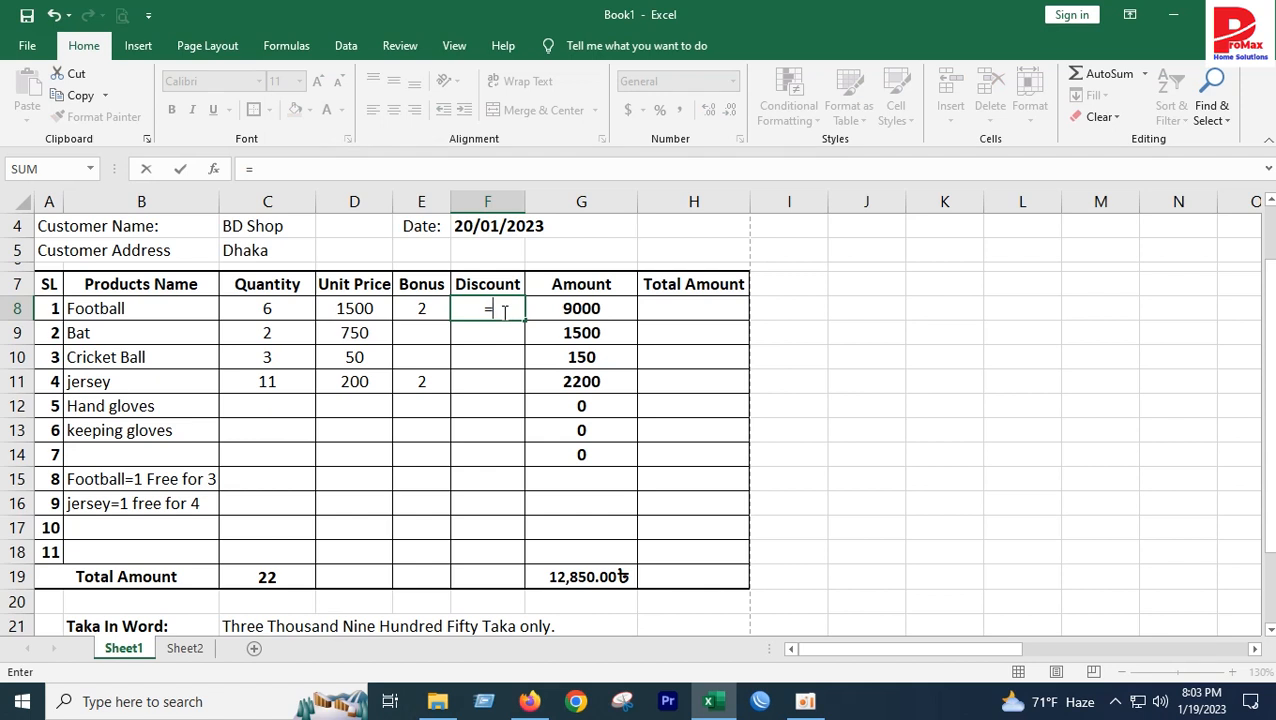
pyautogui.write('(')
pyautogui.click(590, 311)
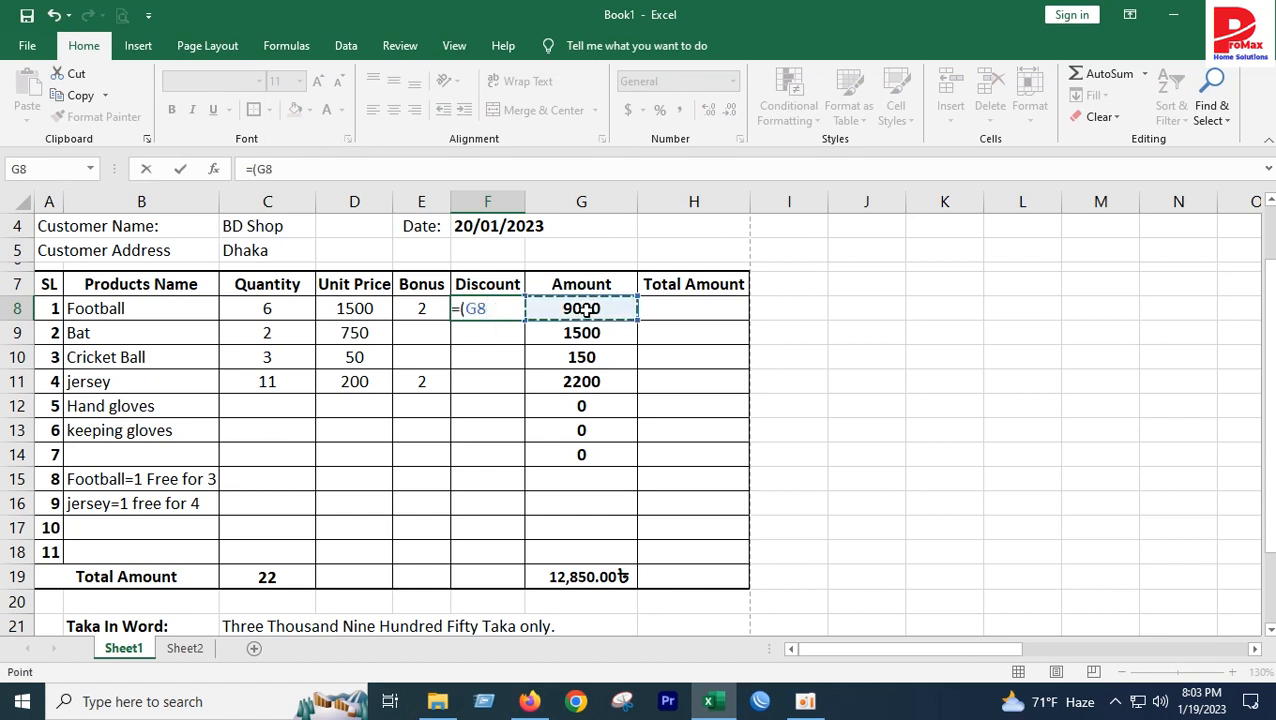
pyautogui.write('*')
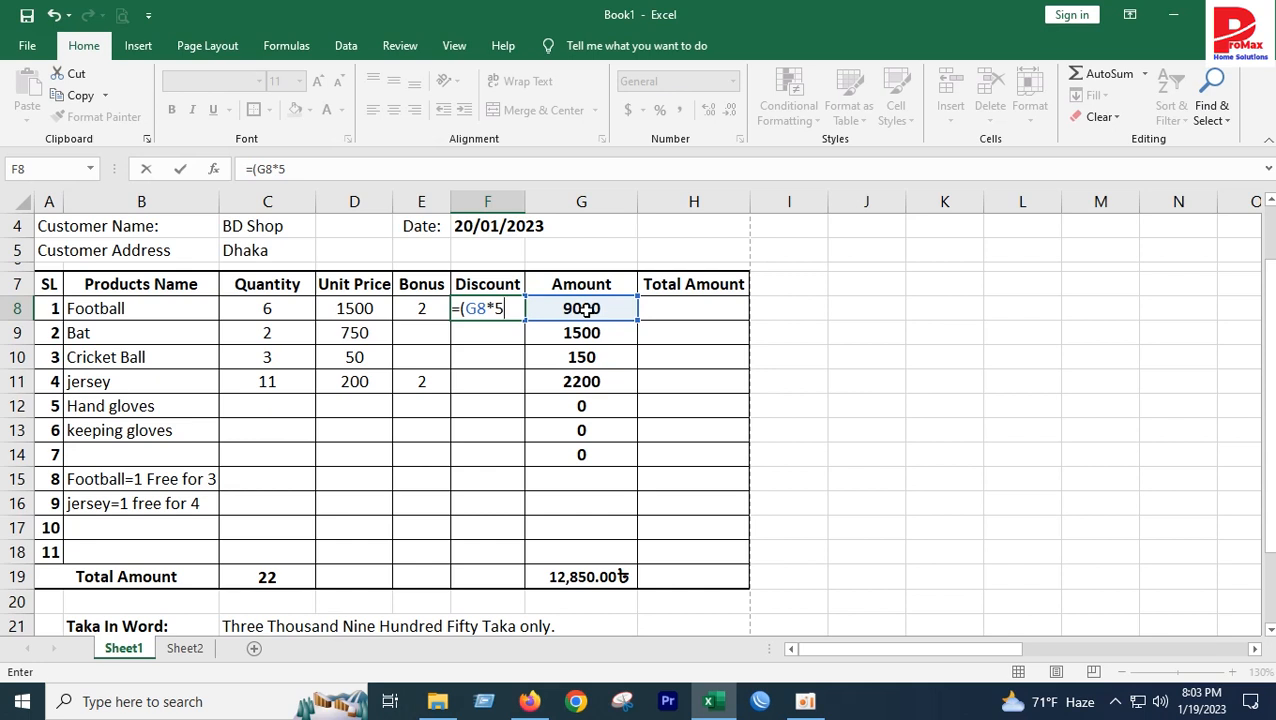
pyautogui.write('5)/100')
pyautogui.press('Return')
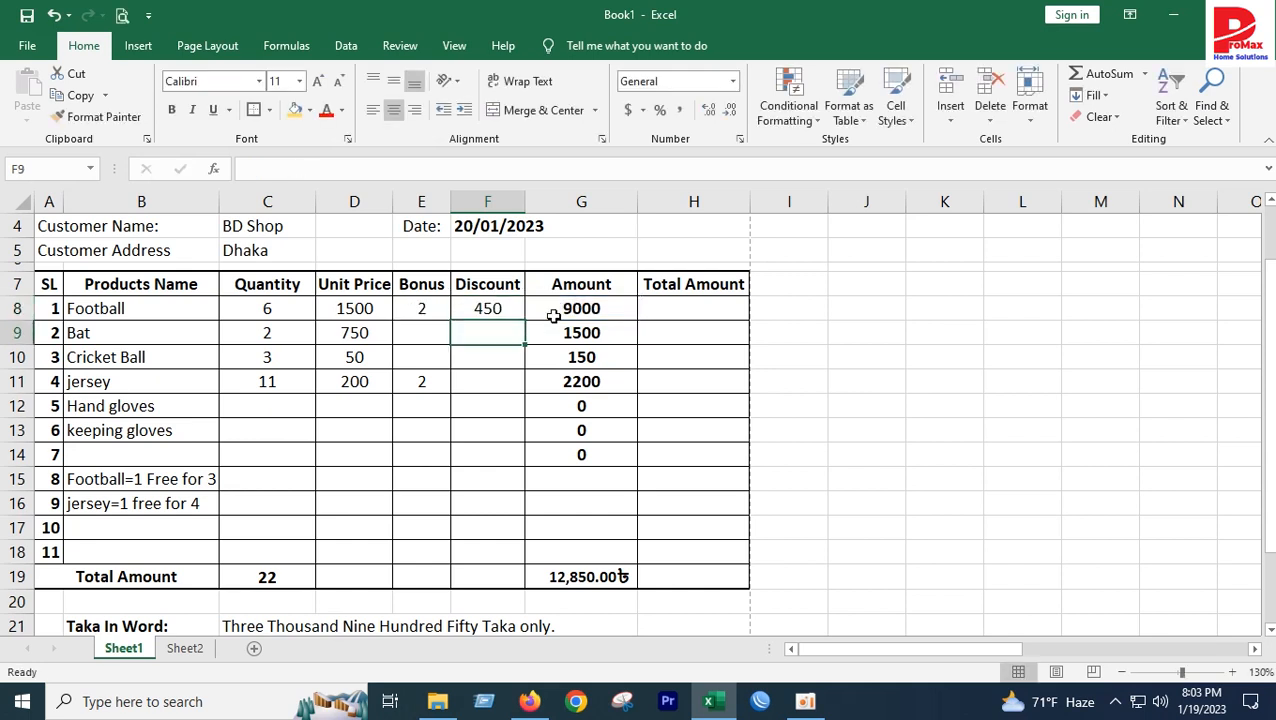
# Enter =G8*5% as the Football discount formula in F8 and fill it down through F18
pyautogui.click(495, 310)
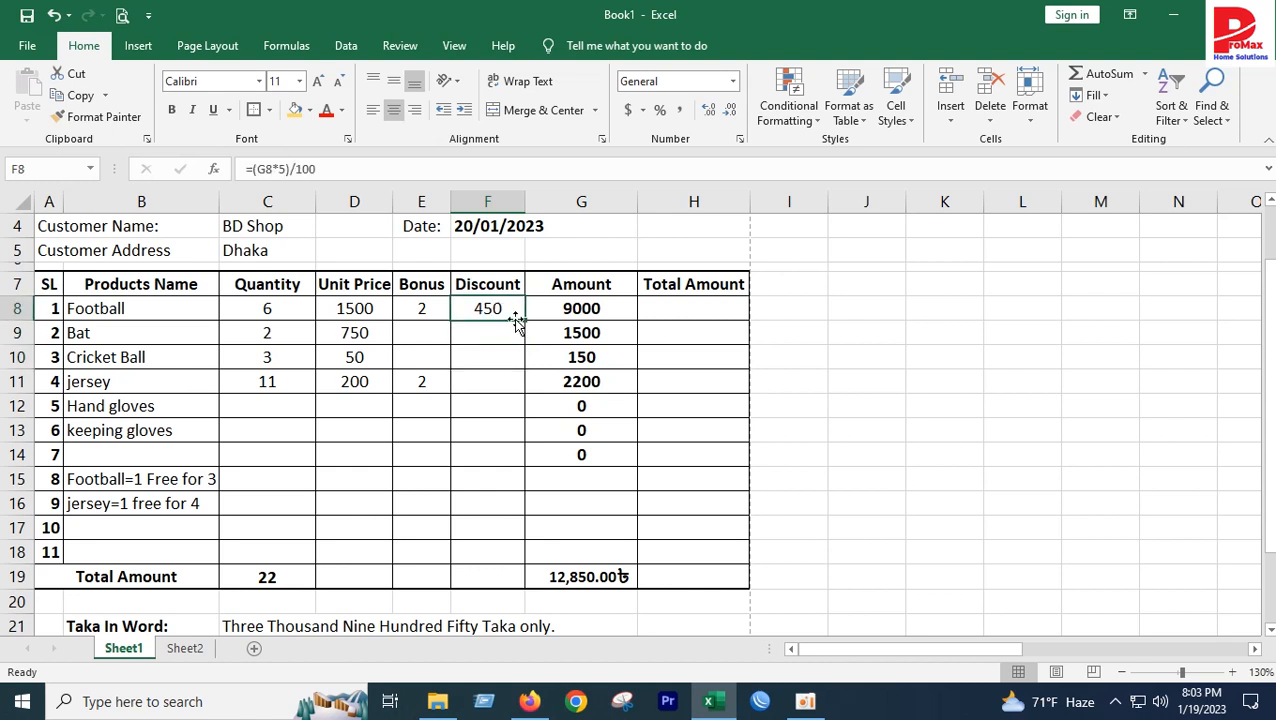
pyautogui.write('=')
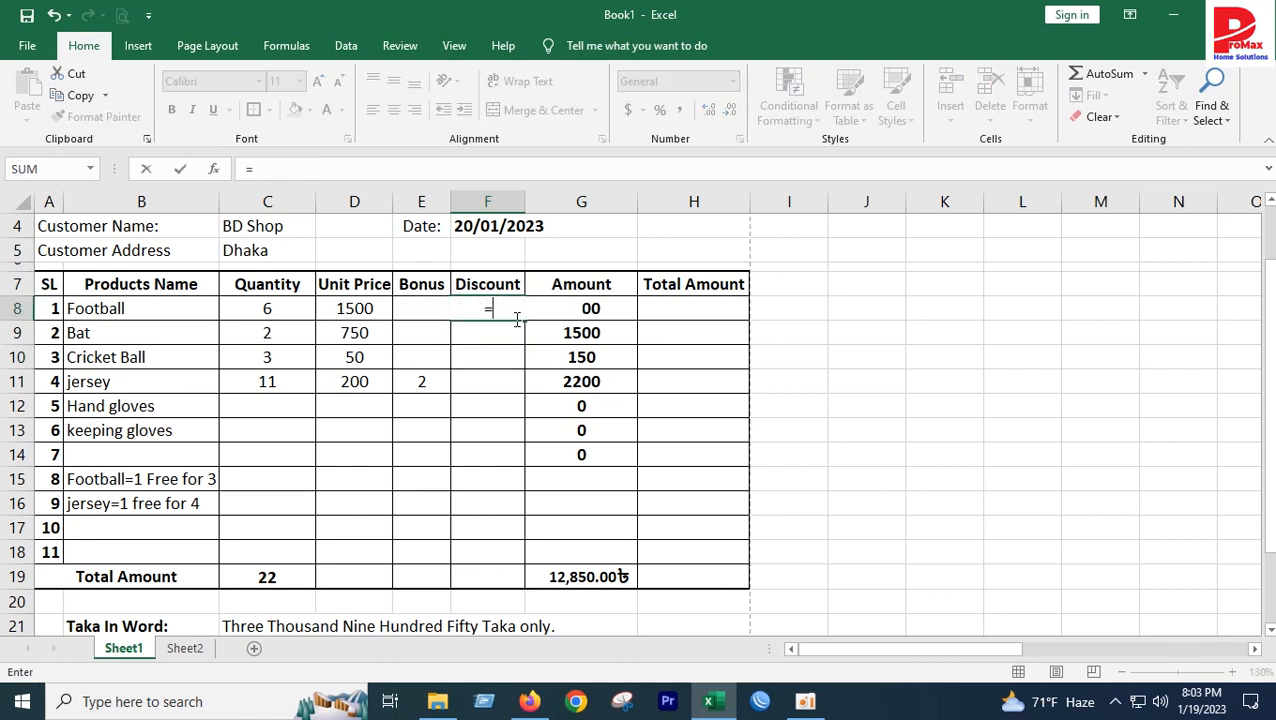
pyautogui.click(594, 310)
pyautogui.write('*5')
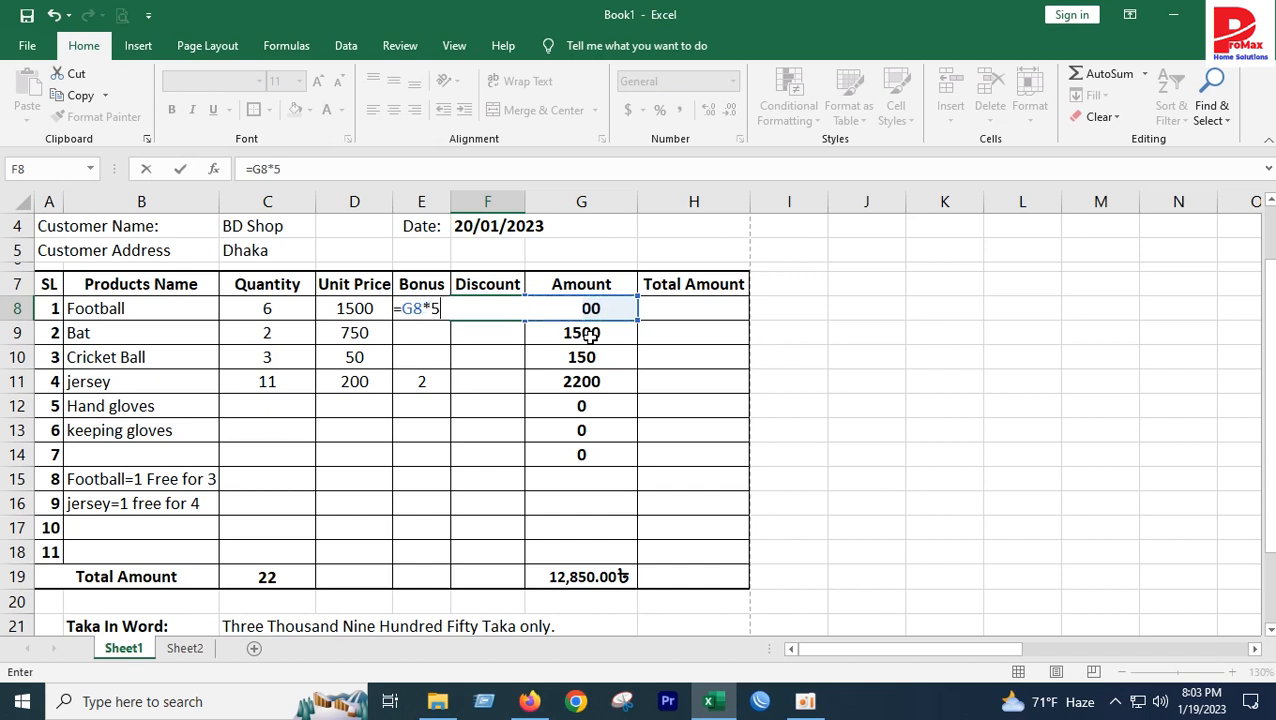
pyautogui.write('%')
pyautogui.click(637, 434)
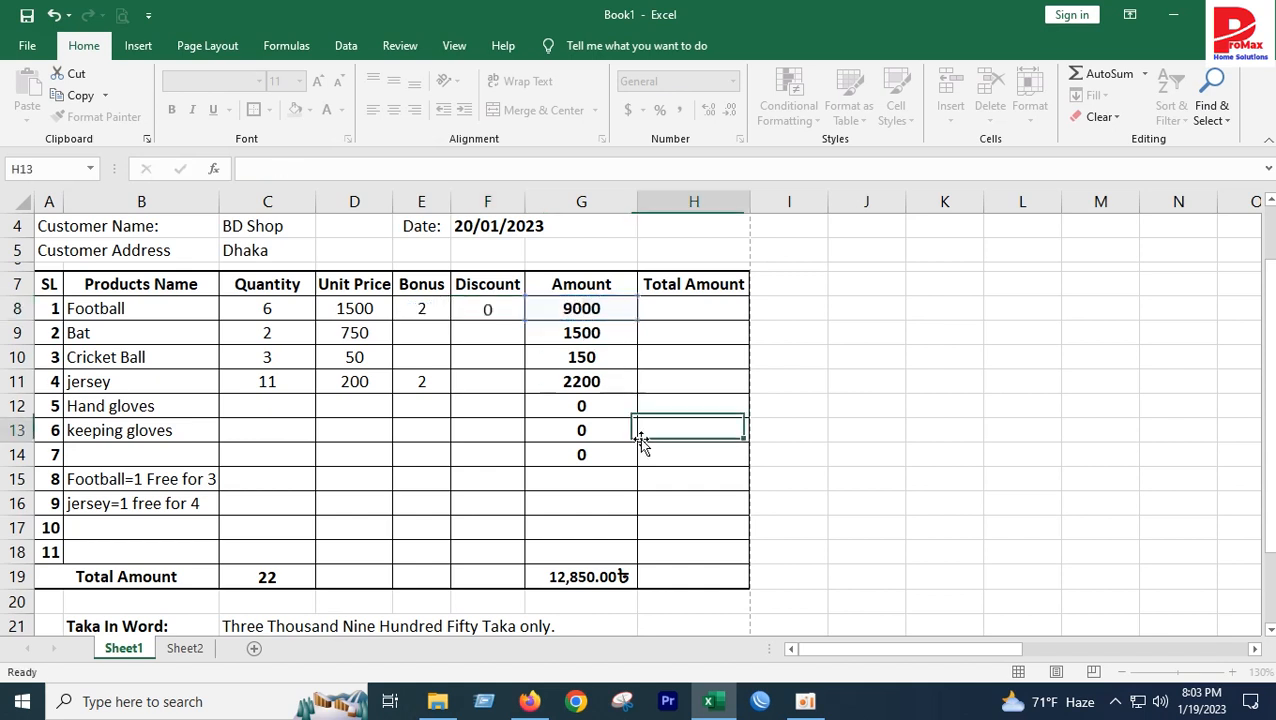
pyautogui.click(499, 311)
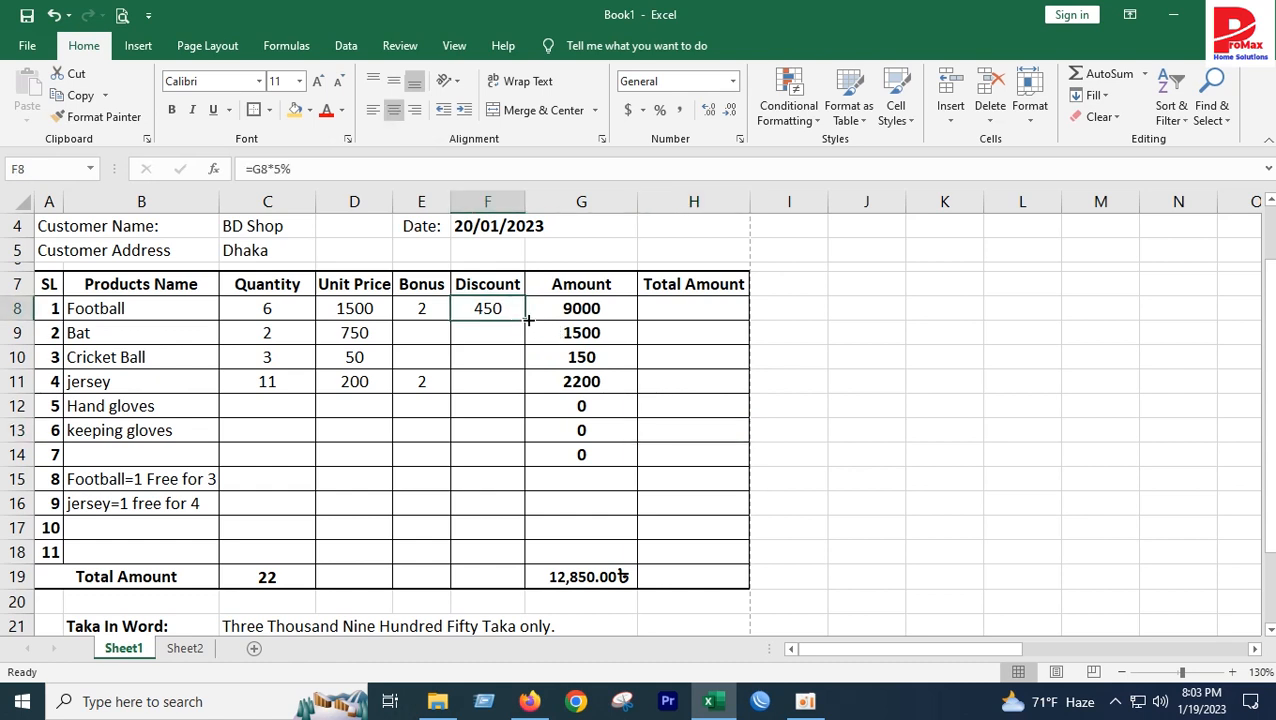
pyautogui.moveTo(523, 320); pyautogui.dragTo(521, 559)
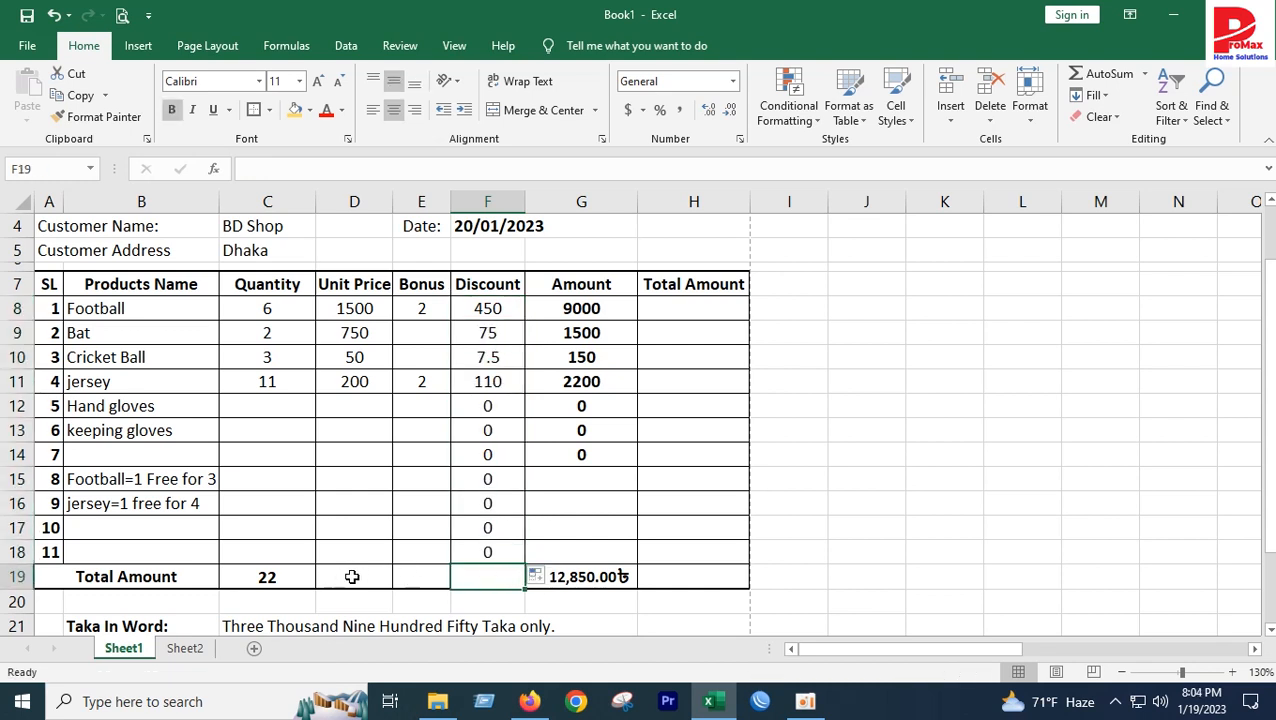
# Total the discounts from F8:F18 in the Total Amount row cell F19 using AutoSum
pyautogui.click(507, 326)
pyautogui.moveTo(507, 316); pyautogui.dragTo(488, 573)
pyautogui.click(1100, 76)
pyautogui.click(866, 430)
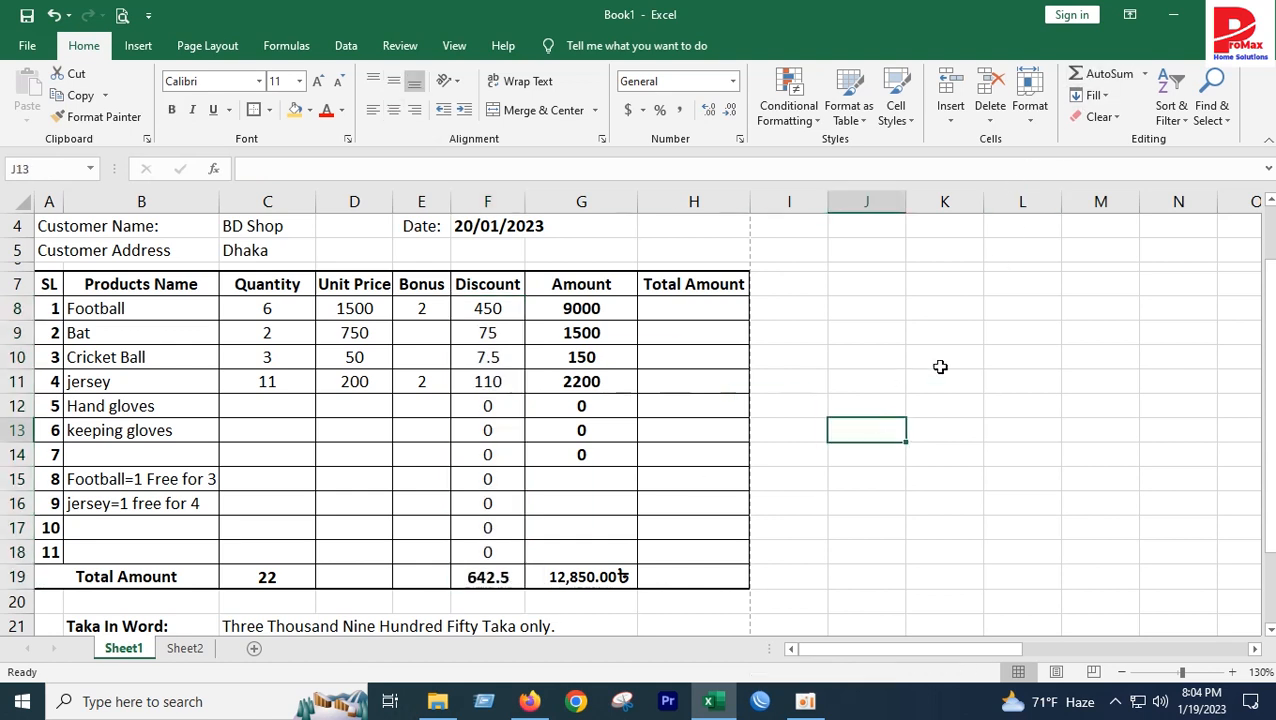
# Format the discount total in F19 to show no decimal places
pyautogui.click(507, 577)
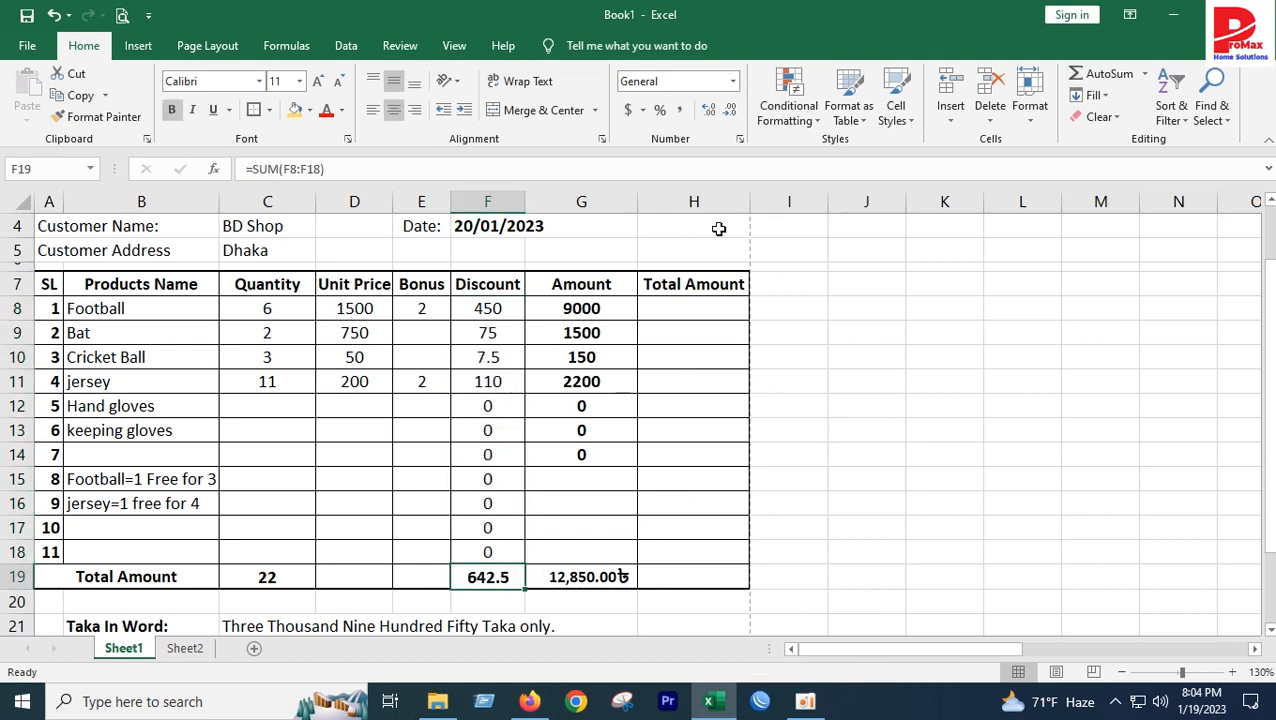
pyautogui.click(712, 114)
pyautogui.click(733, 112)
pyautogui.click(733, 112)
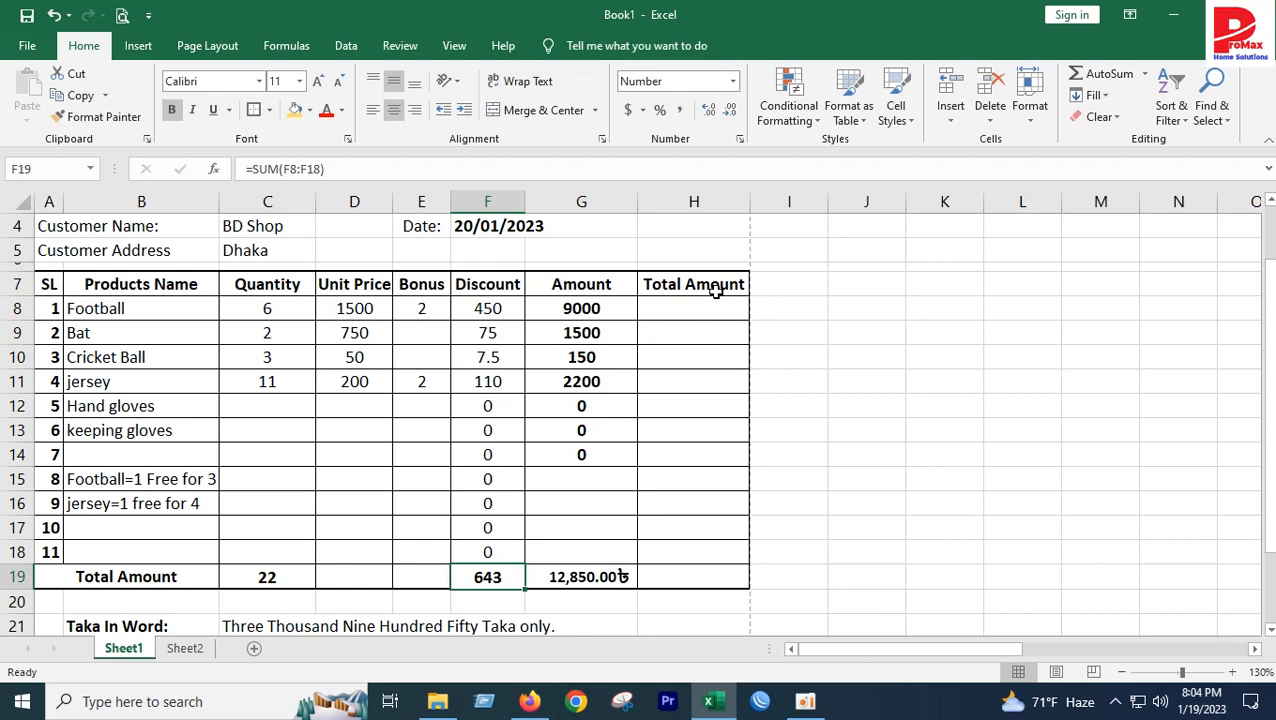
pyautogui.click(683, 311)
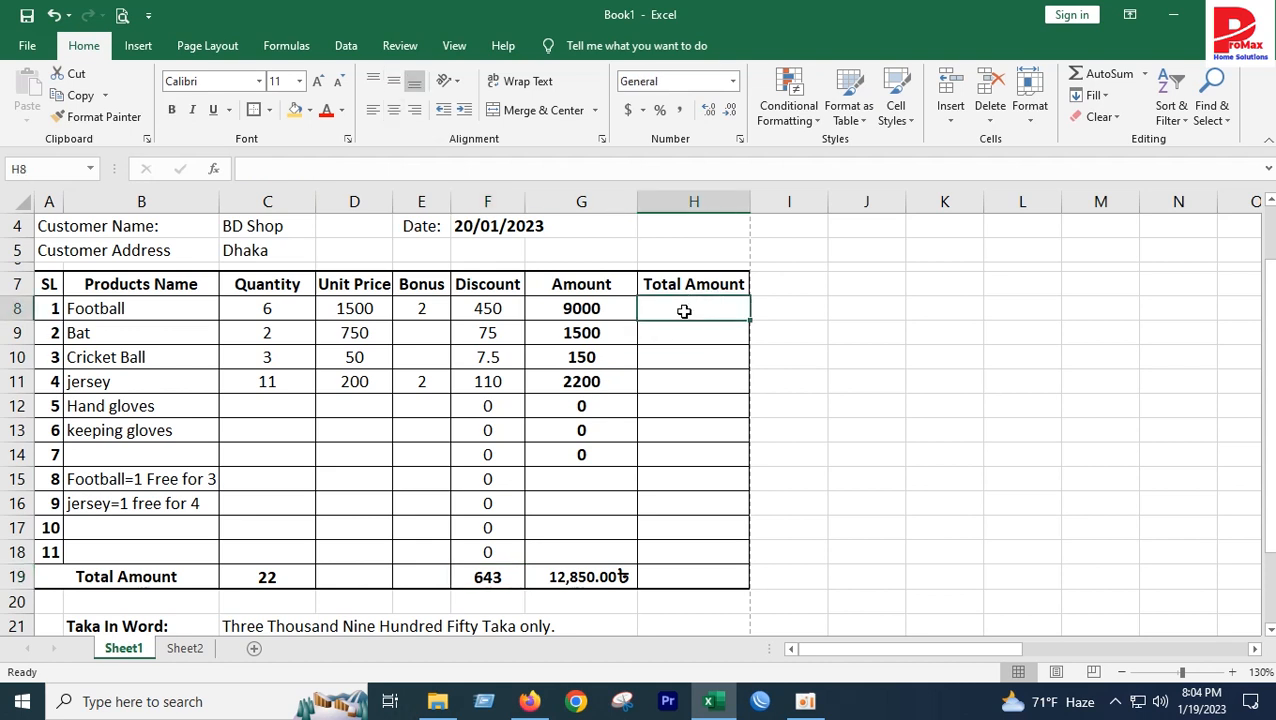
pyautogui.write('=')
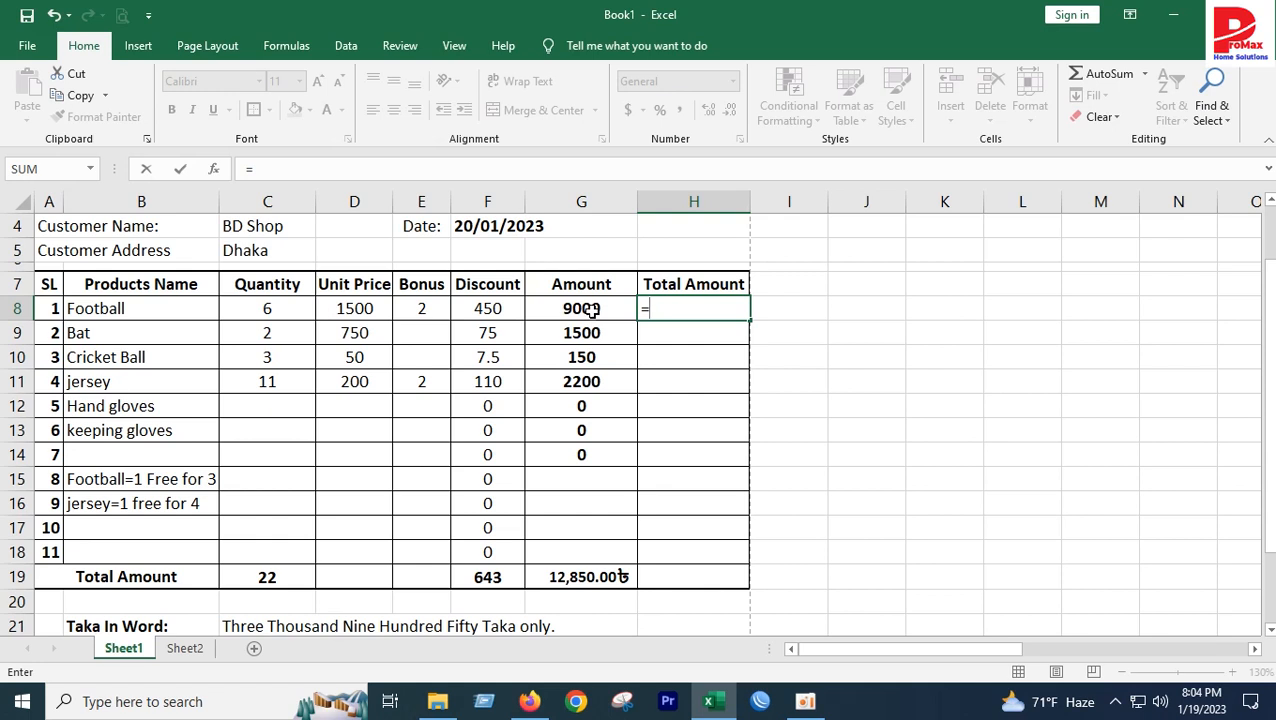
pyautogui.press('Escape')
pyautogui.click(866, 357)
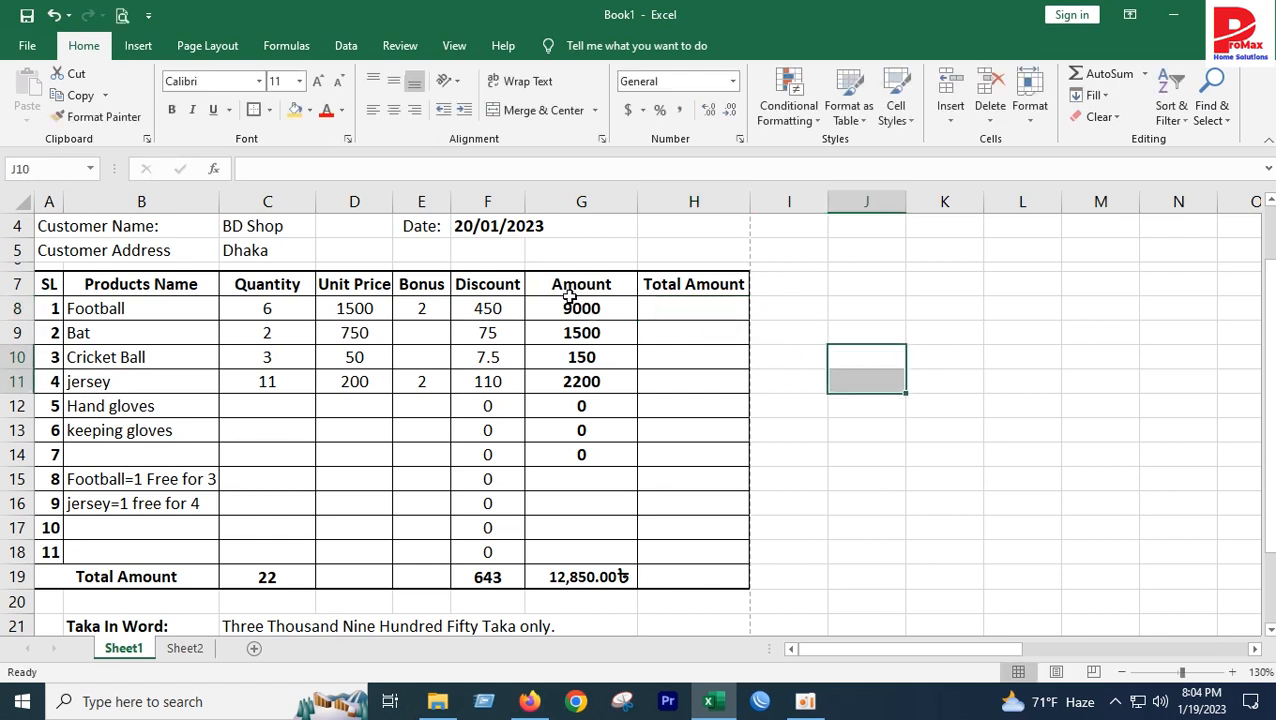
# Enter =G8-F8 in H8 as the Football total amount
pyautogui.click(581, 309)
pyautogui.doubleClick(589, 310)
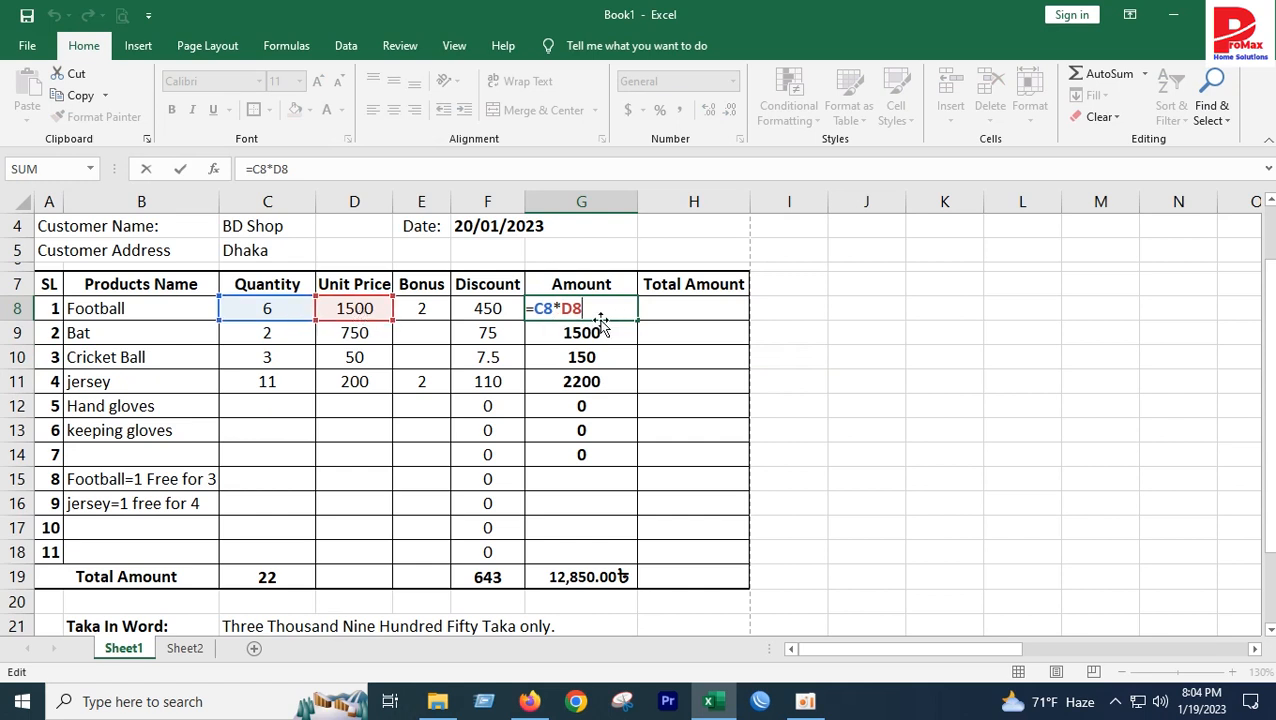
pyautogui.press('Return')
pyautogui.click(694, 312)
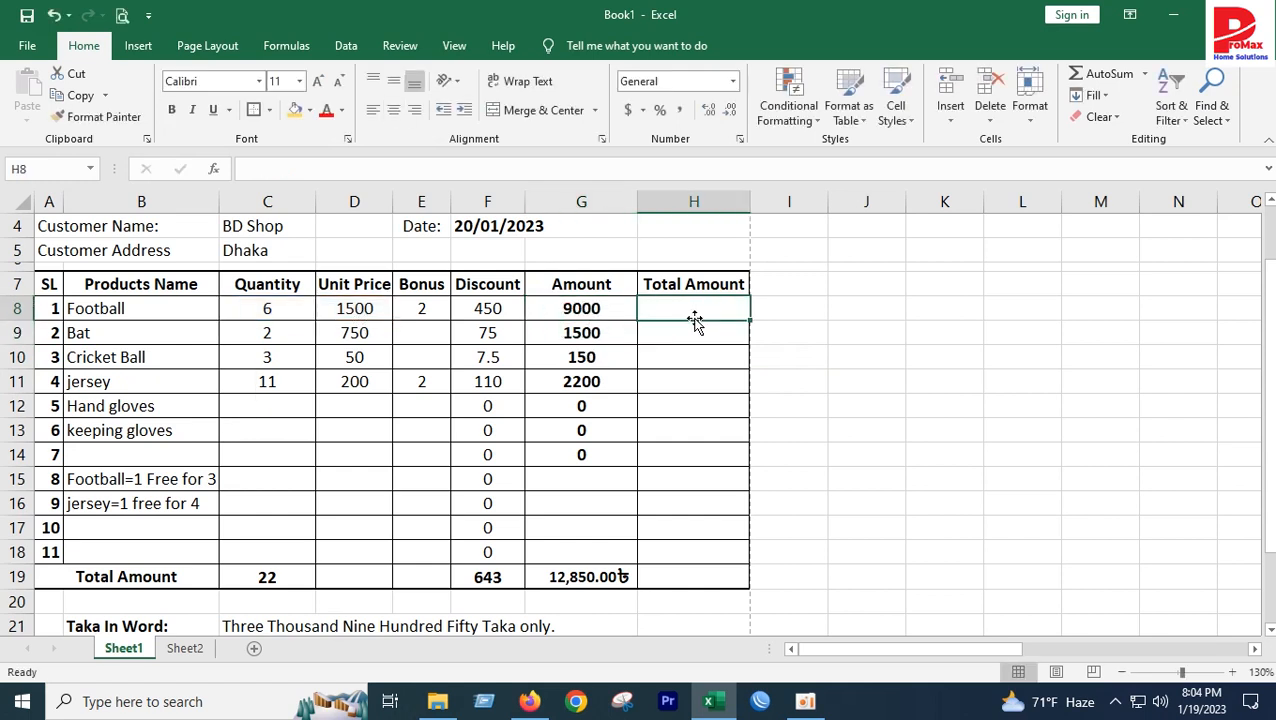
pyautogui.write('=')
pyautogui.click(588, 311)
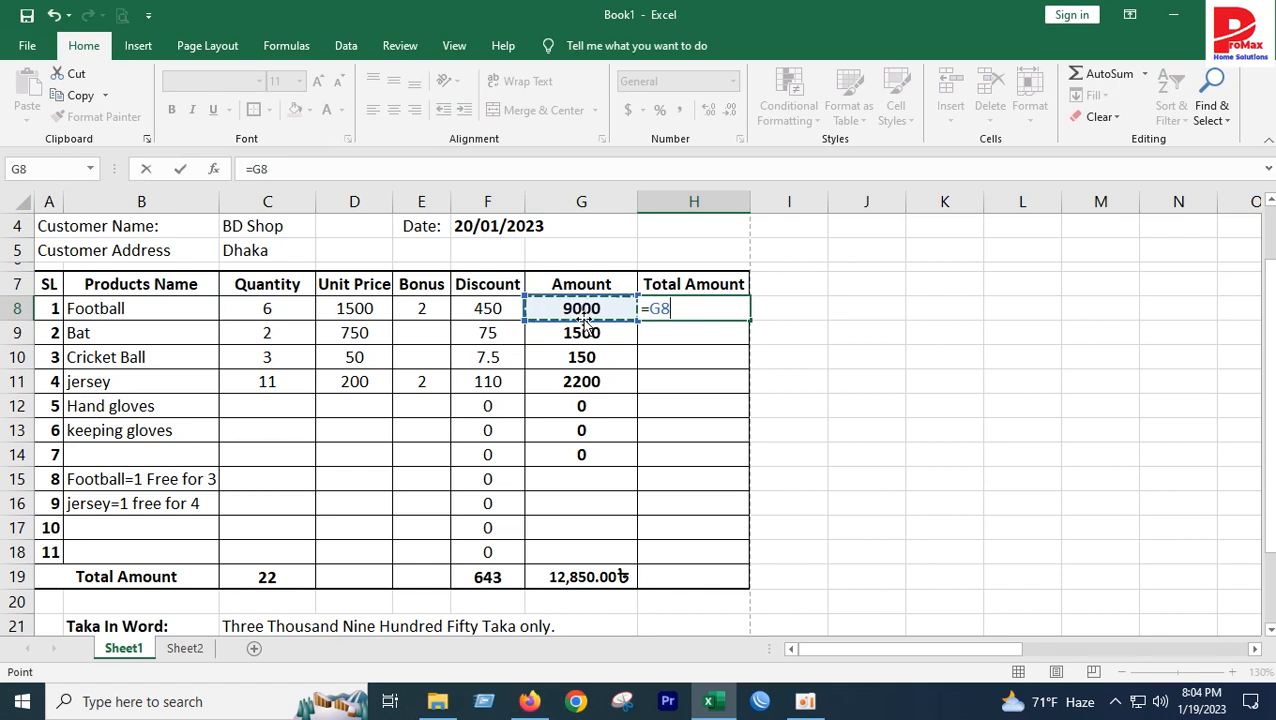
pyautogui.write('-')
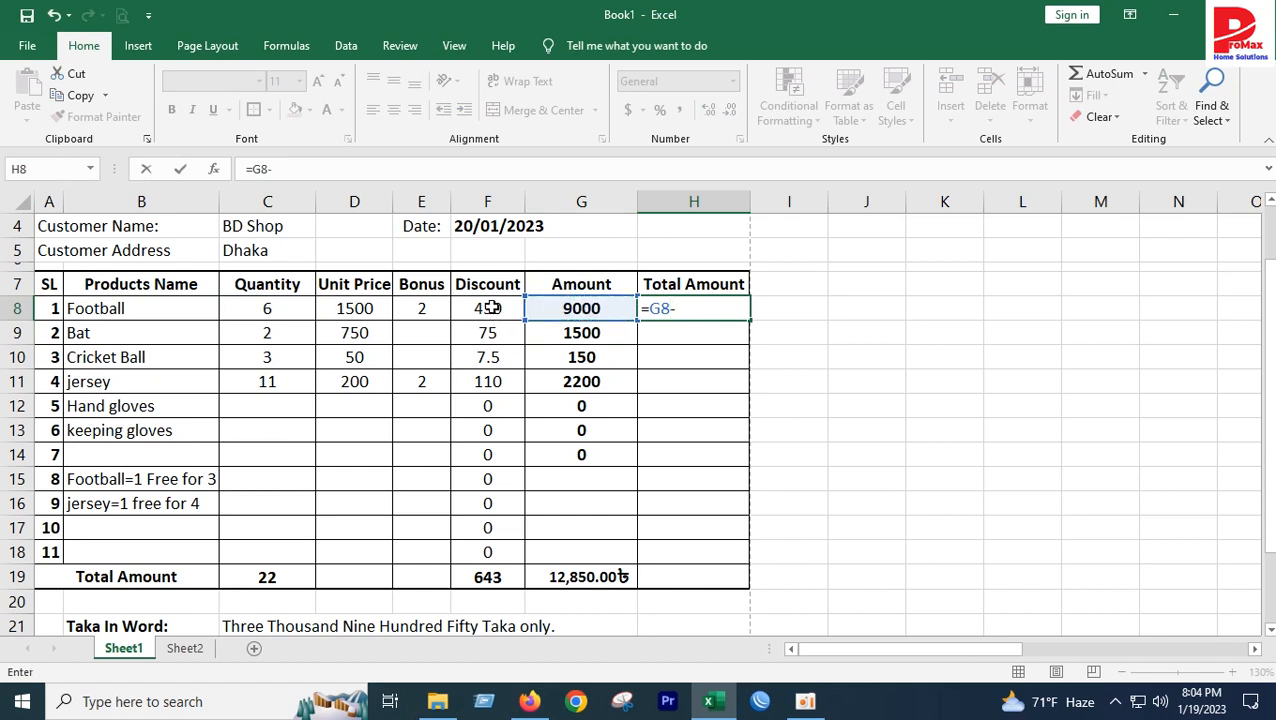
pyautogui.click(490, 310)
pyautogui.press('Return')
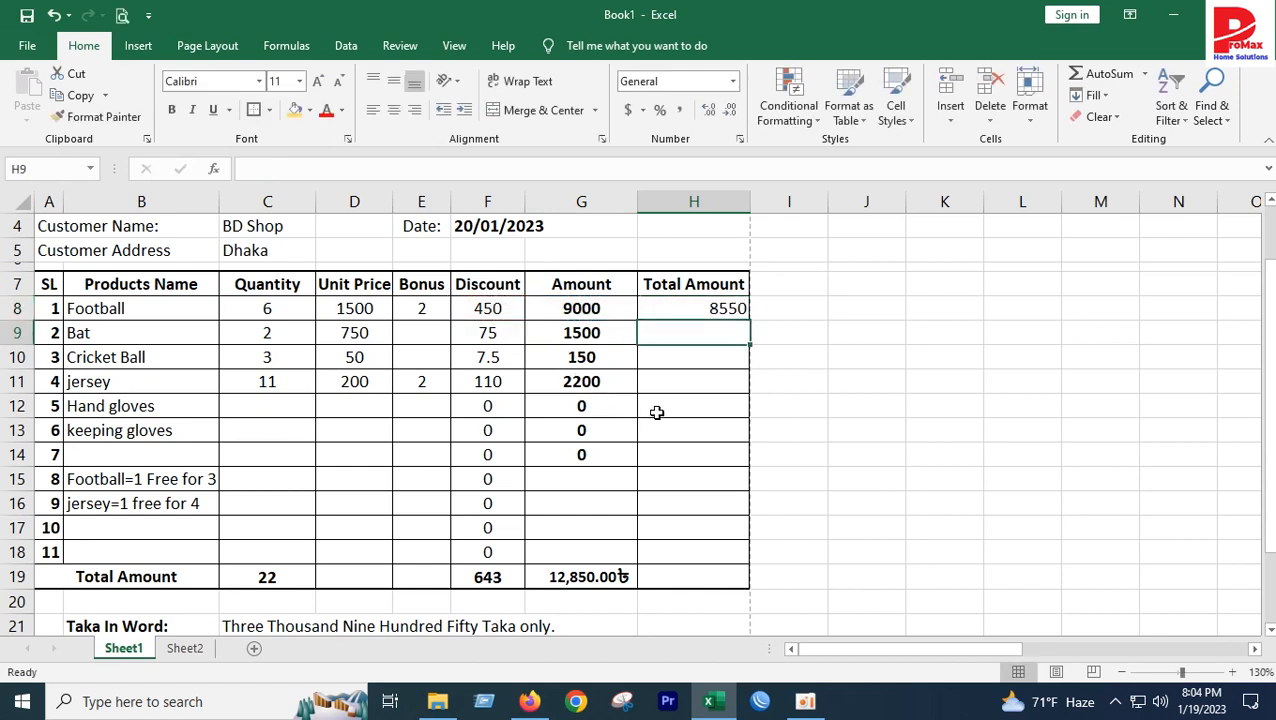
# Fill the total amount formula from H8 down through H18
pyautogui.click(705, 314)
pyautogui.moveTo(752, 318); pyautogui.dragTo(738, 333)
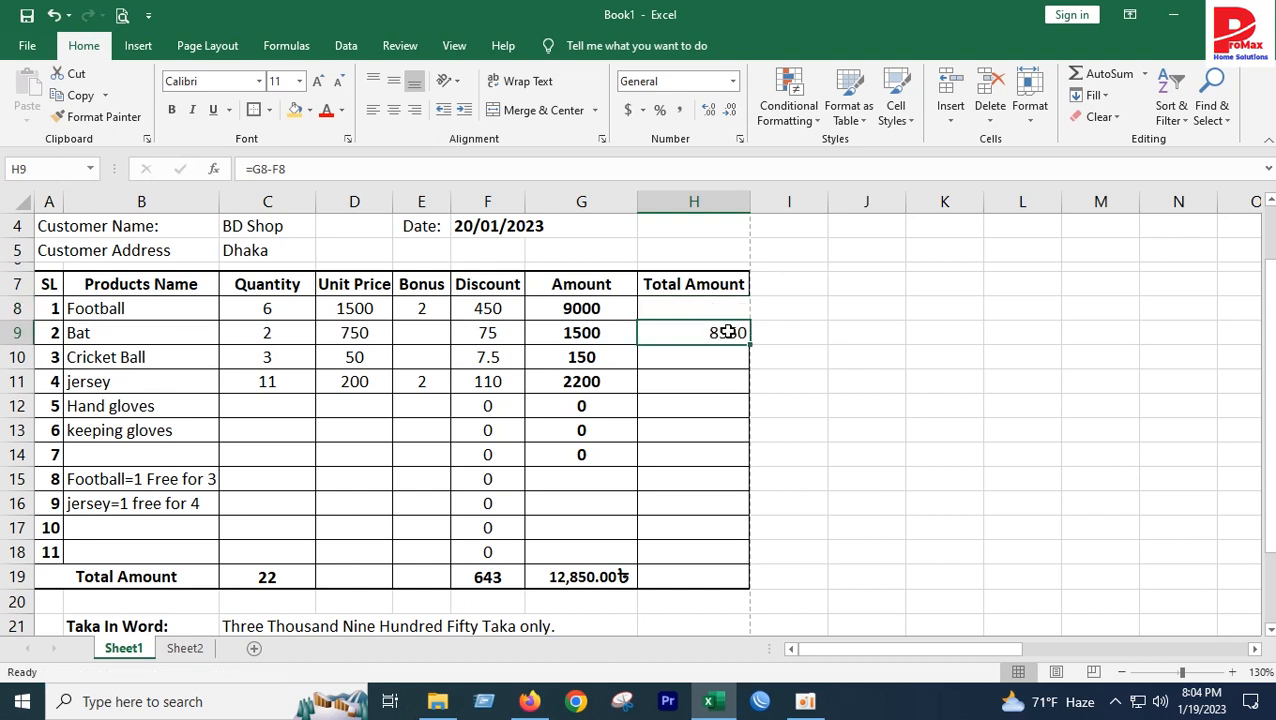
pyautogui.hotkey('ctrl', 'z')
pyautogui.click(735, 313)
pyautogui.moveTo(752, 318); pyautogui.dragTo(743, 571)
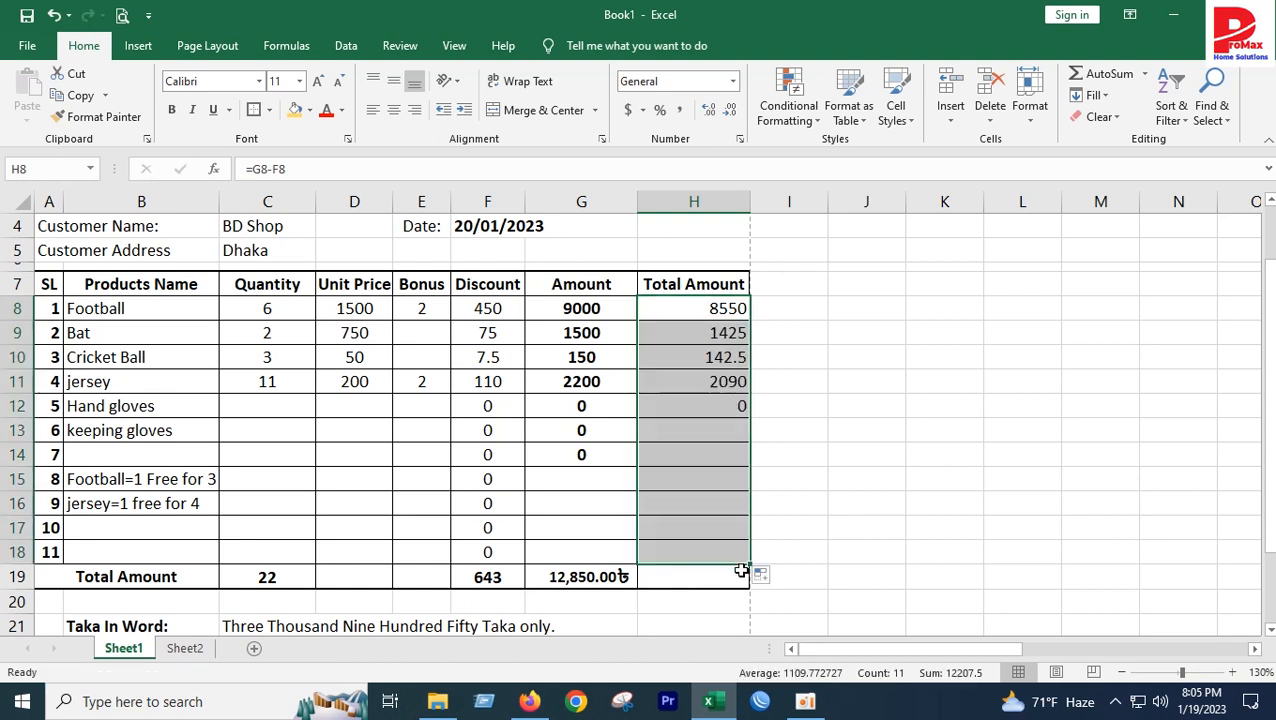
# Fill the Amount total from G19 across into H19 so it sums H8:H18
pyautogui.click(621, 580)
pyautogui.moveTo(638, 589); pyautogui.dragTo(745, 580)
pyautogui.click(804, 551)
pyautogui.click(727, 584)
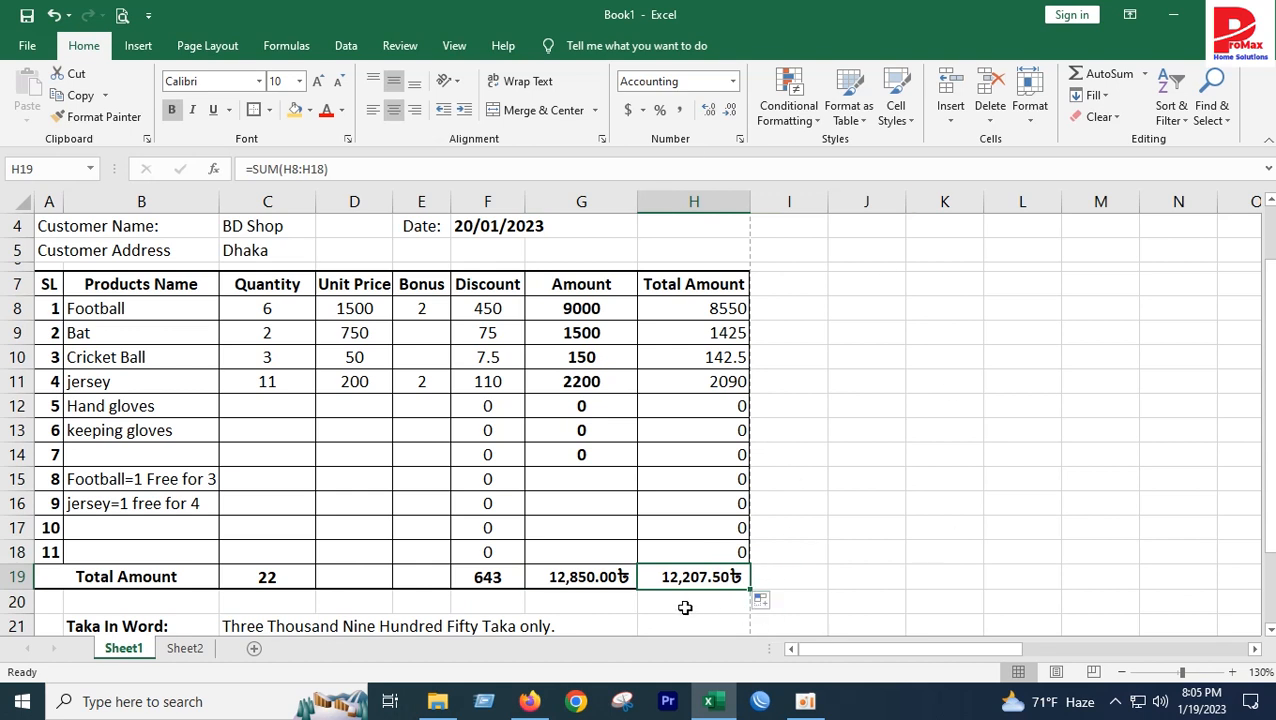
# Bold the Total Amount column H7:H19 and centre the values in H8:H18
pyautogui.moveTo(703, 288); pyautogui.dragTo(710, 580)
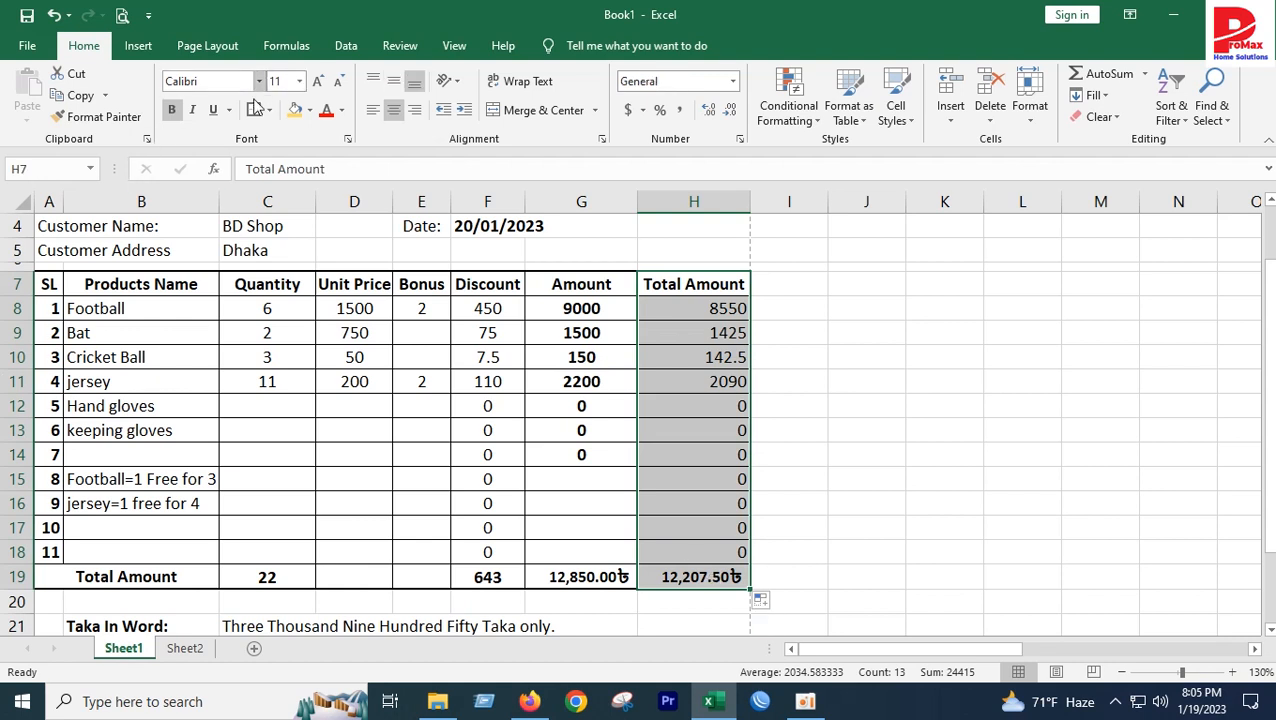
pyautogui.click(175, 112)
pyautogui.click(175, 112)
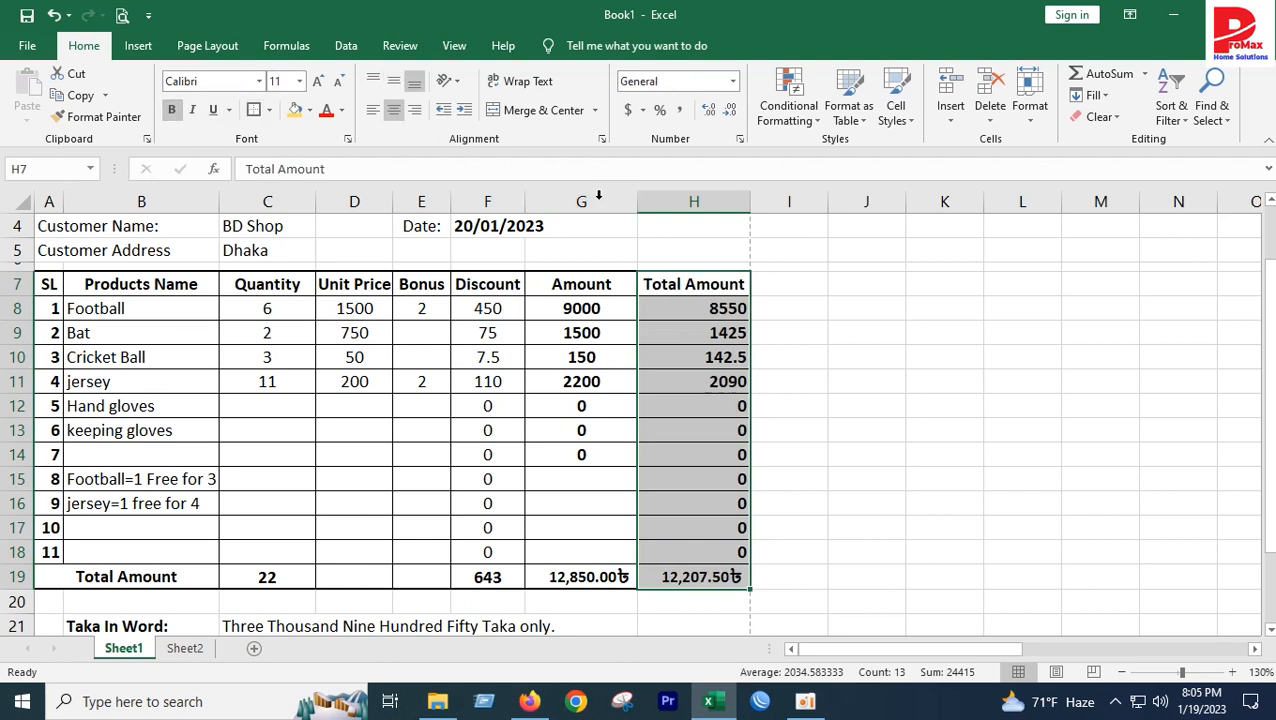
pyautogui.click(394, 110)
pyautogui.click(735, 357)
pyautogui.moveTo(728, 310); pyautogui.dragTo(739, 549)
pyautogui.click(394, 110)
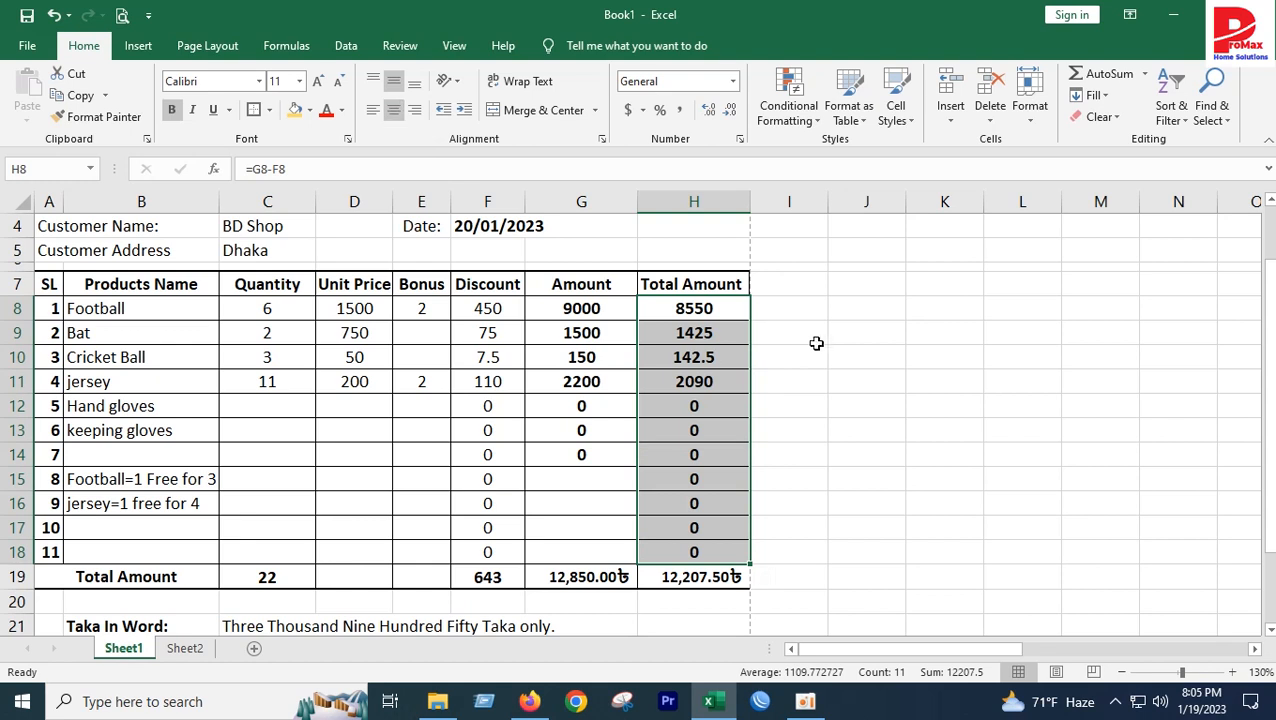
# Remove the bold formatting from the product values in the Amount column, starting at G8
pyautogui.click(808, 355)
pyautogui.moveTo(586, 310); pyautogui.dragTo(612, 474)
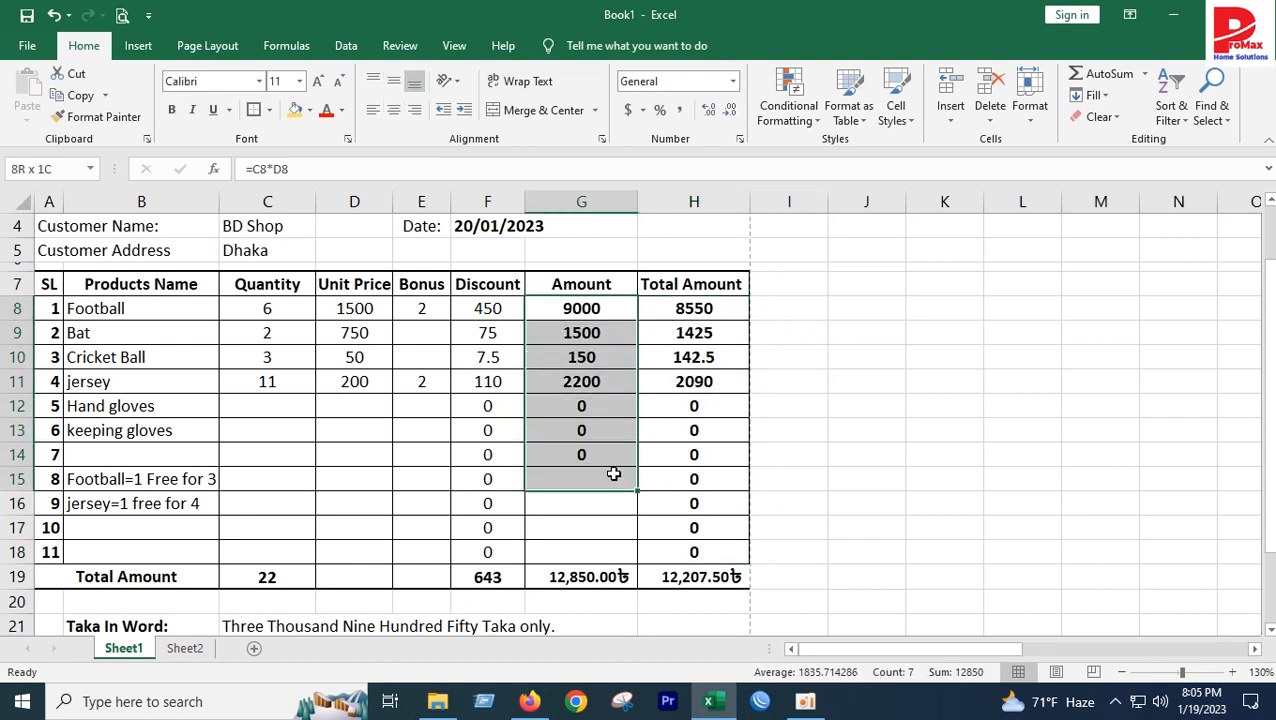
pyautogui.click(172, 110)
pyautogui.click(850, 381)
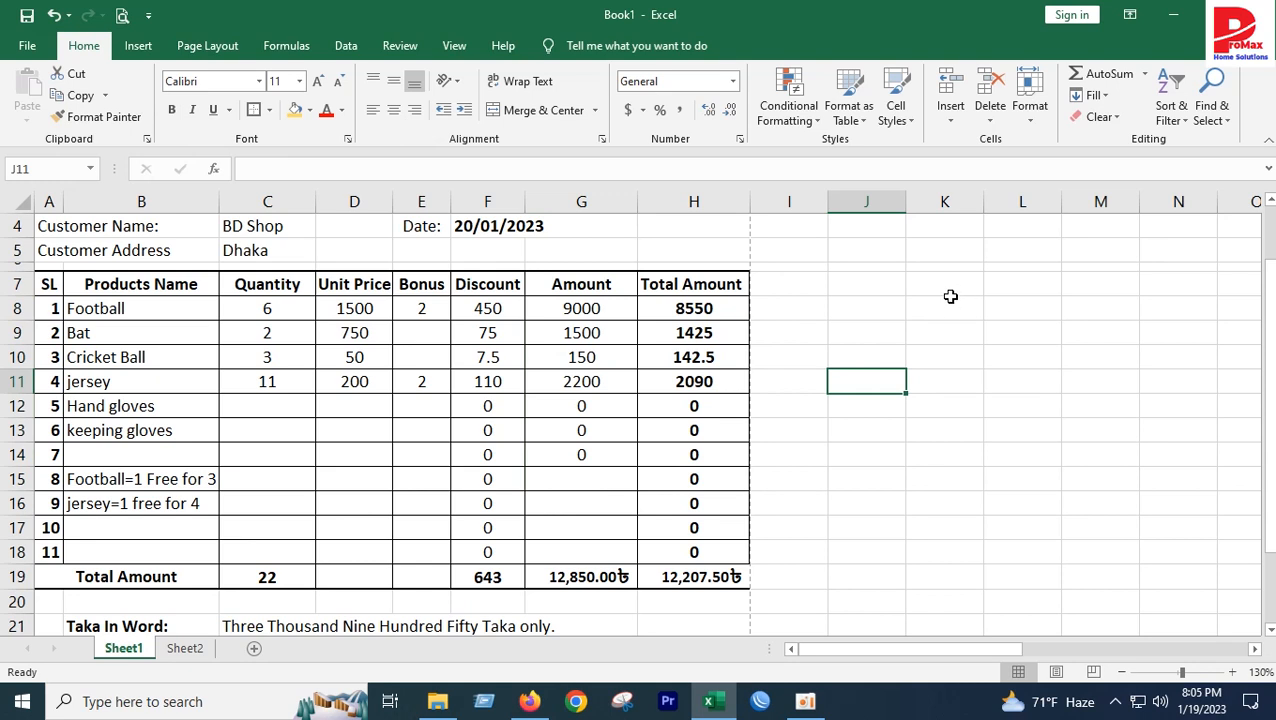
pyautogui.scroll(-1, 740, 546)
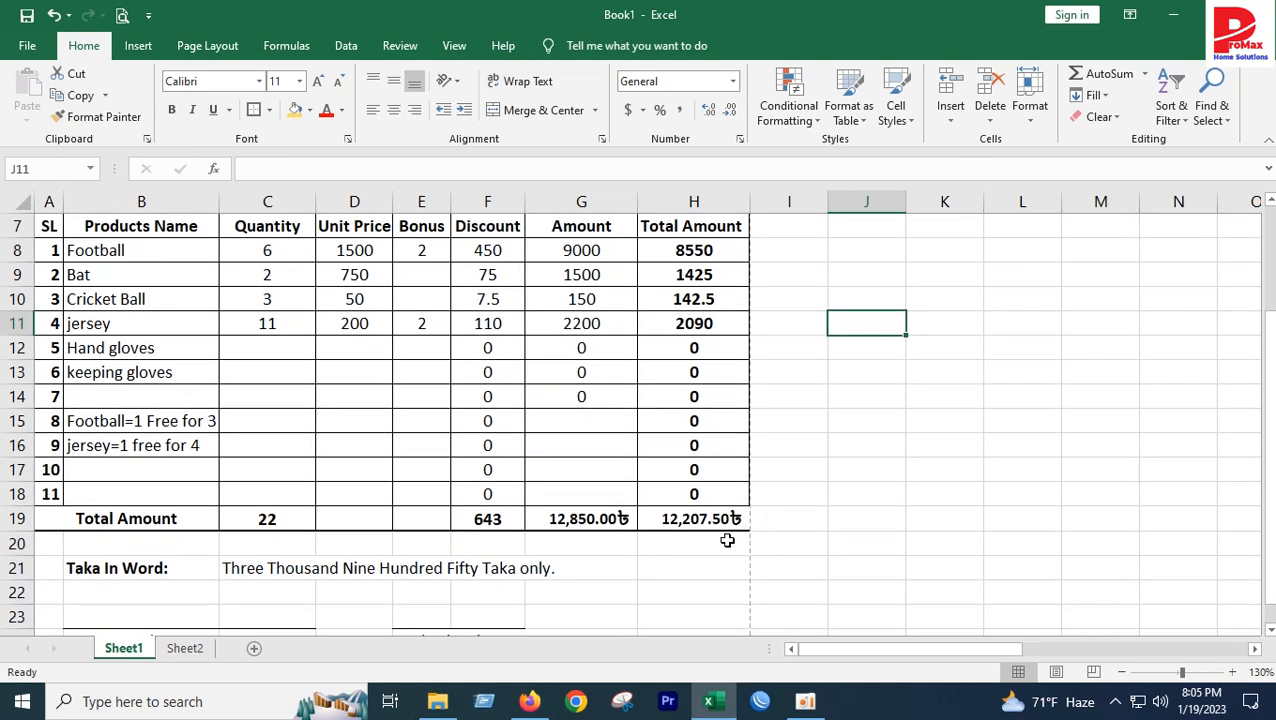
pyautogui.click(368, 322)
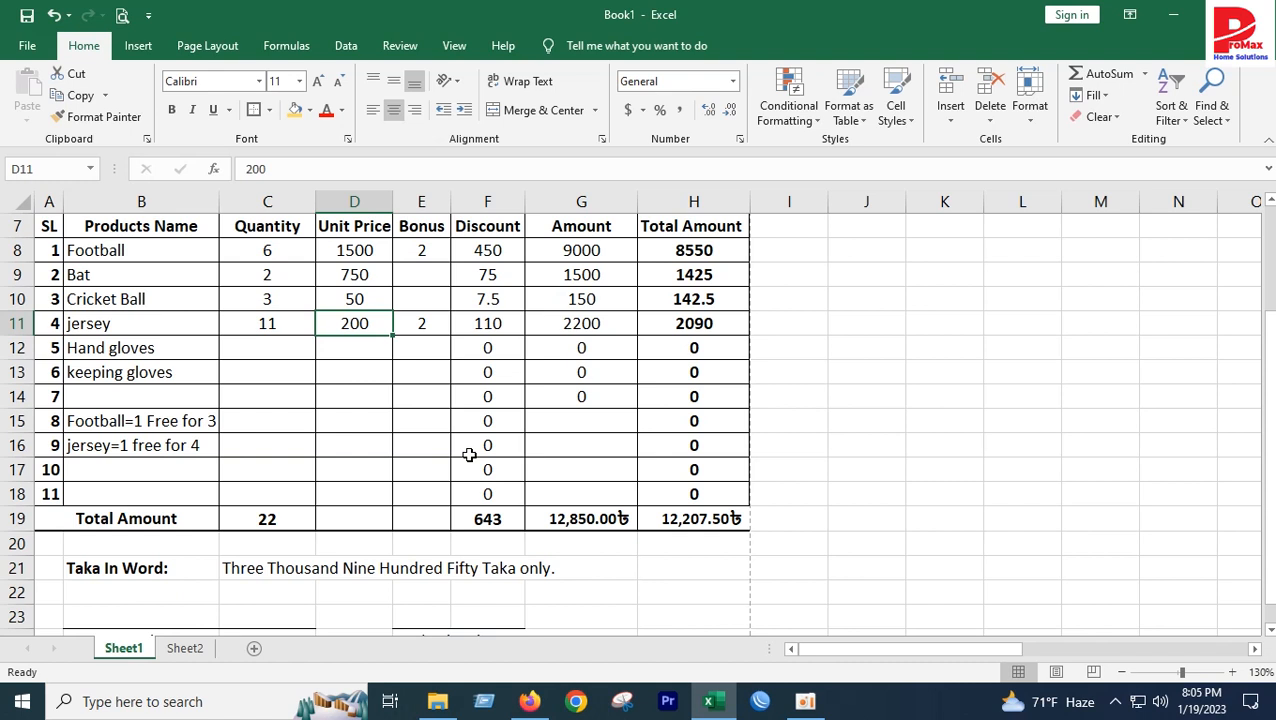
pyautogui.press('Down')
pyautogui.press('Down')
pyautogui.press('Down')
pyautogui.press('Down')
pyautogui.press('Down')
# Extend the three memo heading rows to column H by applying Merge Across to A1:H3
pyautogui.scroll(1, 548, 514)
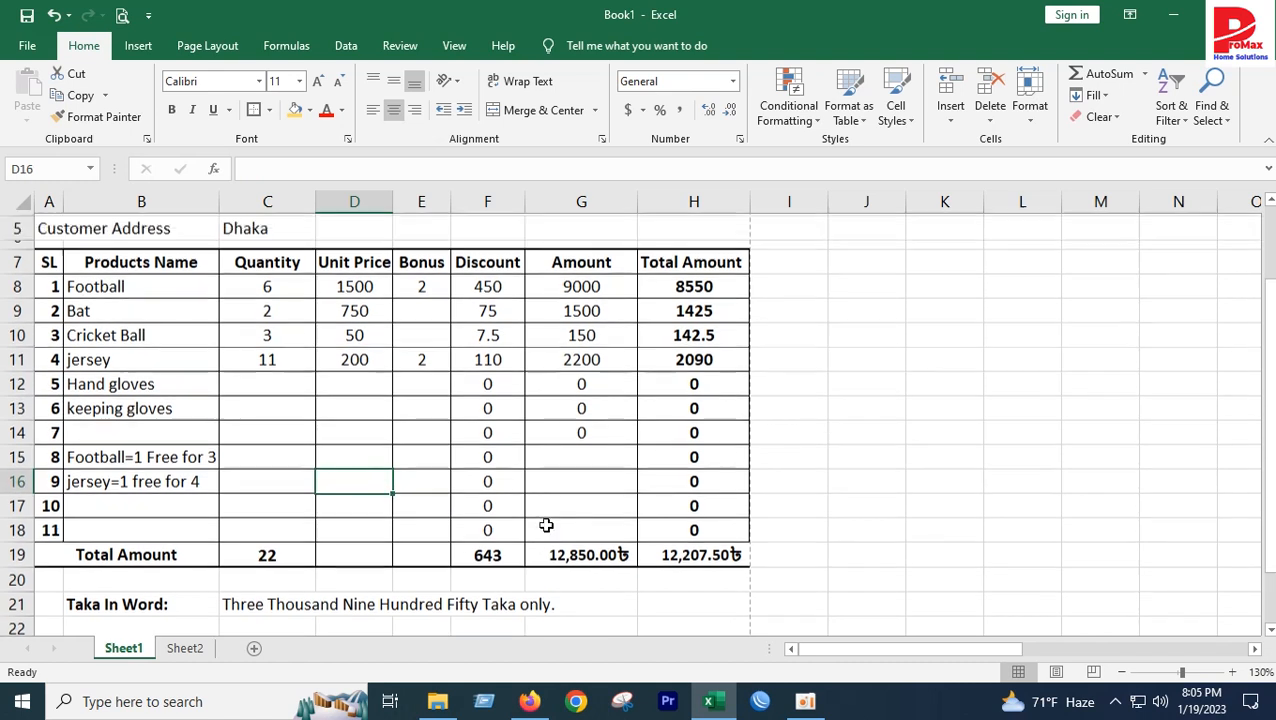
pyautogui.scroll(2, 735, 486)
pyautogui.scroll(-1, 735, 486)
pyautogui.scroll(1, 735, 486)
pyautogui.moveTo(99, 216); pyautogui.dragTo(707, 276)
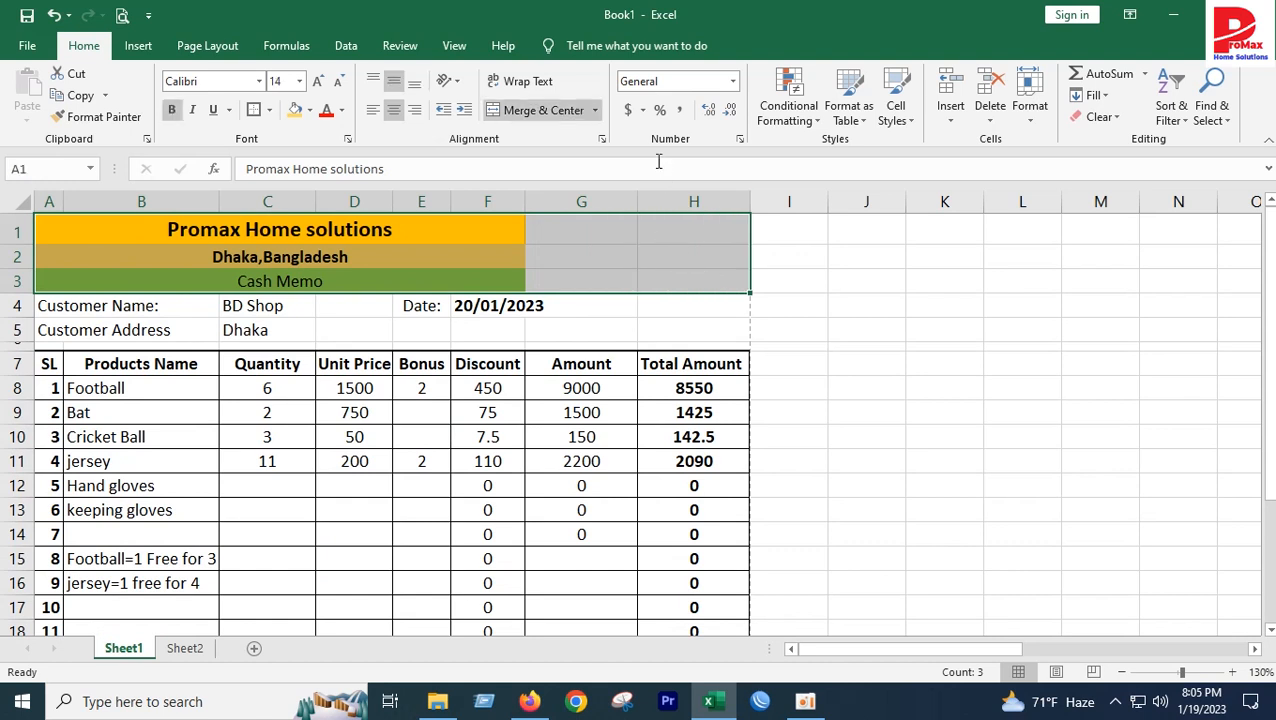
pyautogui.click(595, 116)
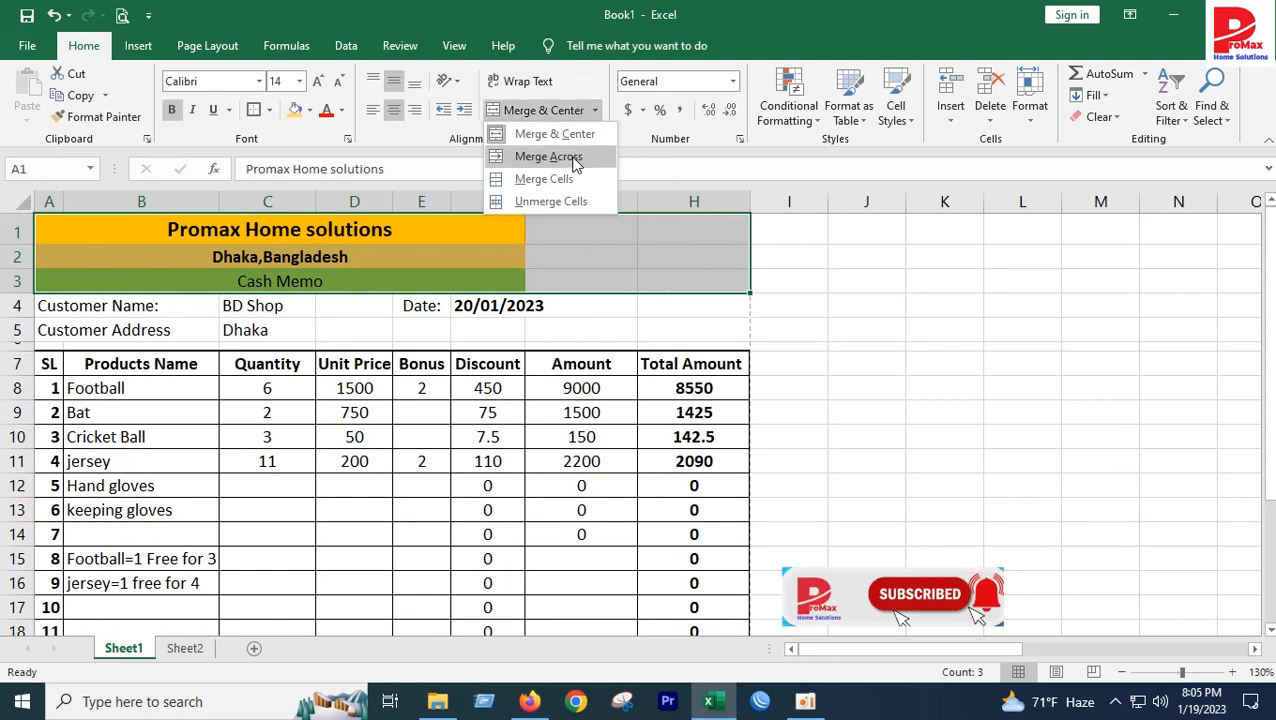
pyautogui.click(574, 157)
pyautogui.click(495, 364)
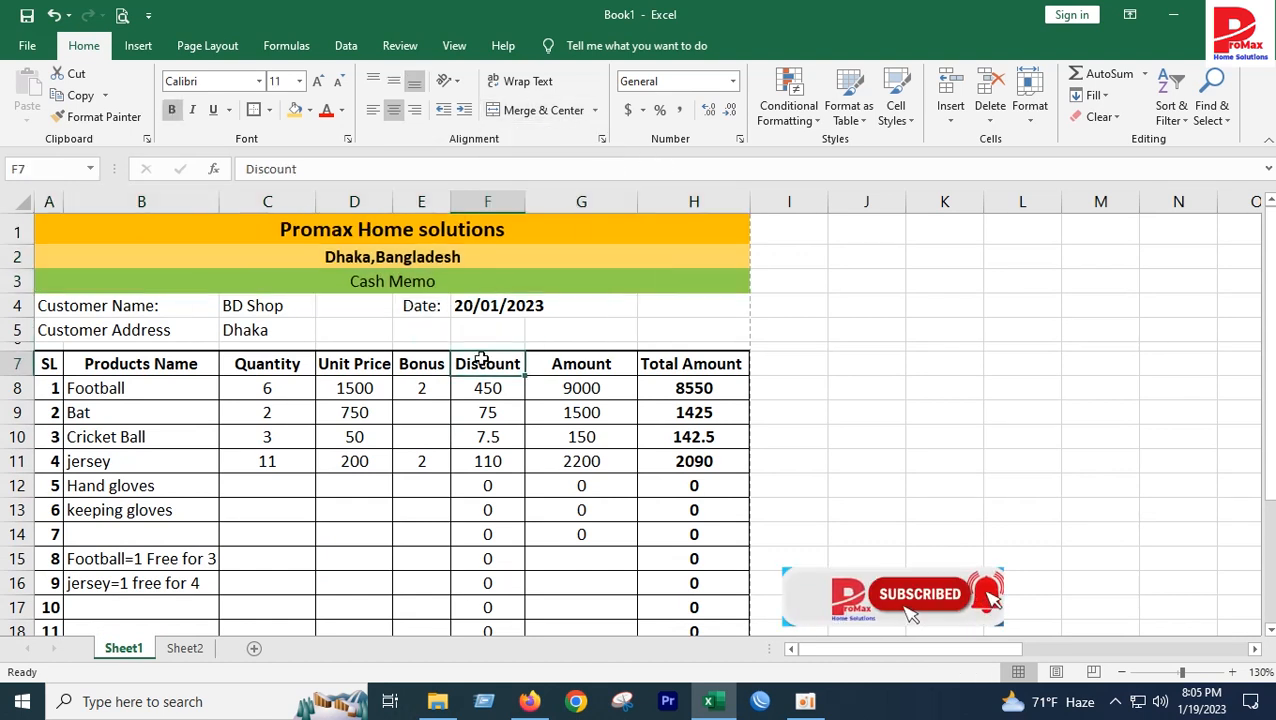
# Move the Date label and its value from E4:F4 to G4:H4
pyautogui.click(422, 306)
pyautogui.click(472, 306)
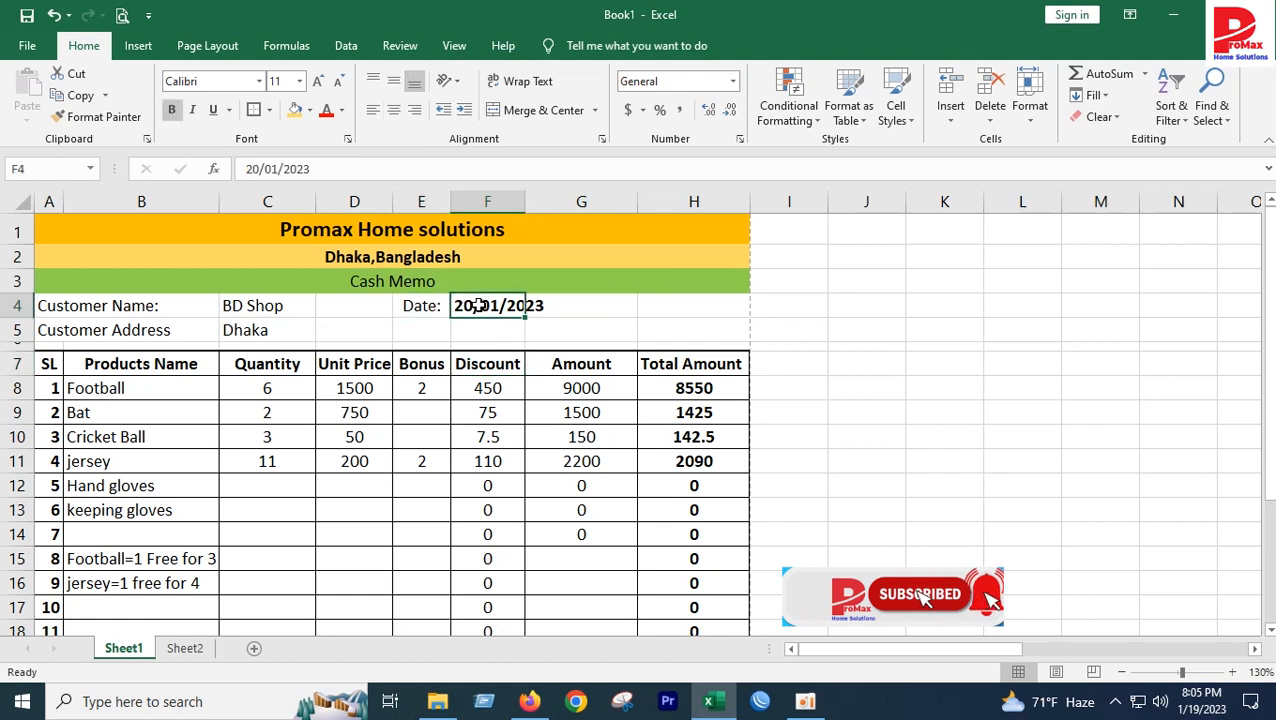
pyautogui.moveTo(421, 306); pyautogui.dragTo(541, 304)
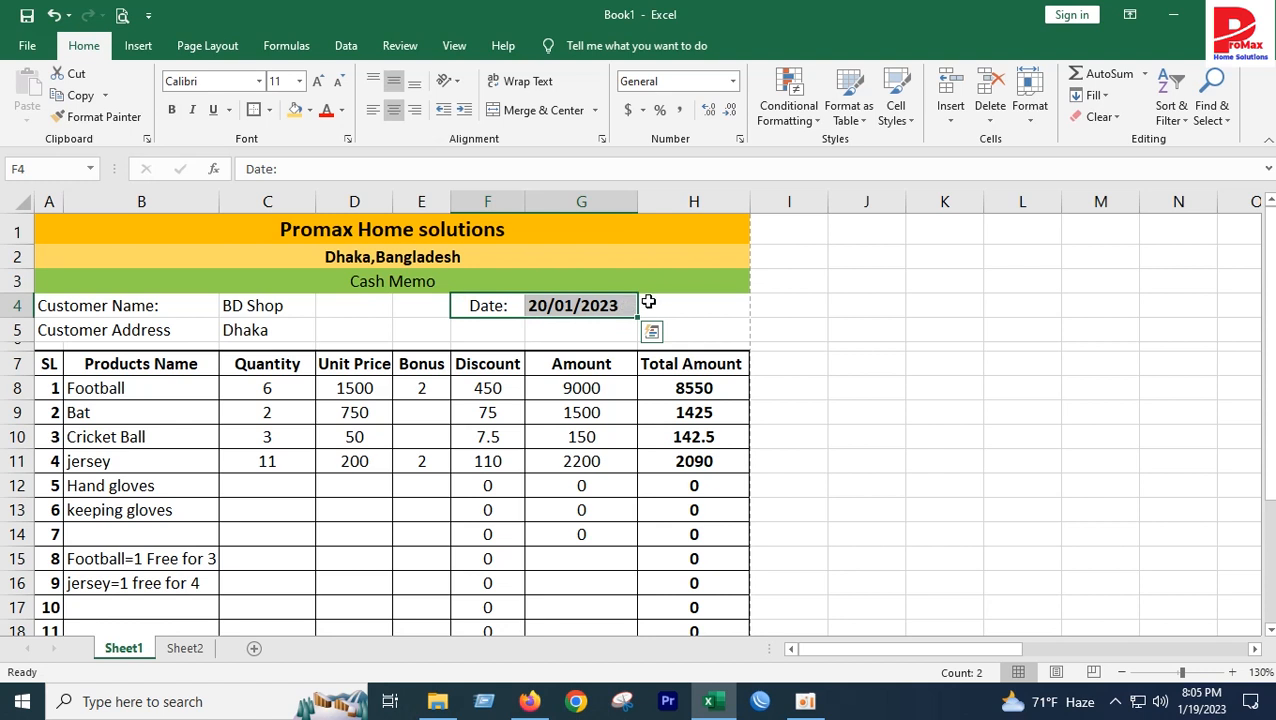
pyautogui.moveTo(635, 305); pyautogui.dragTo(655, 306)
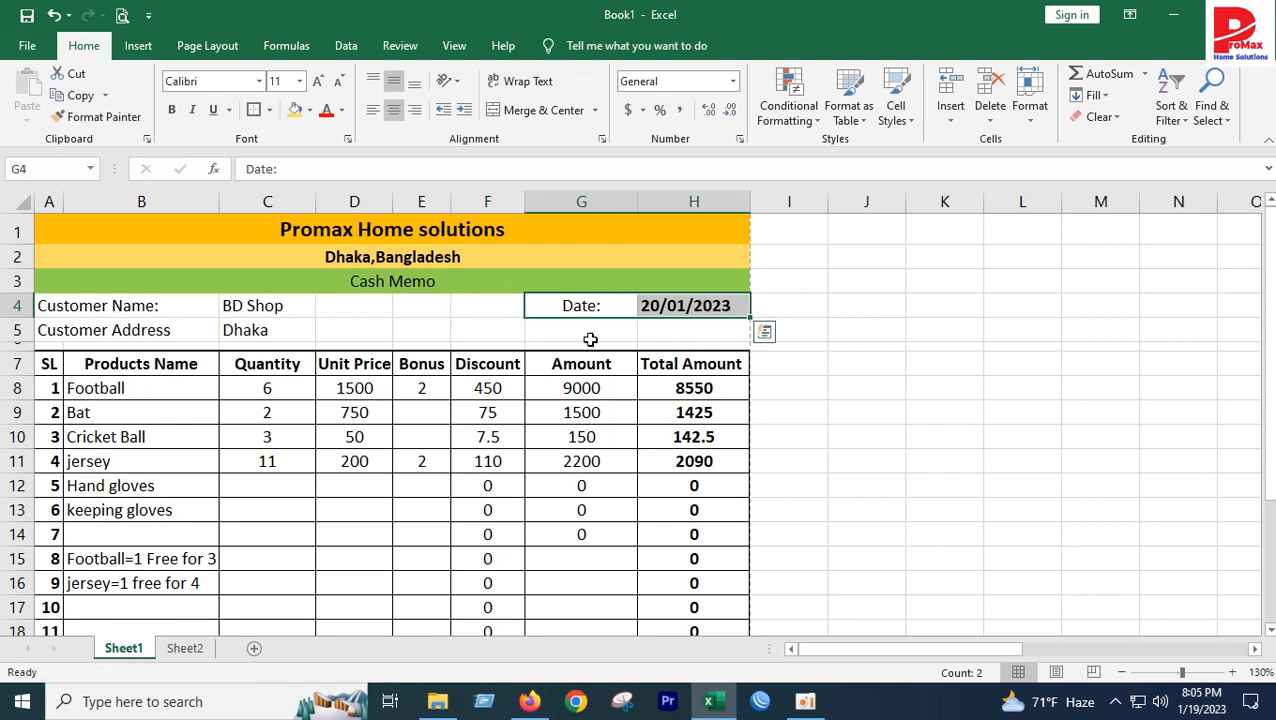
pyautogui.click(518, 332)
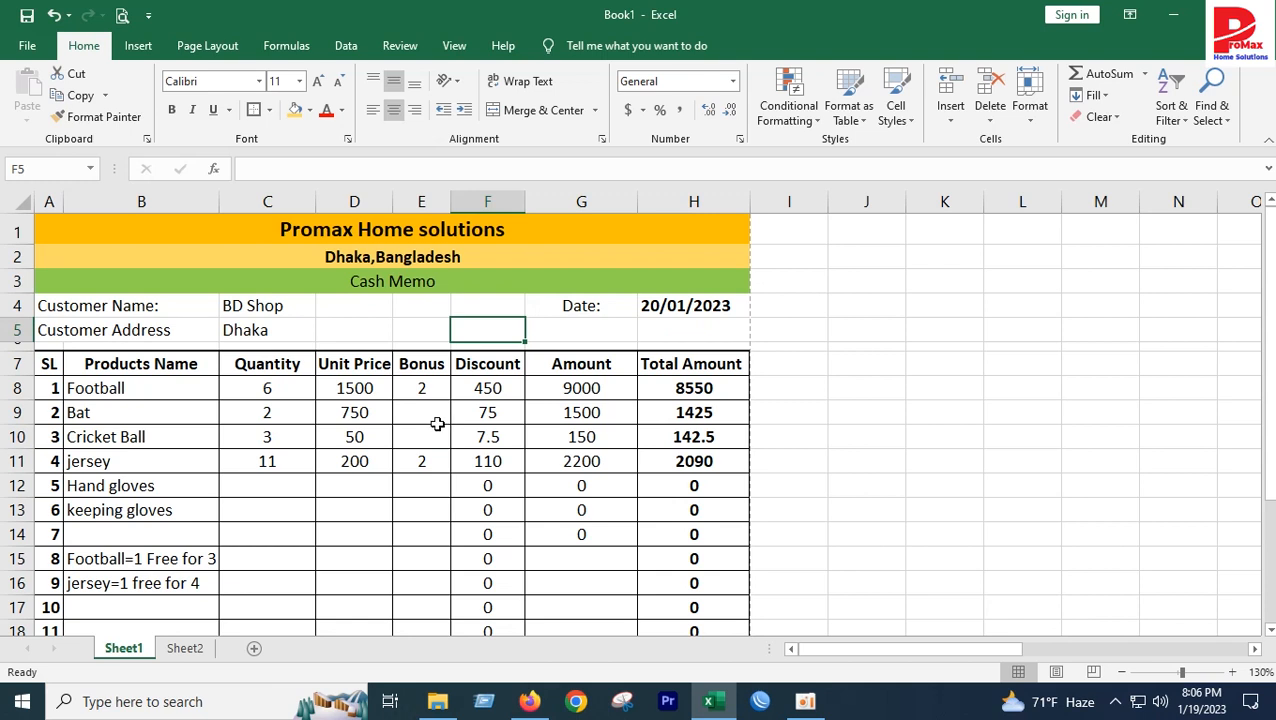
# Replace the customer name in C4 with Dhaka Dynamites
pyautogui.click(273, 313)
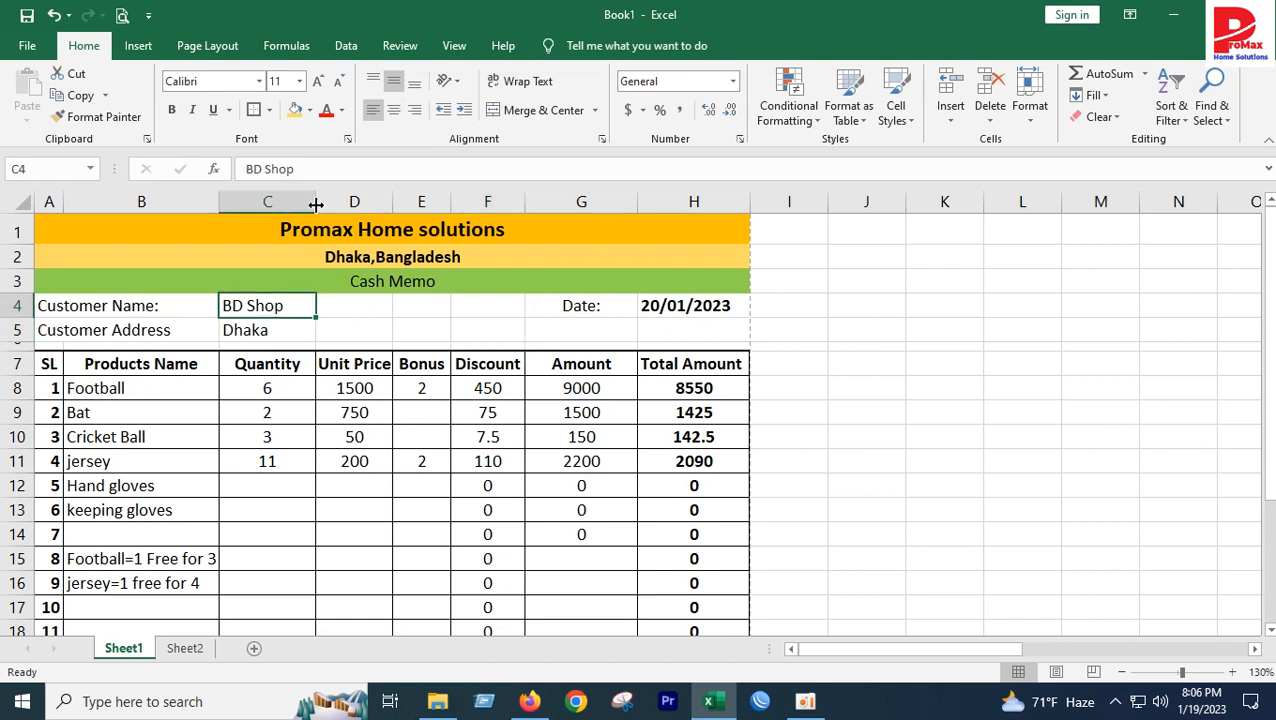
pyautogui.moveTo(318, 168); pyautogui.dragTo(195, 170)
pyautogui.write('Dhaka')
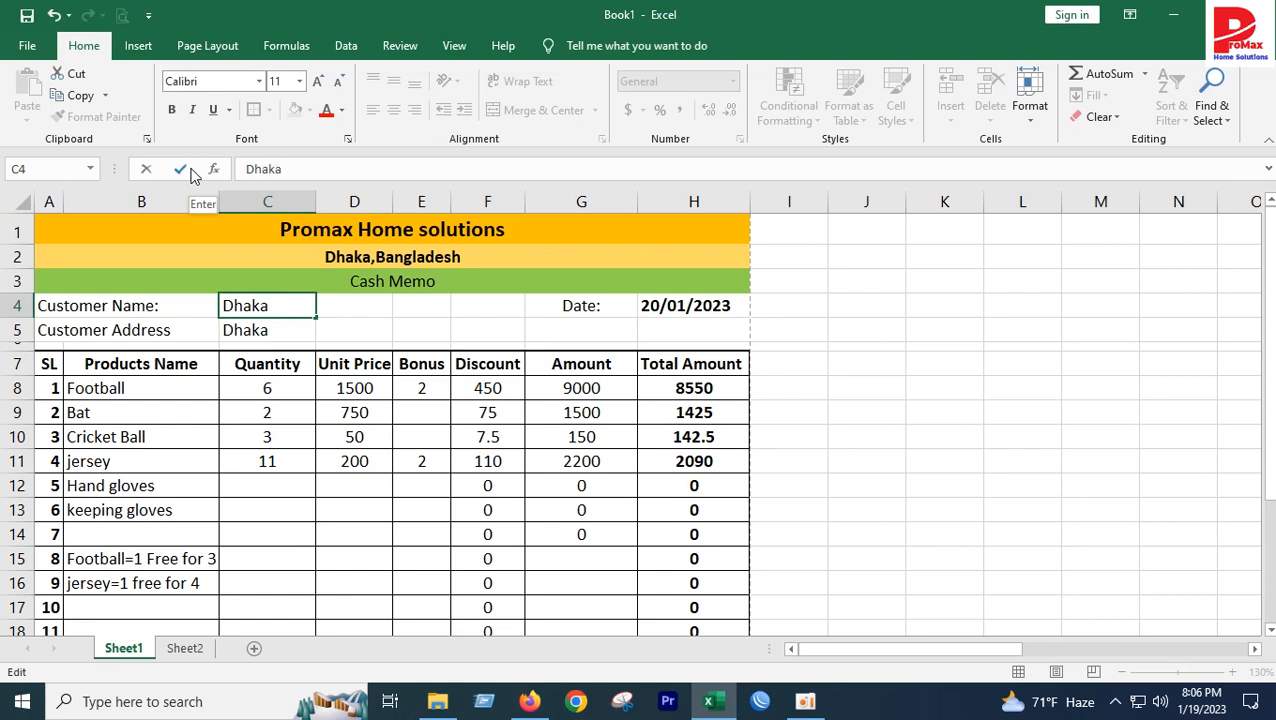
pyautogui.write(' Dynamites')
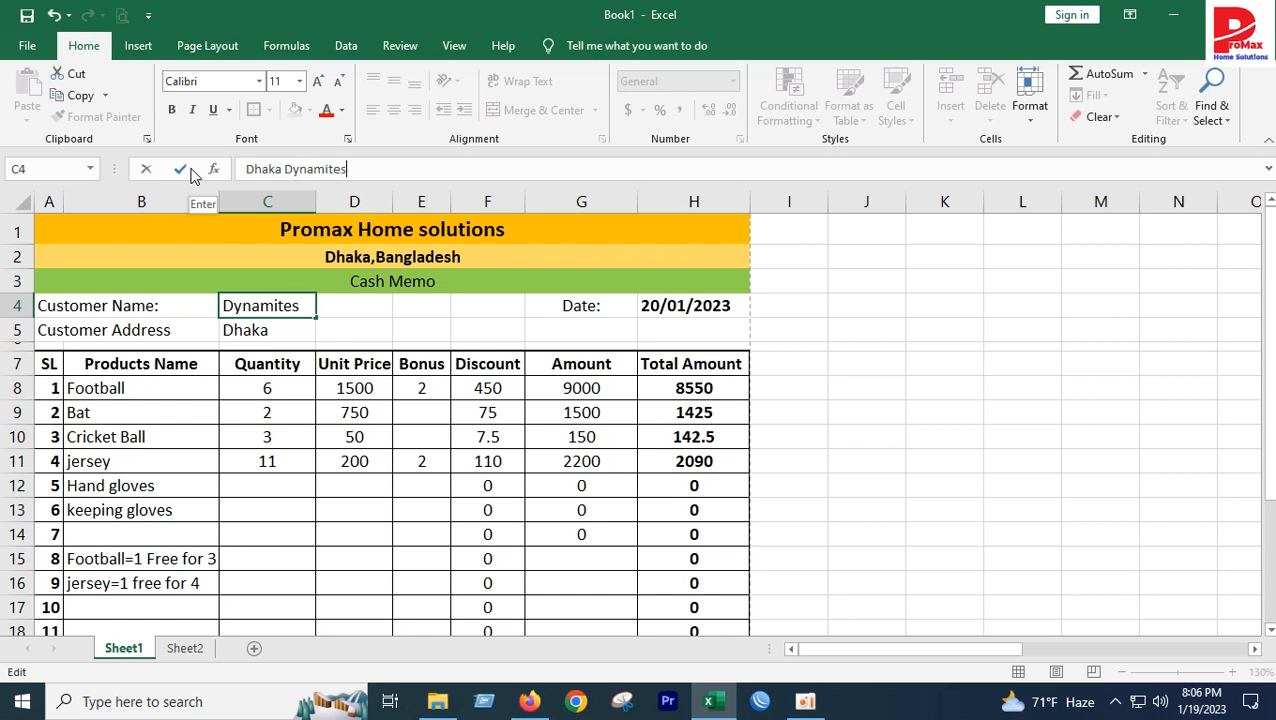
pyautogui.moveTo(487, 487); pyautogui.dragTo(490, 465)
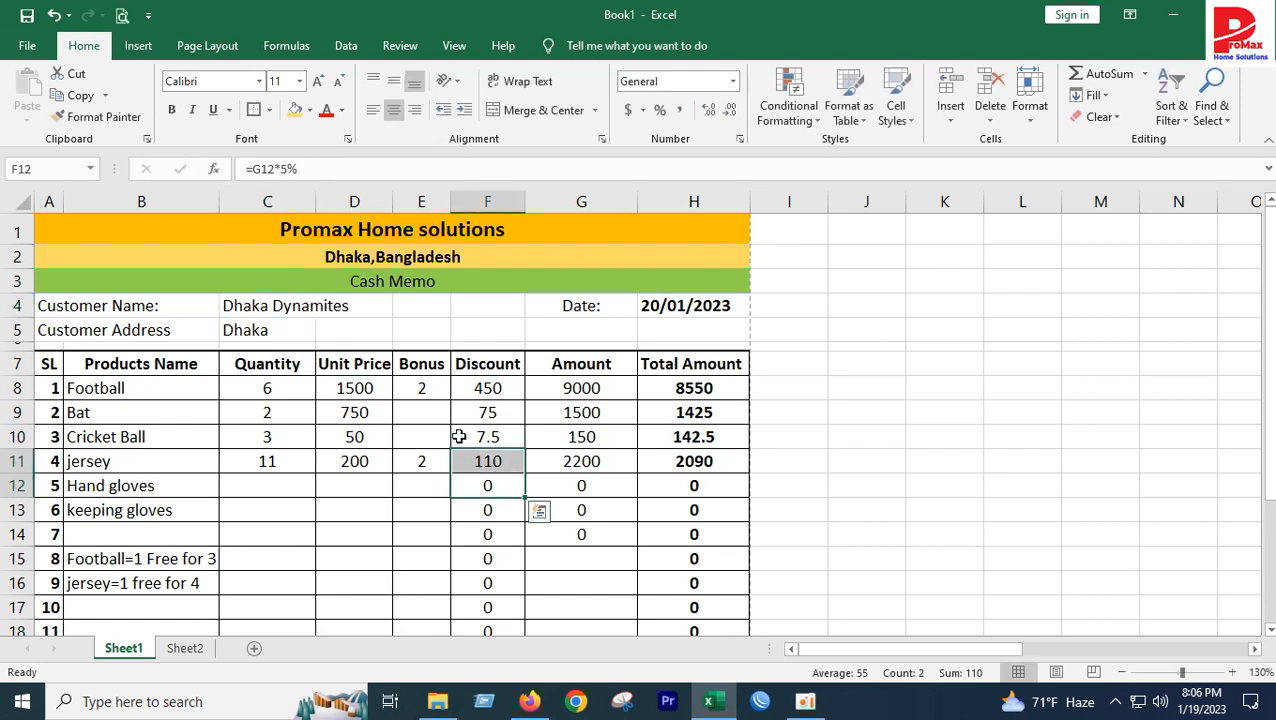
pyautogui.click(578, 555)
pyautogui.scroll(-3, 564, 543)
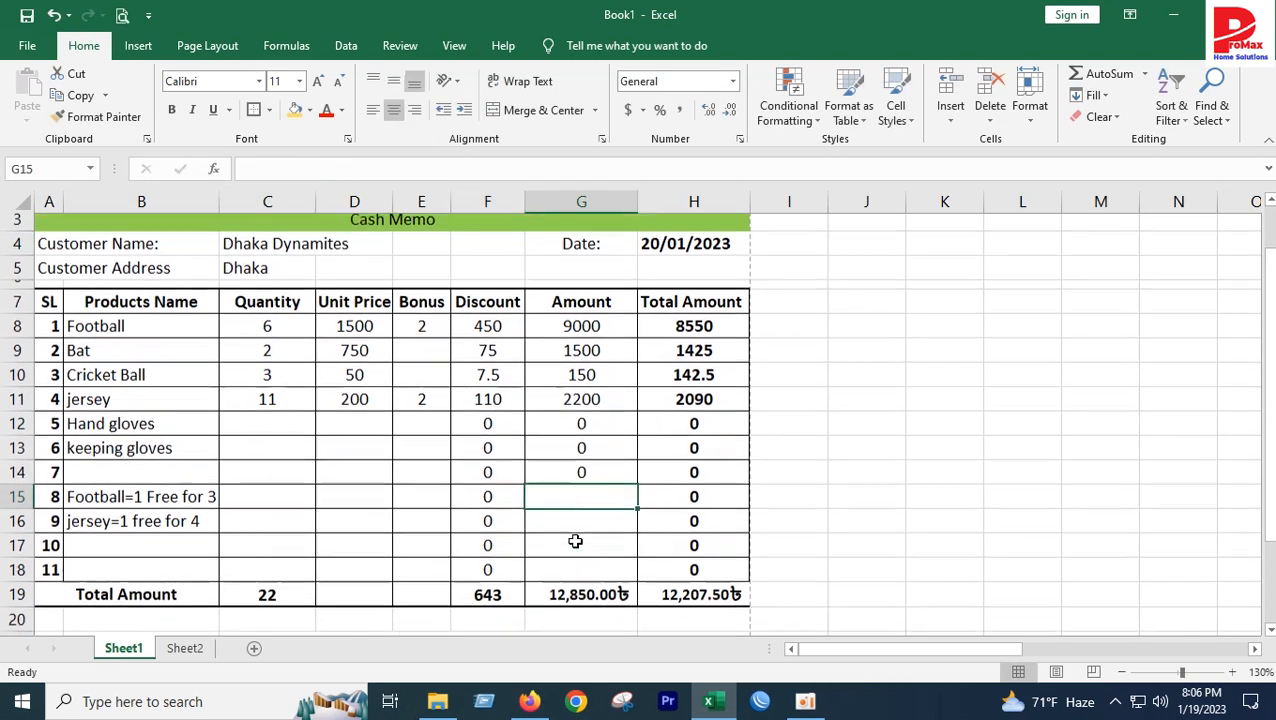
pyautogui.scroll(1, 190, 530)
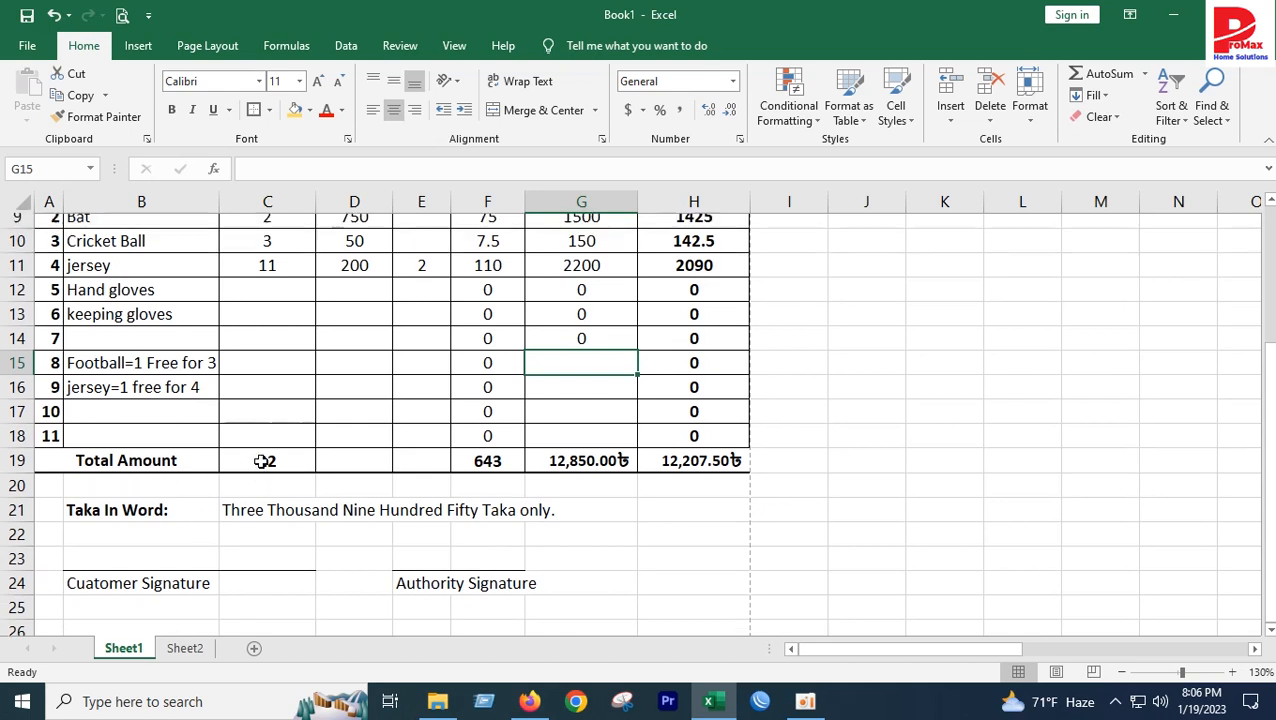
pyautogui.click(262, 546)
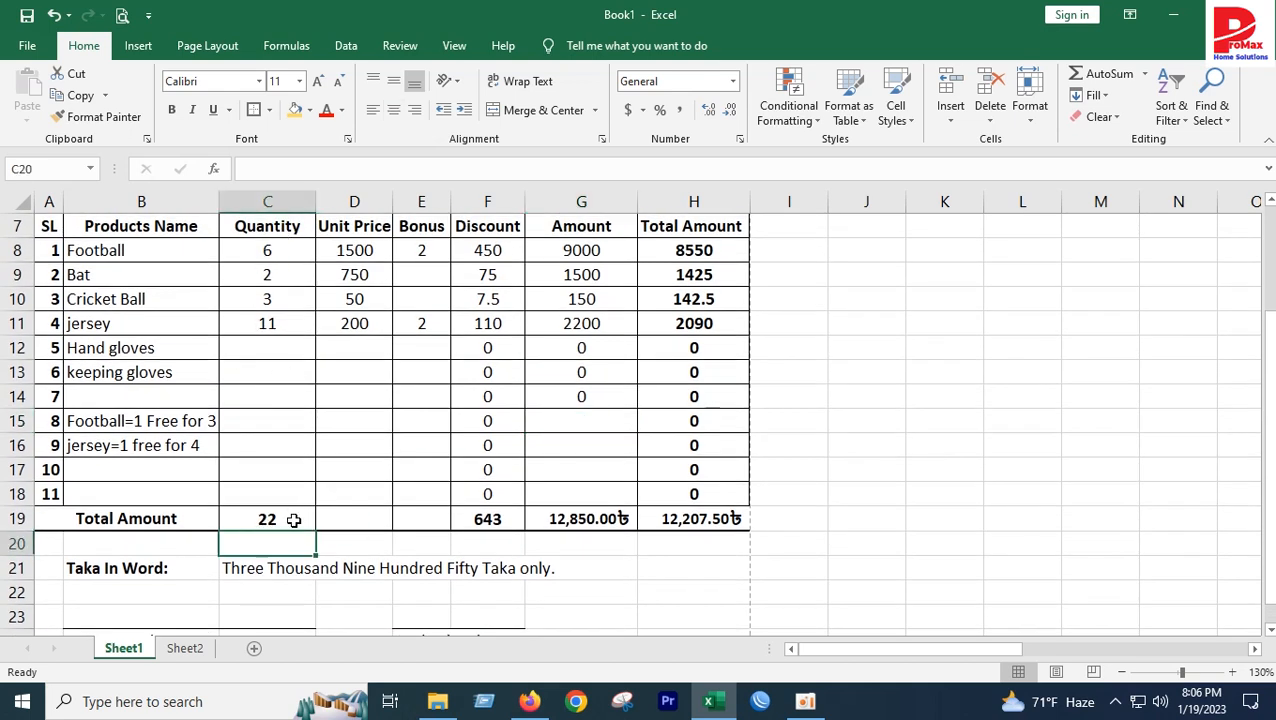
pyautogui.scroll(1, 330, 520)
pyautogui.moveTo(354, 310); pyautogui.dragTo(358, 385)
pyautogui.click(370, 456)
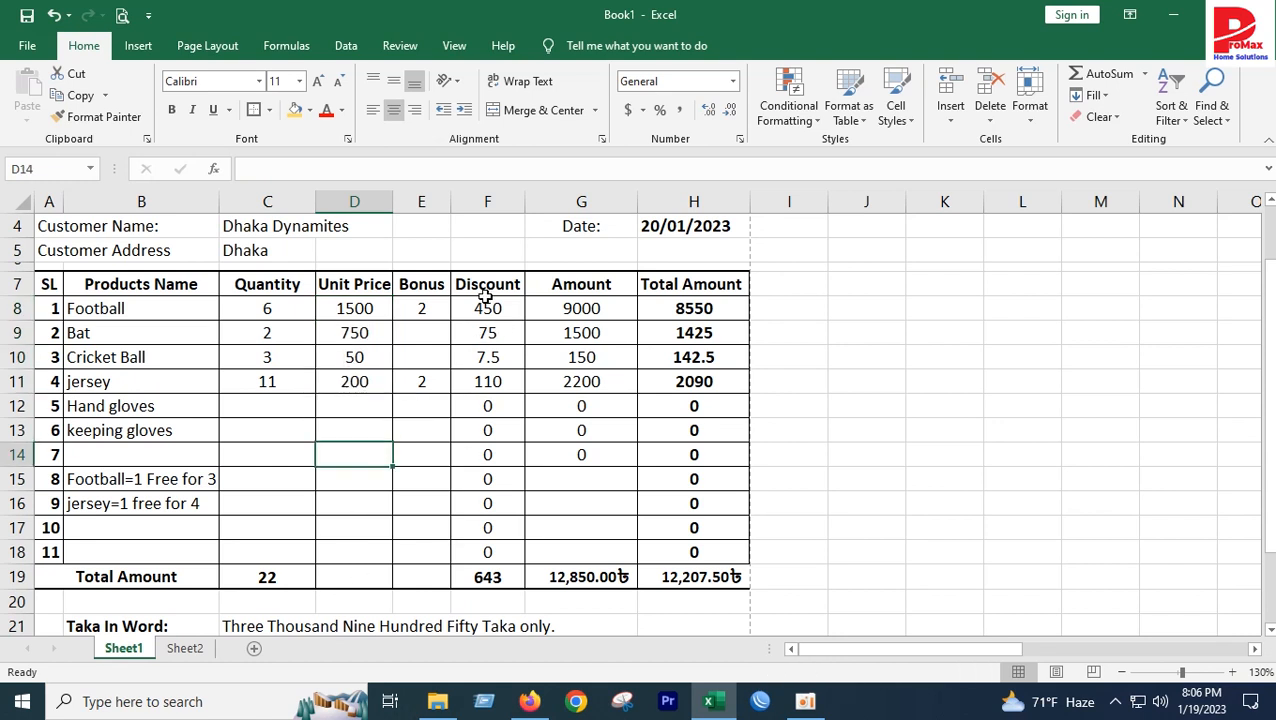
# Try to total the Bonus column with AutoSum over E8:E19, and undo the resulting change to E8
pyautogui.moveTo(420, 316); pyautogui.dragTo(428, 578)
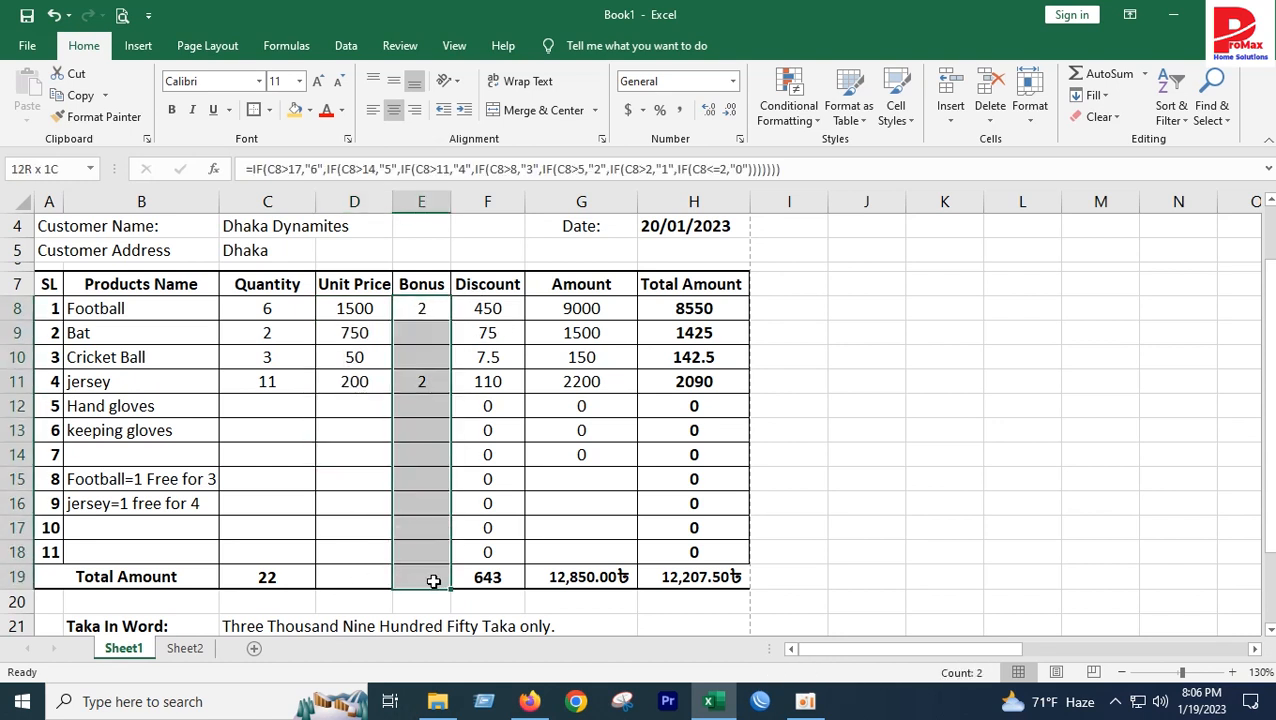
pyautogui.click(1118, 83)
pyautogui.click(789, 381)
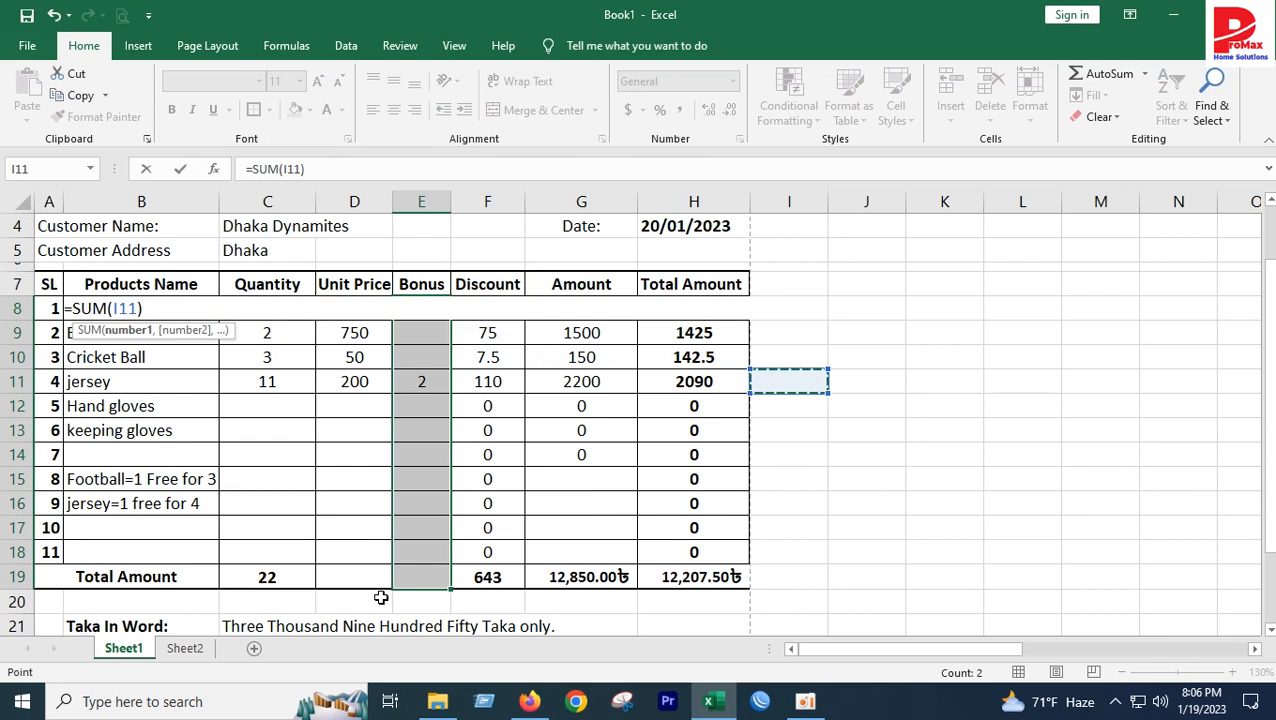
pyautogui.scroll(1, 469, 504)
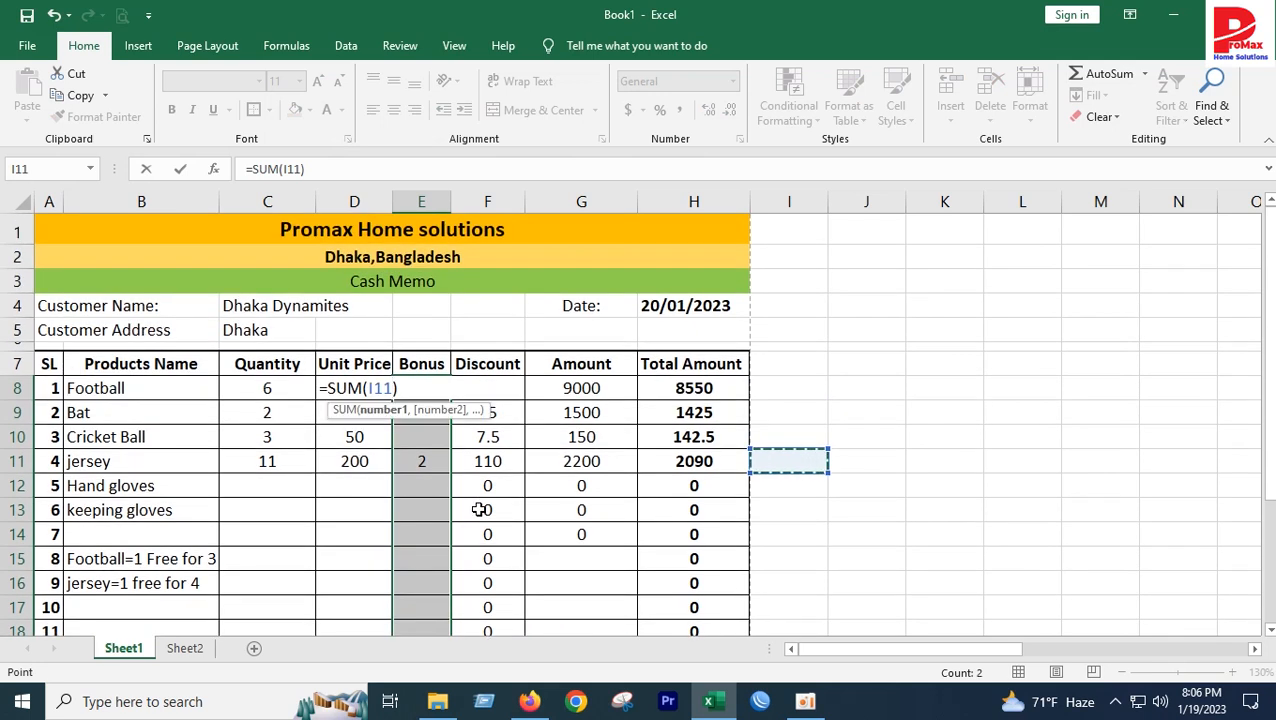
pyautogui.hotkey('ctrl', 'z')
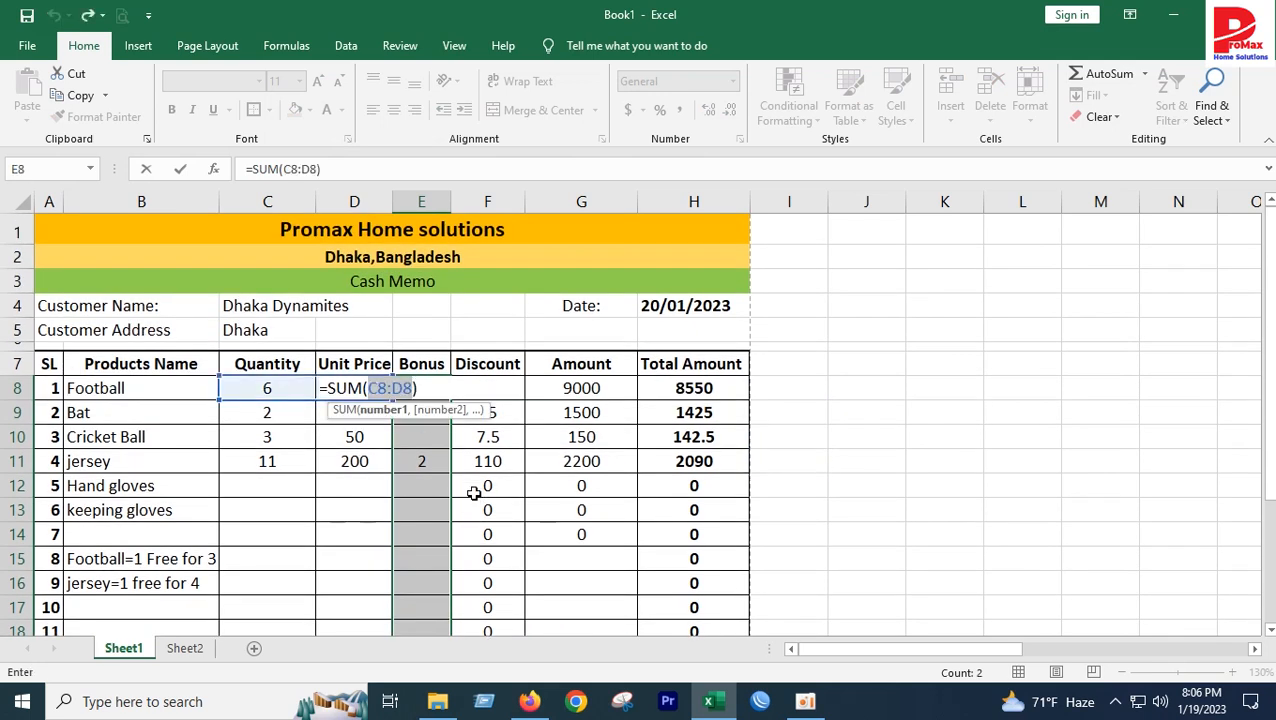
pyautogui.press('Return')
pyautogui.click(444, 488)
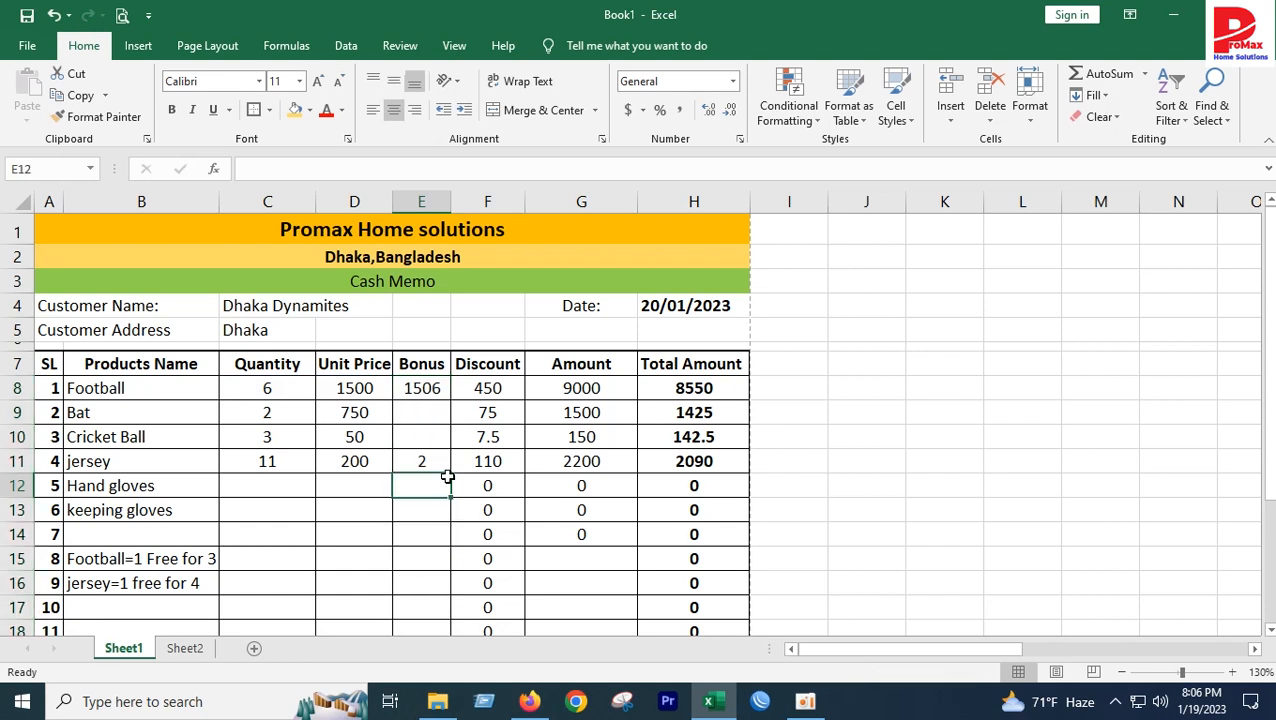
pyautogui.hotkey('ctrl', 'z')
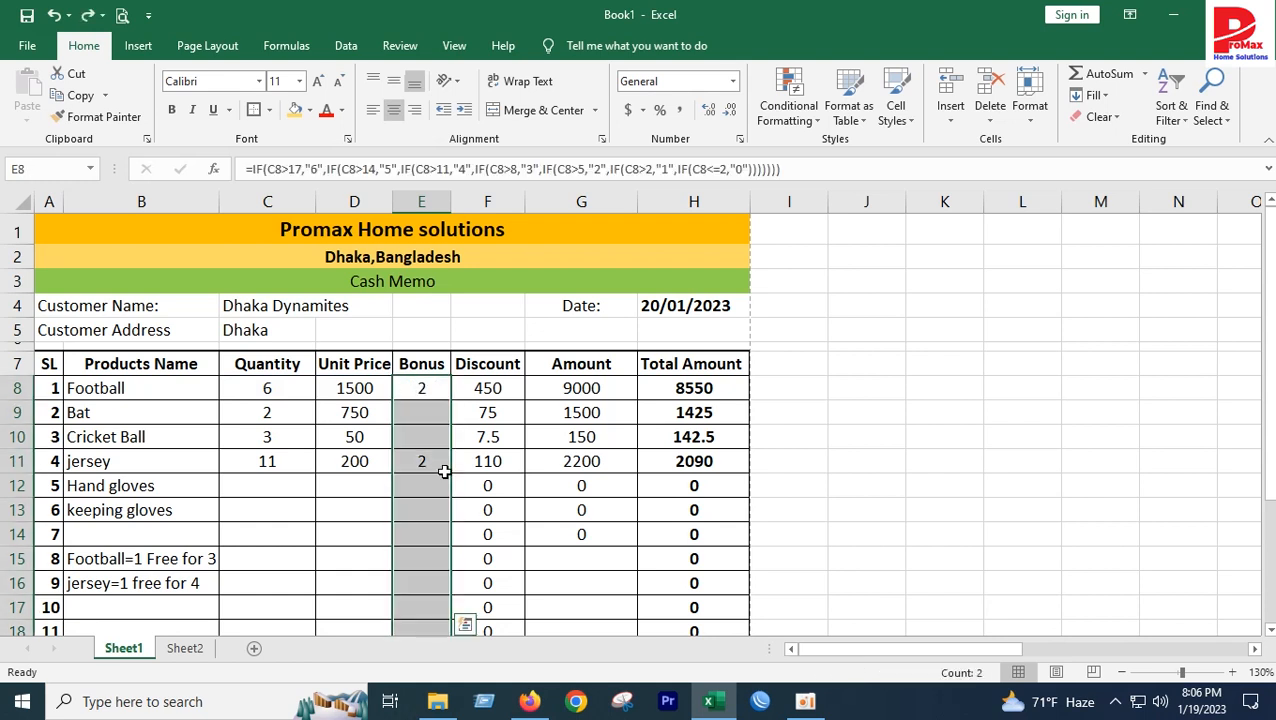
pyautogui.click(446, 469)
pyautogui.click(425, 384)
pyautogui.scroll(-2, 434, 459)
pyautogui.keyDown('shift'); pyautogui.click(427, 510); pyautogui.keyUp('shift')
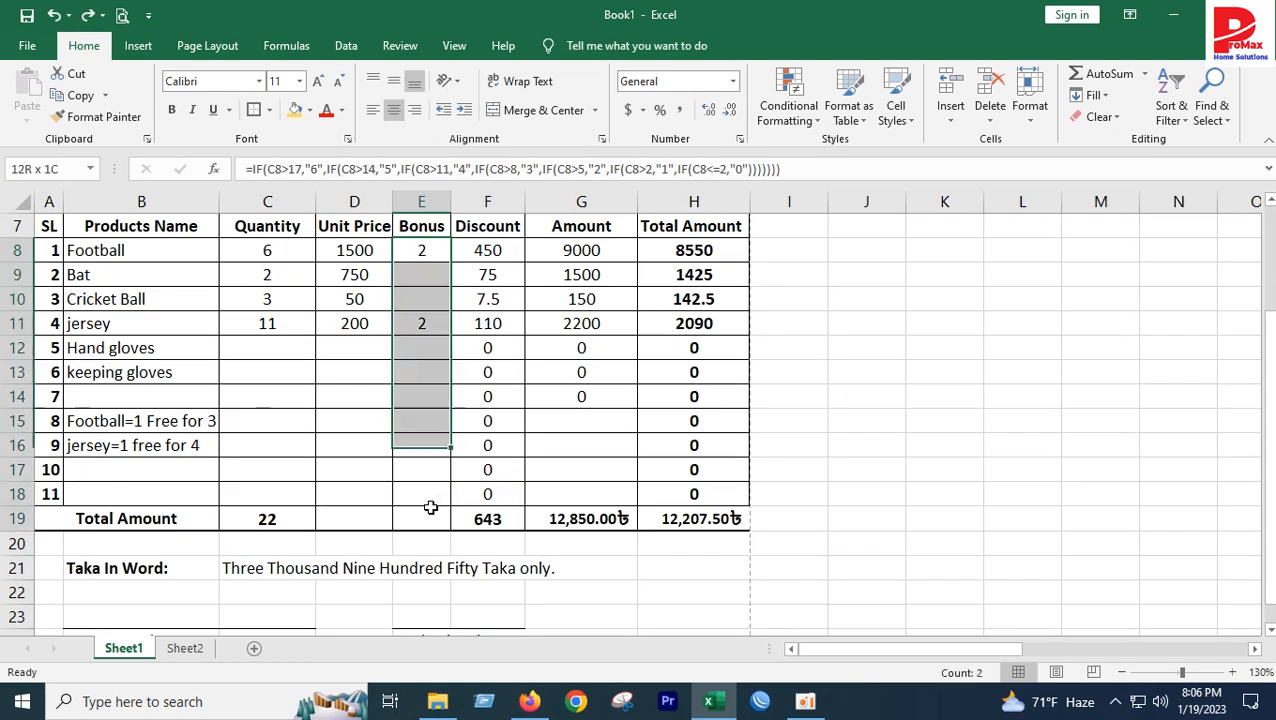
pyautogui.click(1092, 80)
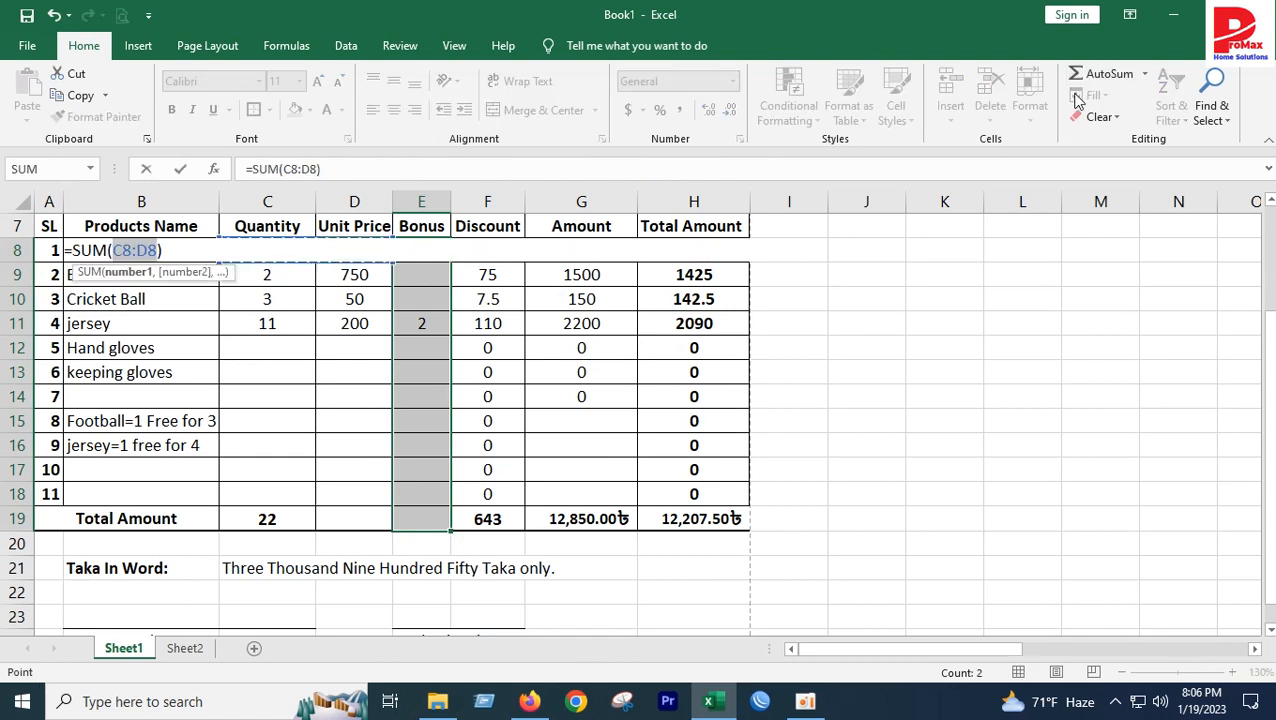
pyautogui.press('Escape')
pyautogui.click(536, 368)
# Check the contents and formulas of the Bonus cells between E8 and E18
pyautogui.click(421, 250)
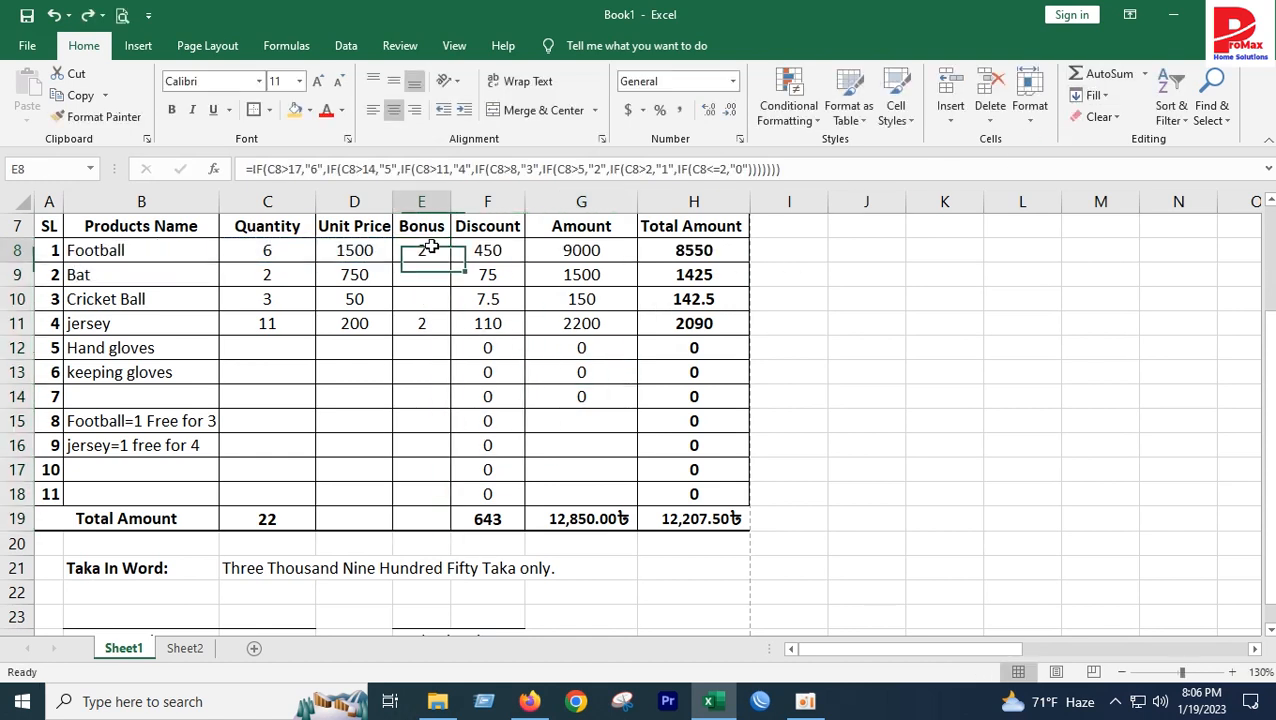
pyautogui.click(423, 321)
pyautogui.click(426, 346)
pyautogui.click(435, 495)
pyautogui.click(428, 248)
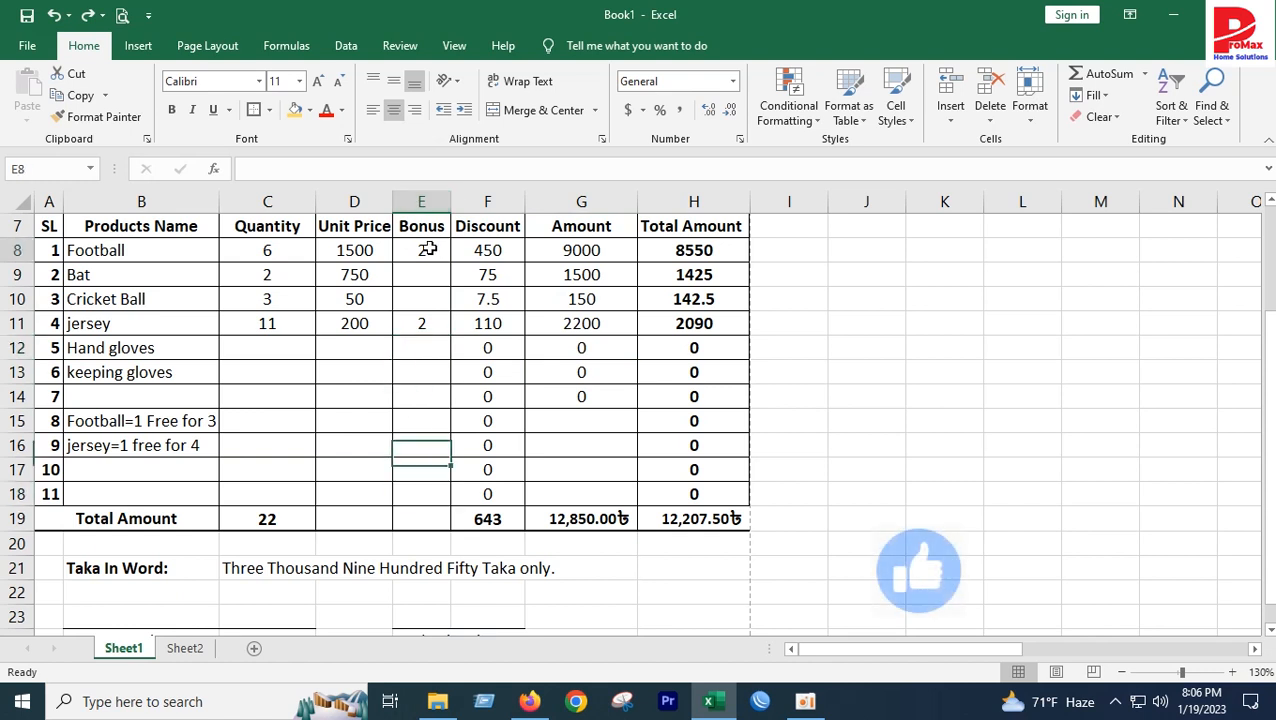
pyautogui.click(421, 320)
pyautogui.moveTo(427, 247); pyautogui.dragTo(416, 508)
# Total the Bonus column in E19 with the formula =E8+E9+E10+E11+E12
pyautogui.click(414, 519)
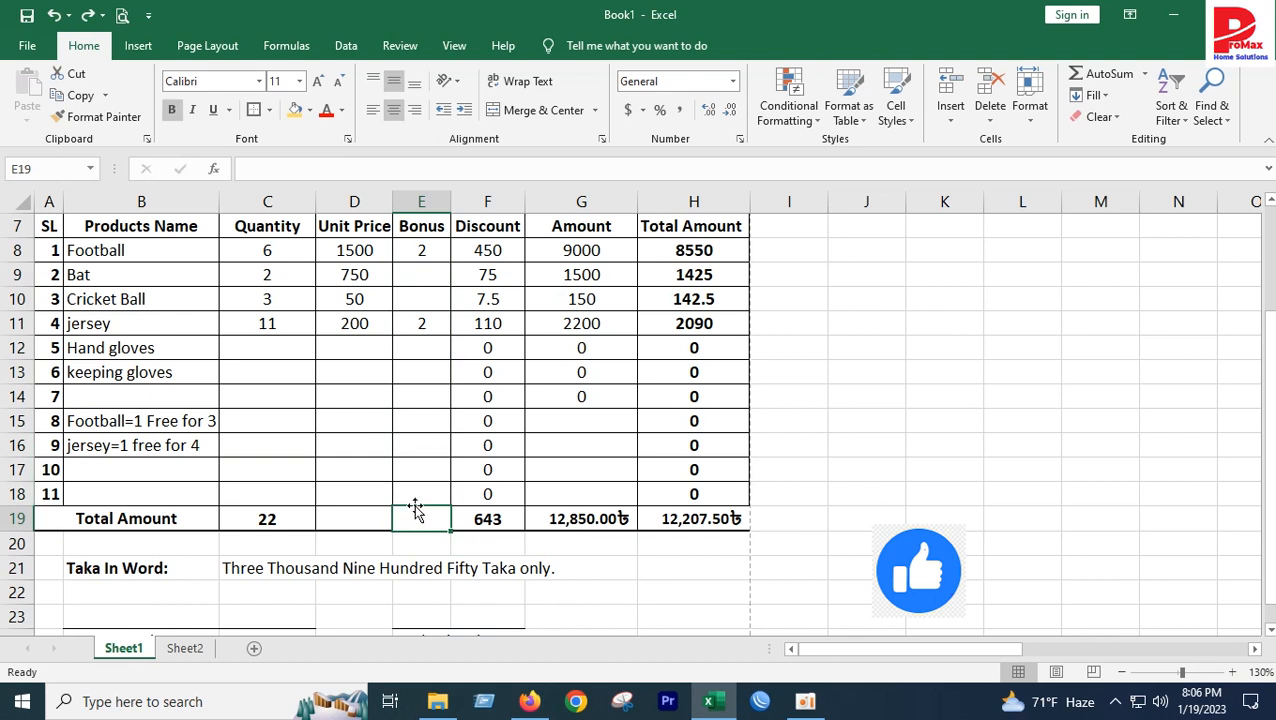
pyautogui.write('=')
pyautogui.click(421, 250)
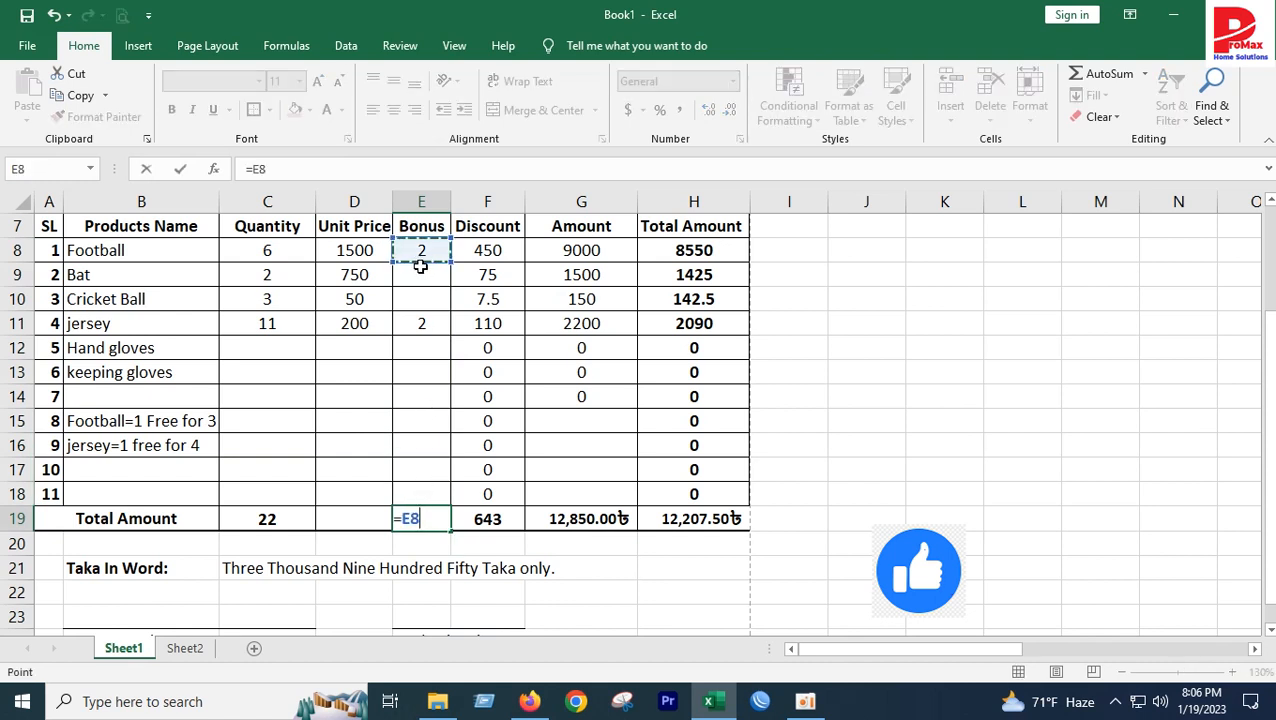
pyautogui.write('+')
pyautogui.click(422, 277)
pyautogui.write('+')
pyautogui.click(422, 299)
pyautogui.write('+')
pyautogui.click(423, 323)
pyautogui.write('+')
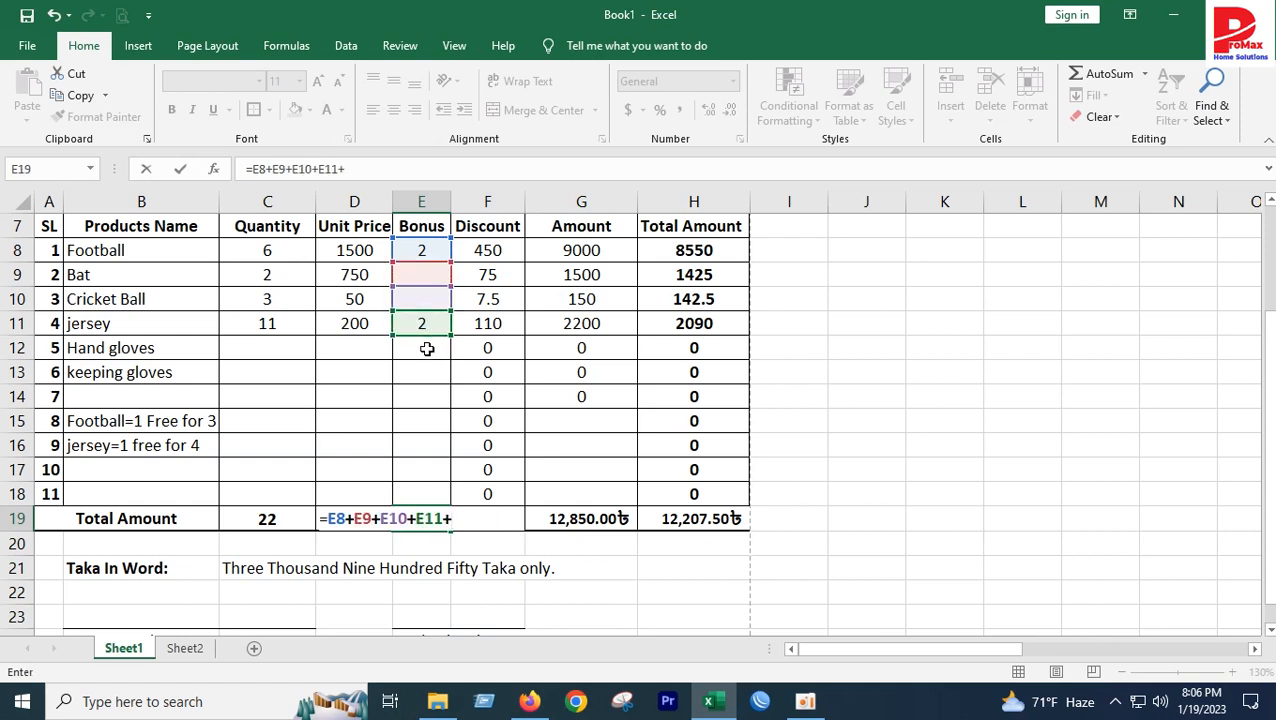
pyautogui.click(427, 348)
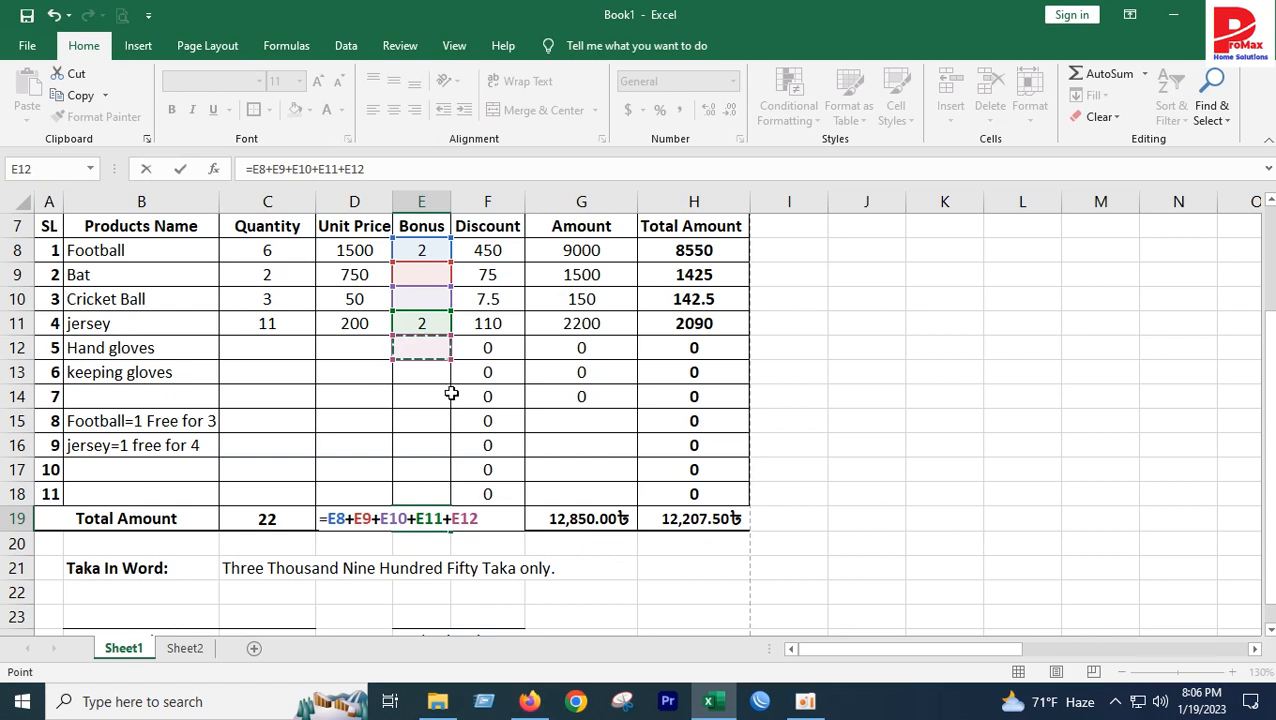
pyautogui.press('Return')
pyautogui.click(440, 515)
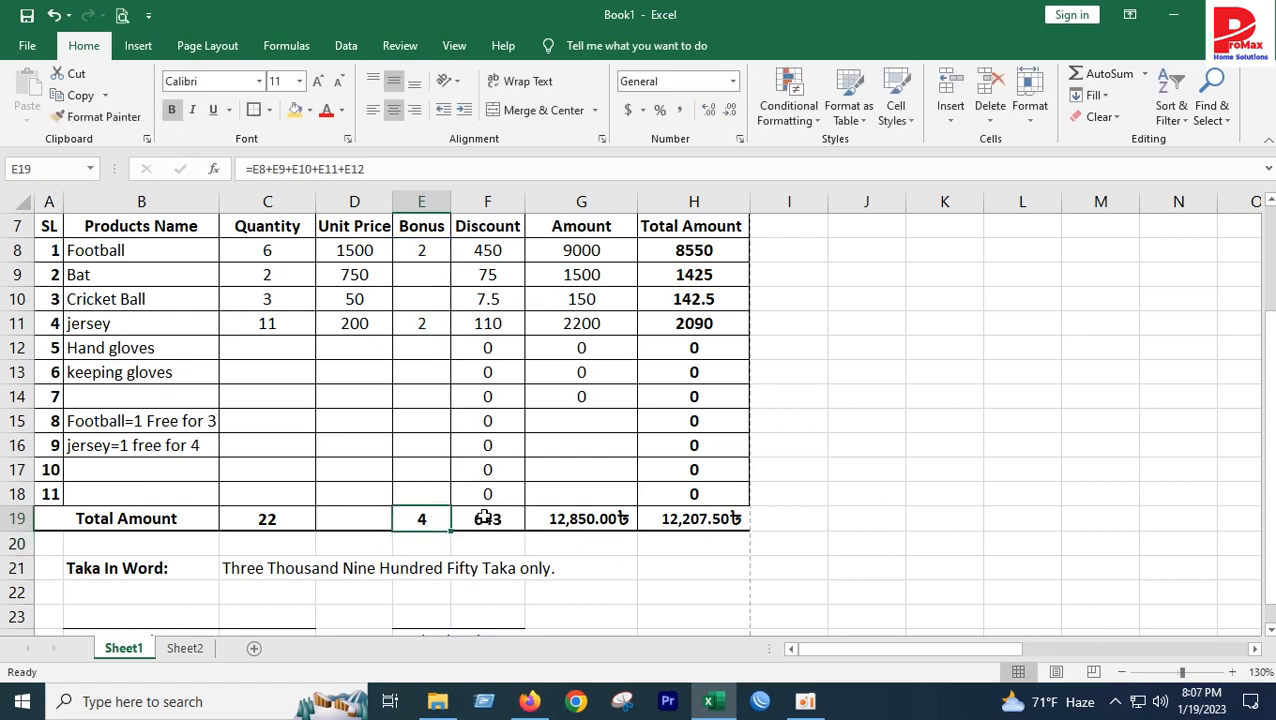
# Inspect the grand total formula in H19 and the range it adds up
pyautogui.click(697, 519)
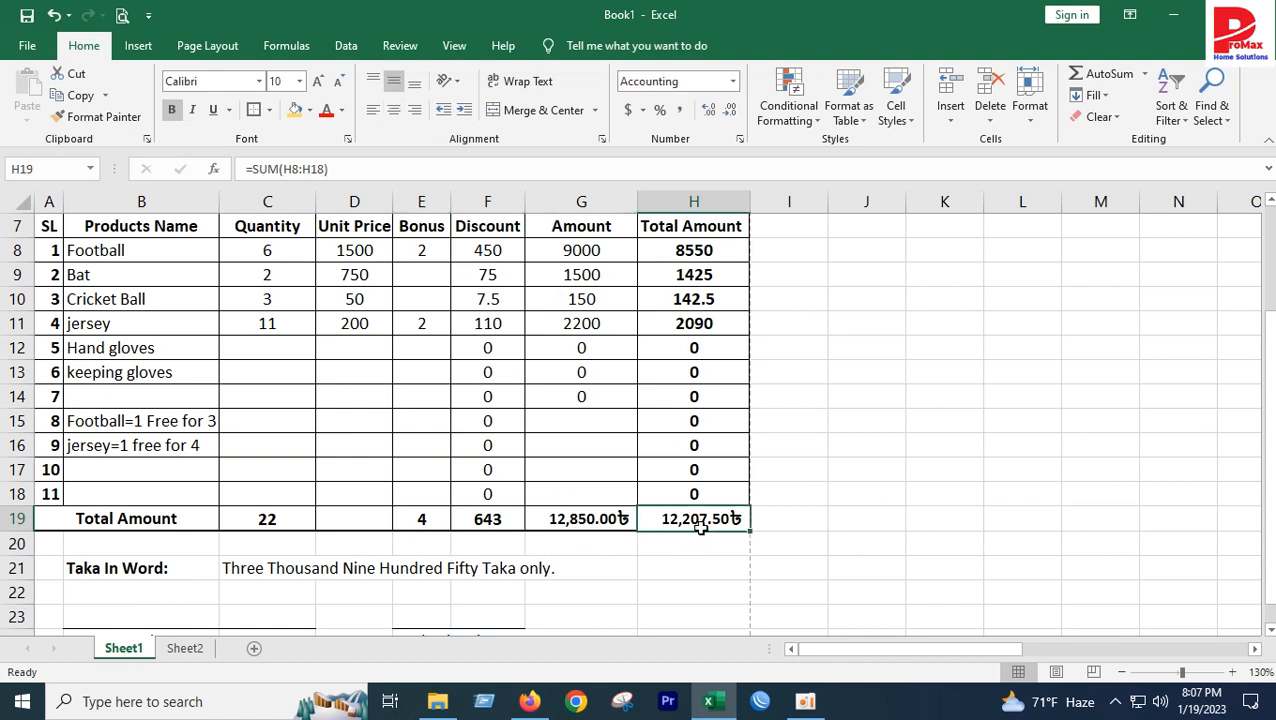
pyautogui.scroll(-2, 693, 567)
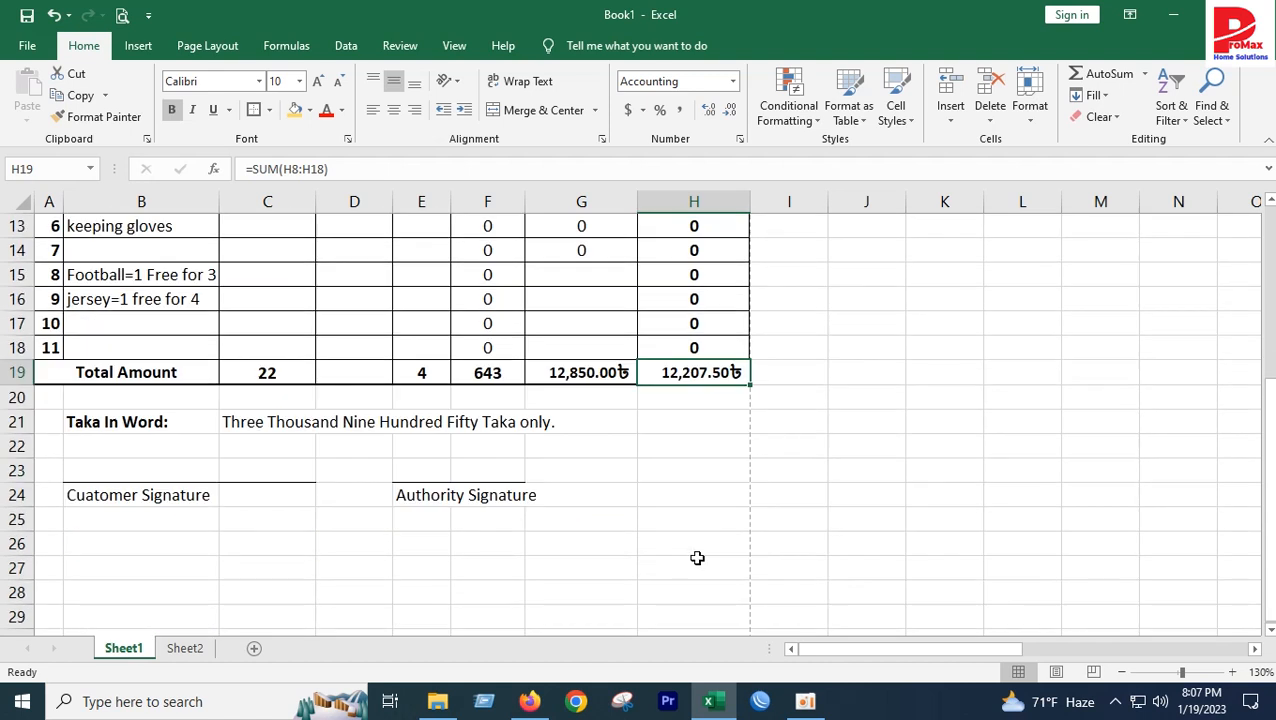
pyautogui.click(701, 491)
pyautogui.doubleClick(694, 372)
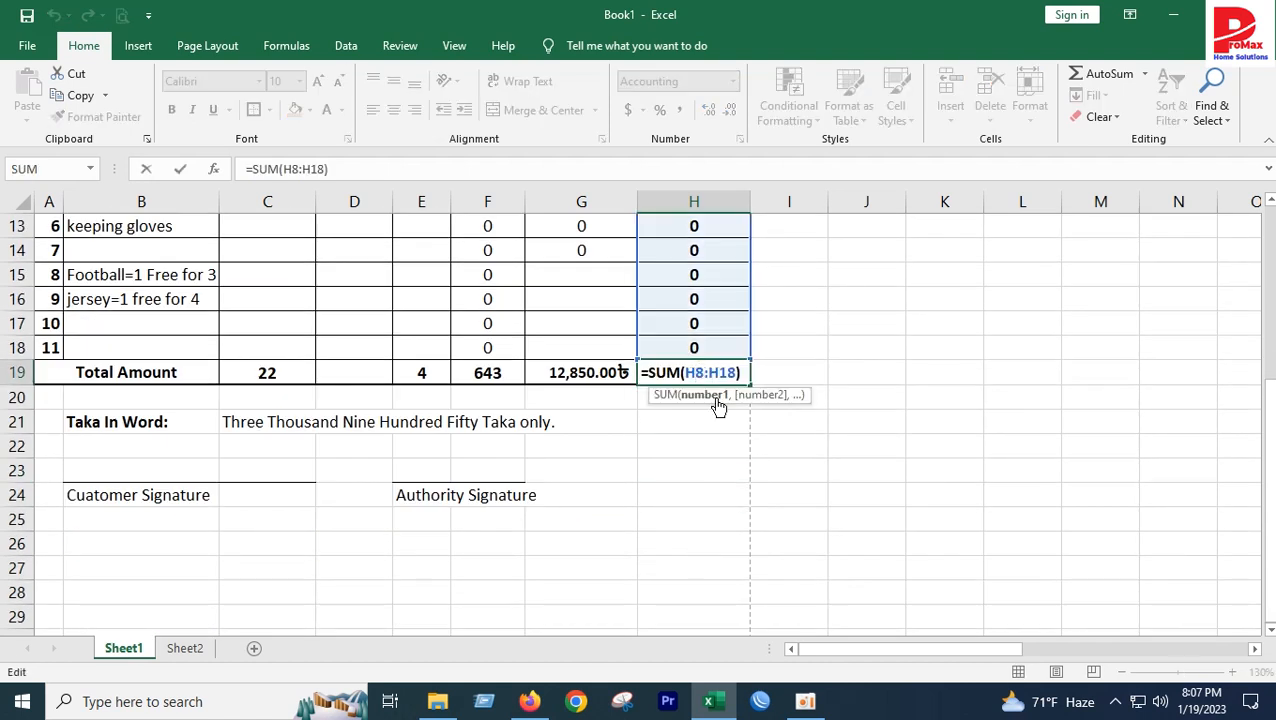
pyautogui.scroll(2, 718, 410)
pyautogui.scroll(-1, 680, 486)
pyautogui.click(681, 538)
# Replace the grand total formula in H19 with =G19-F19, subtracting the total discount from the total amount
pyautogui.click(696, 448)
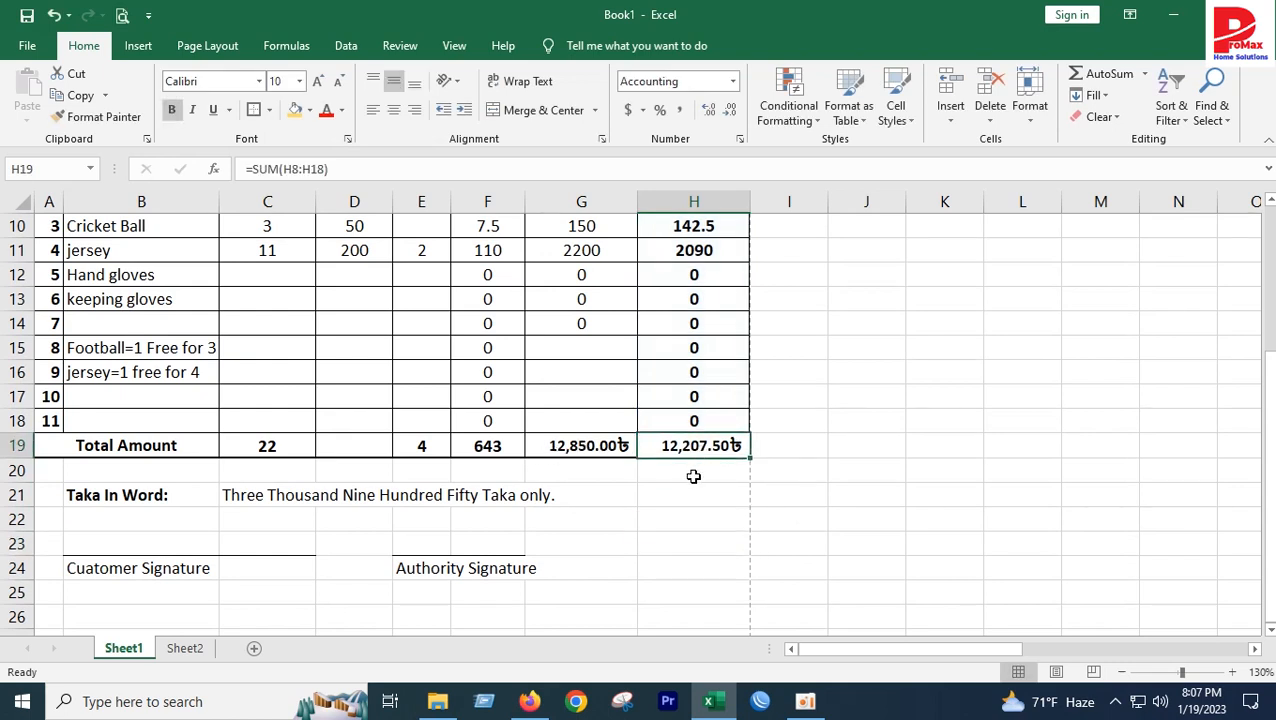
pyautogui.write('=')
pyautogui.click(583, 447)
pyautogui.write('-')
pyautogui.click(490, 447)
pyautogui.press('Return')
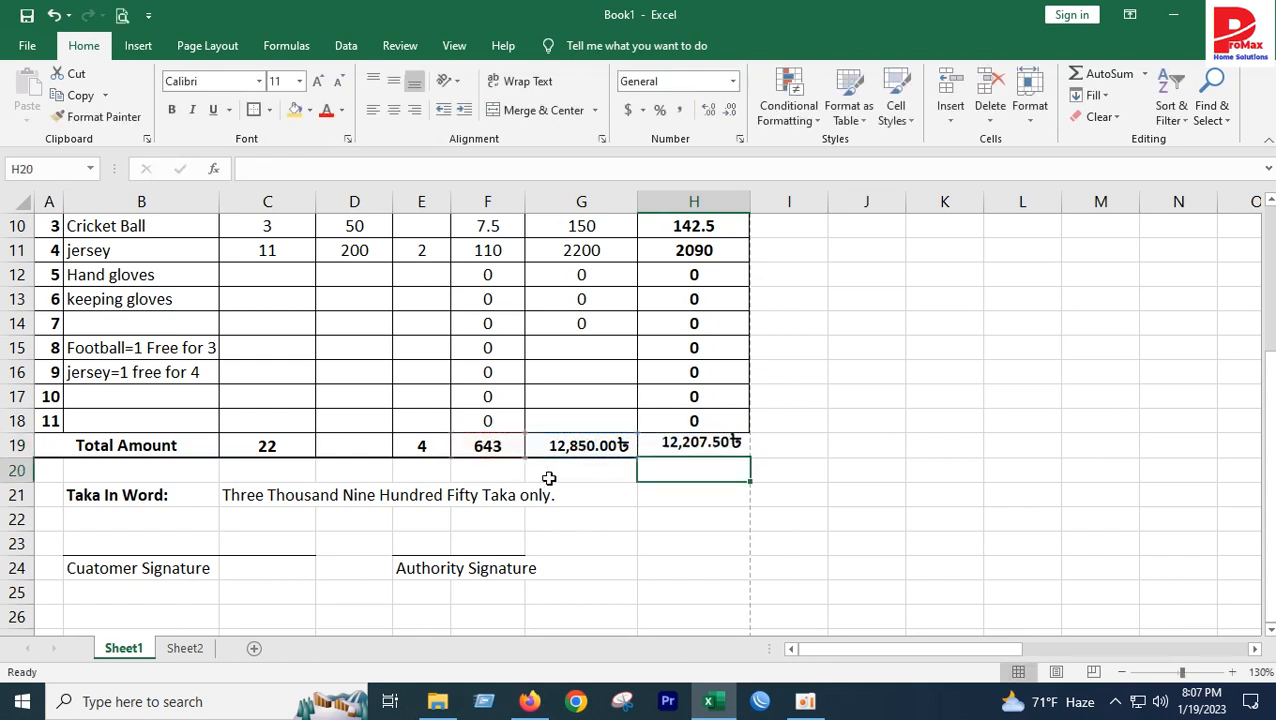
pyautogui.click(720, 446)
pyautogui.click(688, 472)
# Fill the Amount formula from G14 down through G18
pyautogui.click(607, 318)
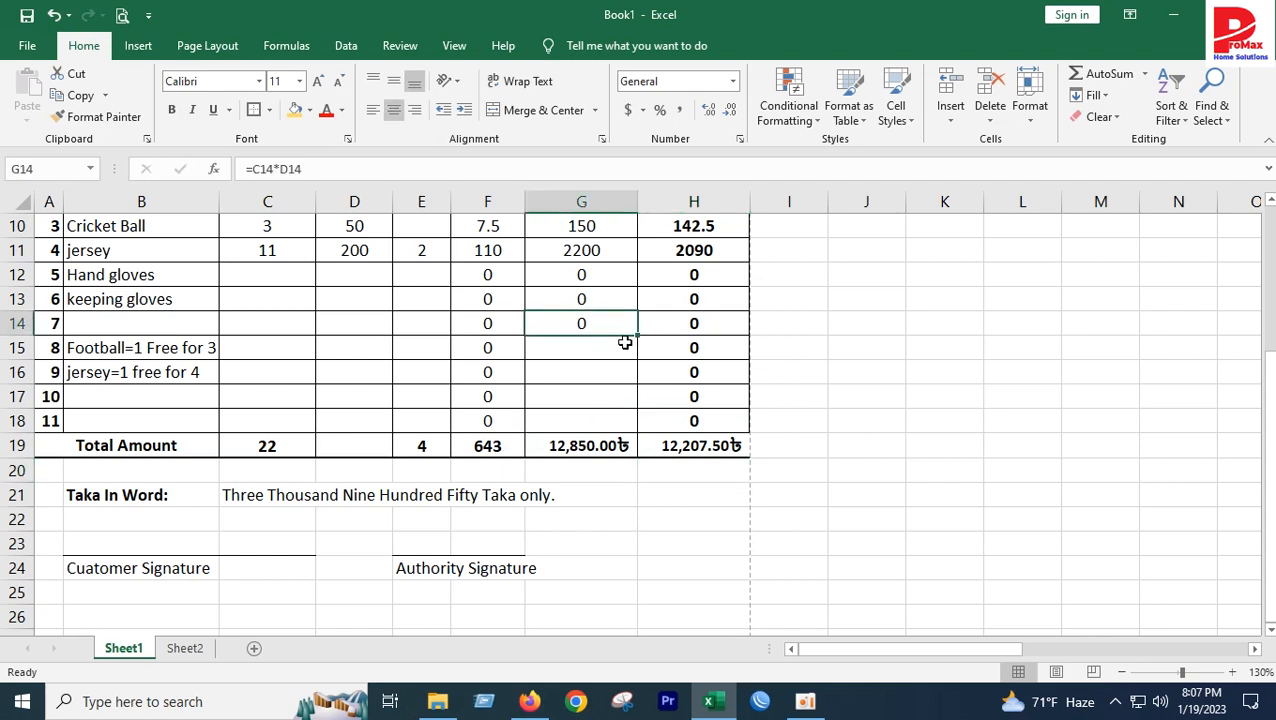
pyautogui.moveTo(637, 339); pyautogui.dragTo(629, 421)
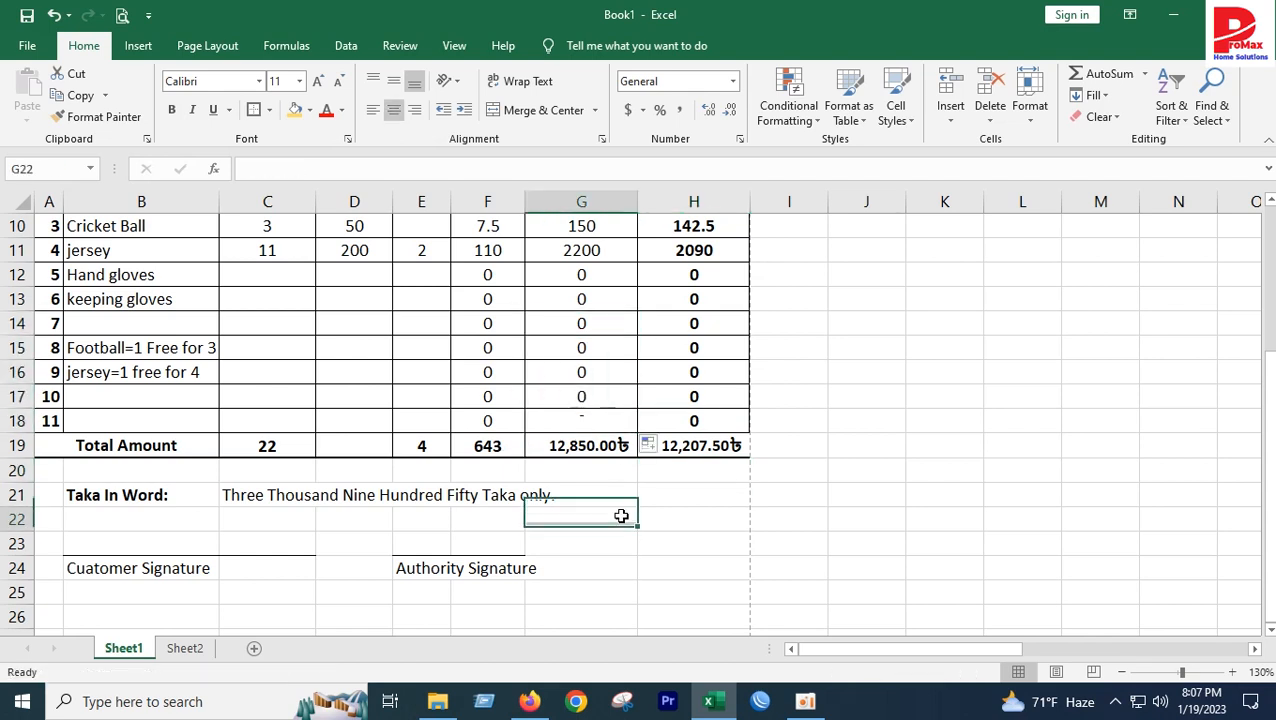
pyautogui.click(621, 515)
pyautogui.scroll(1, 632, 516)
pyautogui.scroll(1, 632, 516)
pyautogui.scroll(-2, 636, 495)
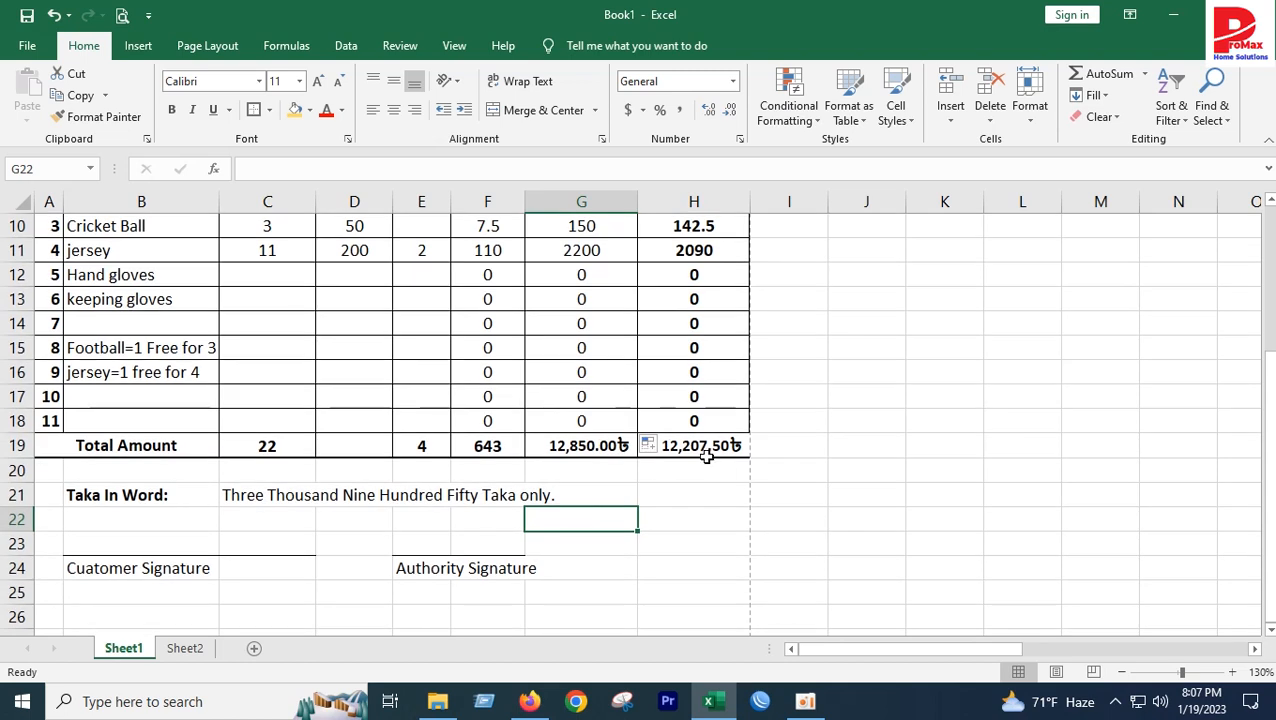
# Replace the Taka In Word text in C21 with "Twelve Thousand two Hundred Seven taka only."
pyautogui.click(270, 495)
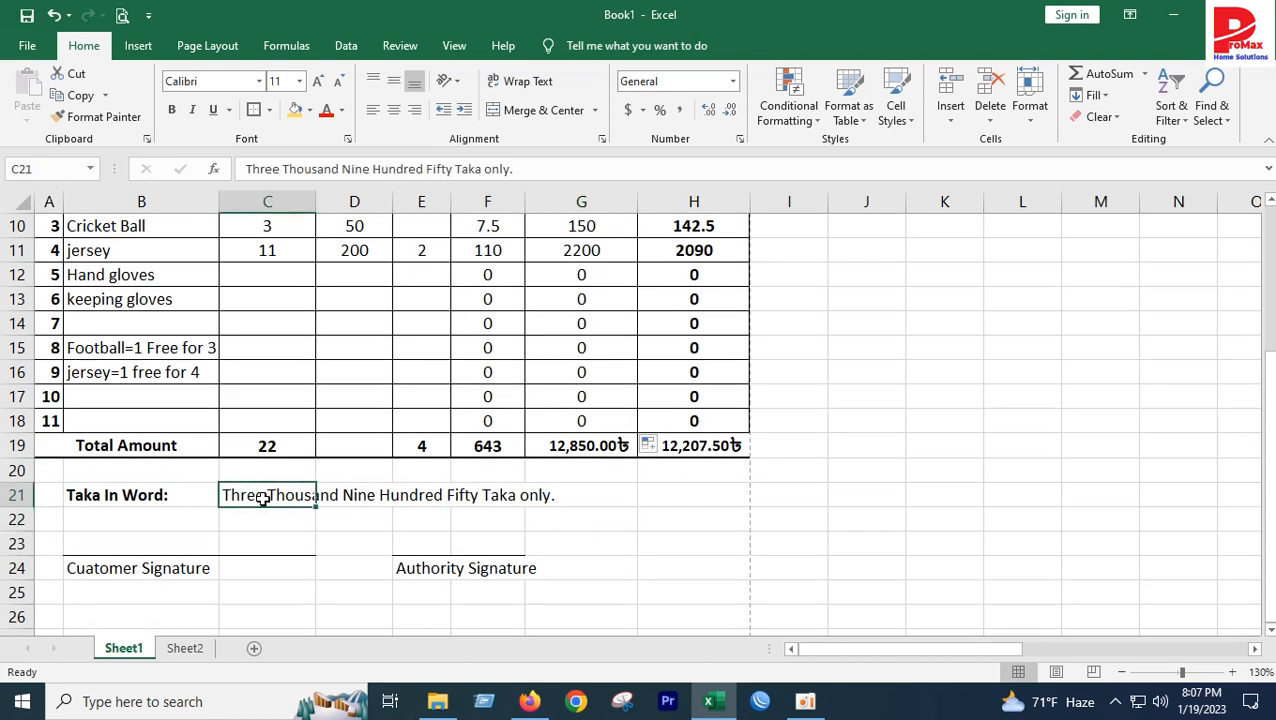
pyautogui.moveTo(246, 169); pyautogui.dragTo(626, 168)
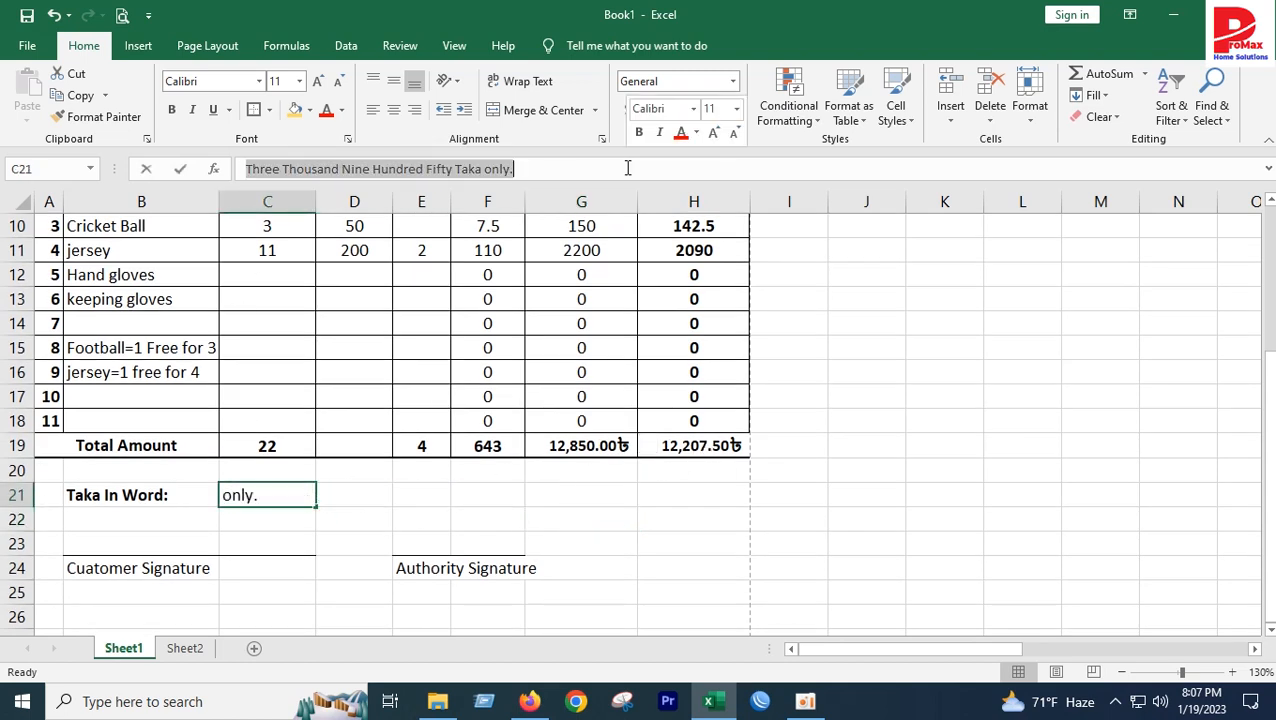
pyautogui.write('Twelve')
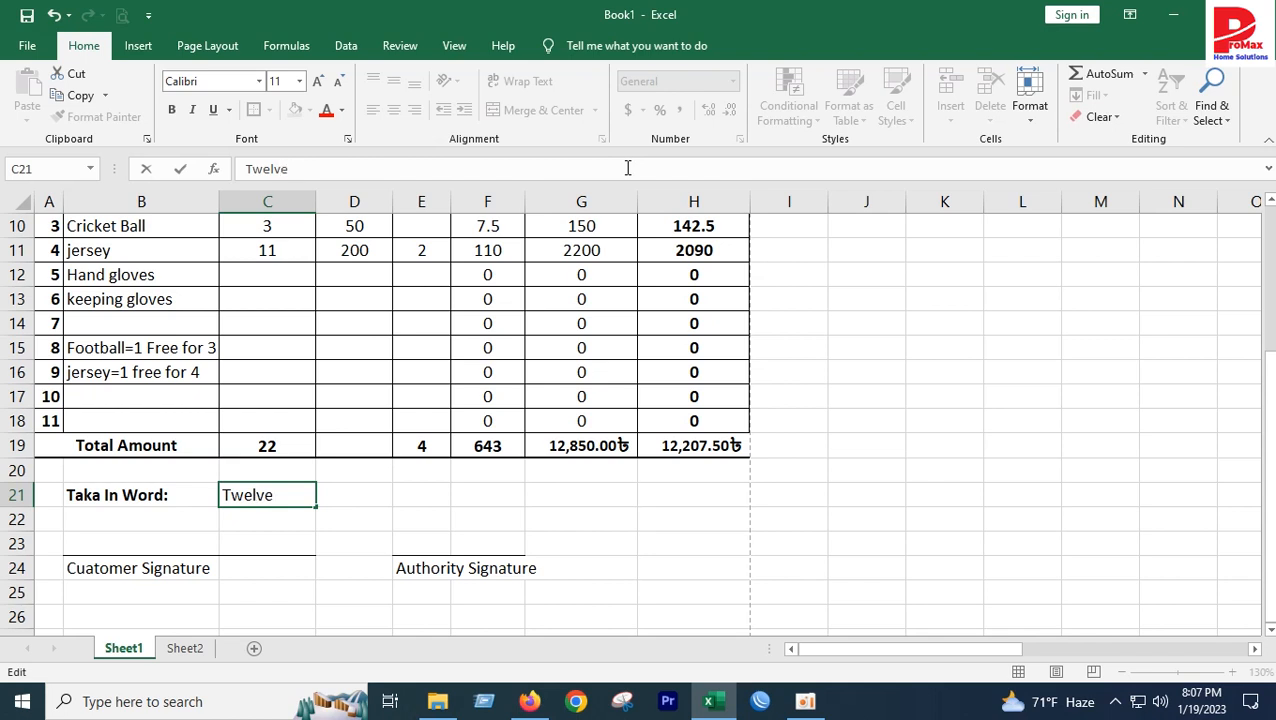
pyautogui.write('sand')
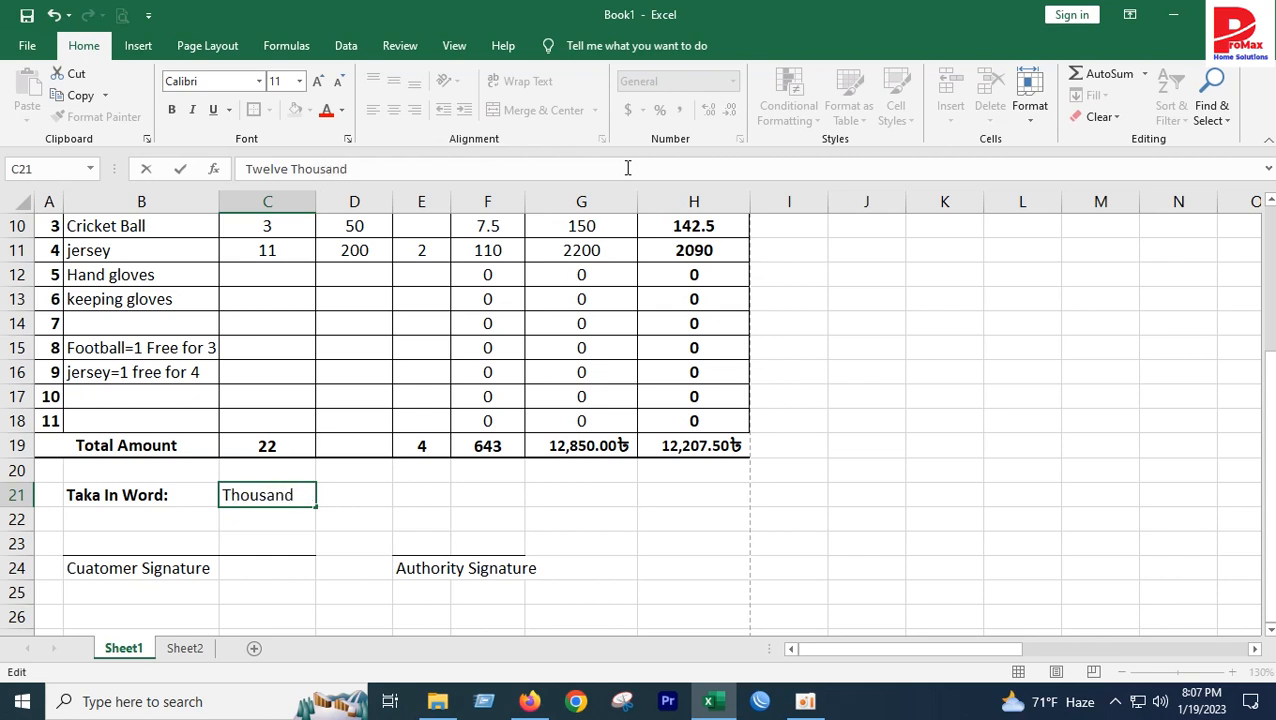
pyautogui.write('two Hu')
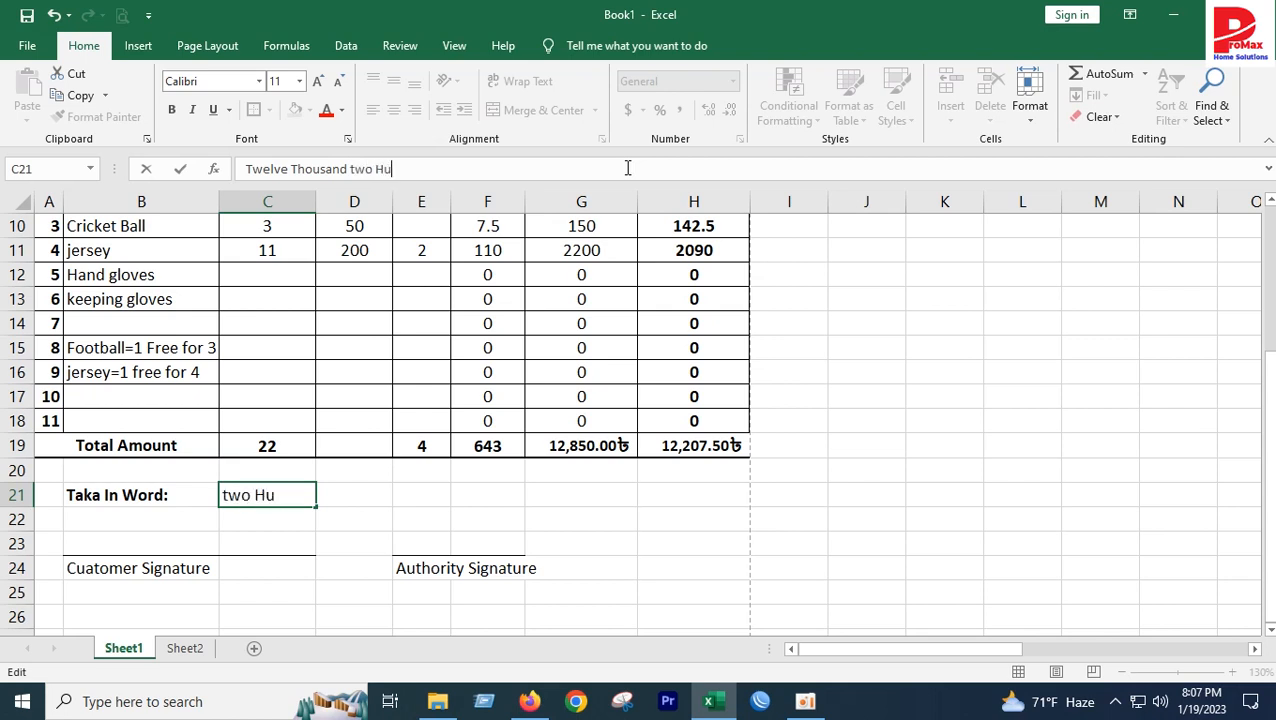
pyautogui.write('ndred ')
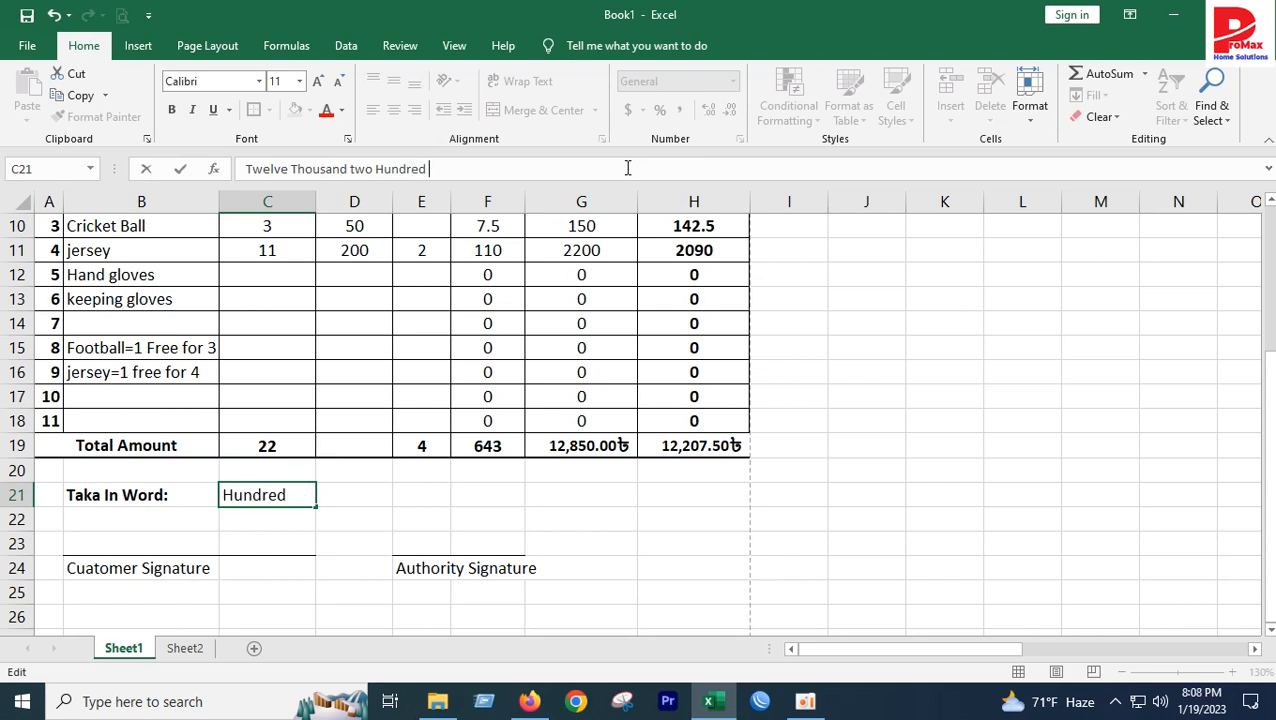
pyautogui.write('Seven taka only')
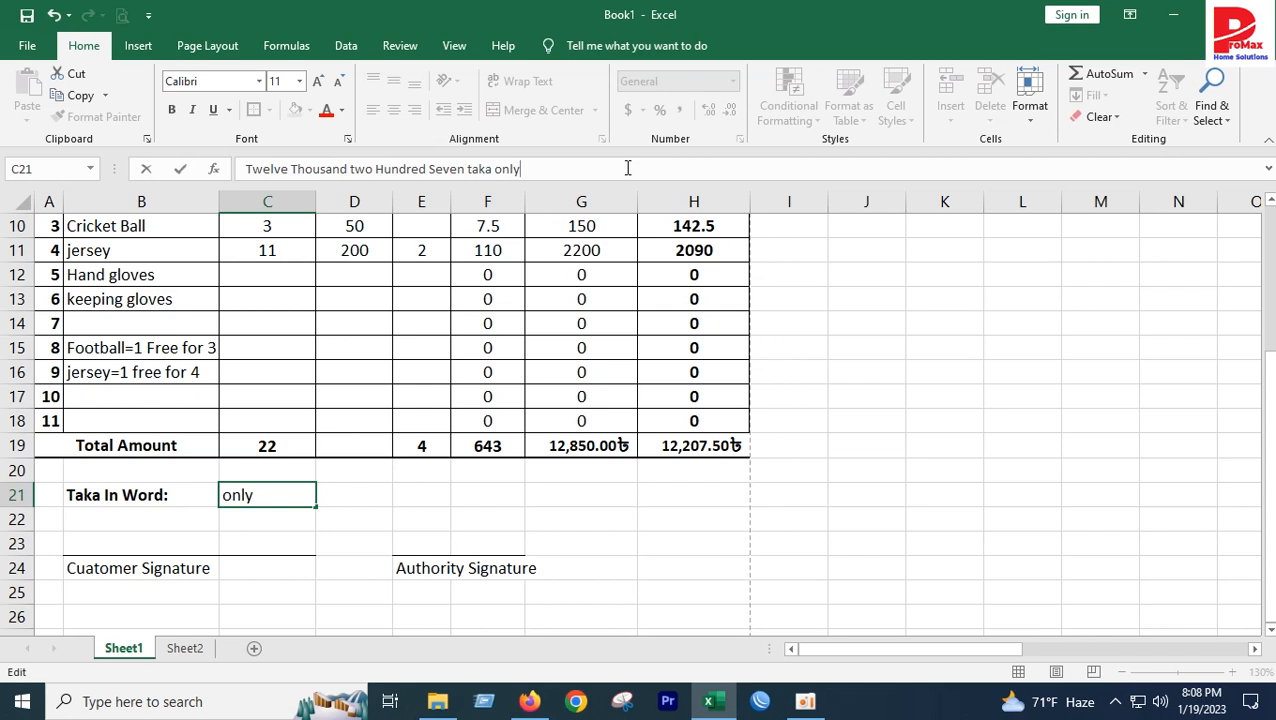
pyautogui.write('.')
pyautogui.click(684, 448)
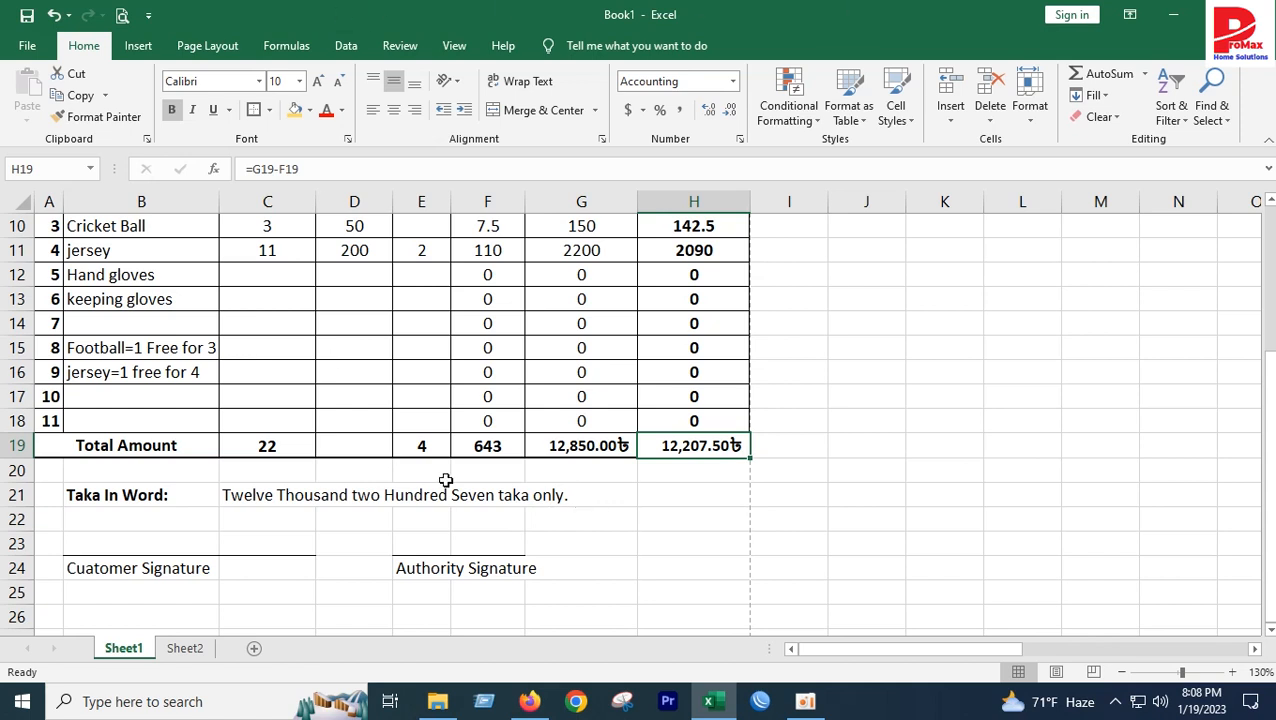
# Check the signature lines at the foot of the memo and preview the printout
pyautogui.scroll(-1, 297, 568)
pyautogui.click(162, 492)
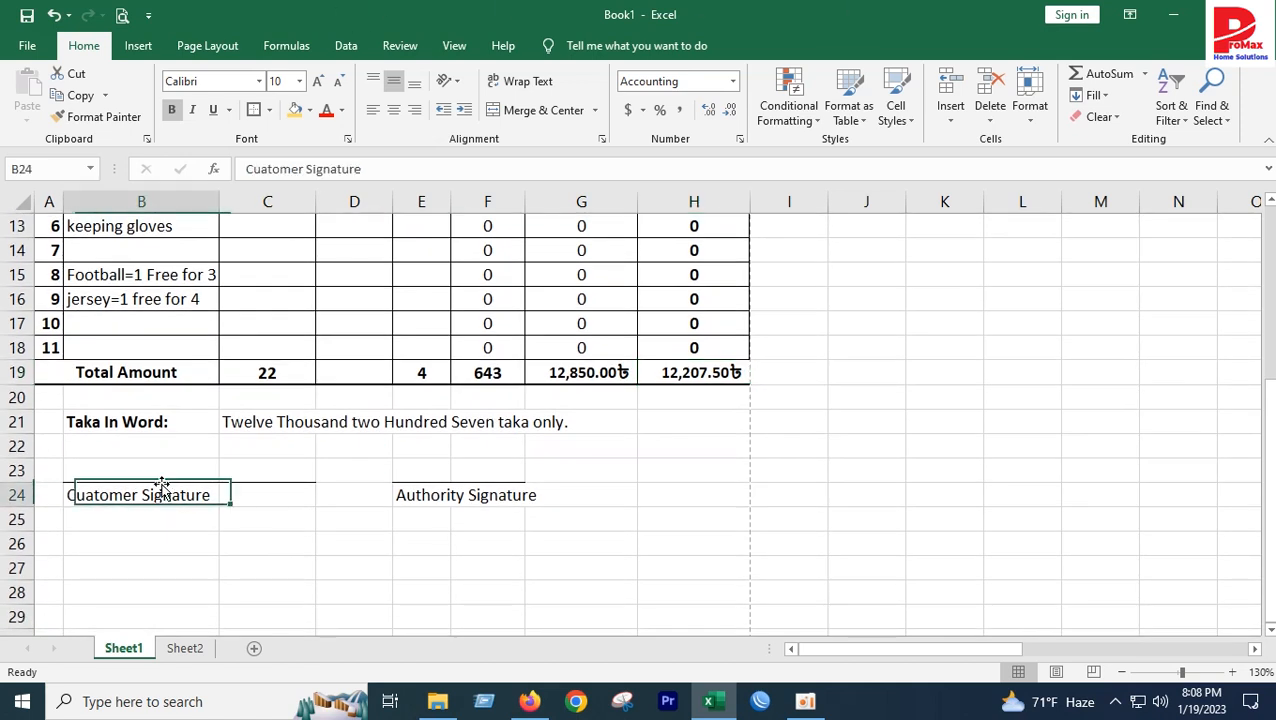
pyautogui.click(490, 492)
pyautogui.scroll(4, 588, 556)
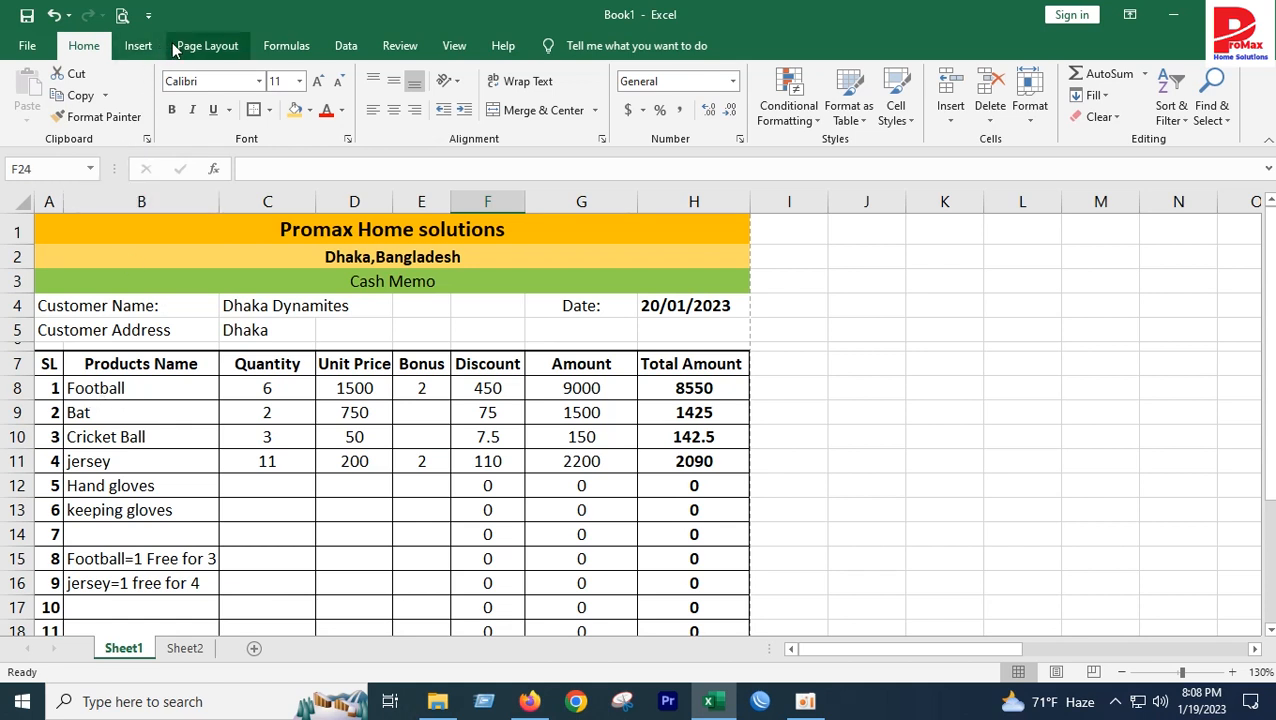
pyautogui.click(121, 17)
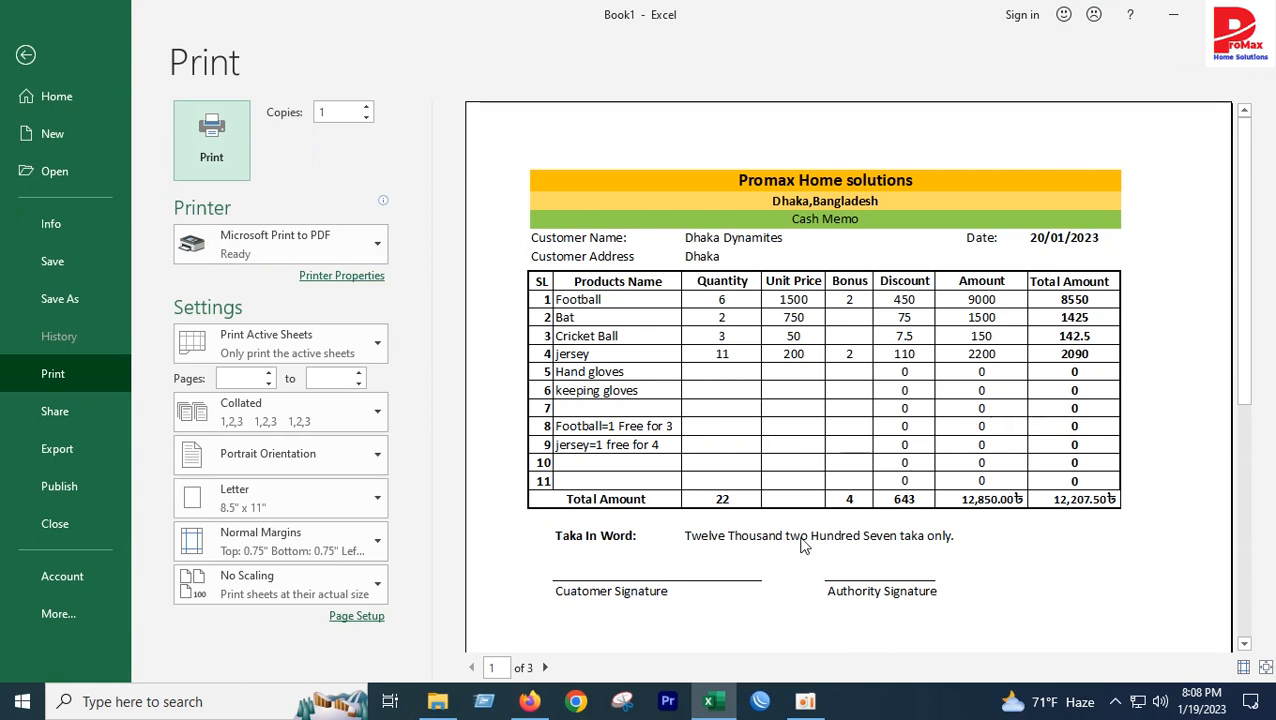
# In the page setup, reduce the print scaling to 95% and choose A4 as the paper size
pyautogui.click(372, 616)
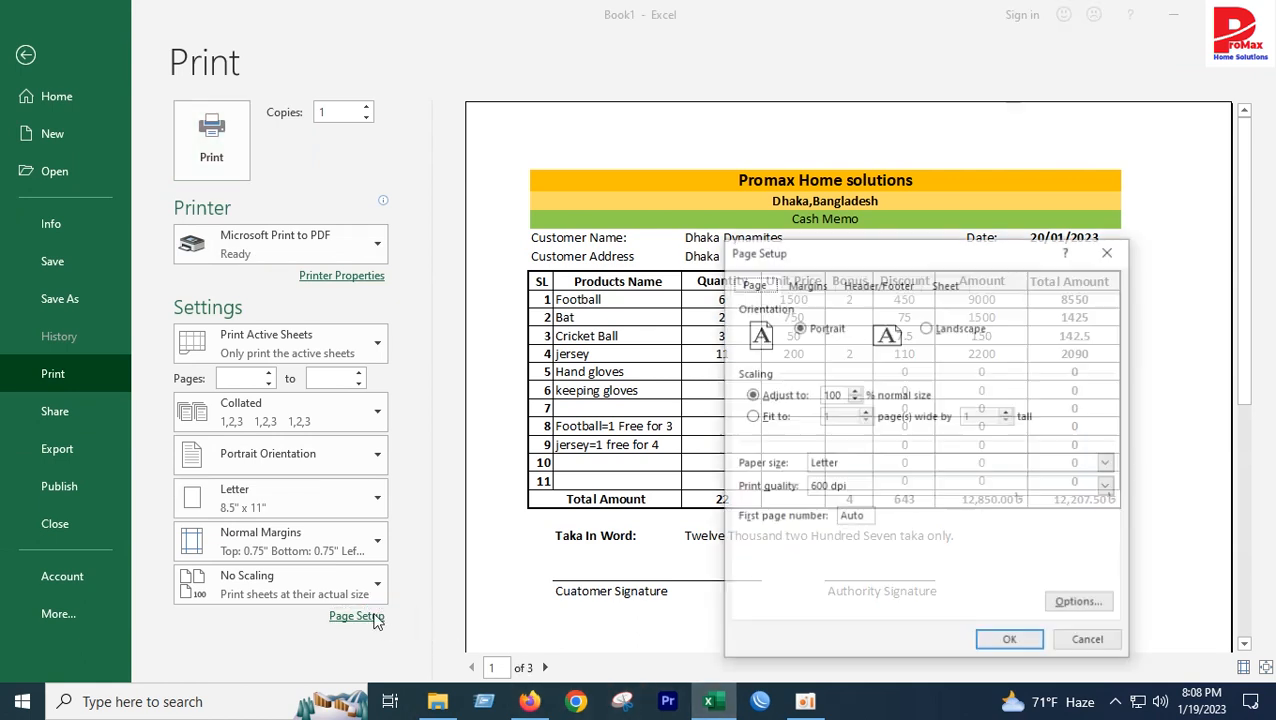
pyautogui.click(855, 400)
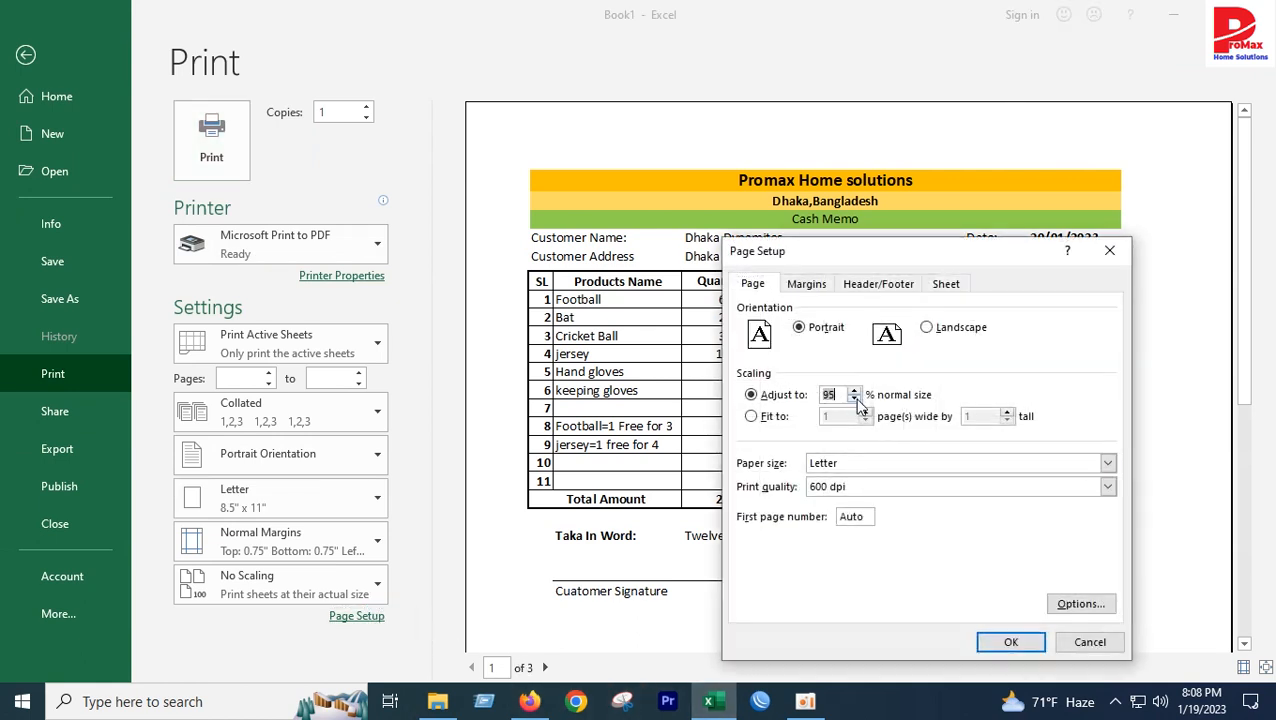
pyautogui.click(850, 465)
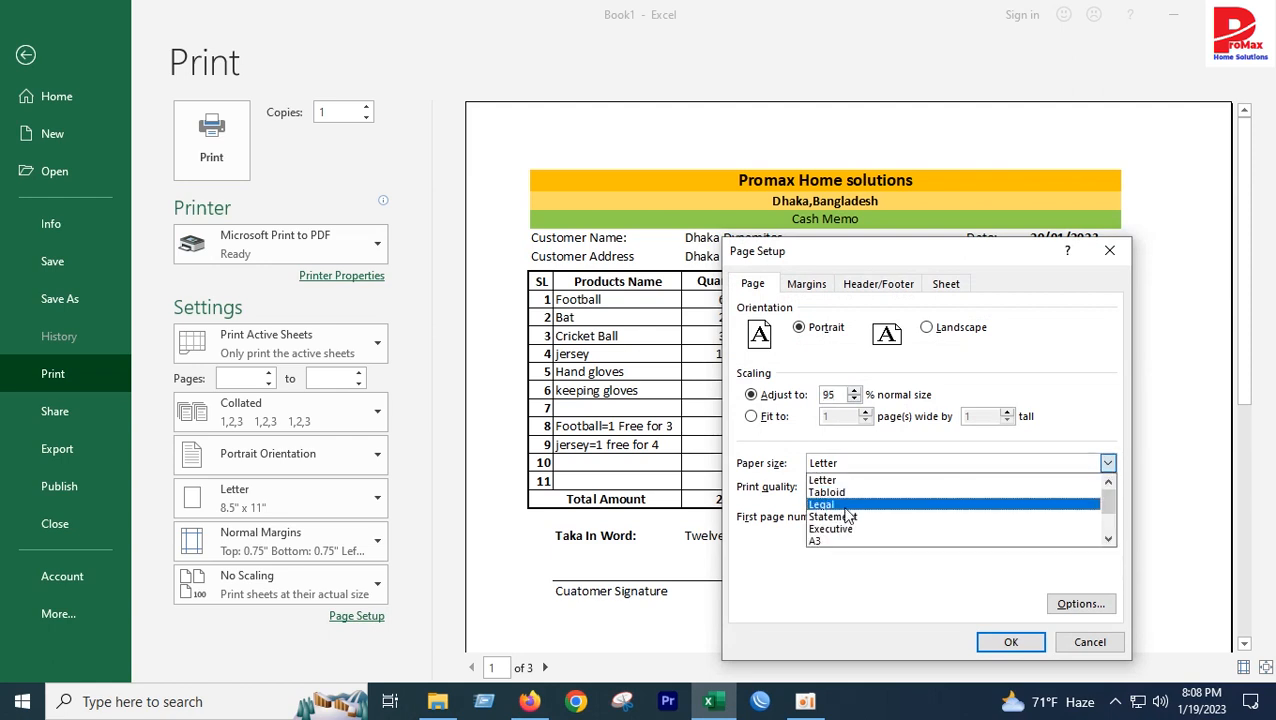
pyautogui.scroll(-1, 840, 532)
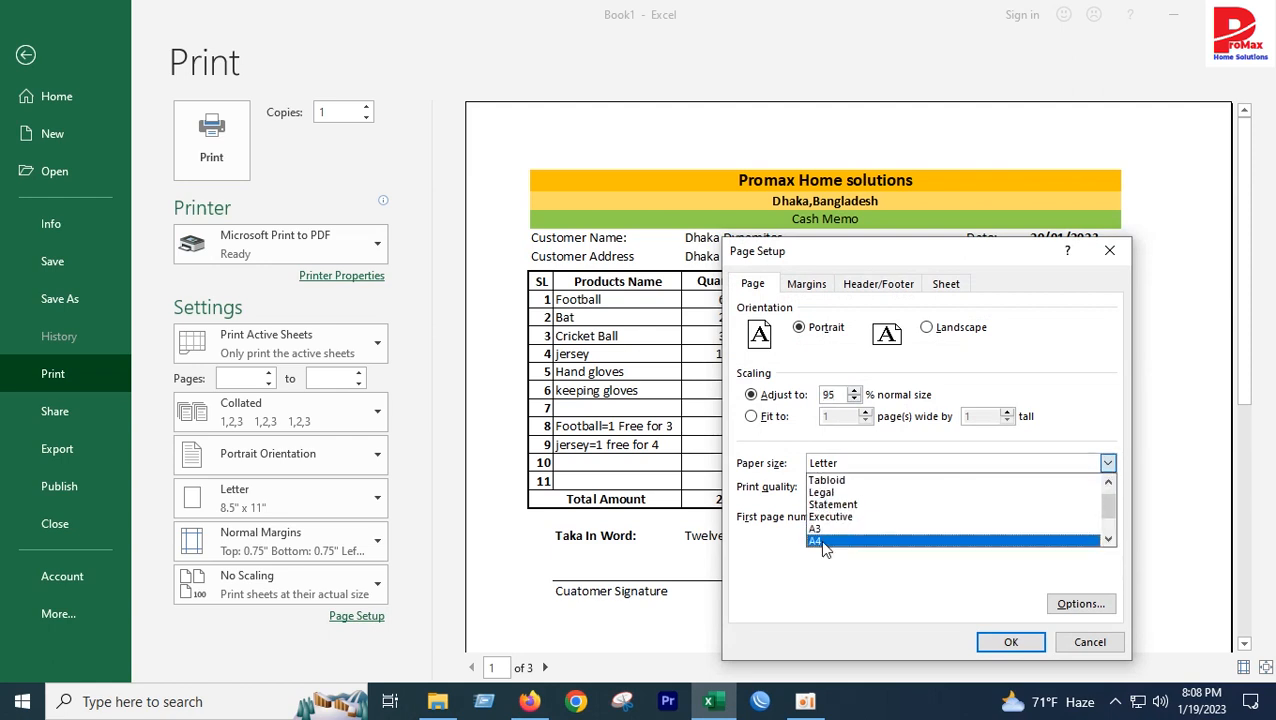
pyautogui.click(820, 543)
# Set the top margin to 0 and the left, right, bottom, header and footer margins to 0.25
pyautogui.click(808, 285)
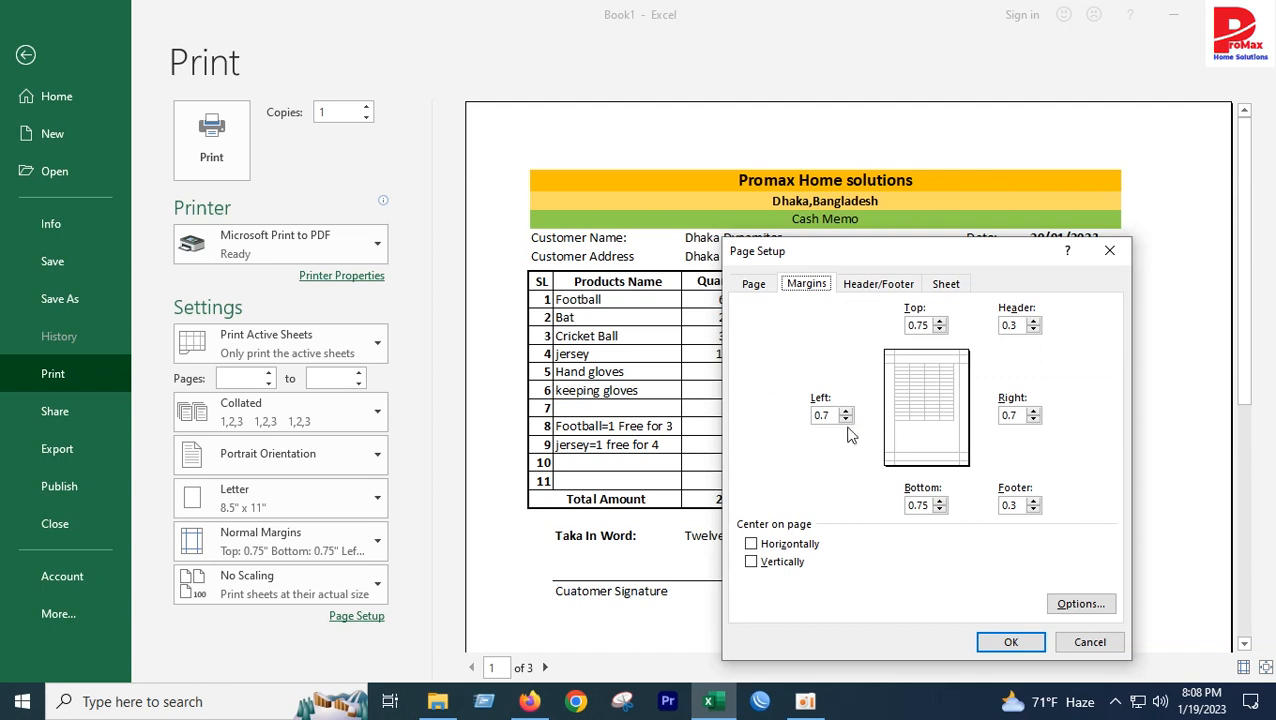
pyautogui.click(846, 420)
pyautogui.click(846, 420)
pyautogui.click(939, 330)
pyautogui.click(939, 330)
pyautogui.click(847, 410)
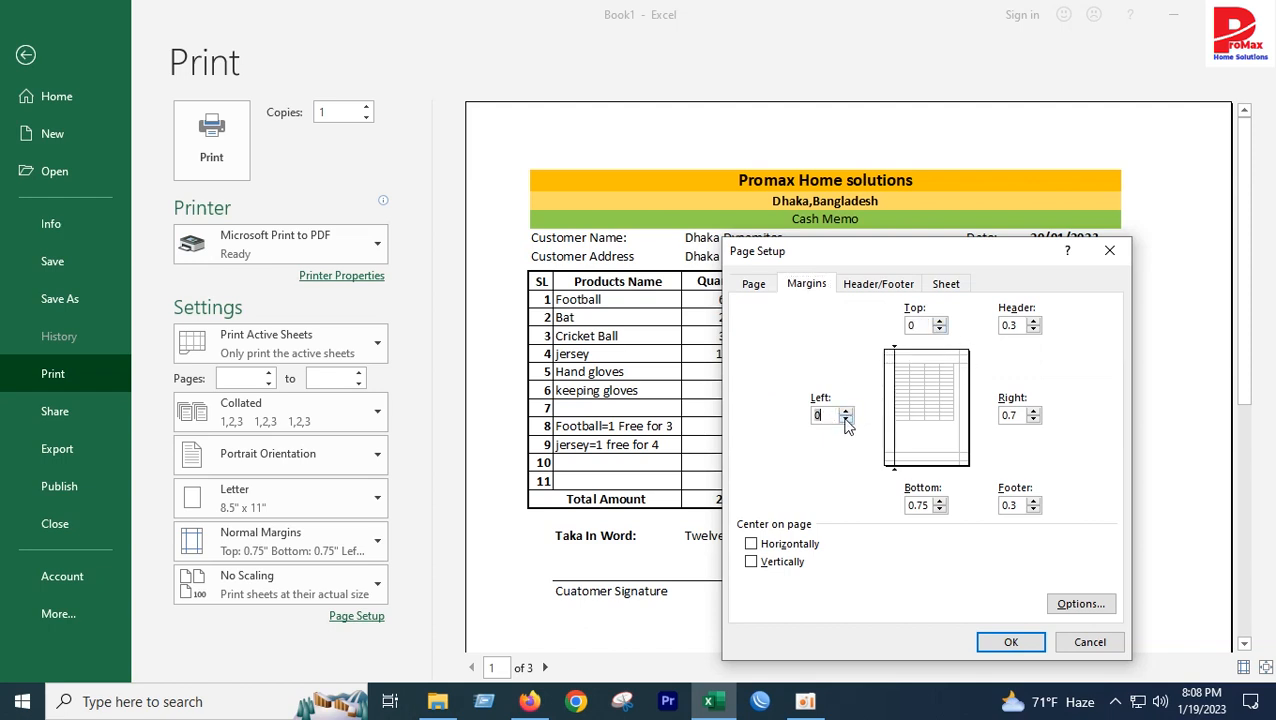
pyautogui.doubleClick(930, 505)
pyautogui.write('0.250.25')
pyautogui.doubleClick(1018, 415)
pyautogui.write('0.25')
pyautogui.doubleClick(1014, 505)
pyautogui.write('0.25')
# Center the memo horizontally on the page, set the top margin to 1, and apply the page setup
pyautogui.click(752, 544)
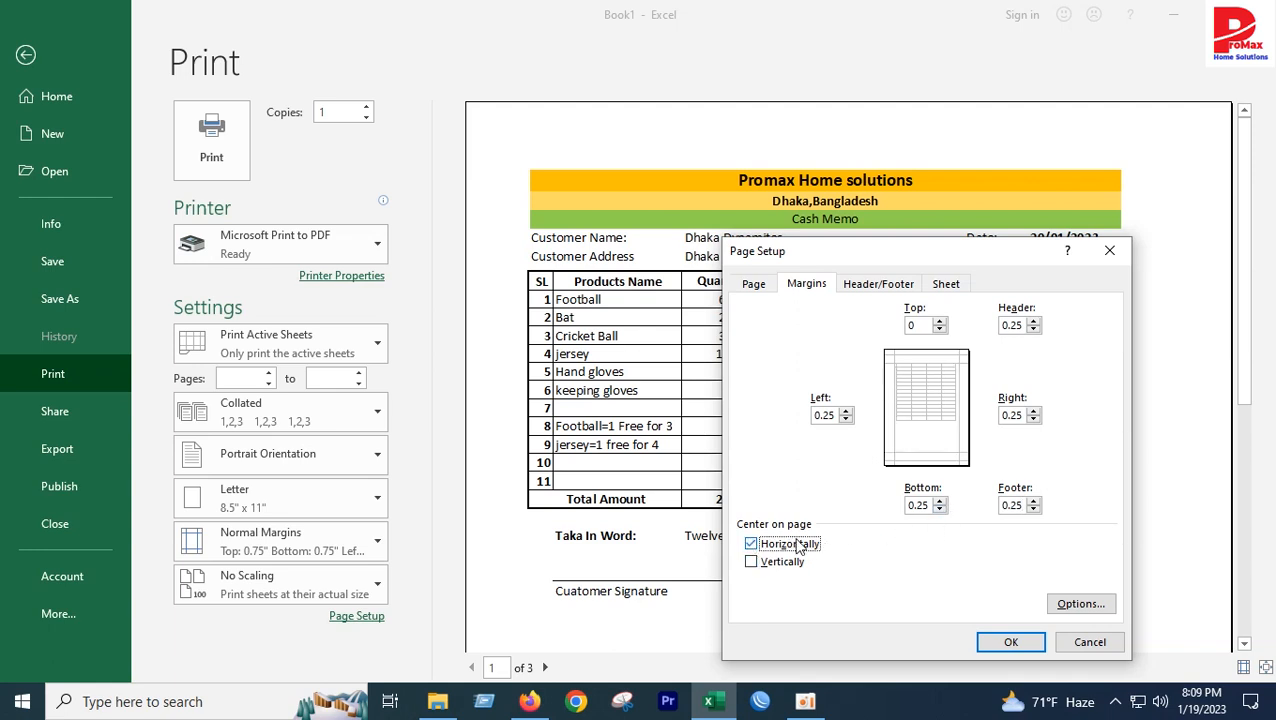
pyautogui.click(940, 321)
pyautogui.click(940, 322)
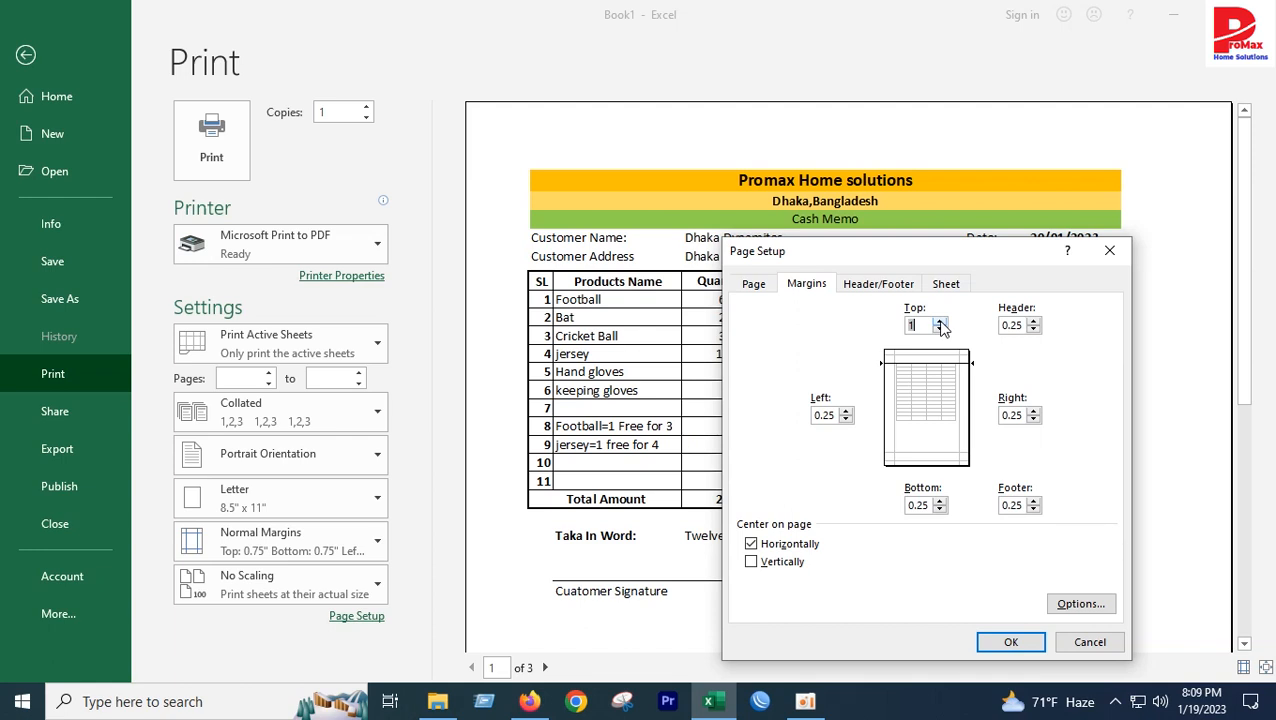
pyautogui.click(1011, 642)
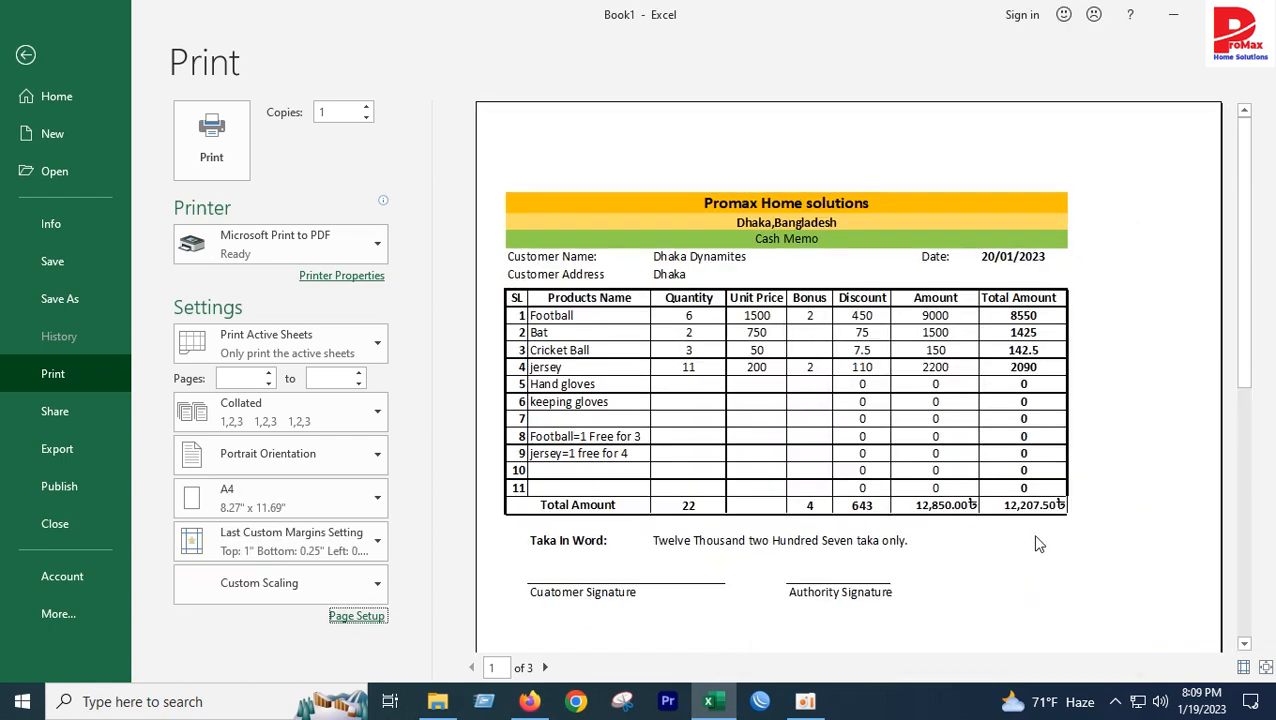
# Return to the worksheet and set its print scale to 100%
pyautogui.click(27, 57)
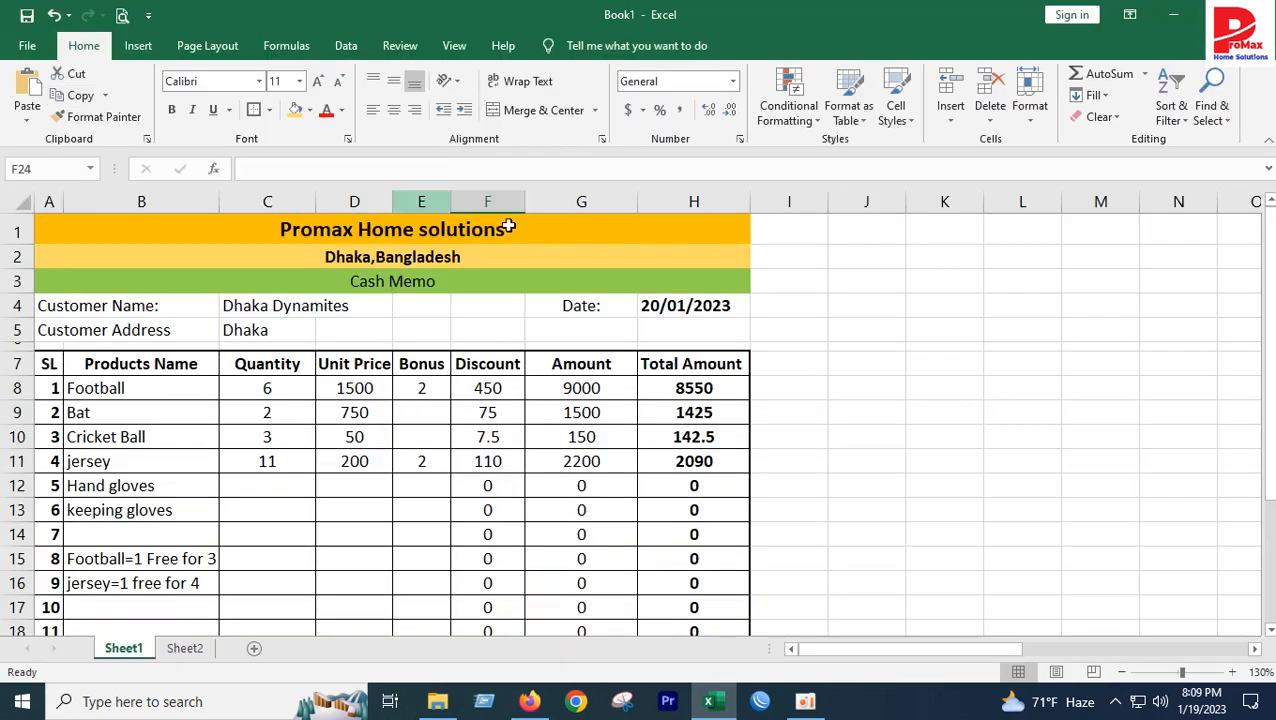
pyautogui.scroll(-3, 718, 478)
pyautogui.scroll(3, 718, 478)
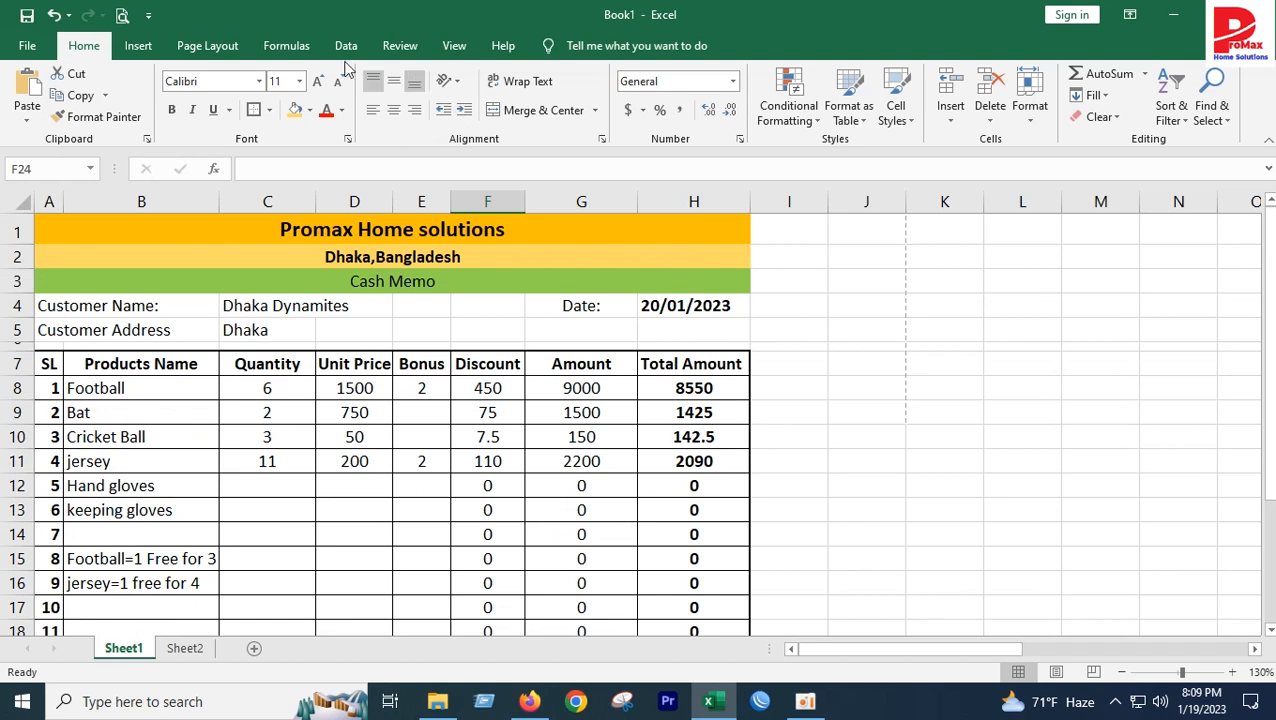
pyautogui.click(210, 47)
pyautogui.click(592, 123)
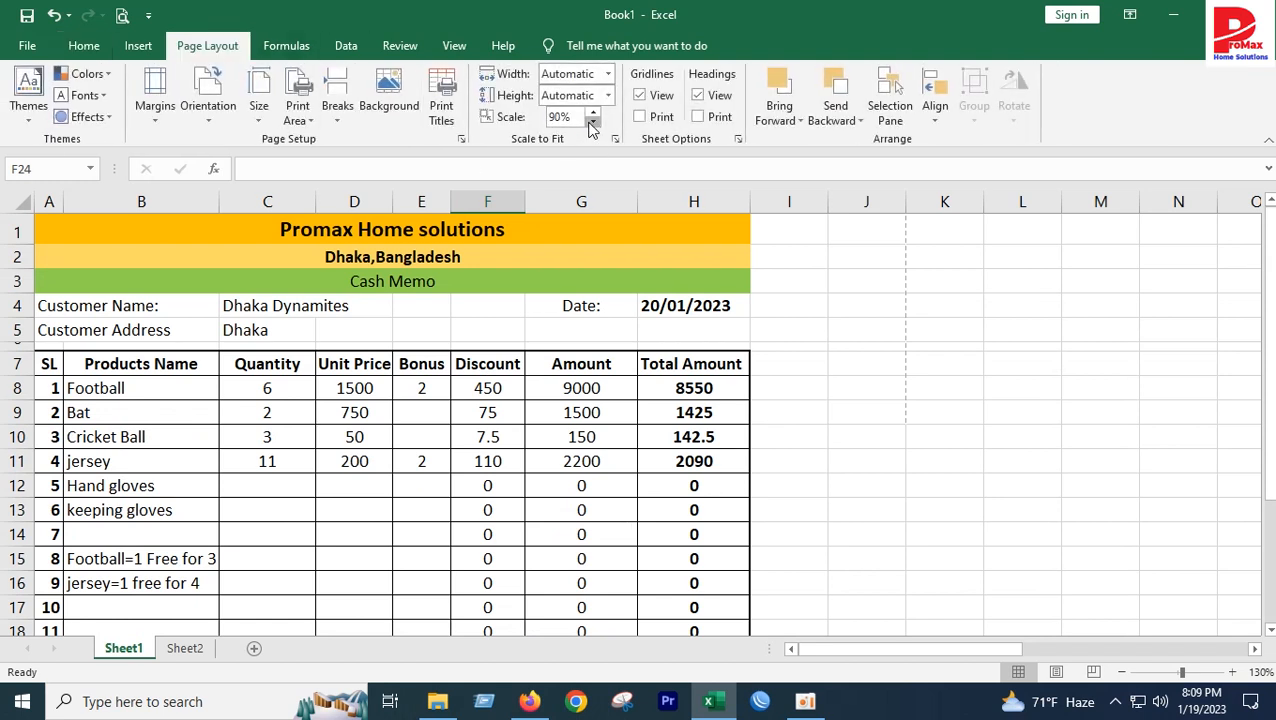
pyautogui.click(592, 122)
pyautogui.click(977, 385)
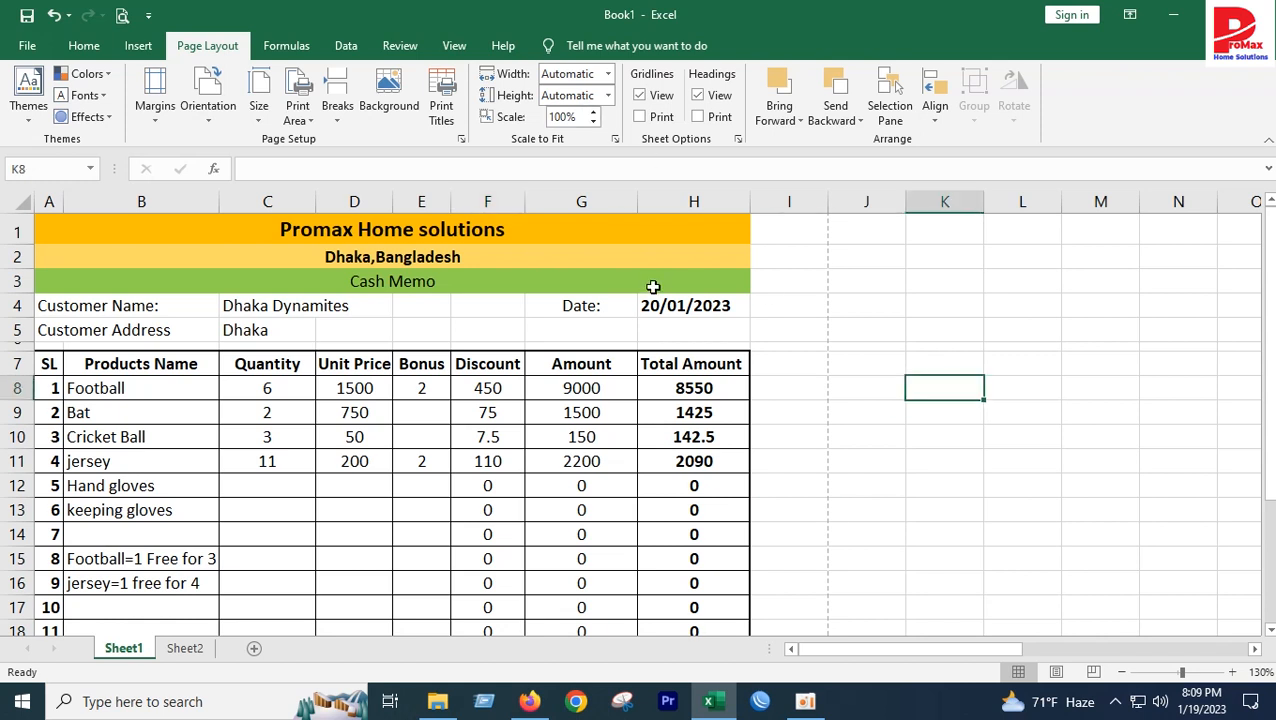
# Slightly widen columns B, E, F, G and H so the memo table fills the printable page width
pyautogui.moveTo(451, 202); pyautogui.dragTo(547, 205)
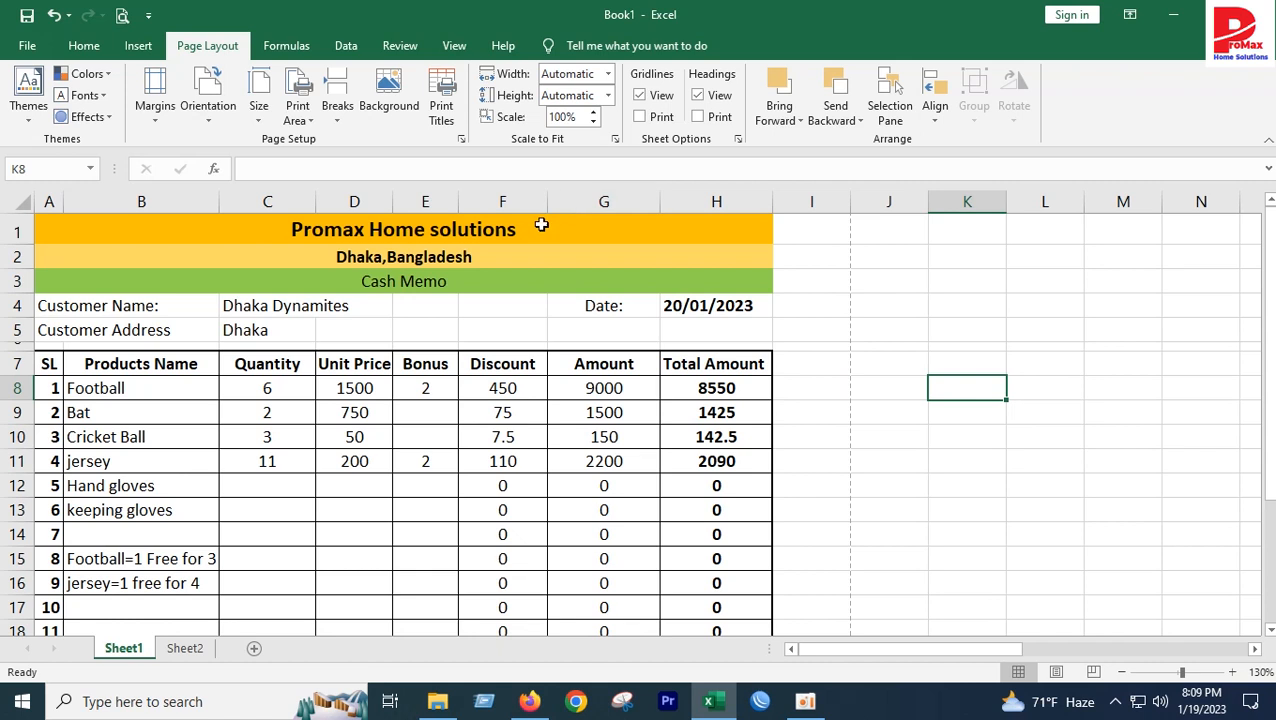
pyautogui.moveTo(214, 202); pyautogui.dragTo(234, 205)
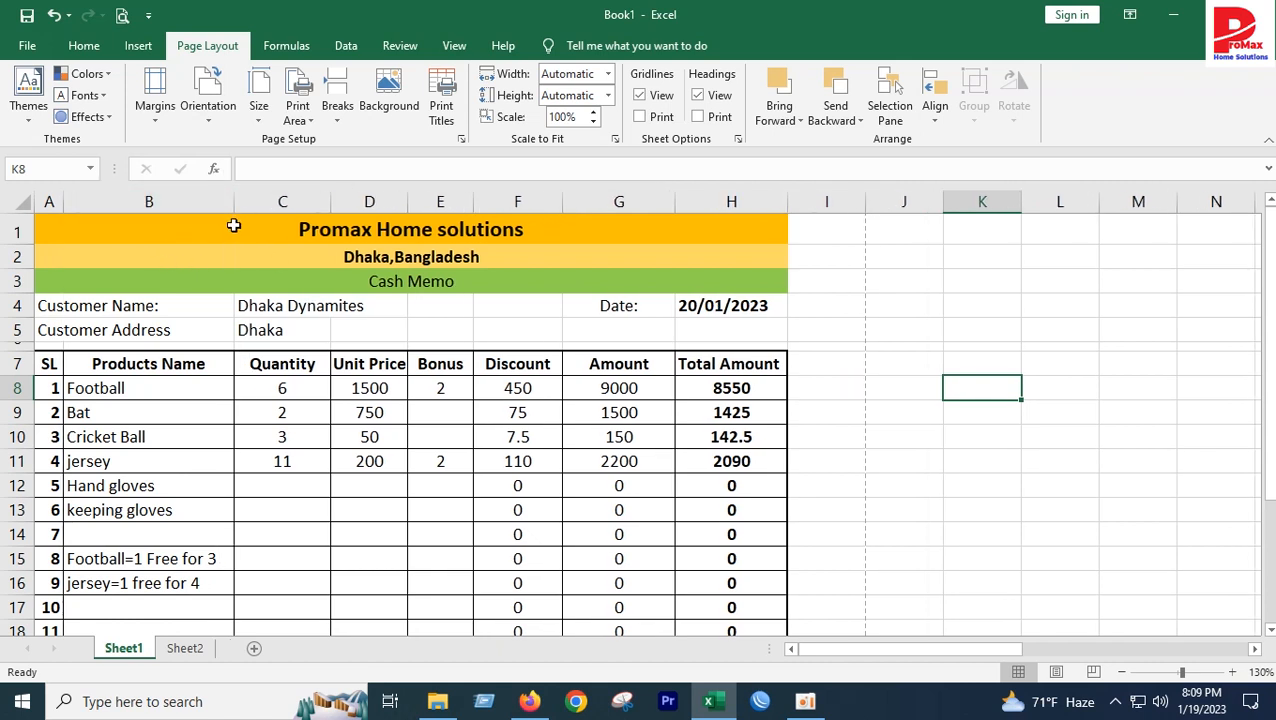
pyautogui.moveTo(788, 204); pyautogui.dragTo(798, 204)
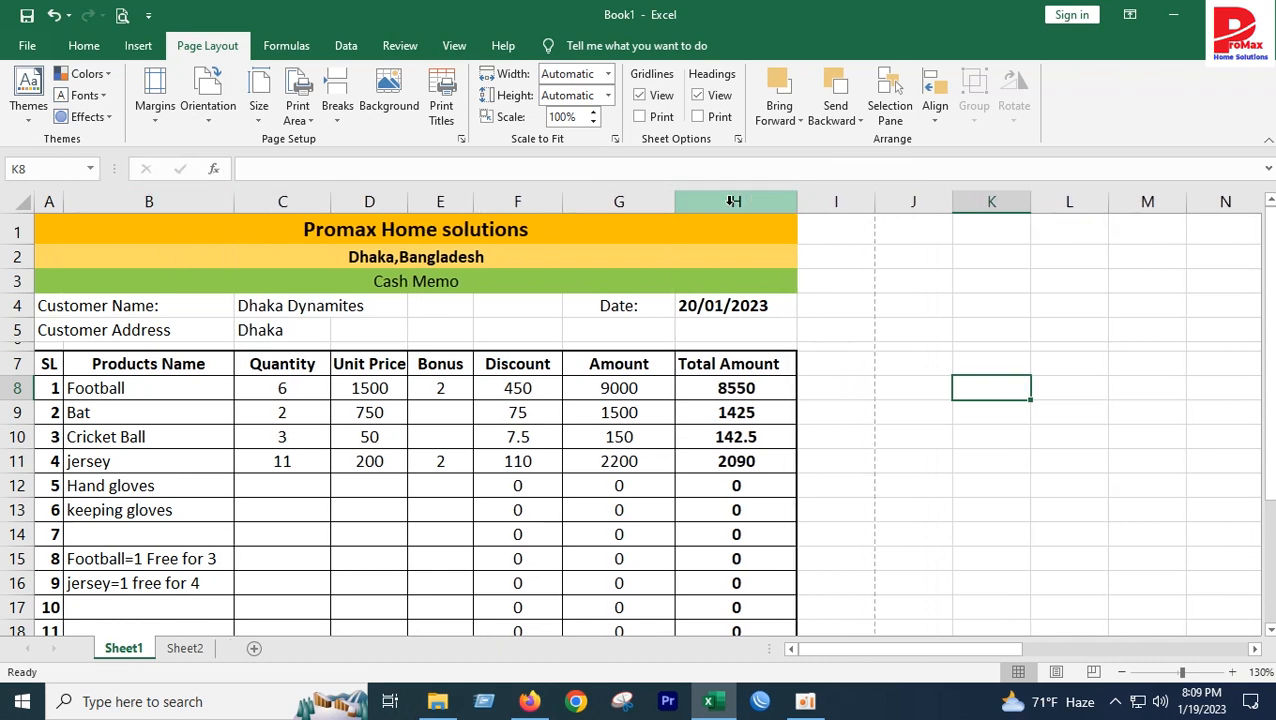
pyautogui.moveTo(675, 204); pyautogui.dragTo(686, 205)
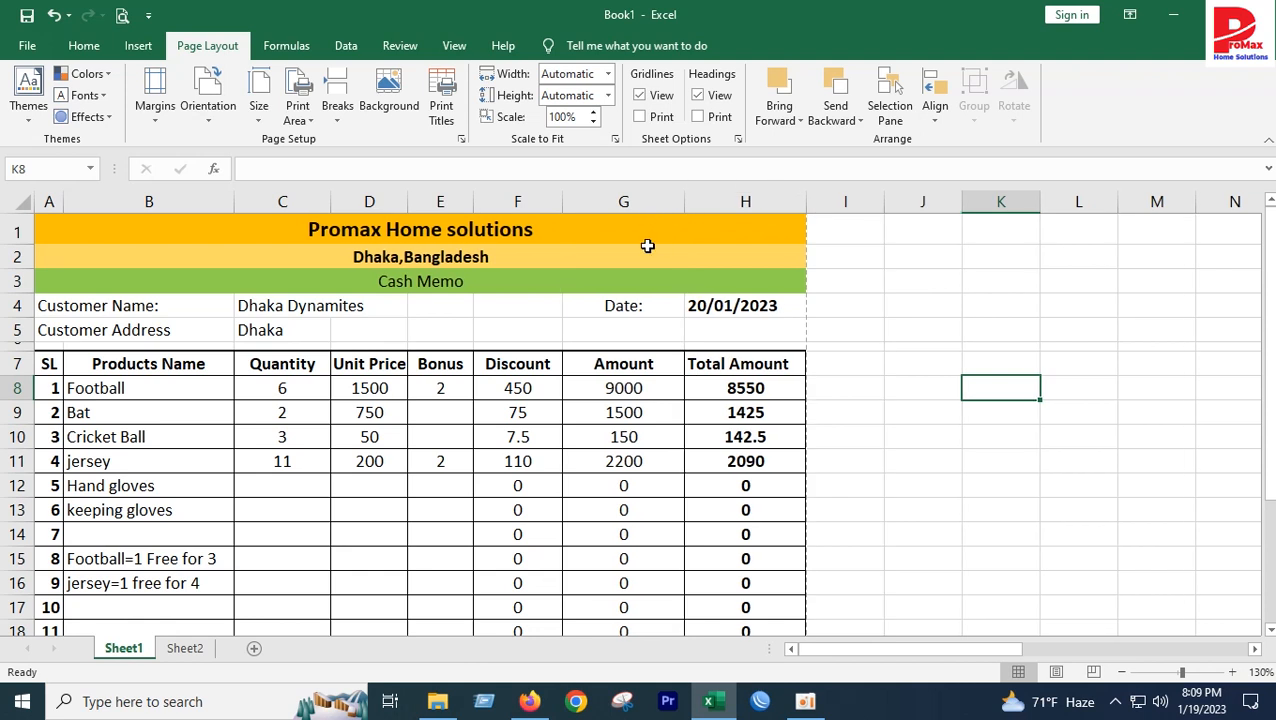
# Preview the printout with the widened columns, and look over the memo in the worksheet
pyautogui.click(123, 15)
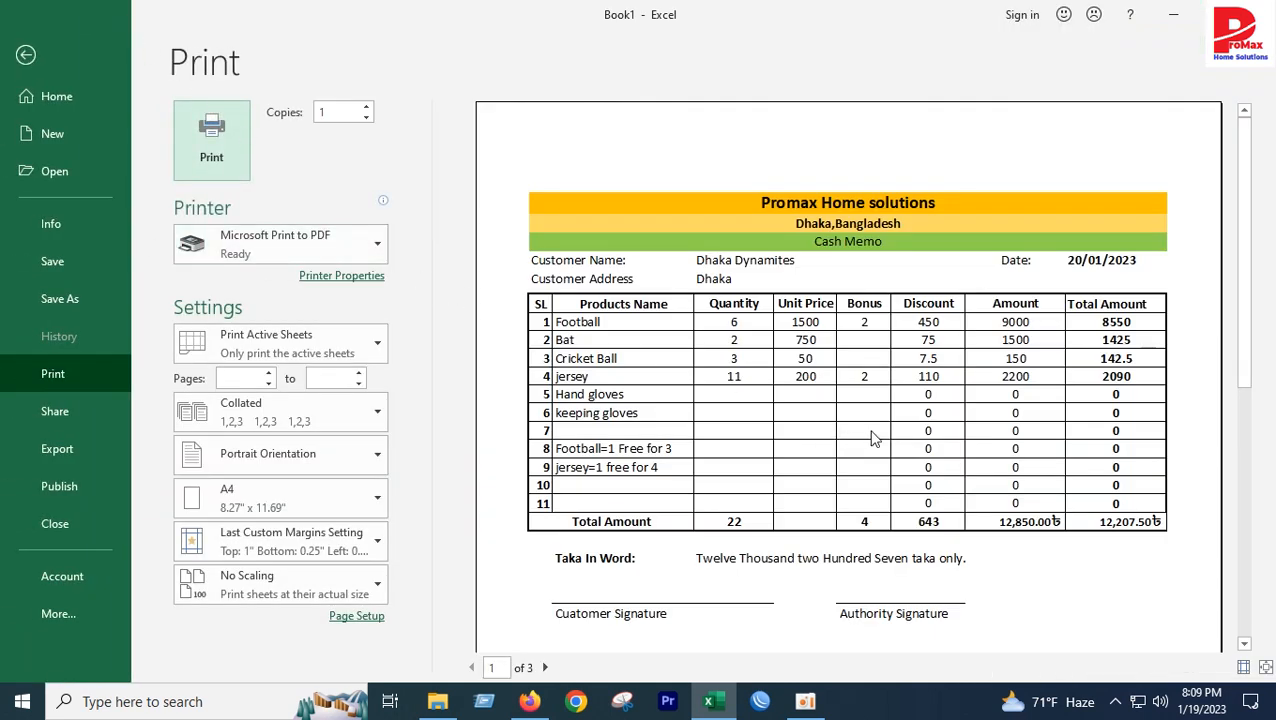
pyautogui.click(28, 56)
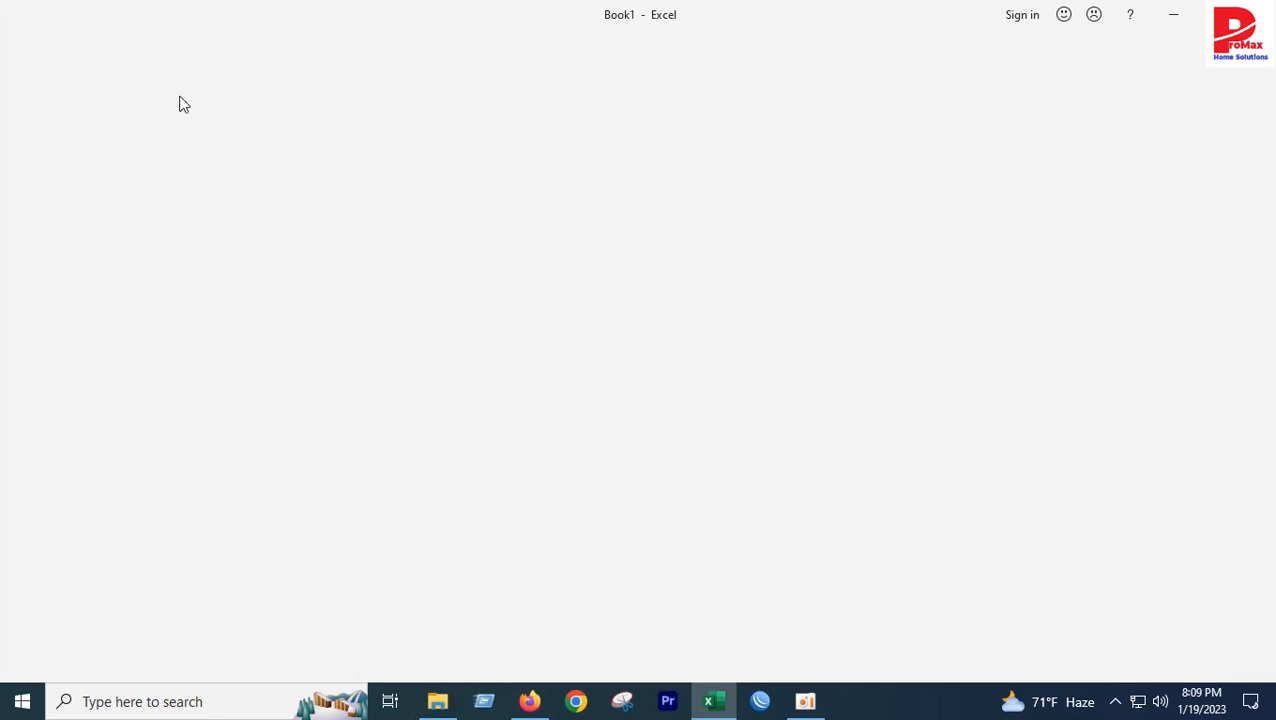
pyautogui.scroll(-2, 552, 417)
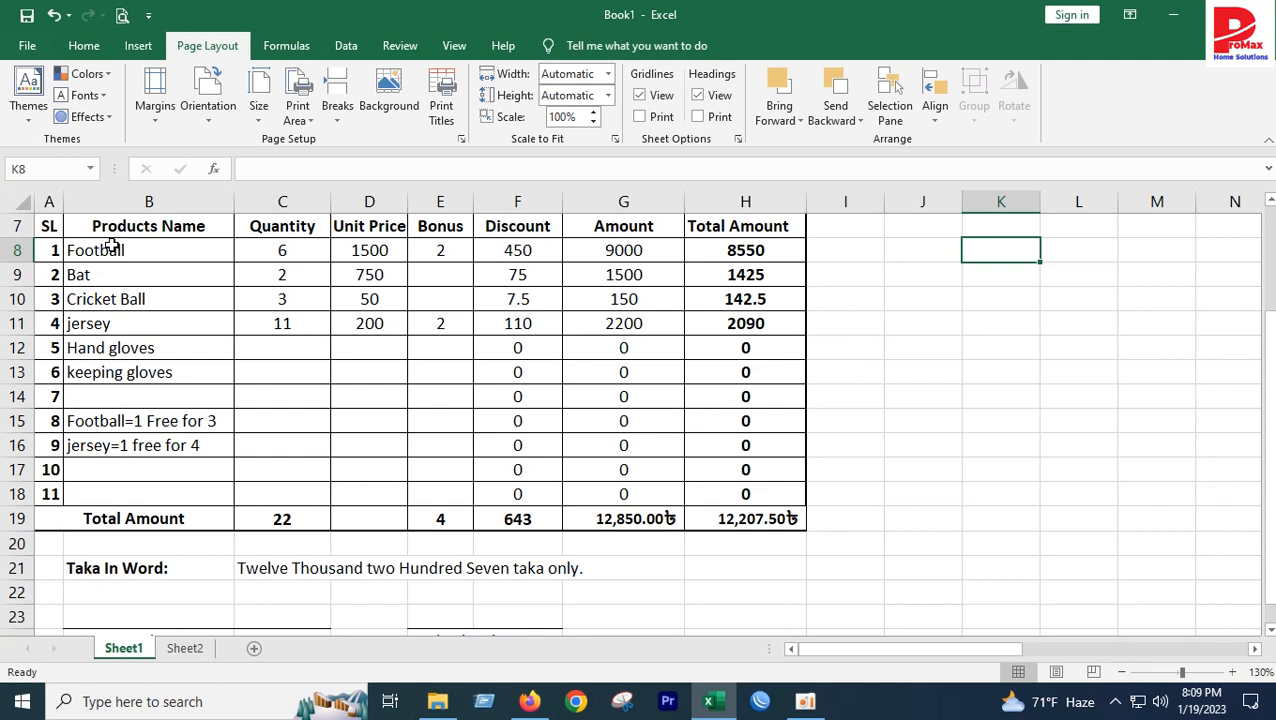
pyautogui.scroll(-2, 424, 446)
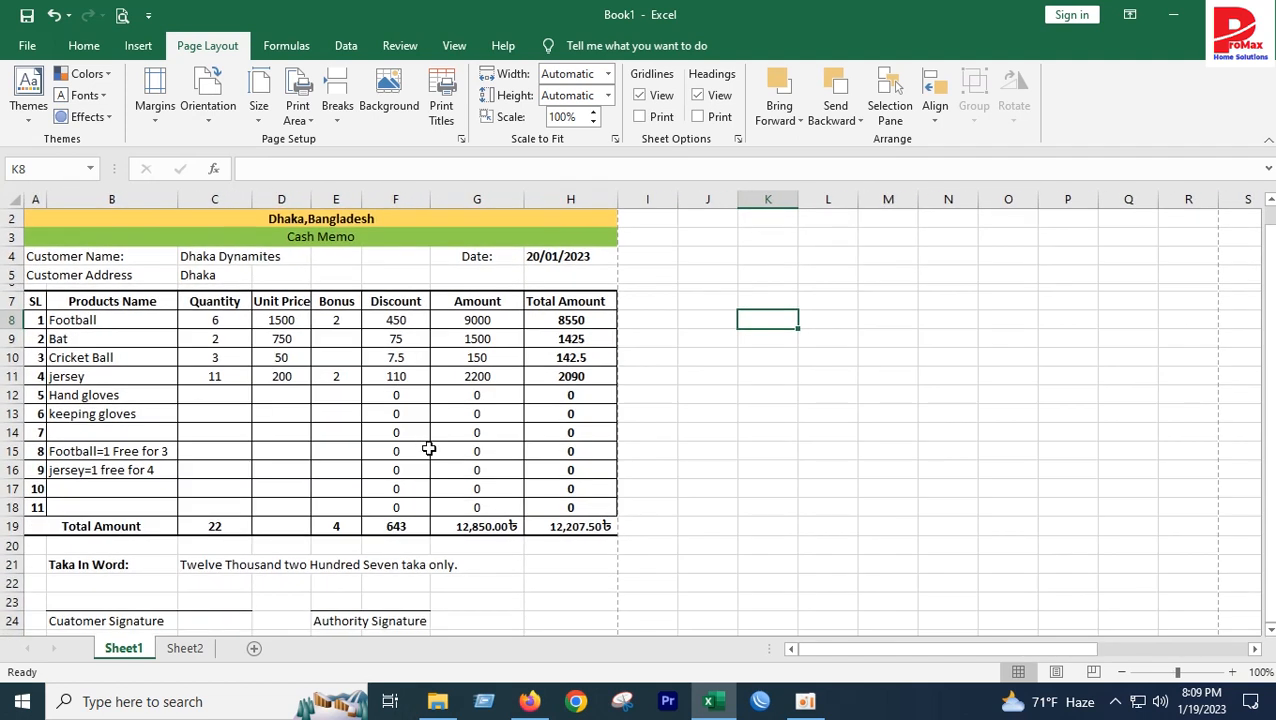
pyautogui.scroll(2, 428, 450)
pyautogui.moveTo(917, 657); pyautogui.dragTo(690, 620)
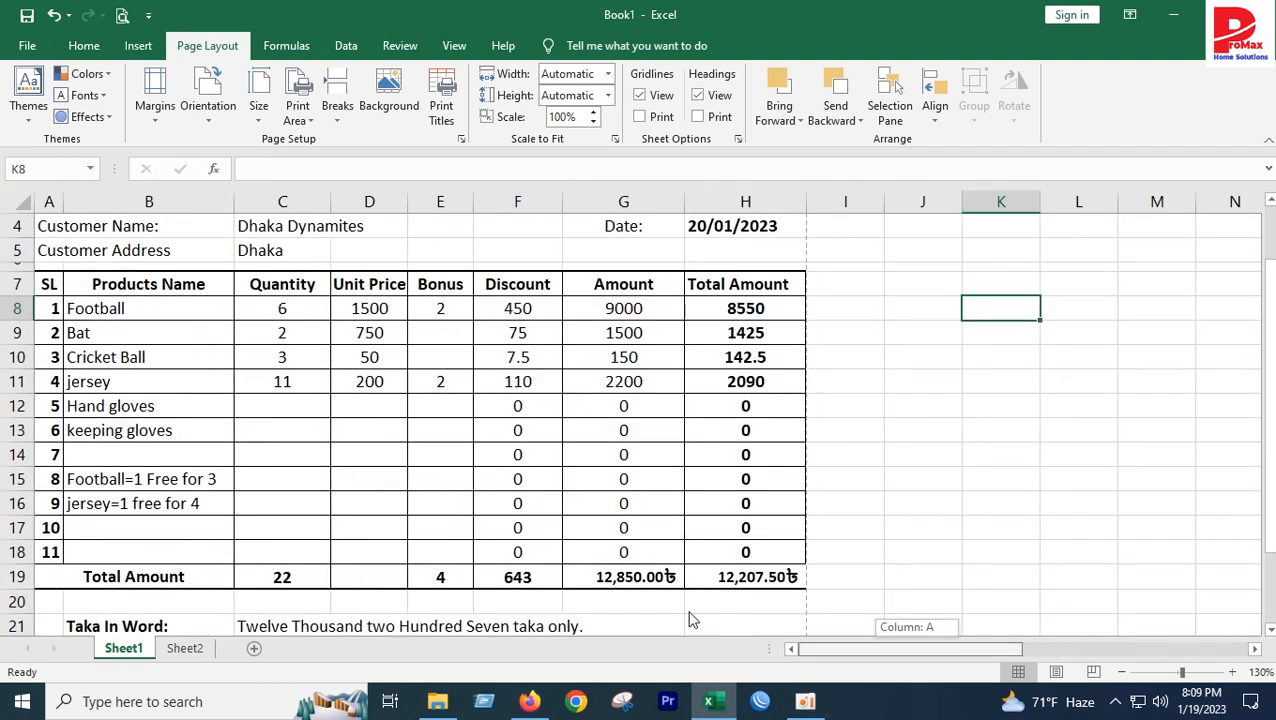
pyautogui.click(619, 524)
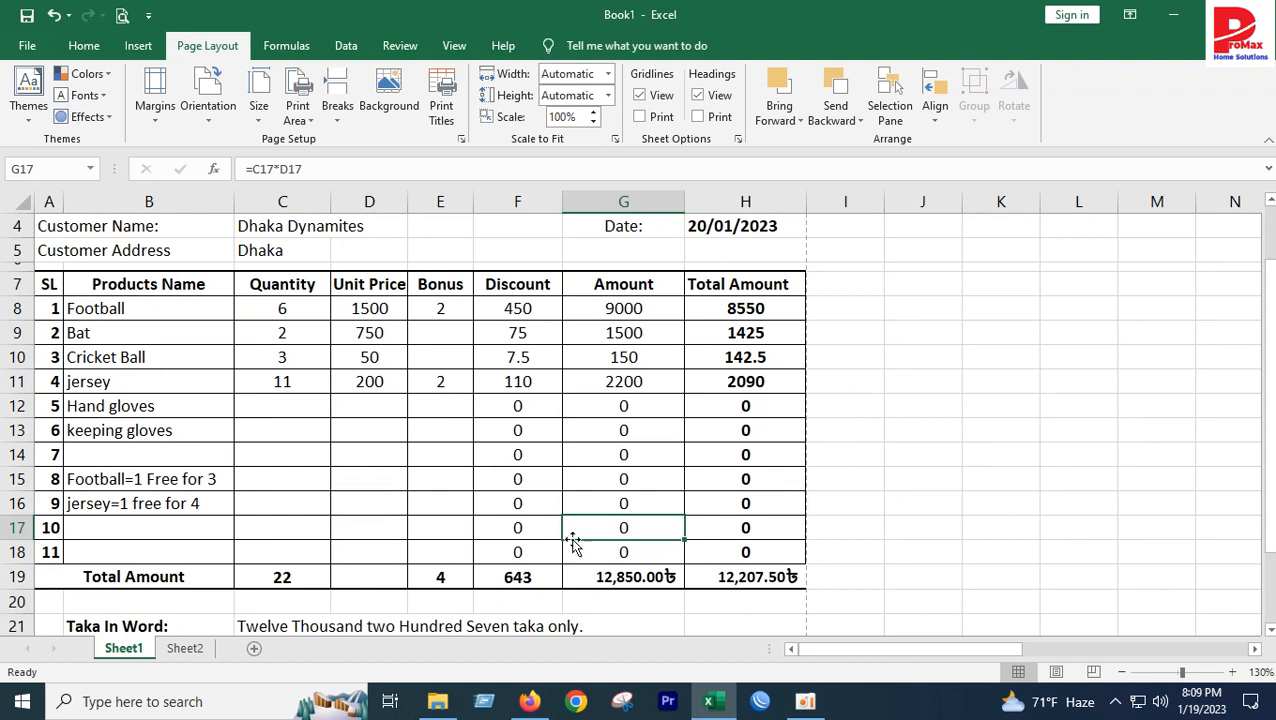
# Move the Authority Signature label with its signature line from E24 to G24
pyautogui.scroll(-3, 594, 561)
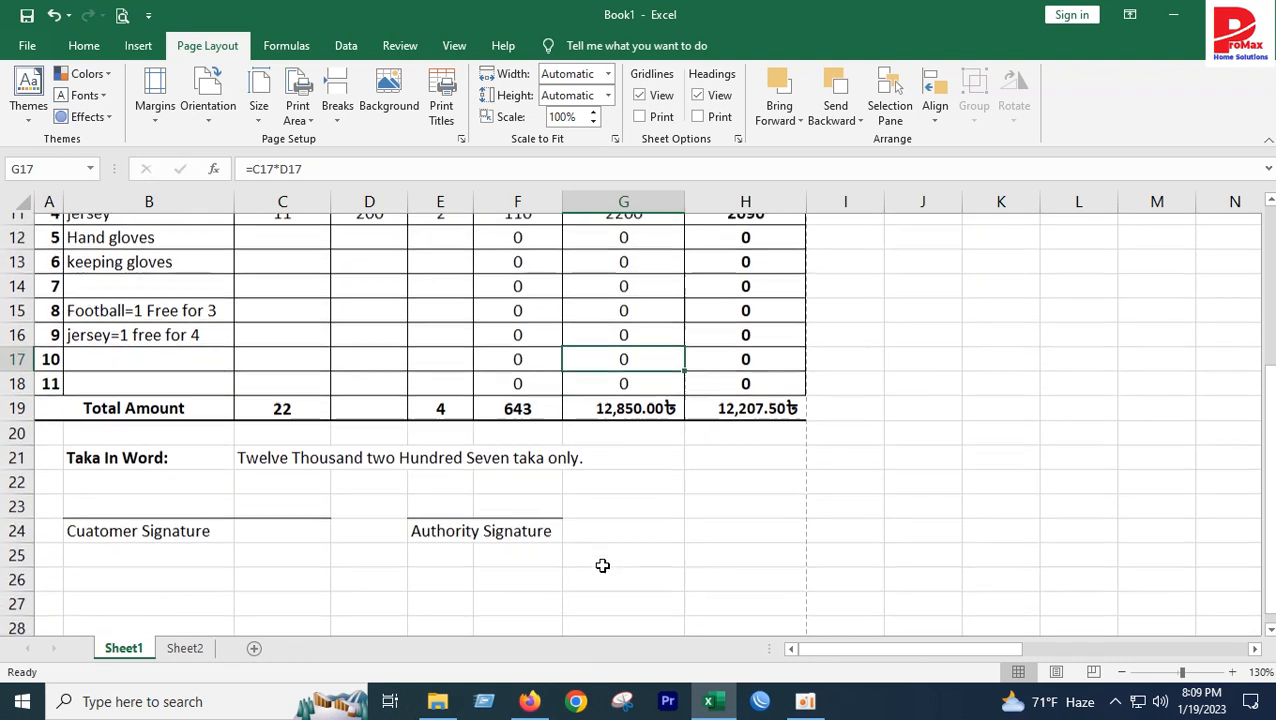
pyautogui.click(479, 493)
pyautogui.click(458, 491)
pyautogui.moveTo(474, 495); pyautogui.dragTo(680, 500)
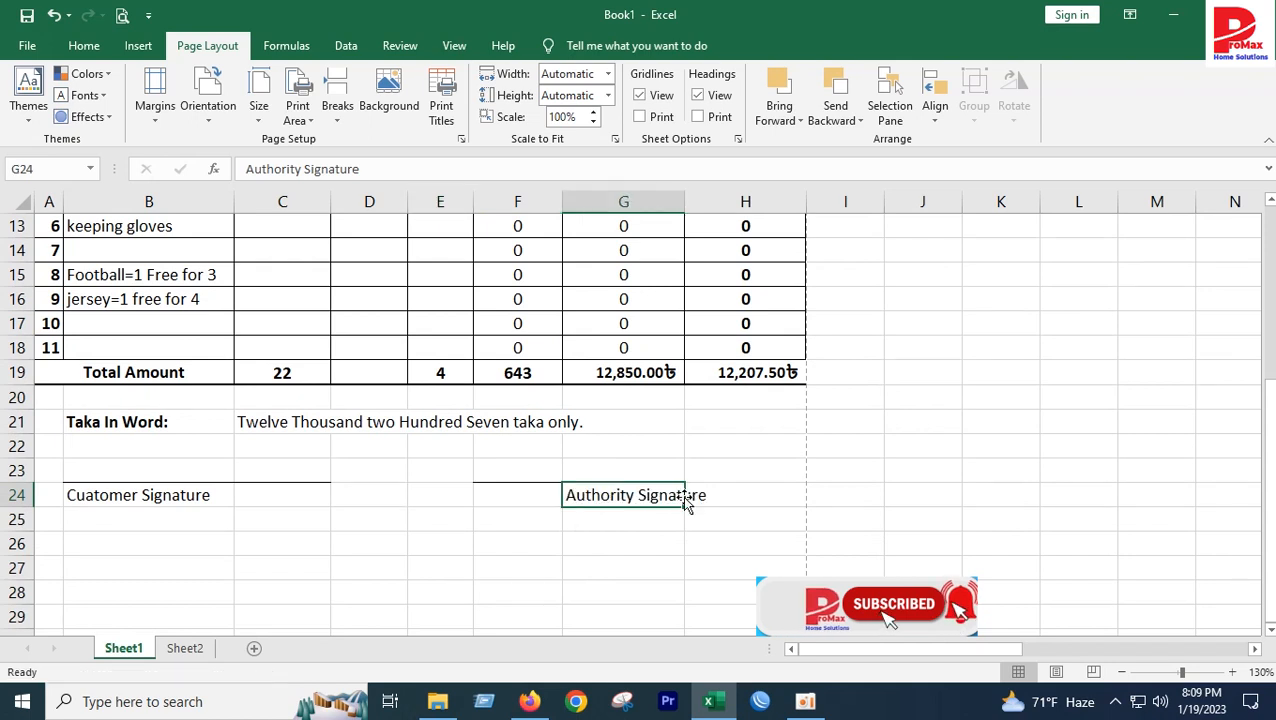
pyautogui.click(507, 490)
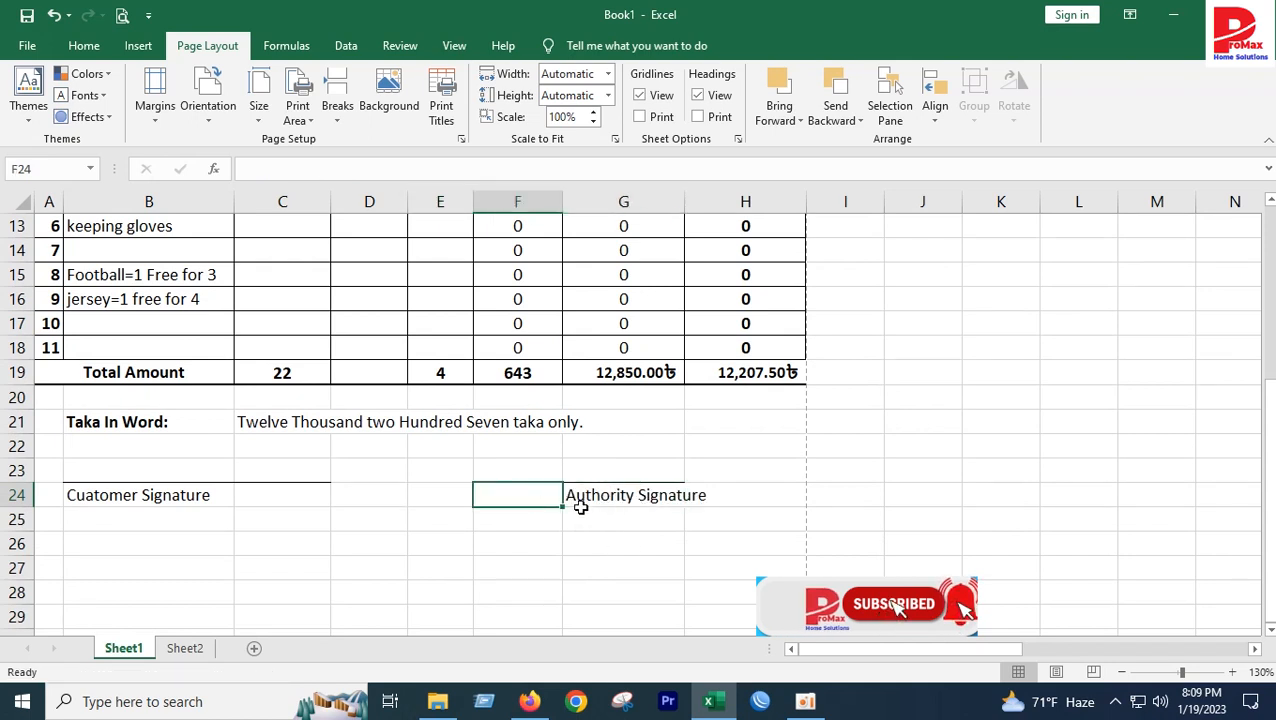
# Clear the leftover signature line above F24 by copying the plain format of F26 onto it
pyautogui.click(529, 538)
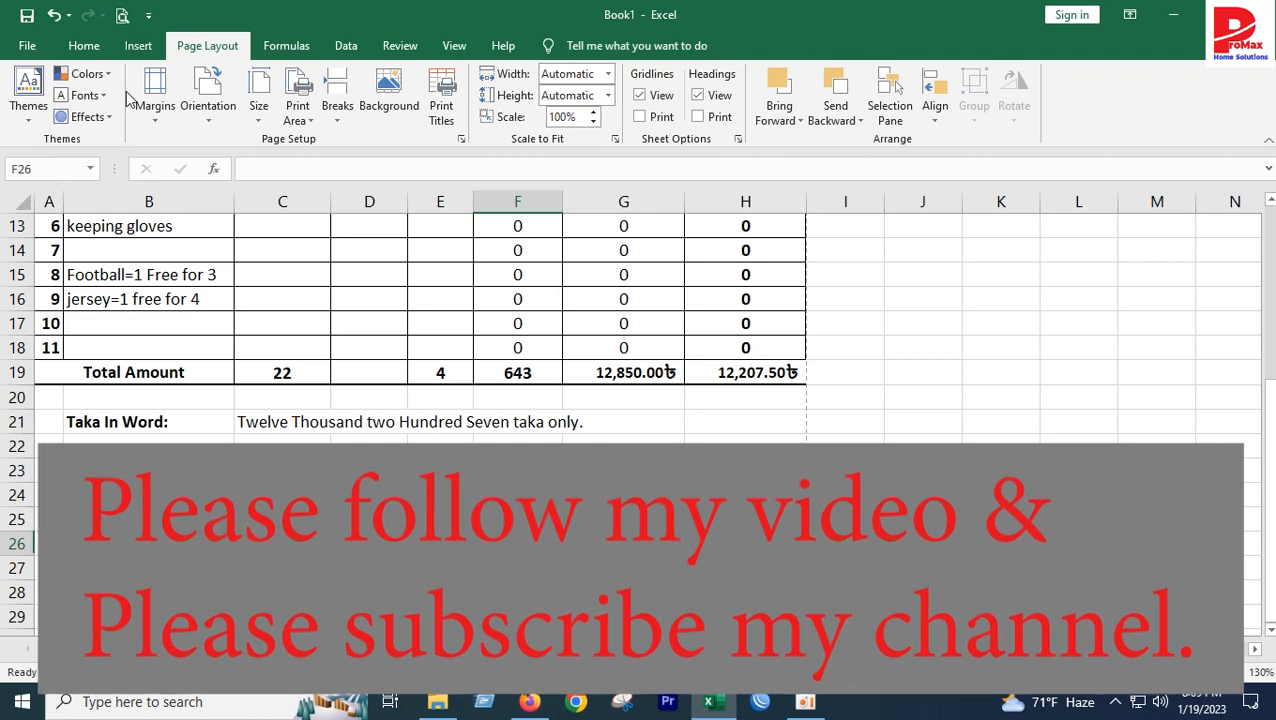
pyautogui.click(84, 46)
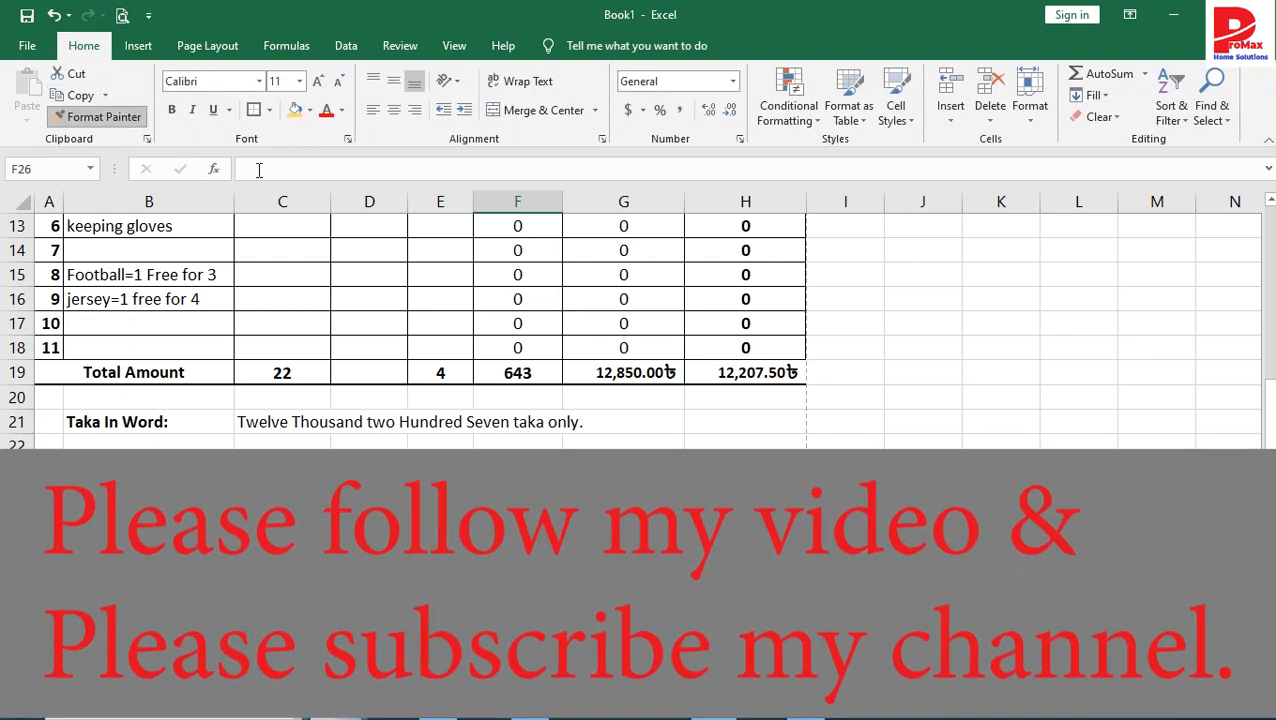
pyautogui.click(517, 519)
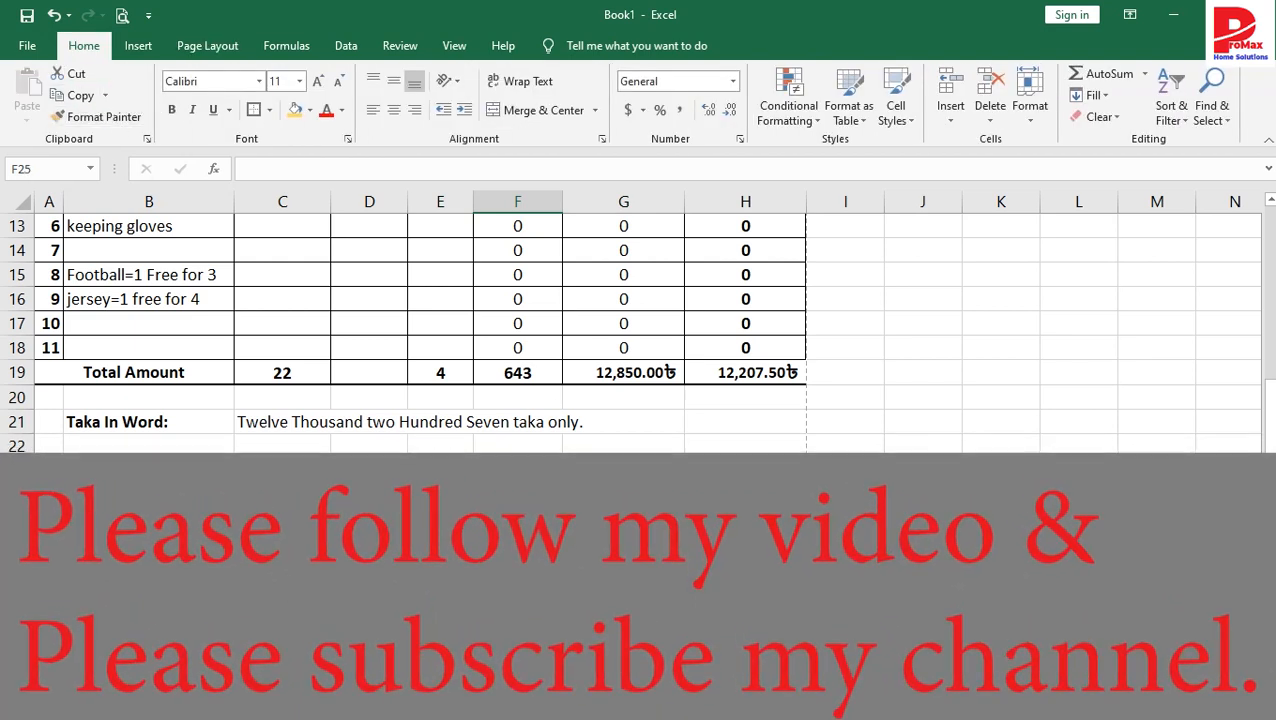
pyautogui.moveTo(633, 498); pyautogui.dragTo(695, 493)
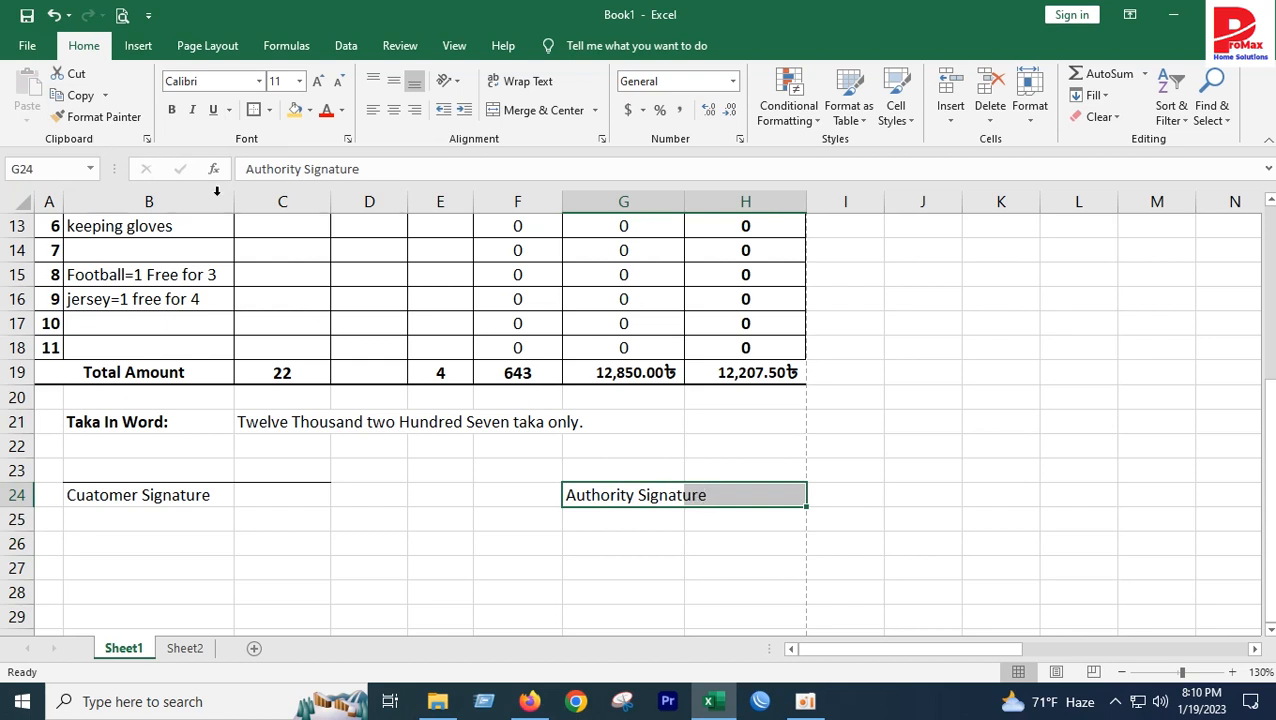
pyautogui.click(444, 562)
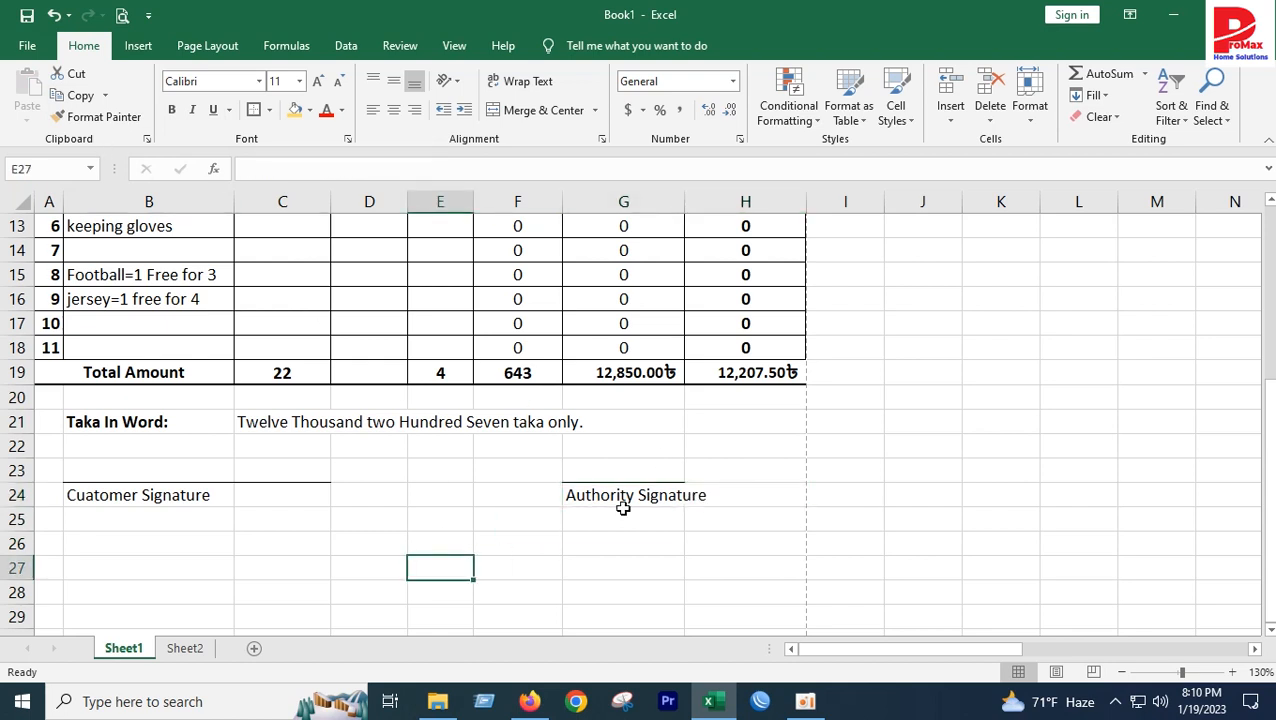
pyautogui.click(806, 704)
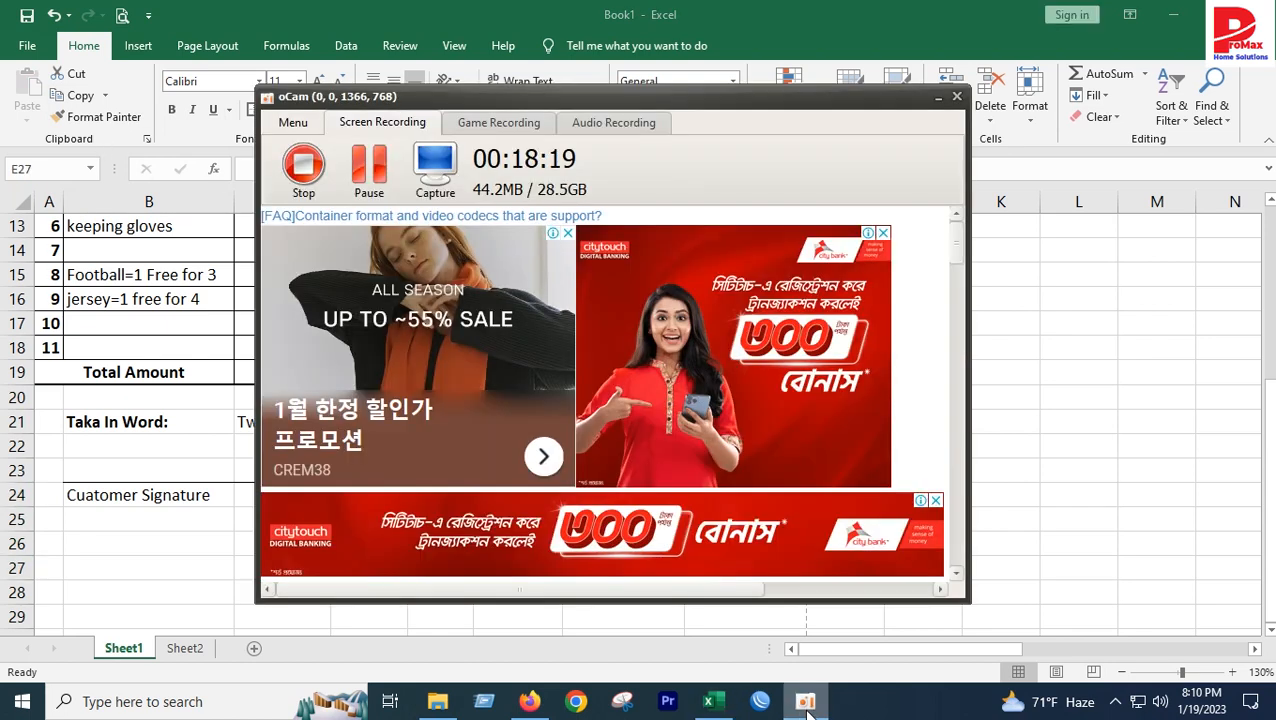